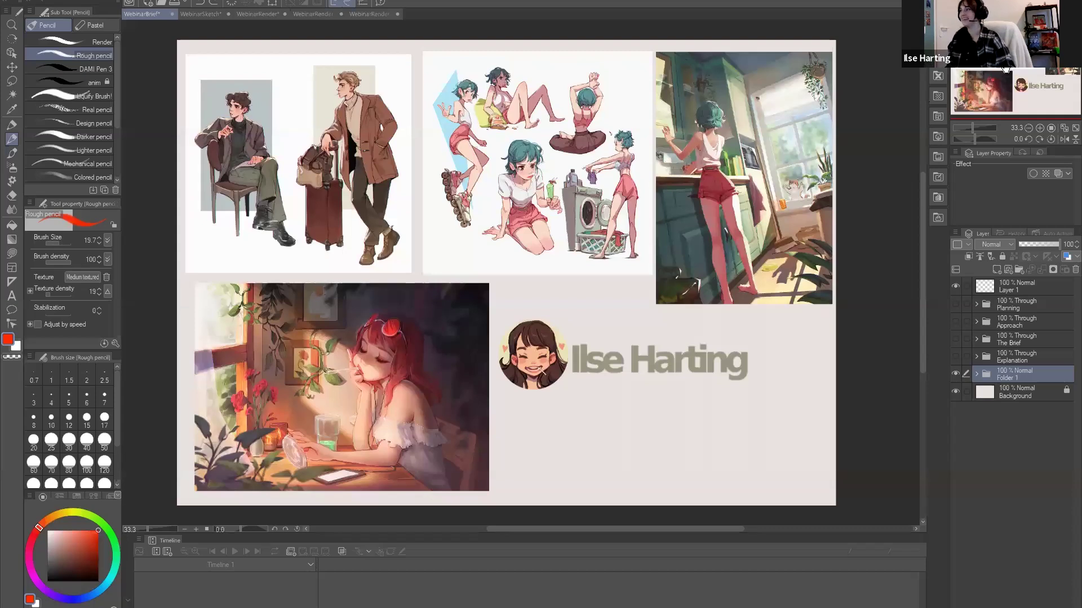
Show the Explanation, The Brief, Approach and Planning folders one after another in the WebinarBrief document, up to the starting references.
{"action": "left_click_drag", "start_coordinate": [1011, 70], "coordinate": [1002, 68]}
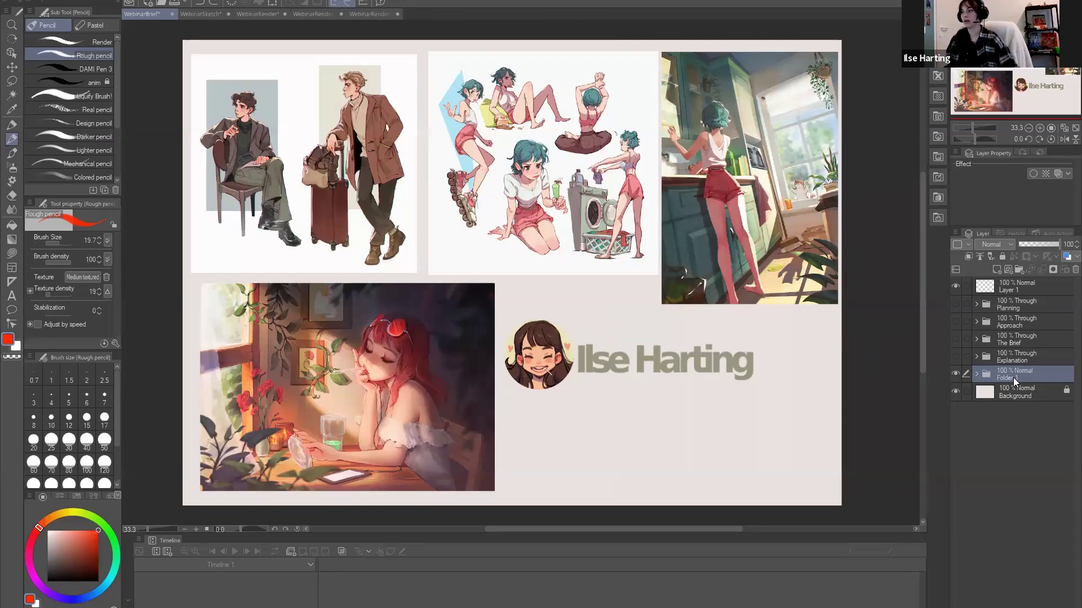
{"action": "left_click", "coordinate": [955, 356]}
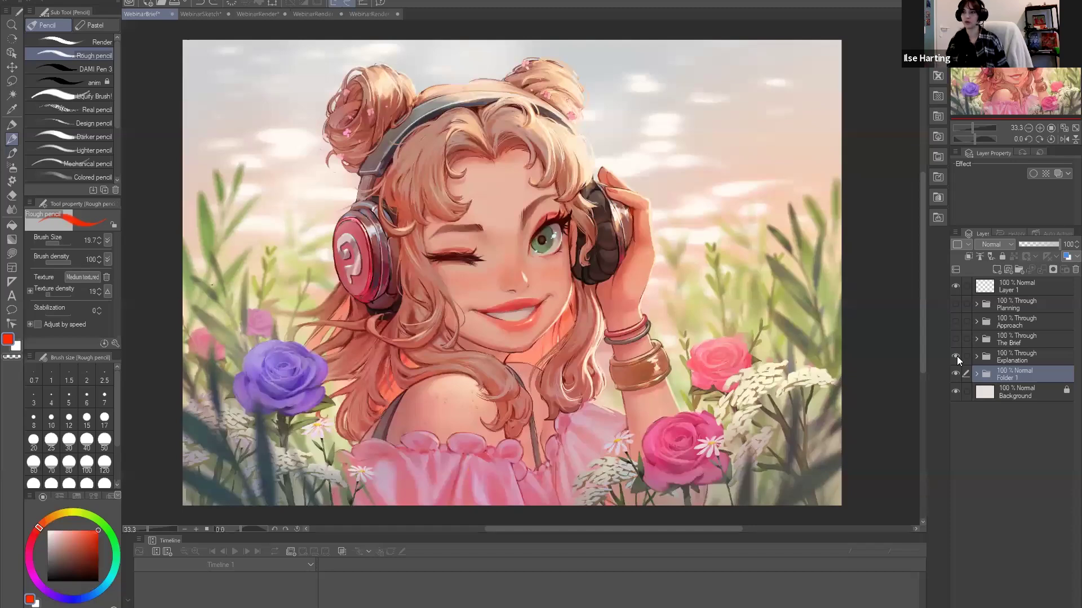
{"action": "left_click", "coordinate": [956, 356]}
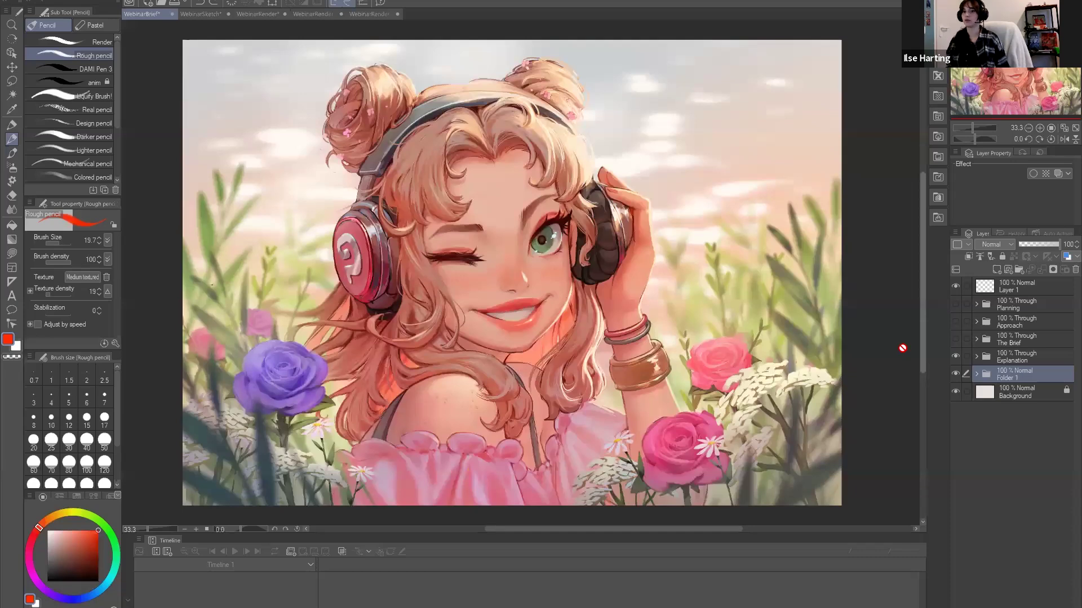
{"action": "scroll", "coordinate": [902, 348], "scroll_direction": "down", "scroll_amount": 1}
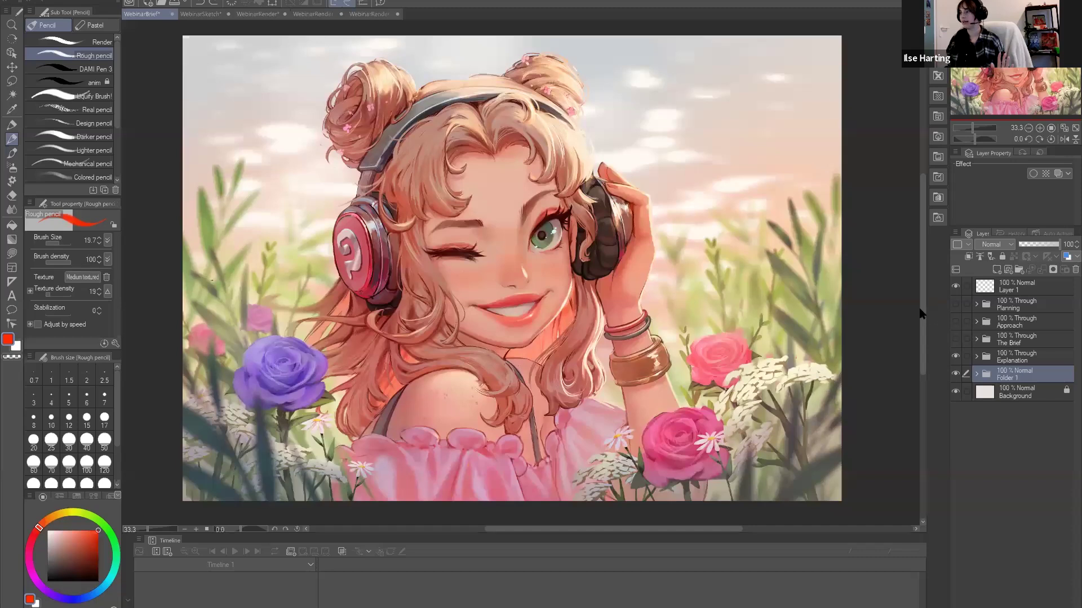
{"action": "left_click", "coordinate": [955, 339]}
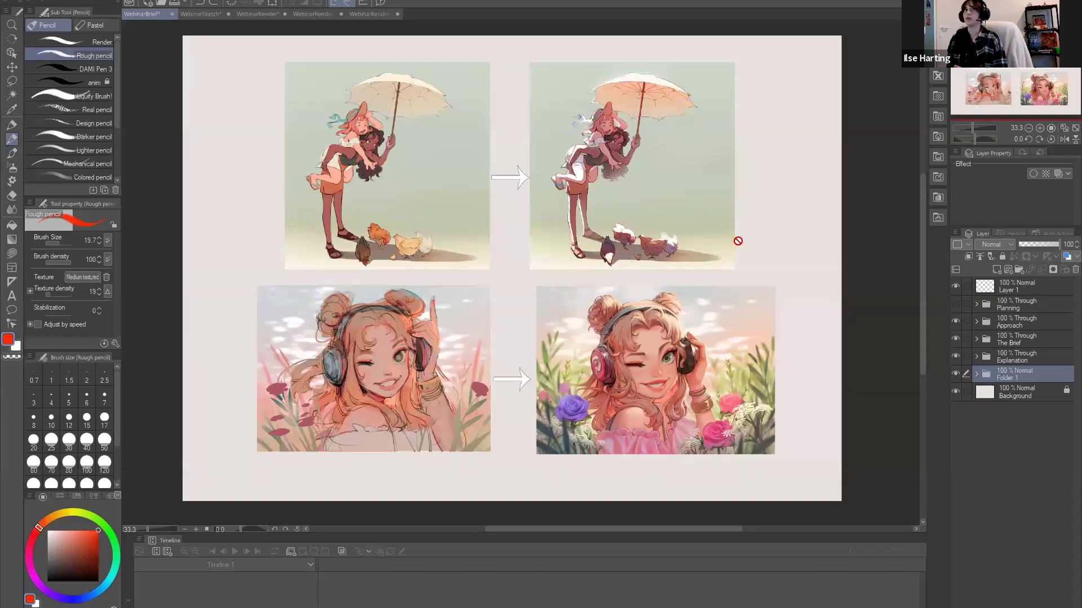
{"action": "scroll", "coordinate": [738, 241], "scroll_direction": "up", "scroll_amount": 1}
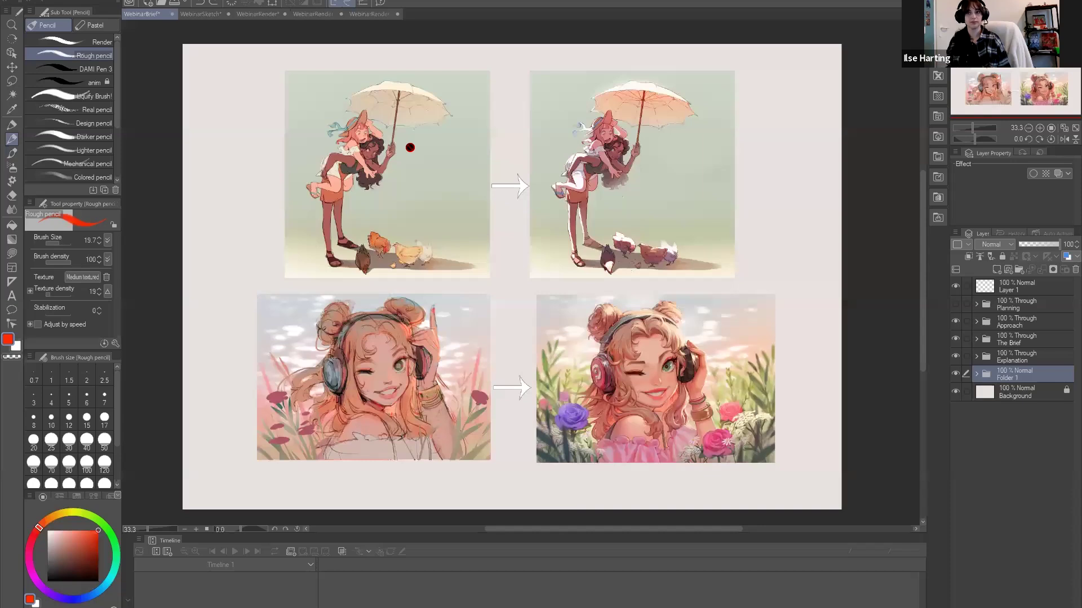
{"action": "left_click", "coordinate": [955, 304]}
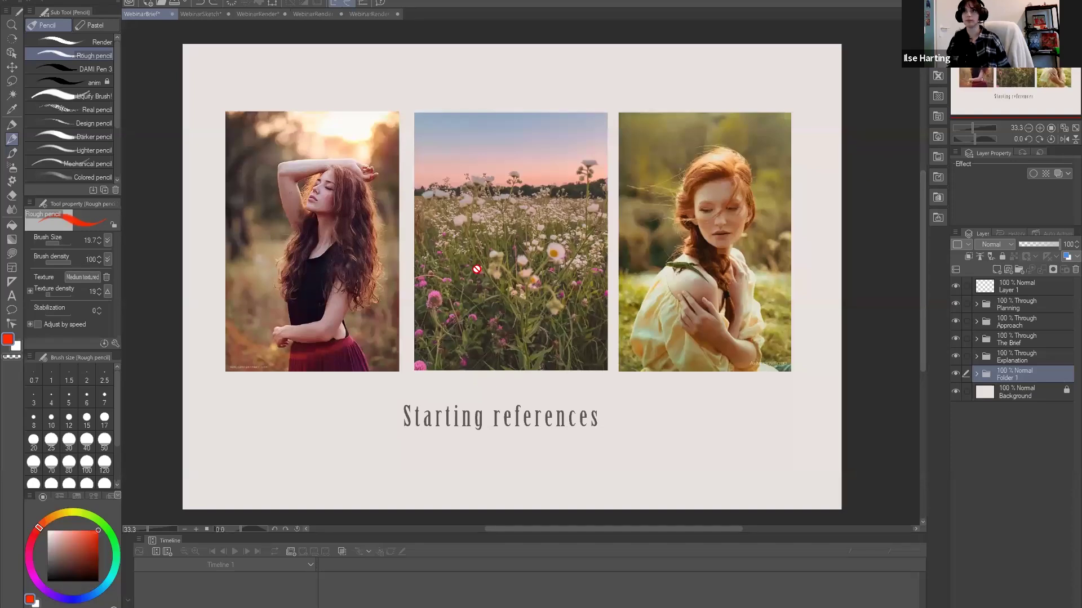
Switch to the WebinarSketch document and show the sketch 2 folder with the background gradient.
{"action": "left_click", "coordinate": [198, 14]}
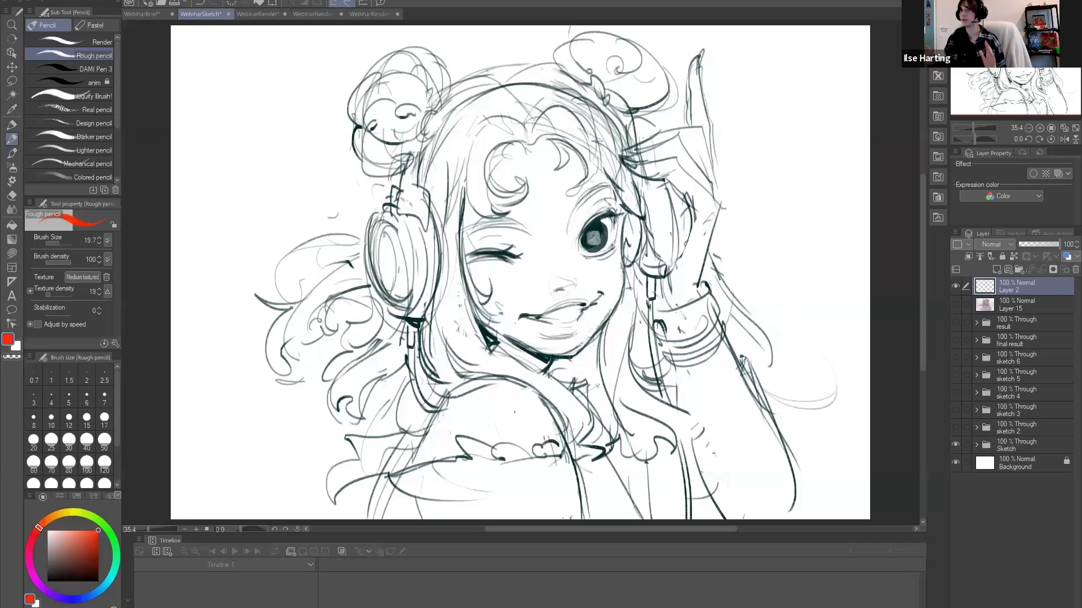
{"action": "left_click", "coordinate": [955, 427]}
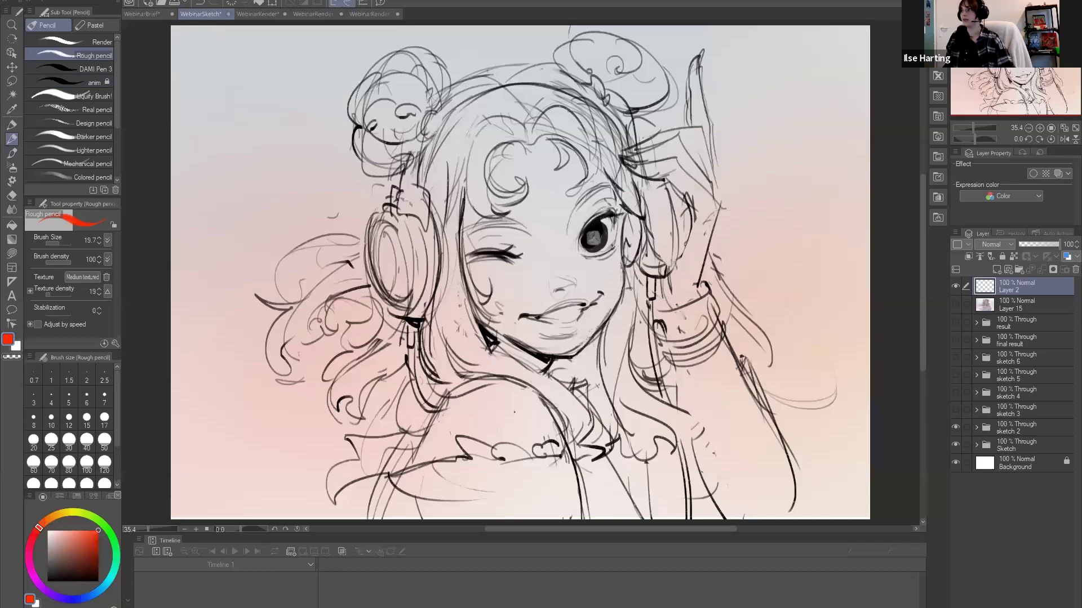
Return to the WebinarBrief document, loosely circle the sky of the flower-field reference in red on Layer 1, and undo the circling.
{"action": "key", "text": "ctrl+shift+Tab"}
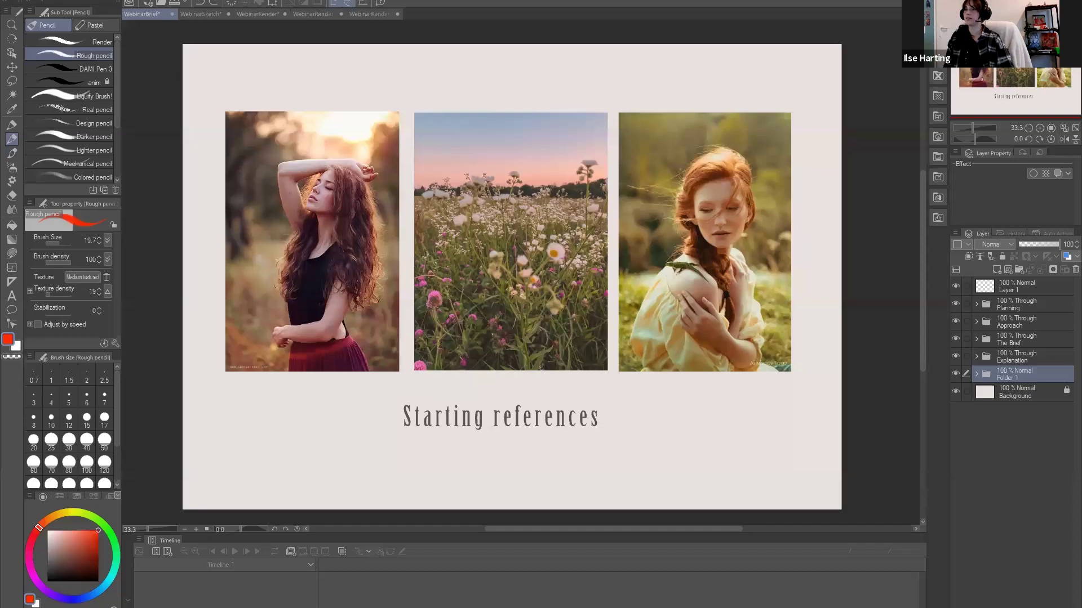
{"action": "left_click", "coordinate": [1014, 286]}
{"action": "left_click_drag", "start_coordinate": [401, 220], "coordinate": [563, 209]}
{"action": "left_click_drag", "start_coordinate": [598, 103], "coordinate": [510, 61]}
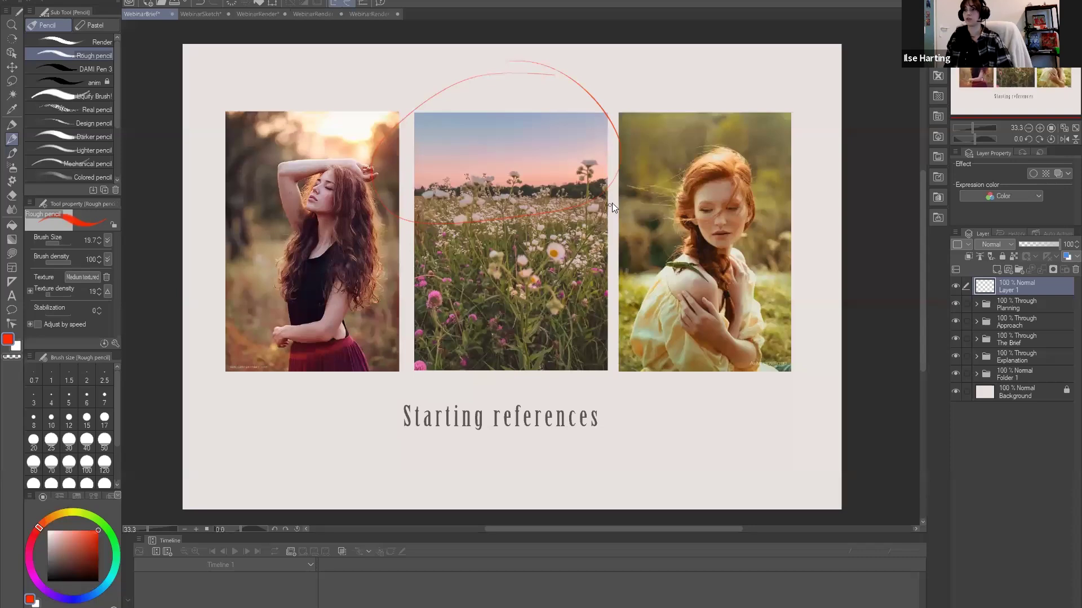
{"action": "key", "text": "ctrl+z"}
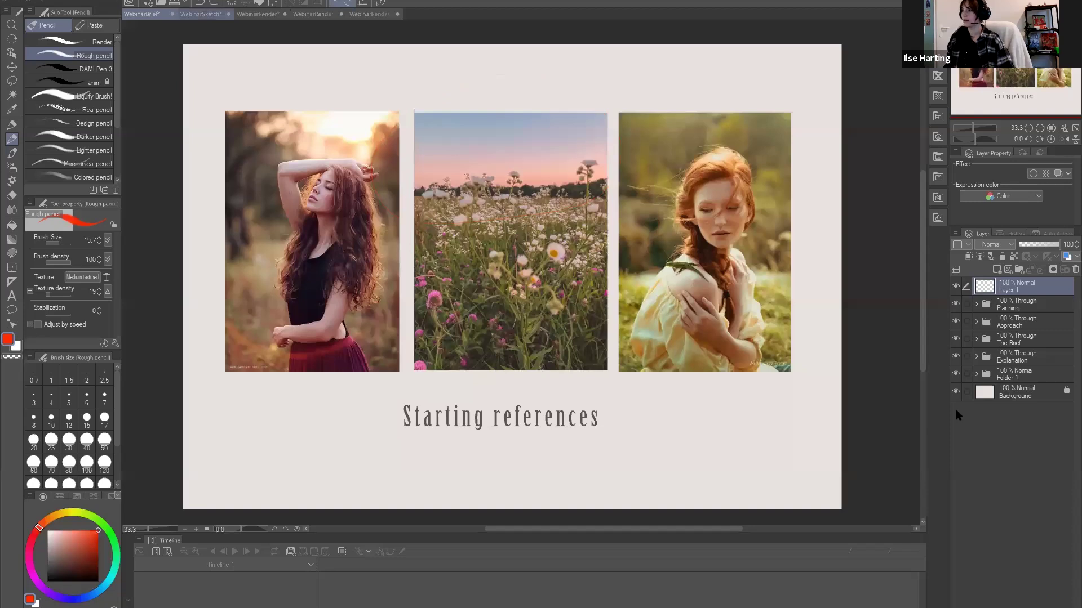
Go back to the WebinarSketch document and show the sketch 3 and sketch 4 folders.
{"action": "key", "text": "ctrl+Tab"}
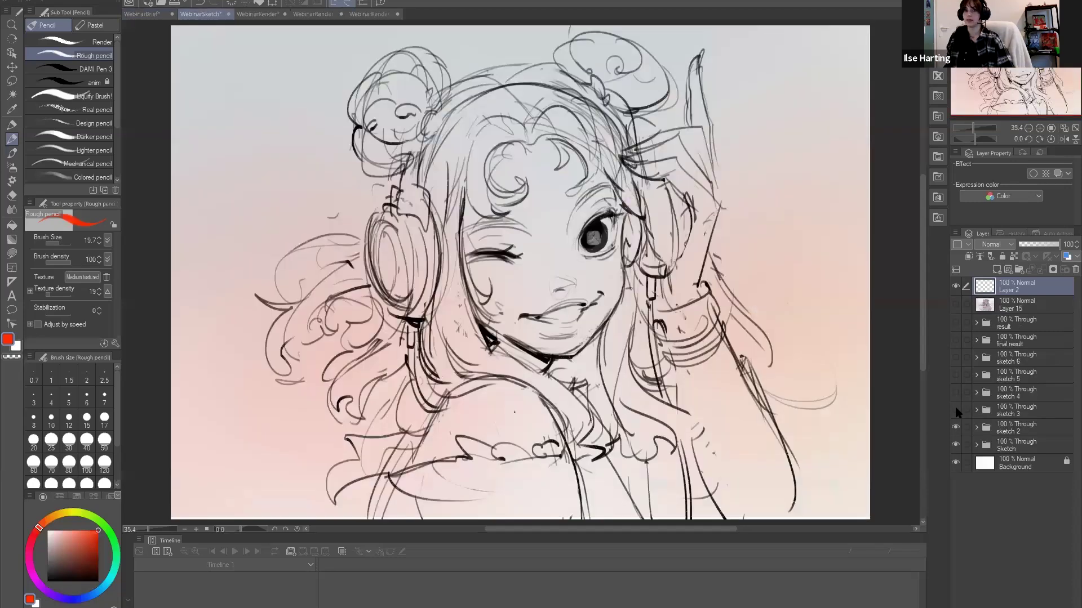
{"action": "left_click", "coordinate": [955, 423]}
{"action": "left_click", "coordinate": [953, 416]}
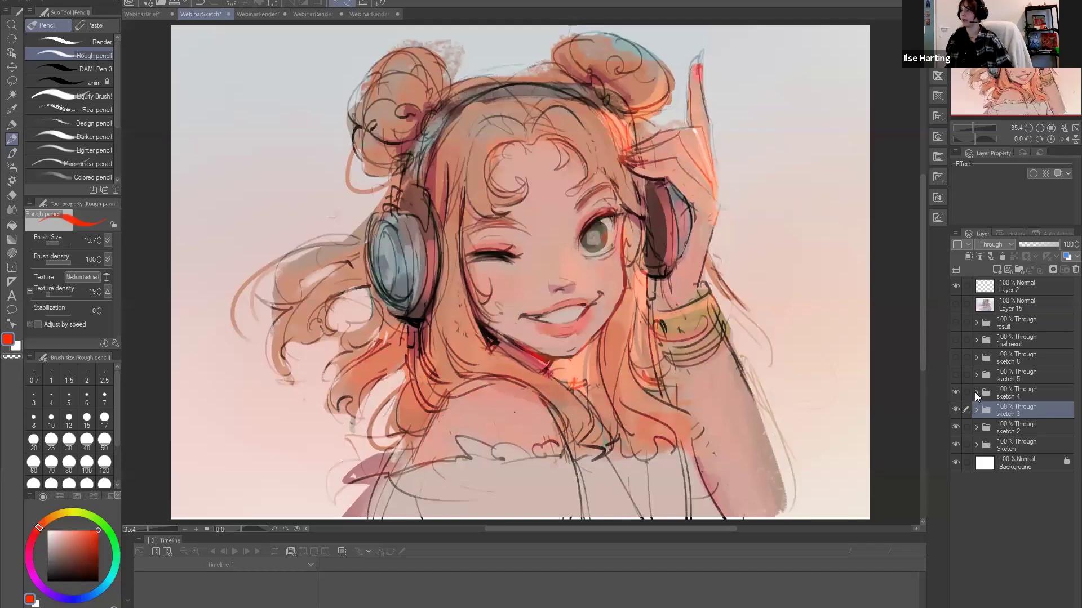
Compare the portrait with and without the 68% Overlay Lines layer in the sketch 4 folder, and collapse the folder.
{"action": "left_click", "coordinate": [958, 521]}
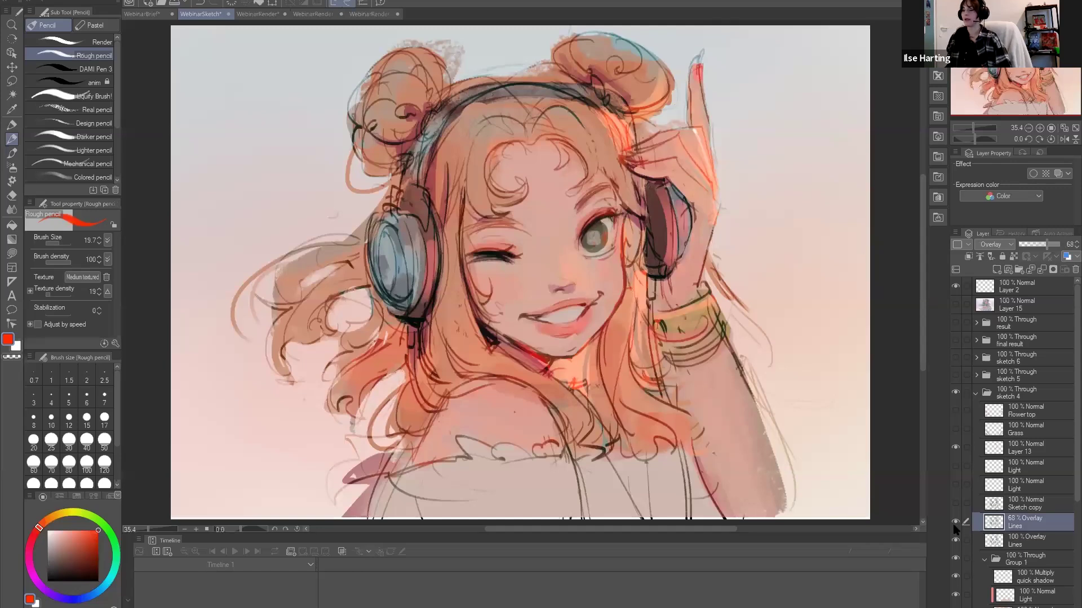
{"action": "left_click", "coordinate": [954, 523]}
{"action": "left_click", "coordinate": [954, 522]}
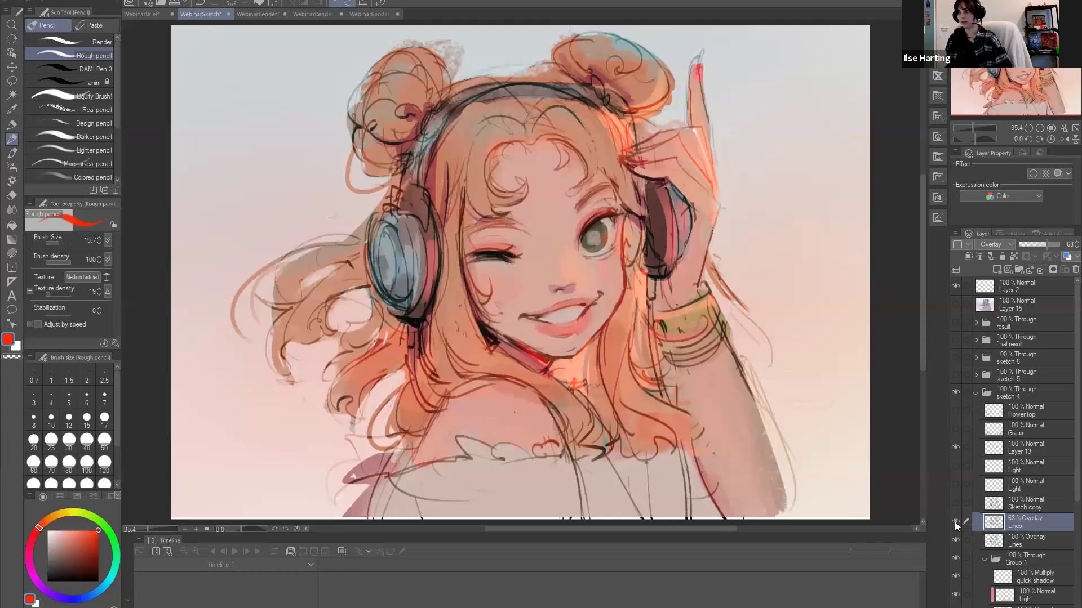
{"action": "key", "text": "ctrl+comma"}
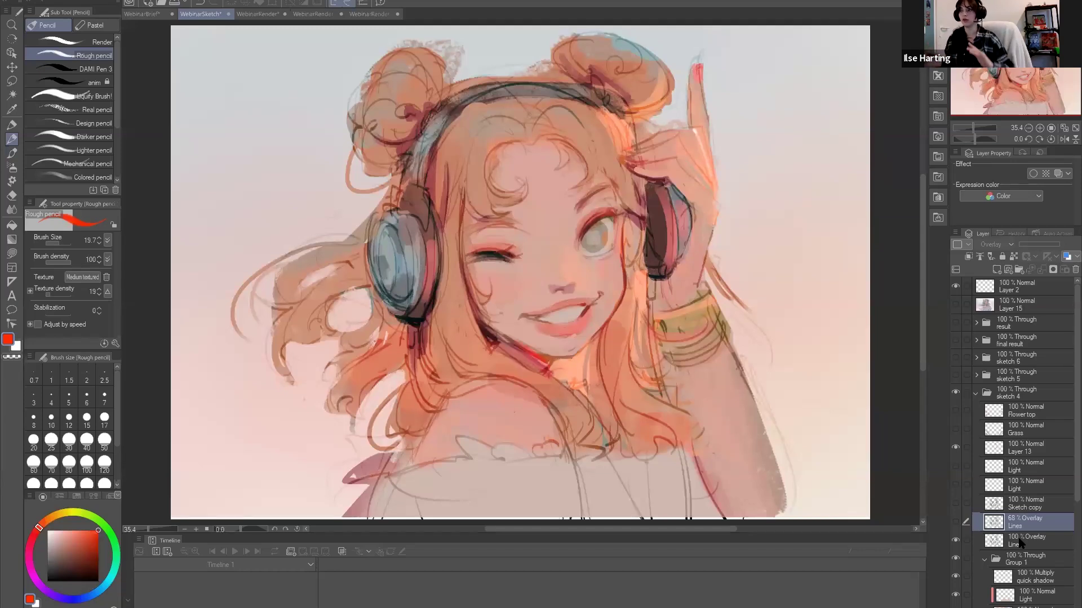
{"action": "left_click", "coordinate": [954, 522]}
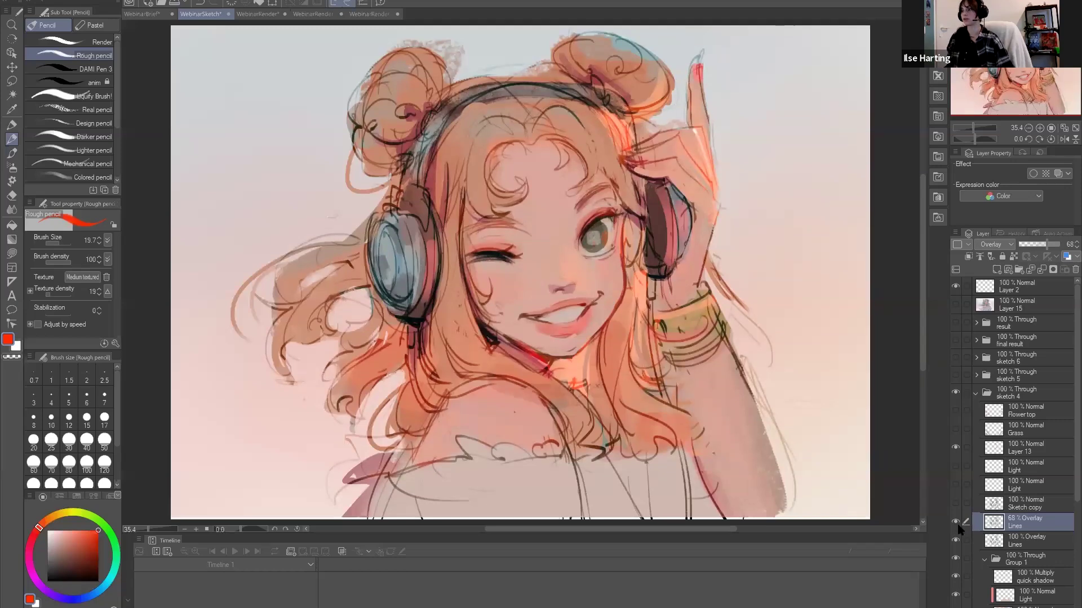
{"action": "left_click", "coordinate": [975, 394]}
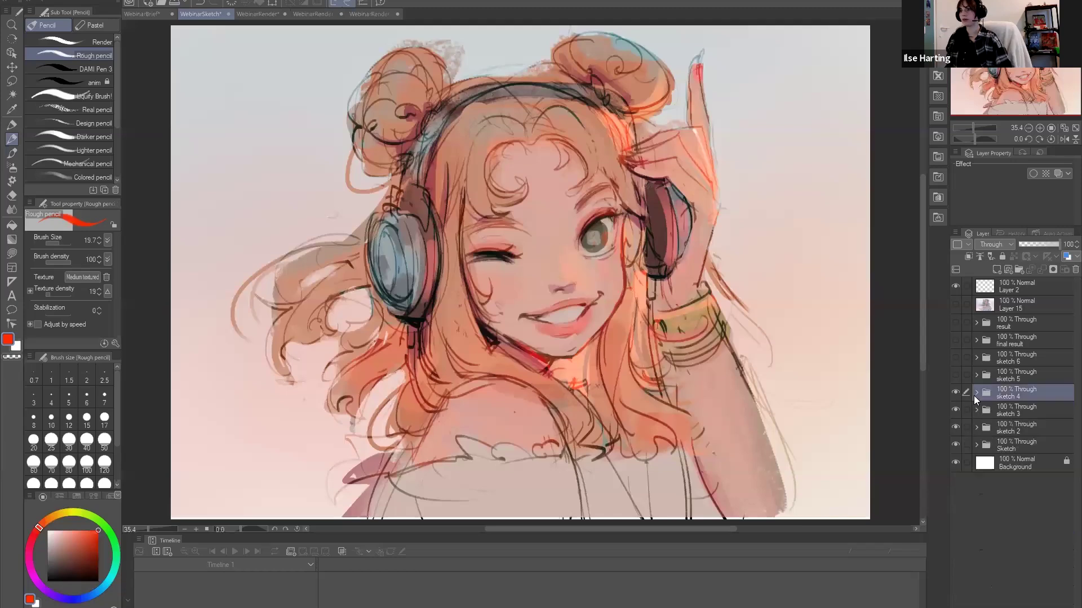
Show the sketch 5 and sketch 6 folders to add the background grass and the flowers.
{"action": "left_click", "coordinate": [955, 372]}
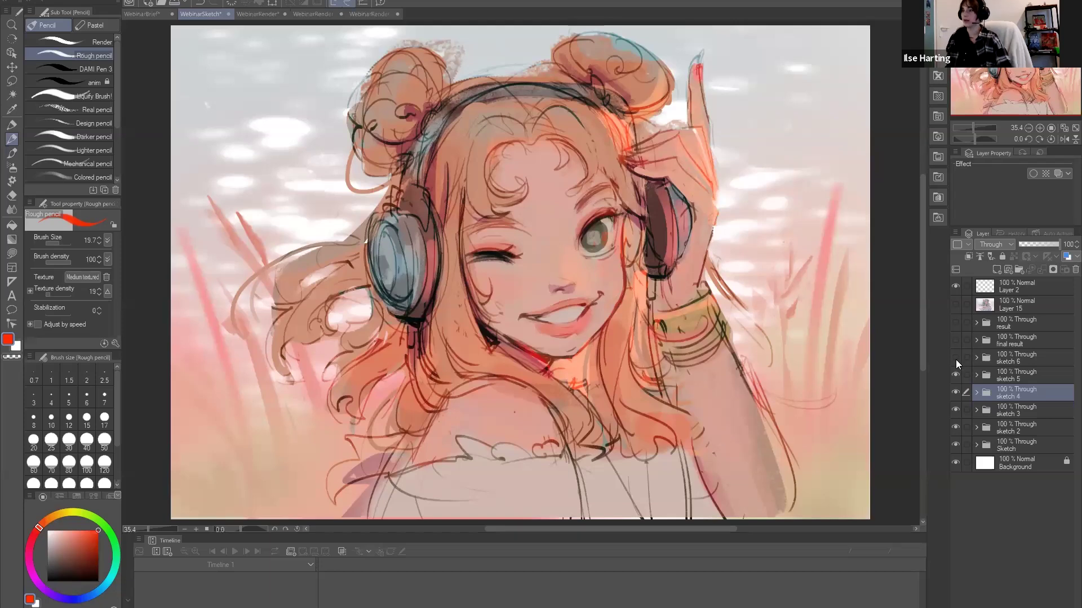
{"action": "left_click", "coordinate": [956, 358]}
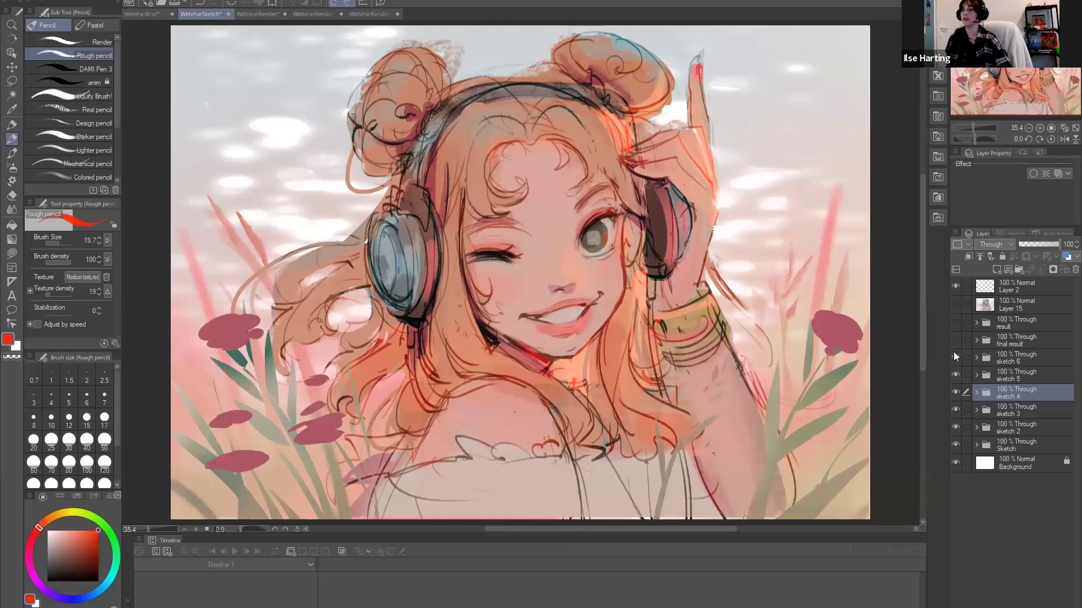
{"action": "left_click", "coordinate": [976, 362]}
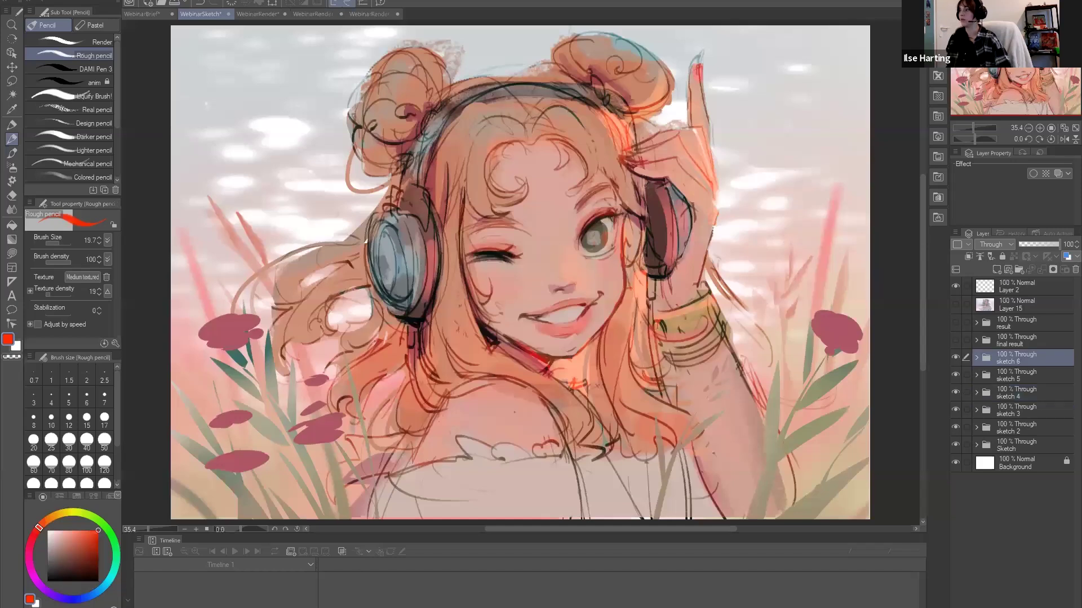
Draw a leafy sprig on Layer 2 beside the raised hand with Lasso fill, using a dark teal sampled from the headphones.
{"action": "left_click", "coordinate": [1014, 287]}
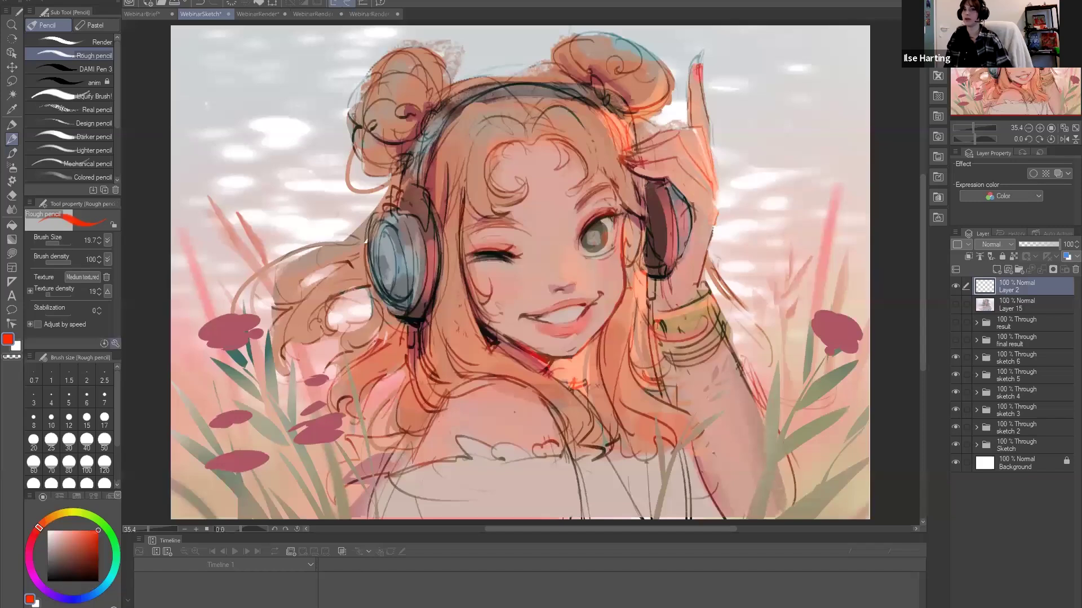
{"action": "left_click", "coordinate": [13, 254]}
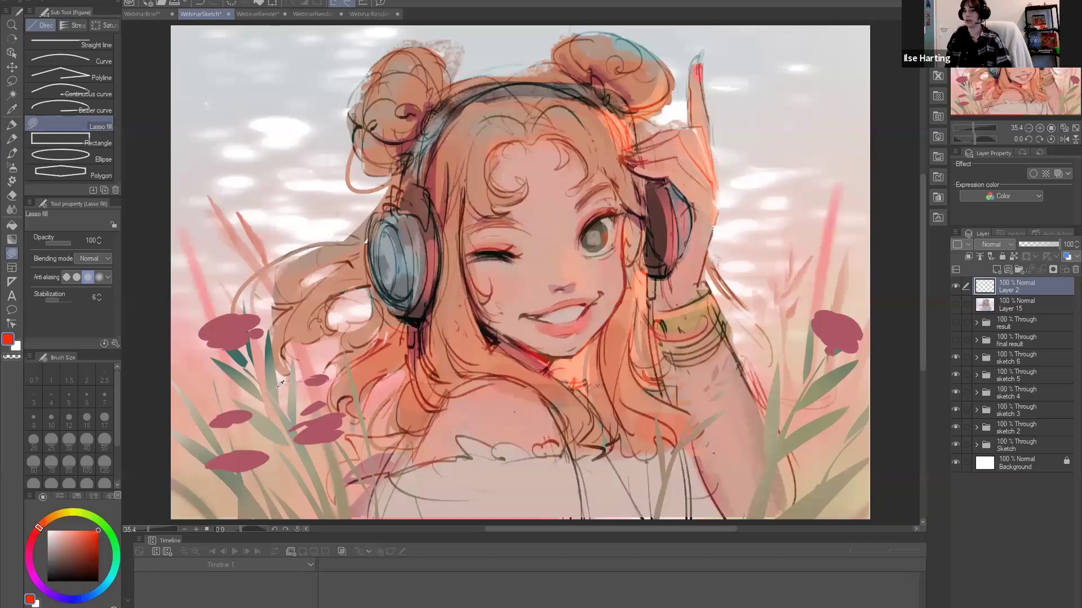
{"action": "left_click", "coordinate": [394, 282], "text": "alt"}
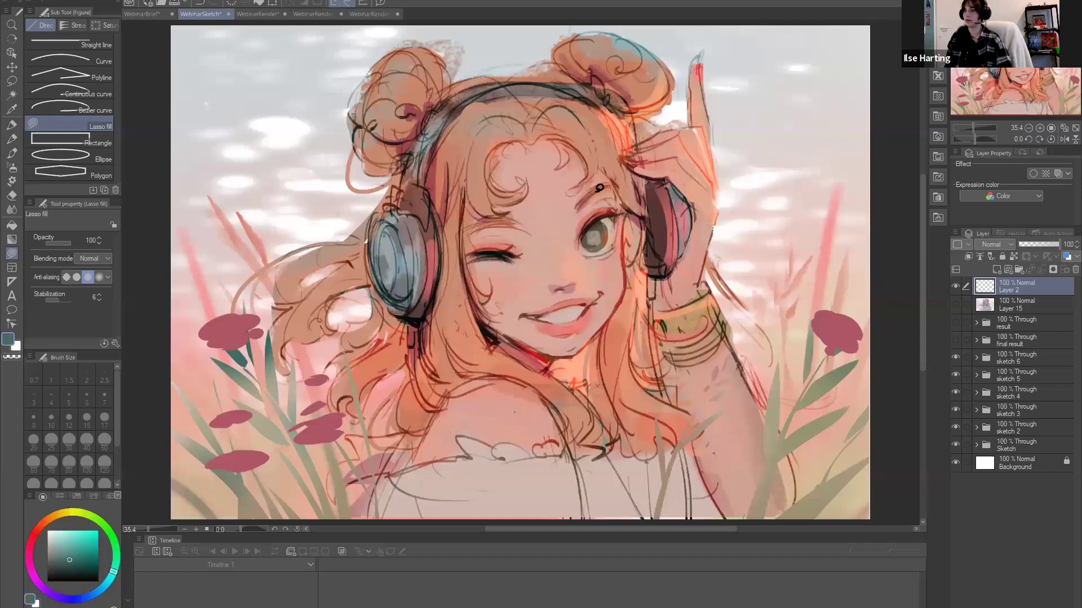
{"action": "mouse_move", "coordinate": [770, 144]}
{"action": "left_mouse_down"}
{"action": "mouse_move", "coordinate": [749, 124]}
{"action": "mouse_move", "coordinate": [770, 159]}
{"action": "mouse_move", "coordinate": [766, 188]}
{"action": "mouse_move", "coordinate": [776, 164]}
{"action": "mouse_move", "coordinate": [810, 151]}
{"action": "mouse_move", "coordinate": [780, 149]}
{"action": "mouse_move", "coordinate": [783, 129]}
{"action": "mouse_move", "coordinate": [814, 110]}
{"action": "mouse_move", "coordinate": [787, 116]}
{"action": "mouse_move", "coordinate": [801, 93]}
{"action": "mouse_move", "coordinate": [786, 101]}
{"action": "mouse_move", "coordinate": [774, 92]}
{"action": "mouse_move", "coordinate": [781, 108]}
{"action": "mouse_move", "coordinate": [759, 100]}
{"action": "mouse_move", "coordinate": [776, 142]}
{"action": "mouse_move", "coordinate": [811, 119]}
{"action": "left_mouse_up"}
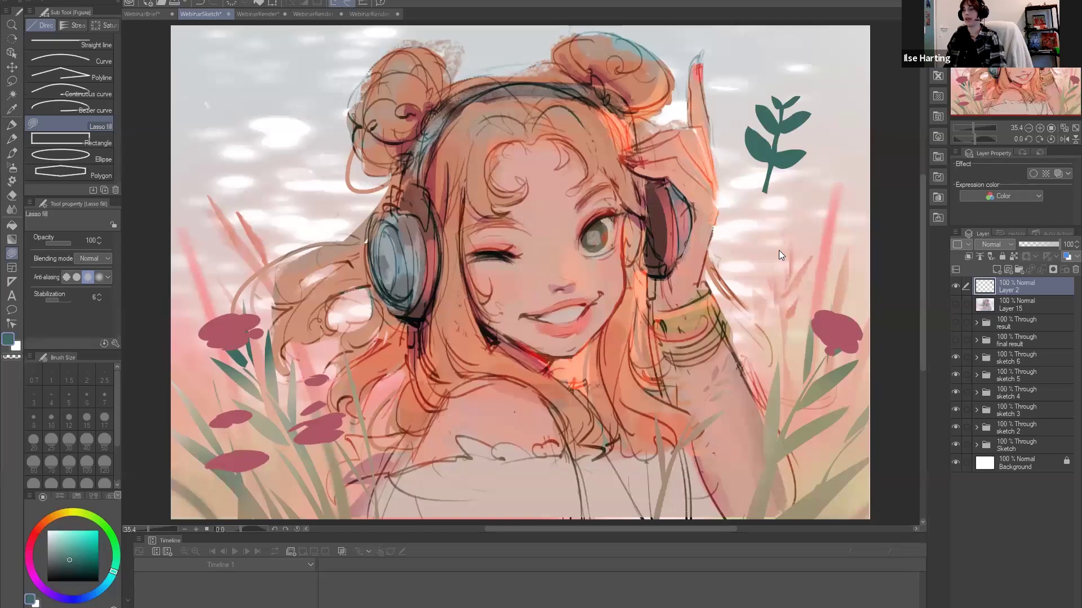
Scale the leafy sprig to 126%, flip it horizontally and place it among the flowers in the canvas's lower left.
{"action": "key", "text": "ctrl+t"}
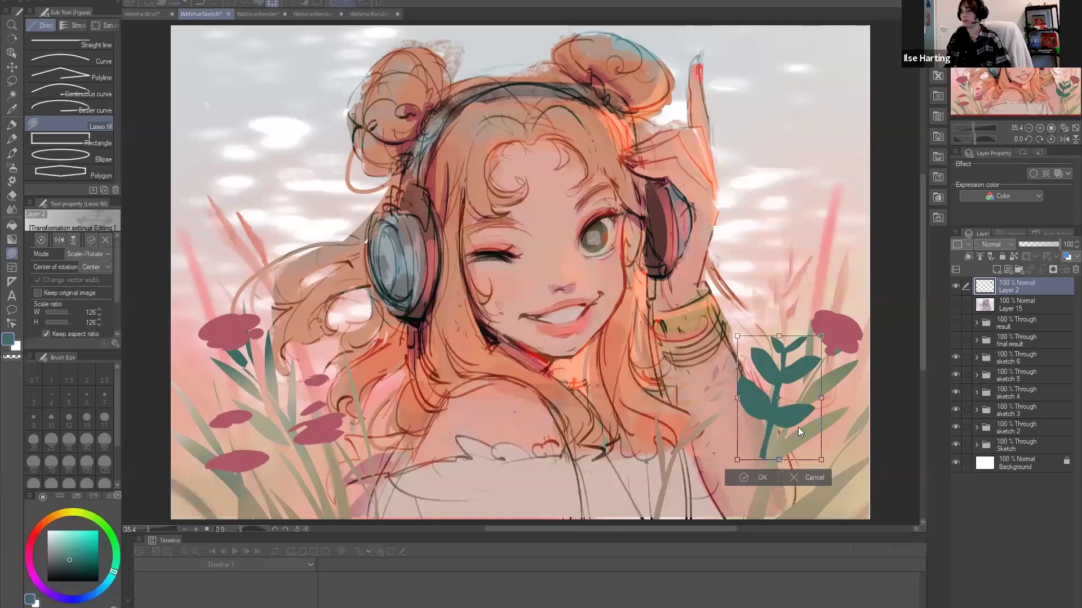
{"action": "right_click", "coordinate": [798, 427]}
{"action": "left_click", "coordinate": [820, 373]}
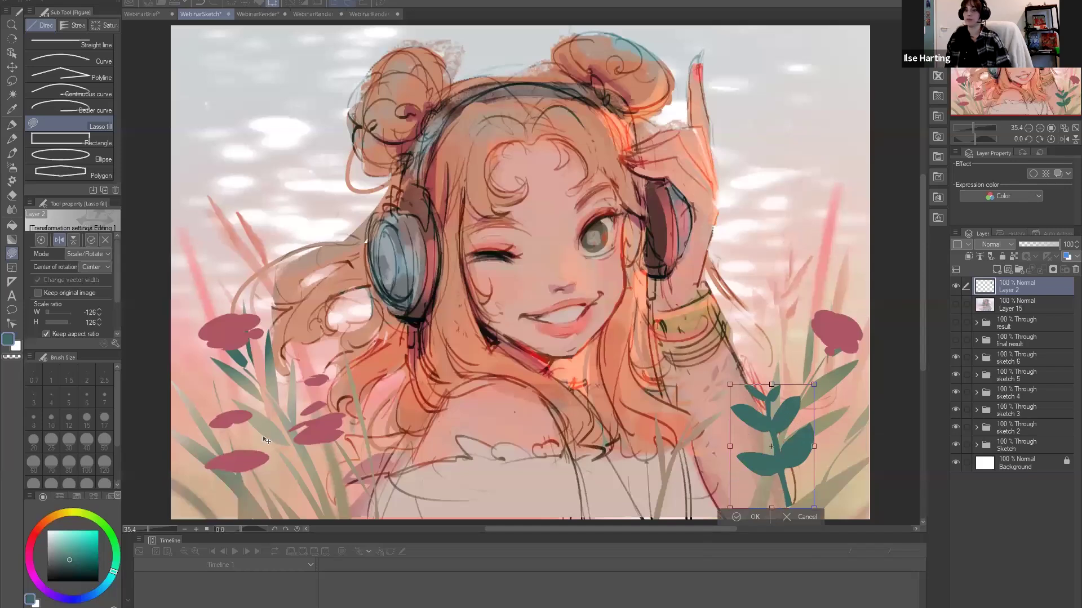
{"action": "left_click_drag", "start_coordinate": [265, 439], "coordinate": [278, 432]}
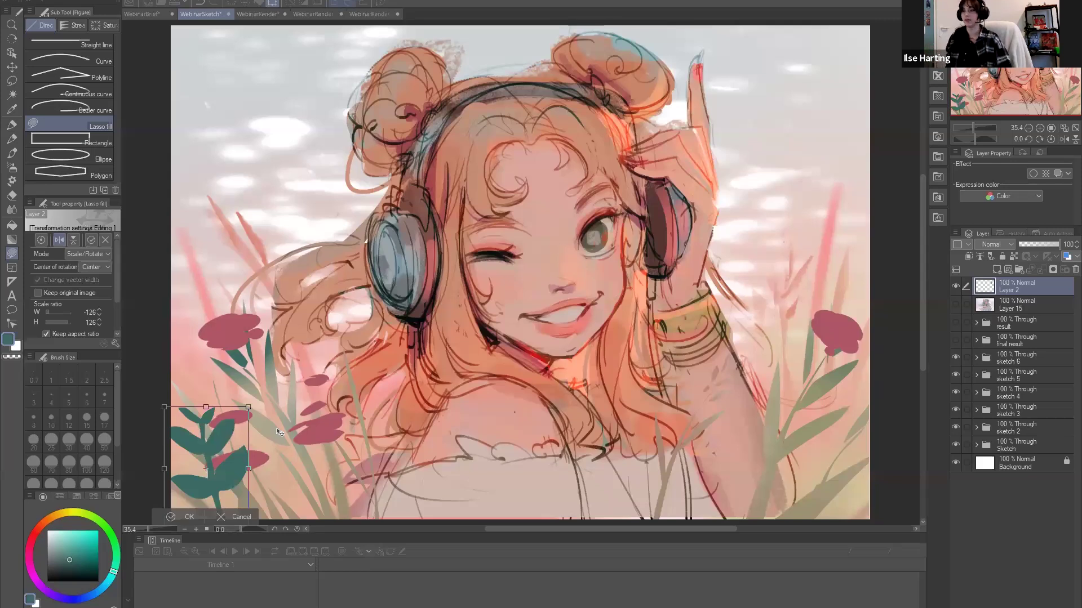
{"action": "left_click_drag", "start_coordinate": [224, 445], "coordinate": [280, 432]}
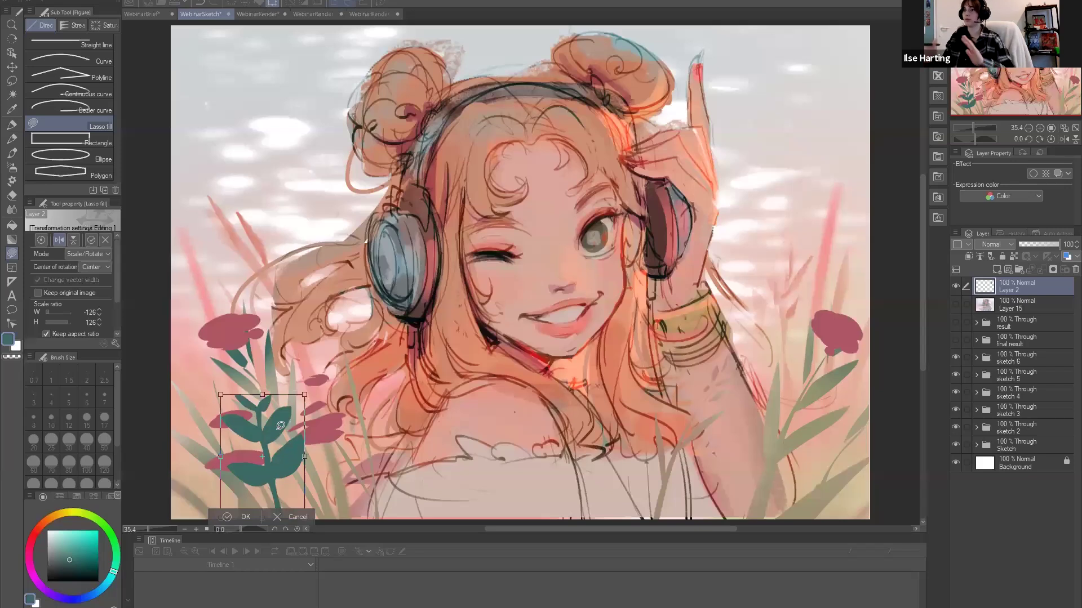
{"action": "key", "text": "Return"}
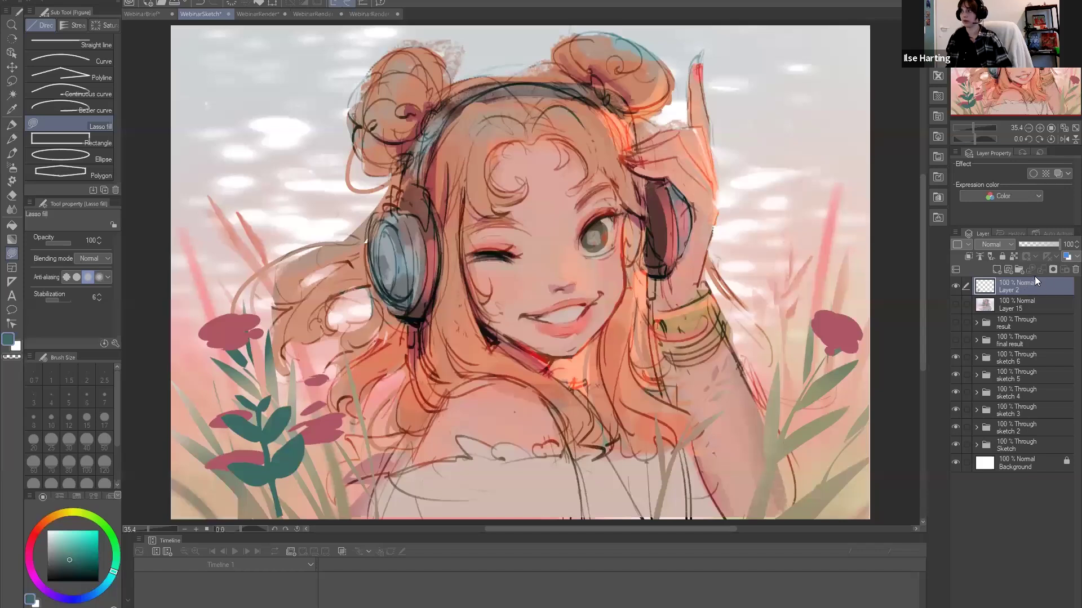
Delete Layer 2 with the leafy sprig, and show the final result and result folders.
{"action": "left_click", "coordinate": [1074, 270]}
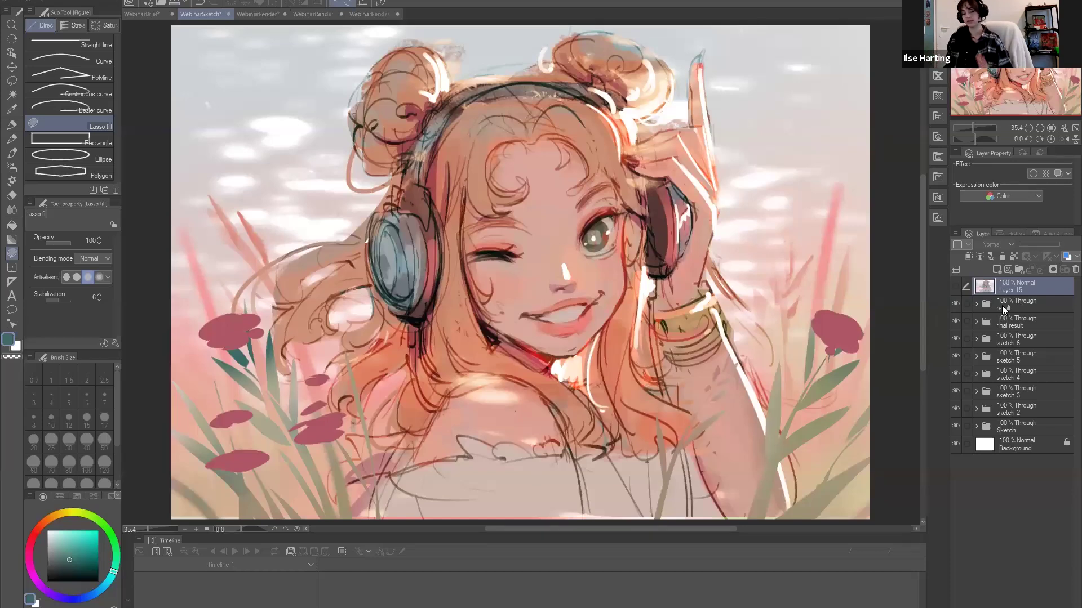
Show Layer 15 with the green-haired portrait sketch, switching it off and on to compare it with the headphones portrait.
{"action": "left_click", "coordinate": [953, 287]}
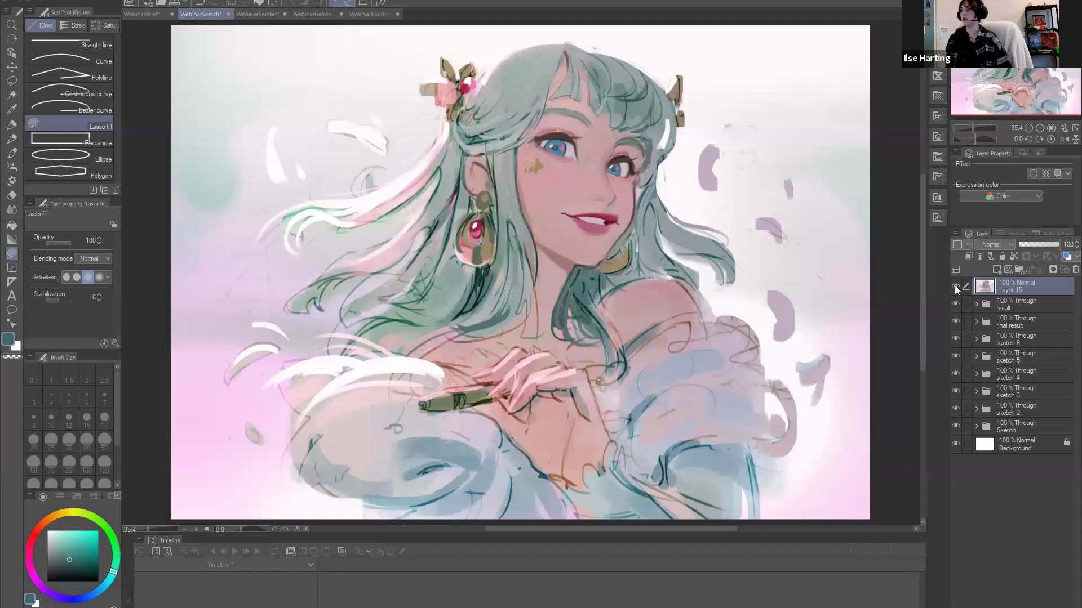
{"action": "left_click", "coordinate": [954, 287]}
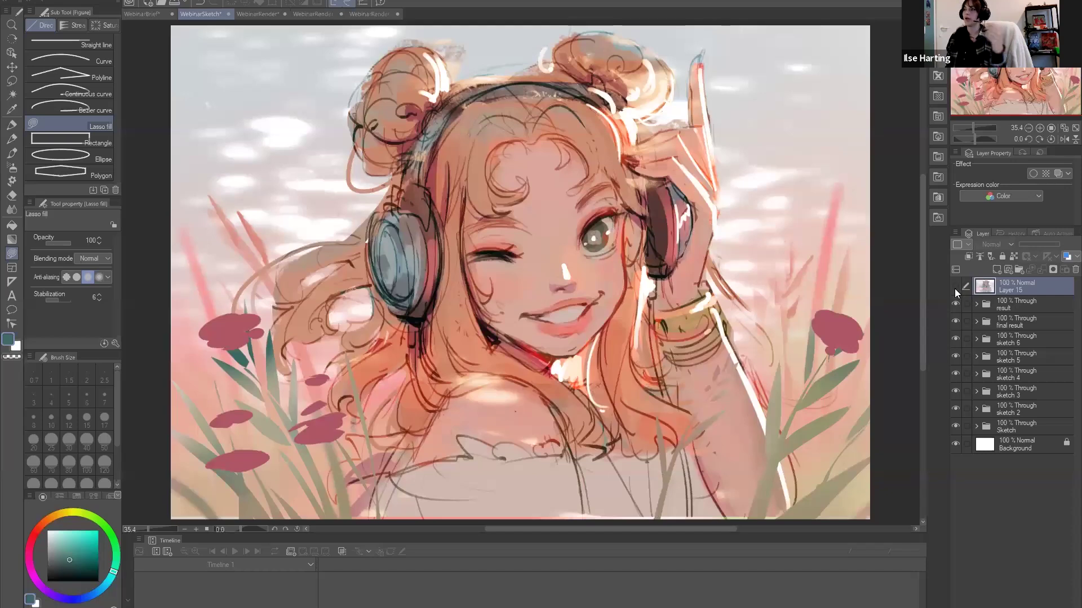
{"action": "left_click", "coordinate": [952, 288]}
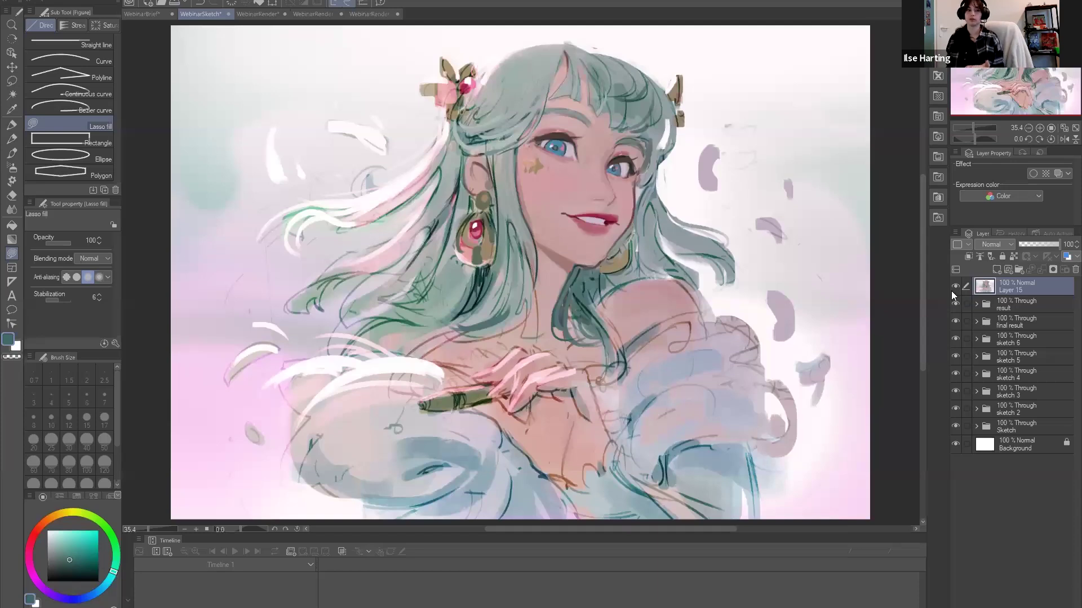
Hide Layer 15 in the sketch document and display the headphones ref folder in the WebinarRender document.
{"action": "left_click", "coordinate": [953, 289]}
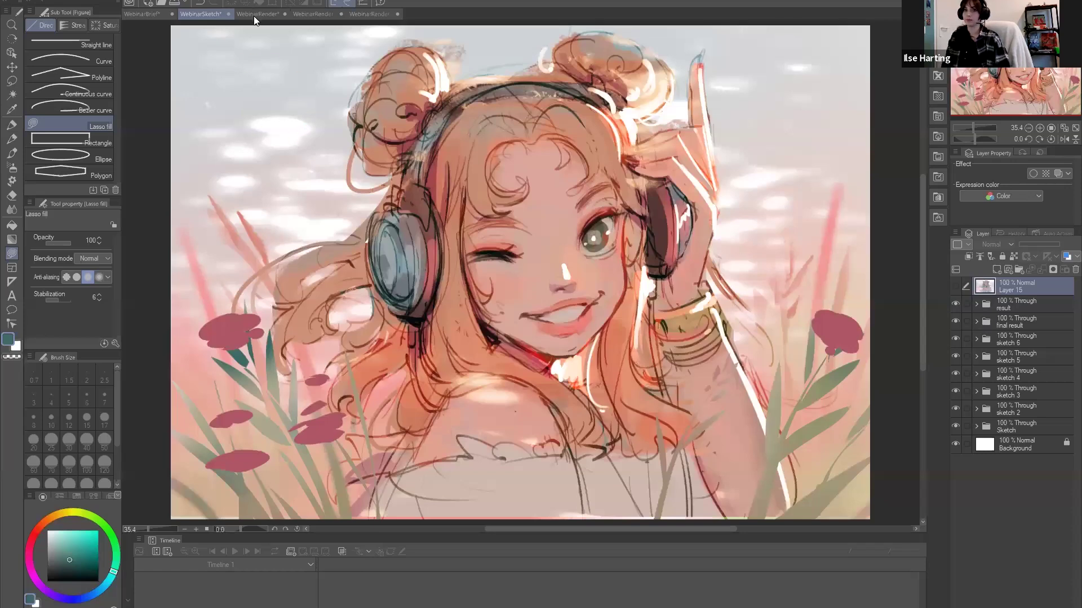
{"action": "key", "text": "ctrl+Tab"}
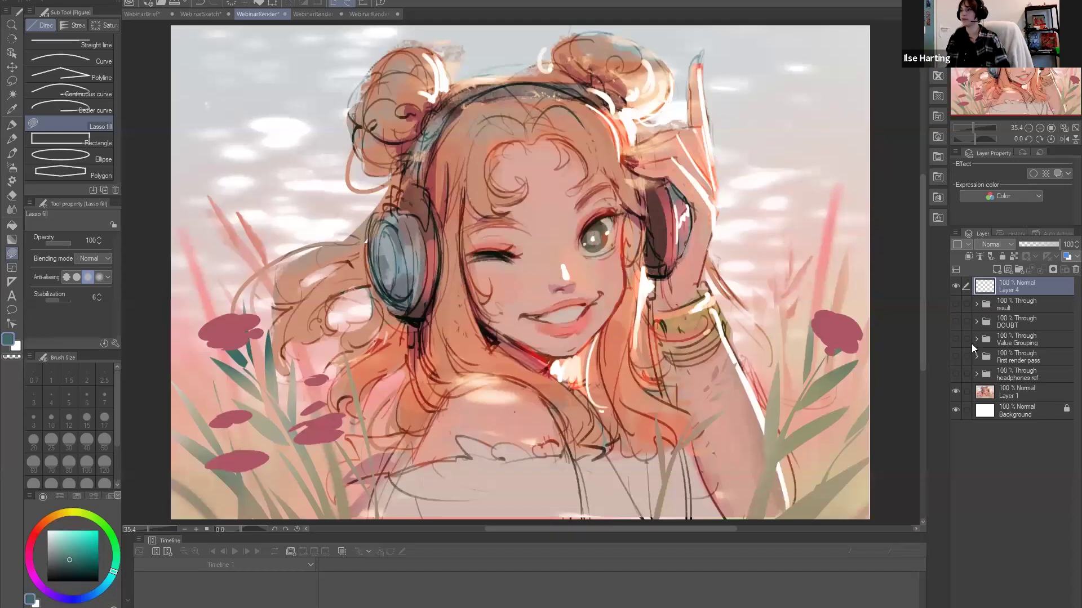
{"action": "left_click", "coordinate": [970, 378]}
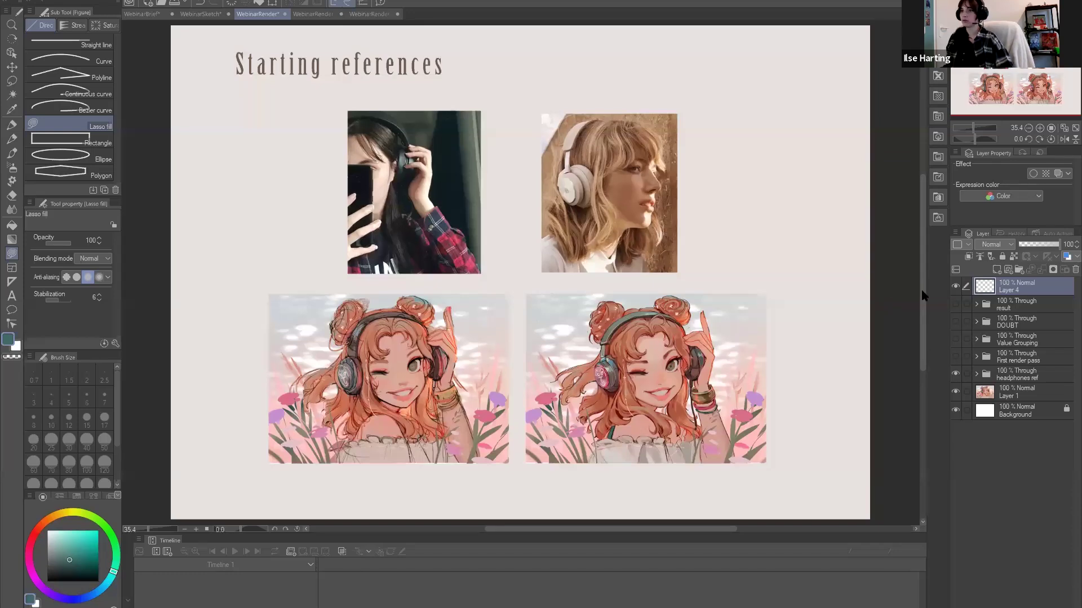
{"action": "scroll", "coordinate": [862, 284], "scroll_direction": "up", "scroll_amount": 1}
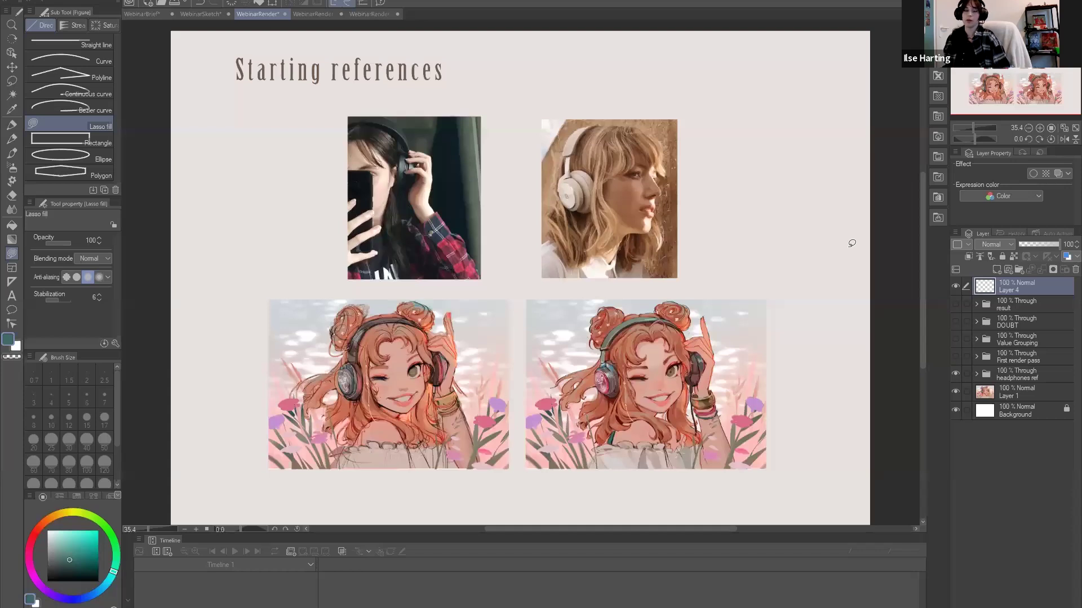
Show and expand the First render pass folder, leaving only its layer 1 visible inside it.
{"action": "left_click", "coordinate": [955, 356]}
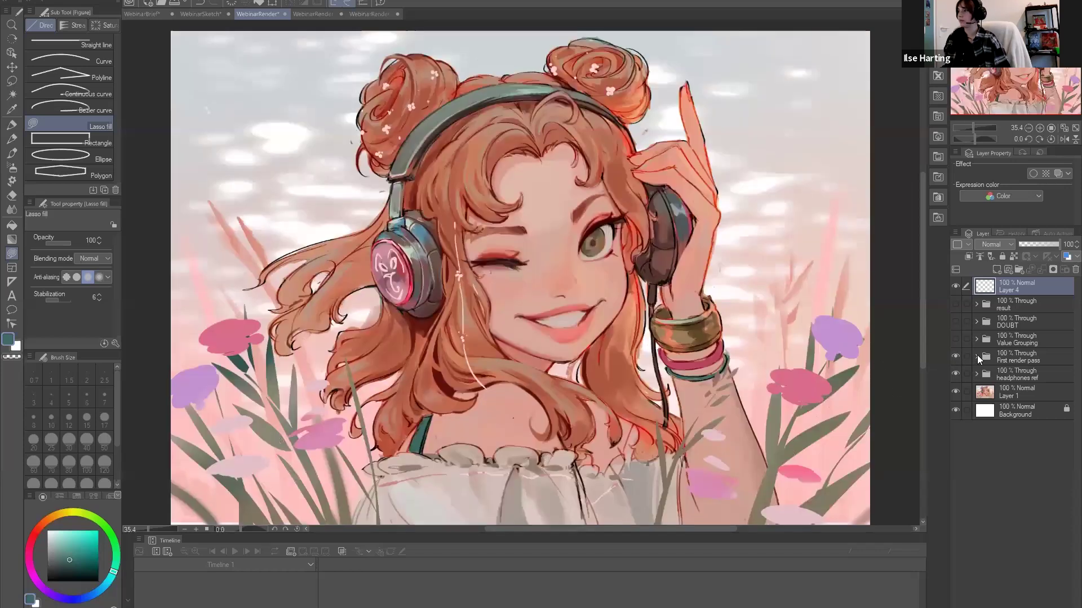
{"action": "left_click", "coordinate": [976, 356]}
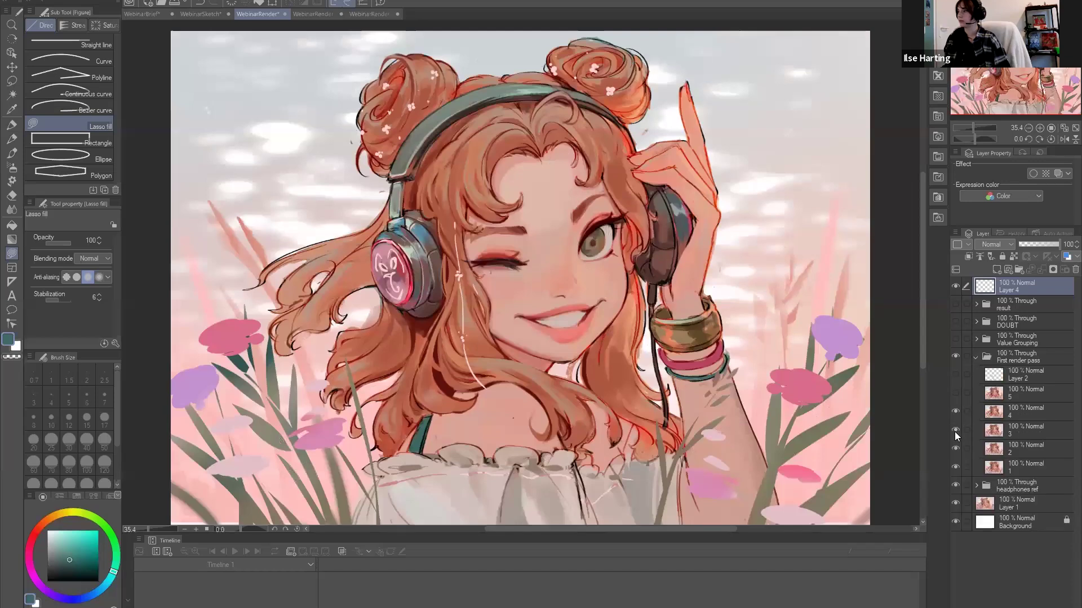
{"action": "left_click_drag", "start_coordinate": [954, 449], "coordinate": [955, 411]}
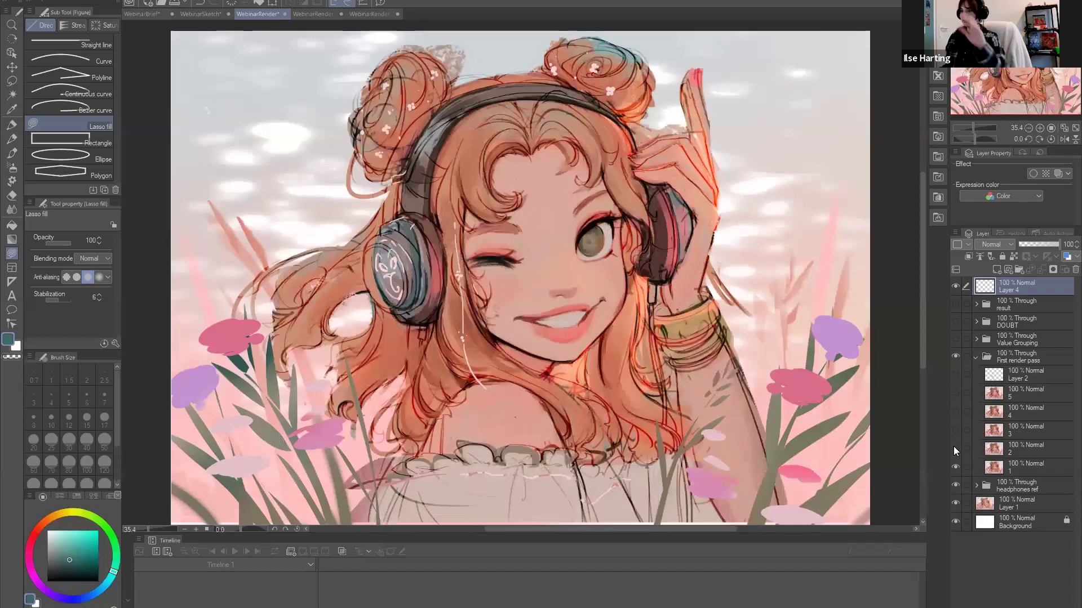
{"action": "left_click_drag", "start_coordinate": [920, 347], "coordinate": [923, 356]}
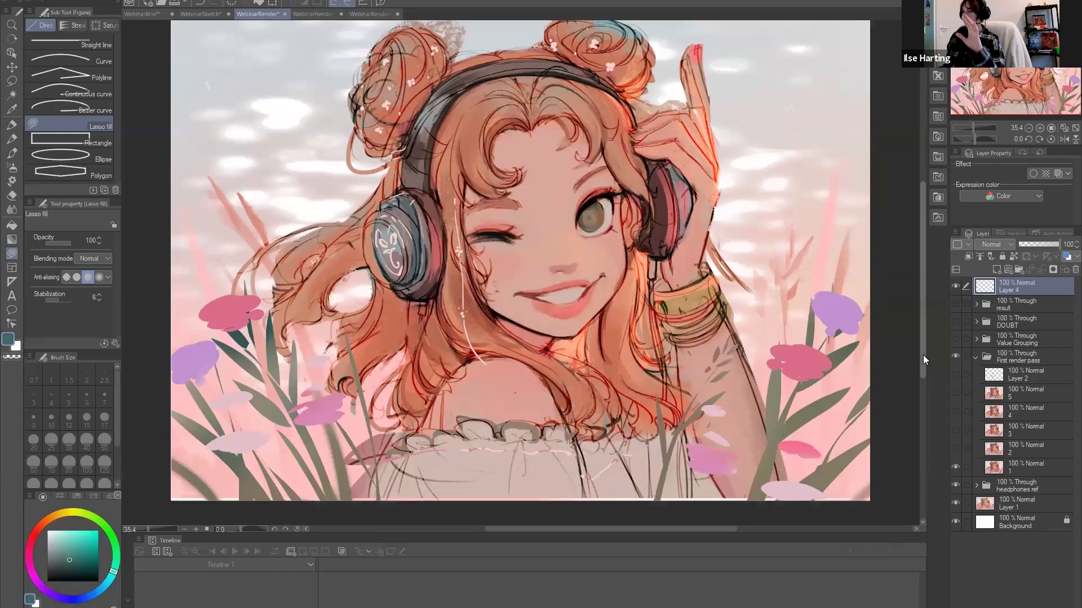
{"action": "scroll", "coordinate": [922, 355], "scroll_direction": "up", "scroll_amount": 1}
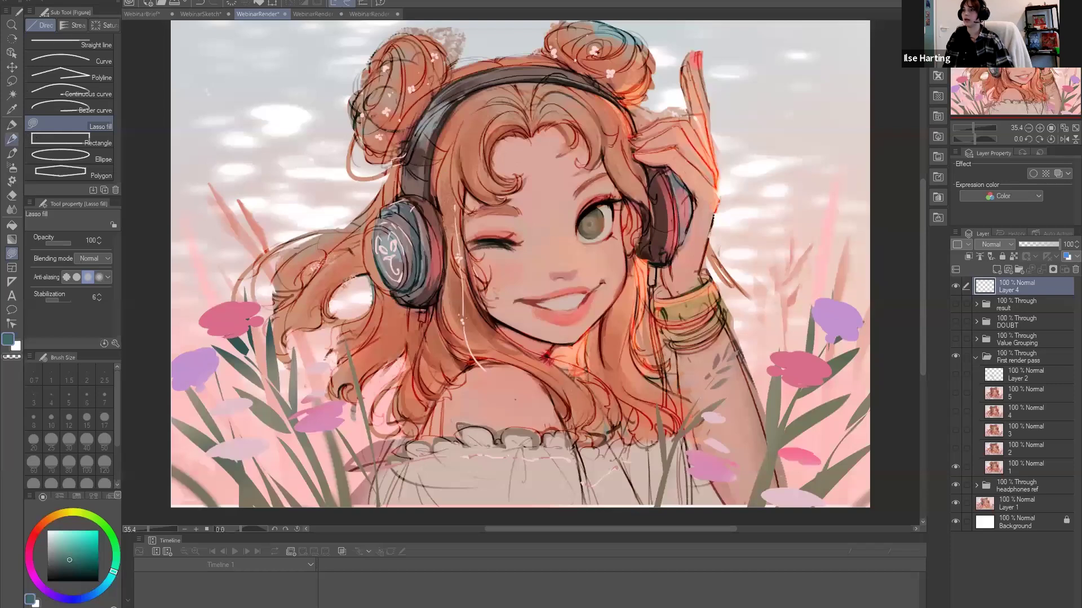
Paint shadows into the hair below the headphones on Layer 4 with the Rough pencil, using dark red and orange-red tones sampled from the artwork.
{"action": "key", "text": "p"}
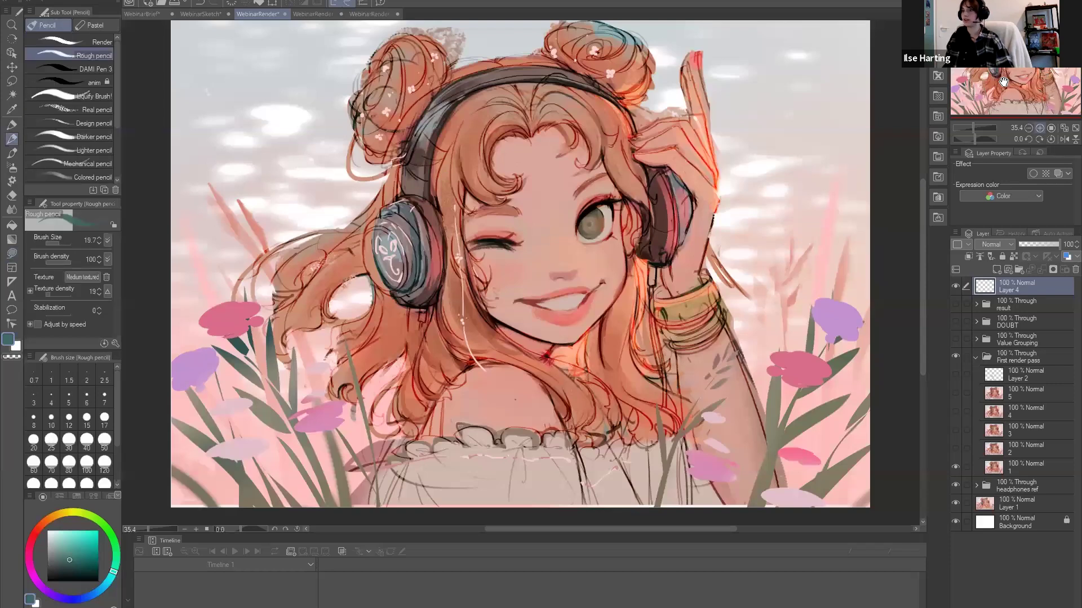
{"action": "scroll", "coordinate": [1003, 81], "scroll_direction": "up", "scroll_amount": 1}
{"action": "scroll", "coordinate": [475, 256], "scroll_direction": "down", "scroll_amount": 2}
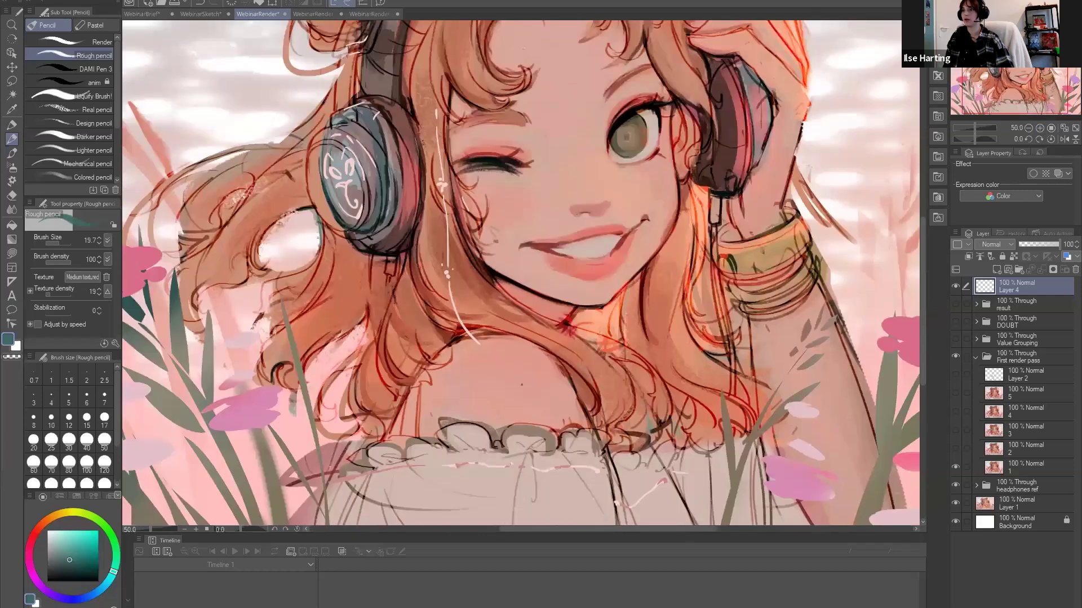
{"action": "left_click", "coordinate": [136, 245], "text": "alt"}
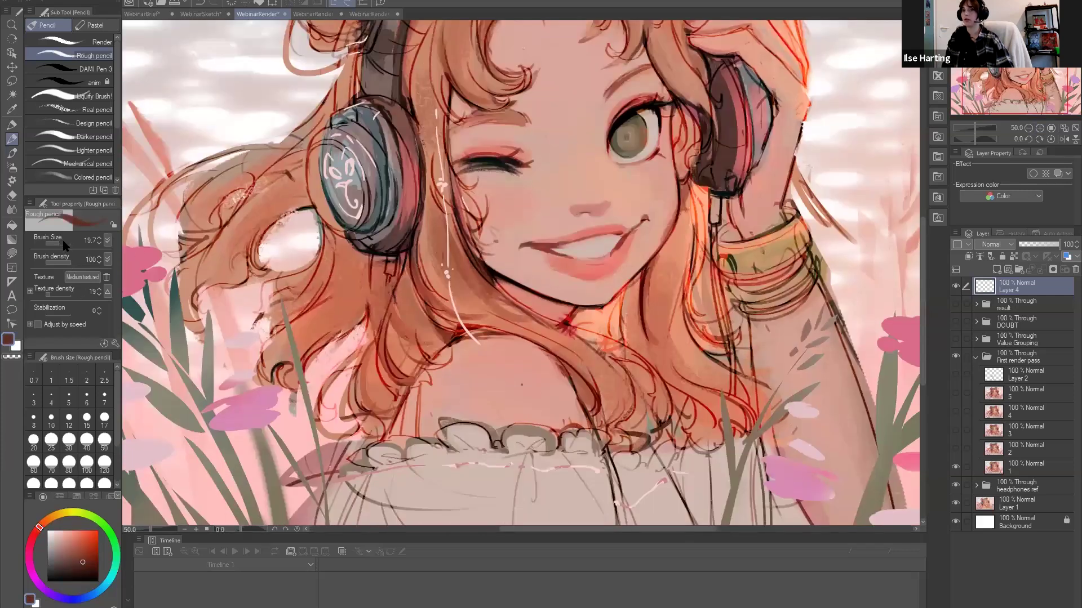
{"action": "left_click", "coordinate": [415, 279], "text": "alt"}
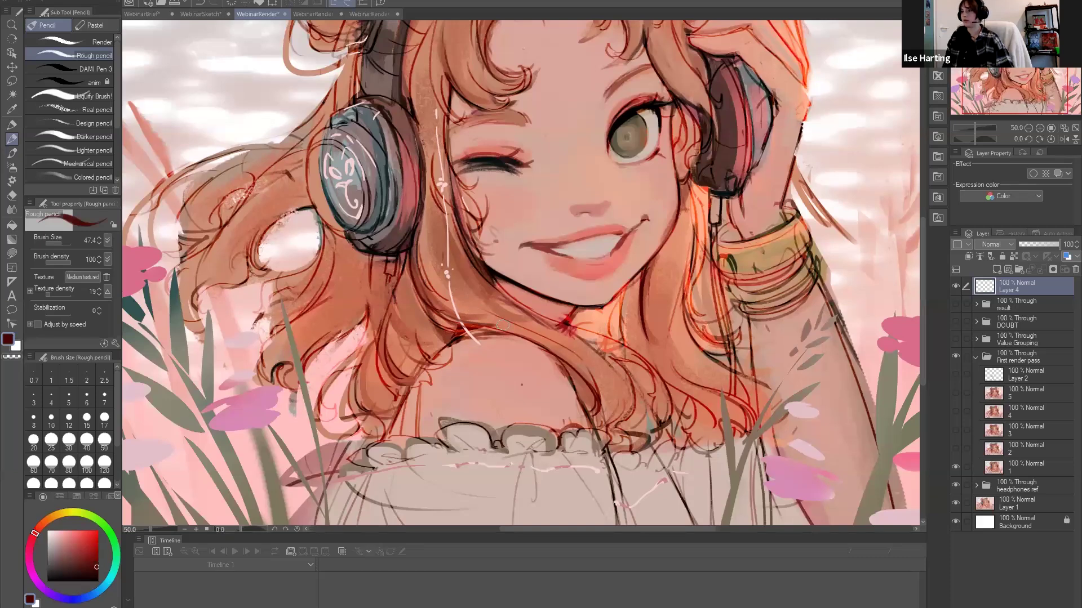
{"action": "left_click_drag", "start_coordinate": [503, 325], "coordinate": [518, 300]}
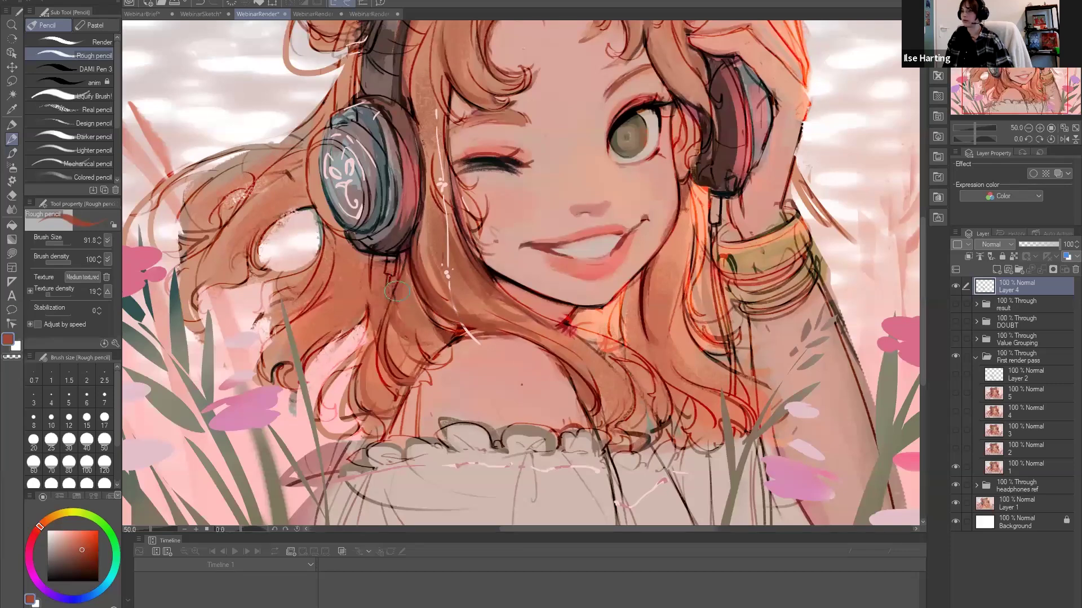
{"action": "left_click", "coordinate": [402, 259], "text": "alt"}
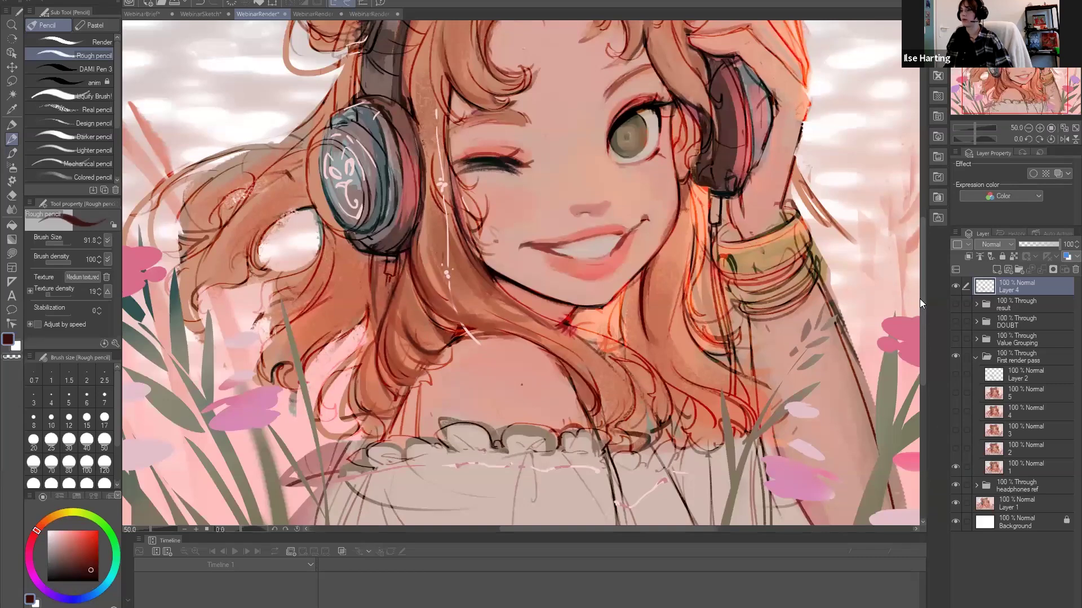
Hide Layer 4 and show layer 2 of the First render pass with the whole illustration in view.
{"action": "key", "text": "ctrl+minus"}
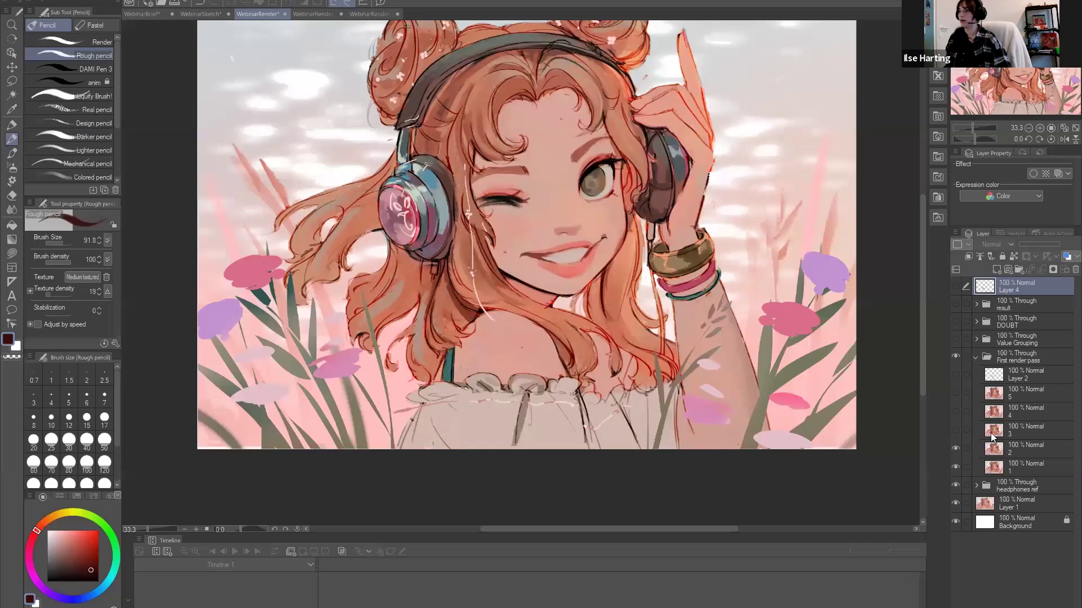
{"action": "scroll", "coordinate": [829, 377], "scroll_direction": "up", "scroll_amount": 2}
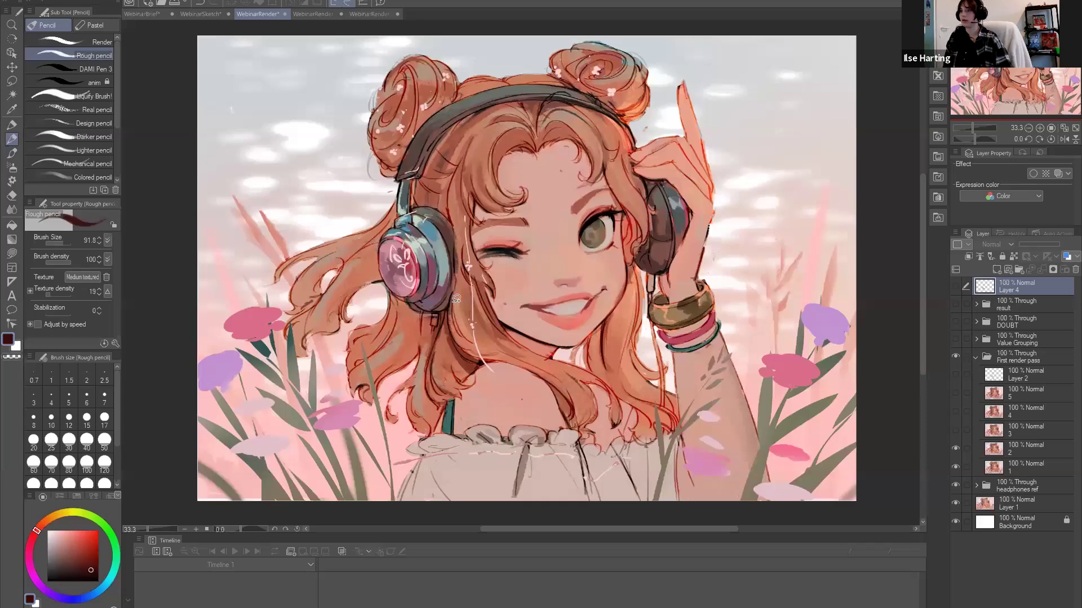
Try a Lasso selection around the headphones' patterned ear cup and clear it.
{"action": "key", "text": "m"}
{"action": "left_click_drag", "start_coordinate": [419, 207], "coordinate": [434, 316]}
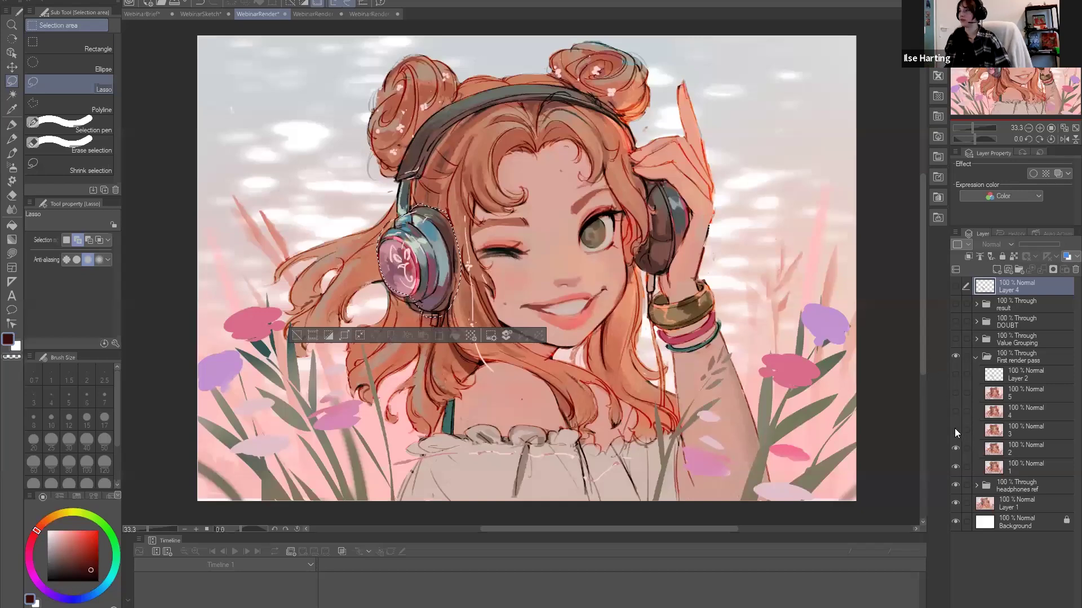
{"action": "key", "text": "ctrl+d"}
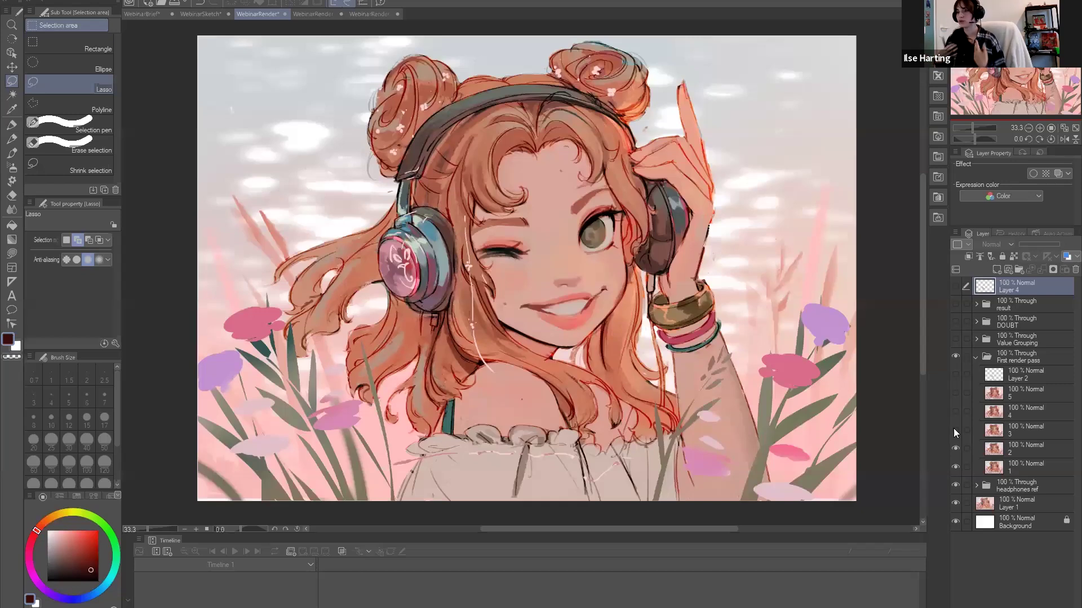
Show layers 3, 4 and 5 of the First render pass in turn, switching layer 5 off and on to compare.
{"action": "key", "text": "ctrl+z"}
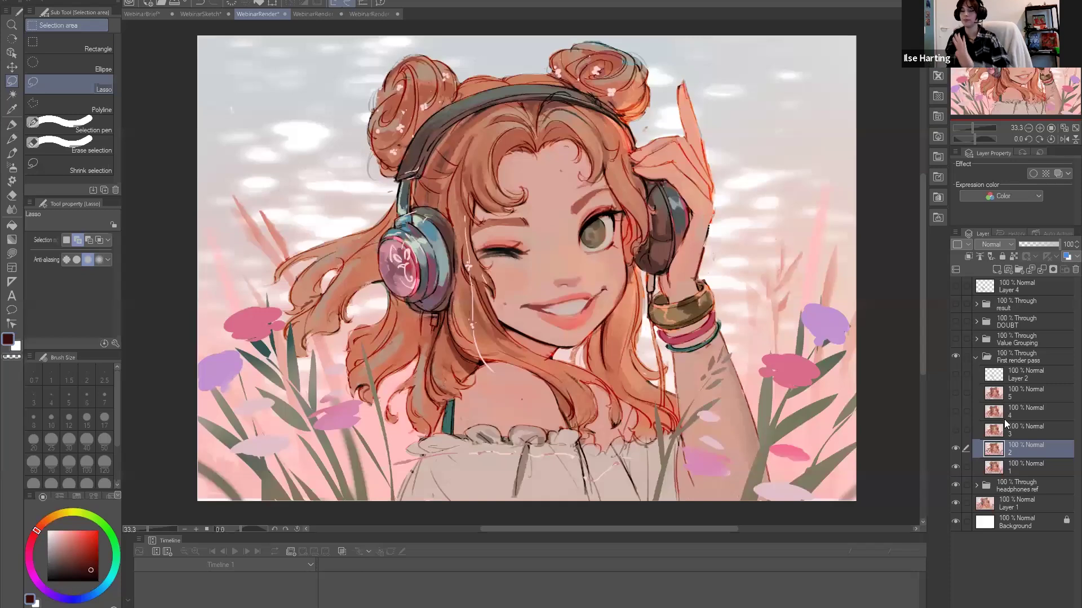
{"action": "left_click", "coordinate": [954, 430]}
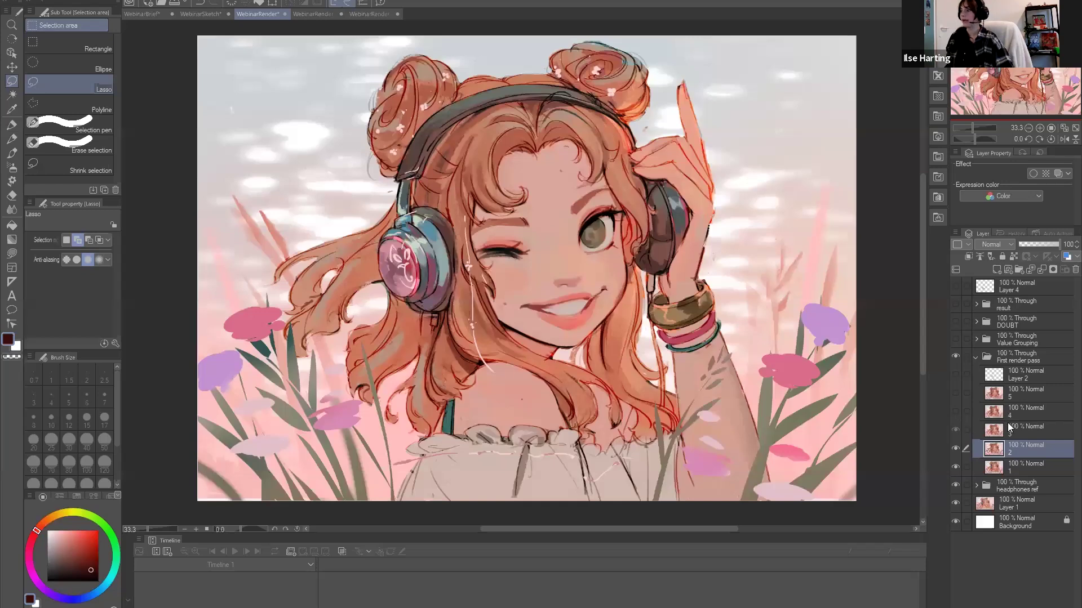
{"action": "key", "text": "ctrl+e"}
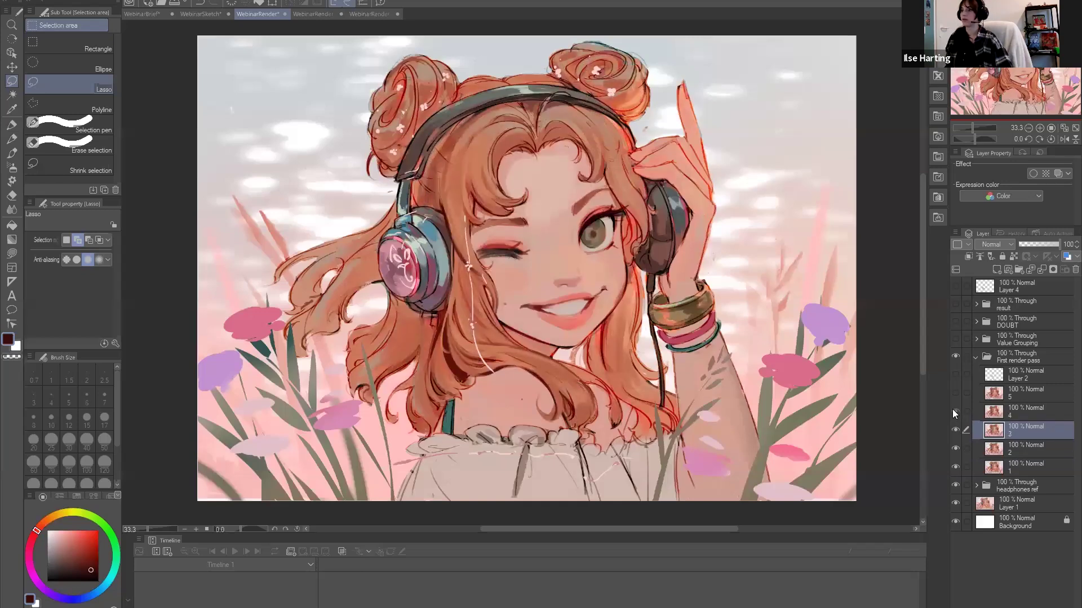
{"action": "left_click", "coordinate": [955, 412]}
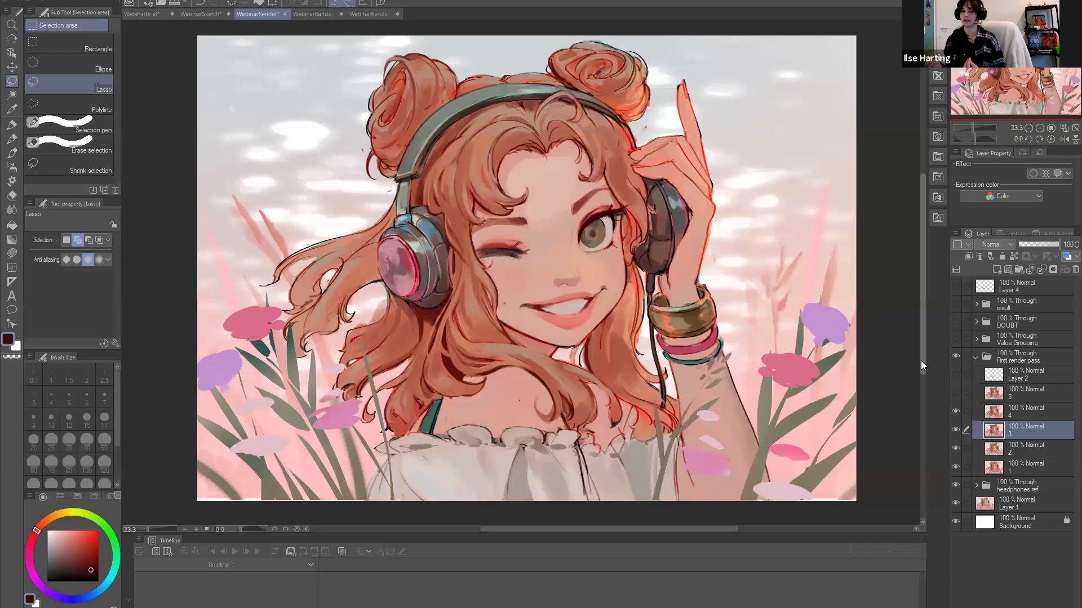
{"action": "left_click", "coordinate": [955, 394]}
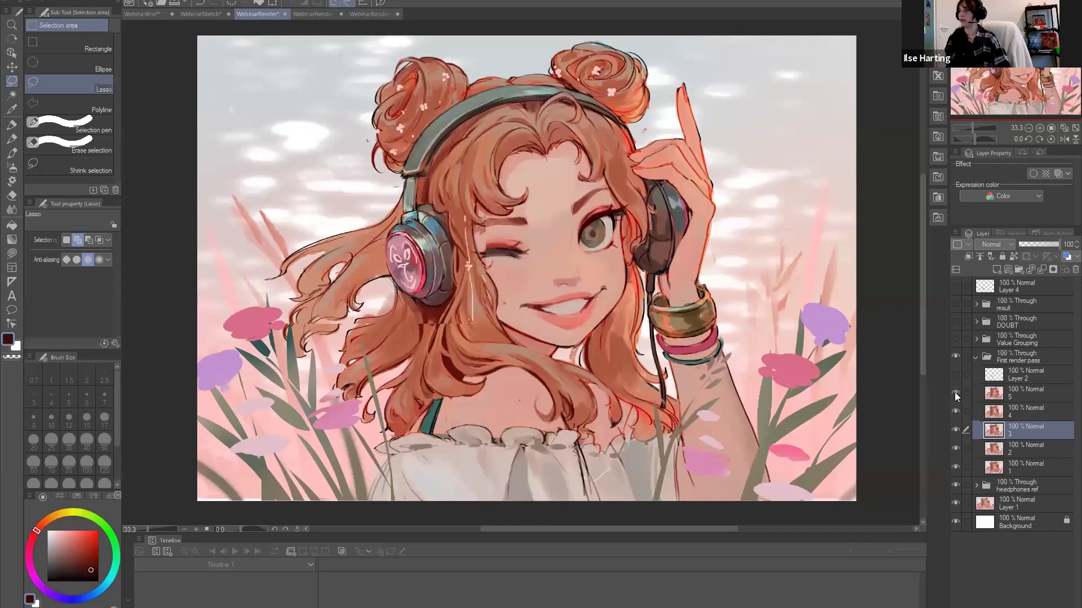
{"action": "left_click", "coordinate": [954, 392]}
{"action": "left_click", "coordinate": [955, 393]}
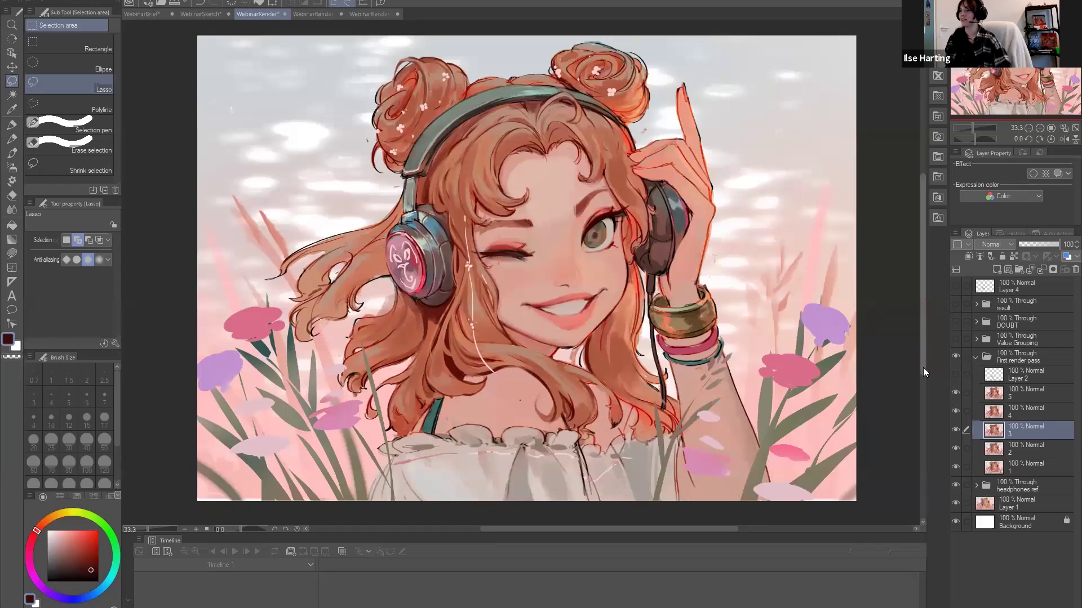
{"action": "left_click_drag", "start_coordinate": [923, 368], "coordinate": [926, 364]}
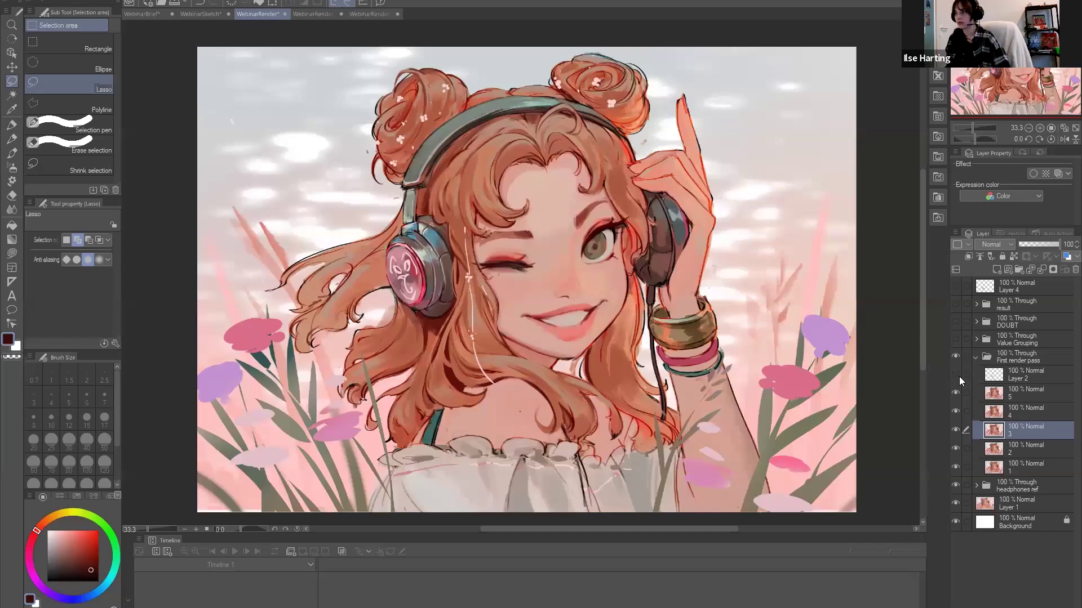
Show the Value Grouping folder and add a new layer above Layer 4 for annotations.
{"action": "left_click", "coordinate": [956, 339]}
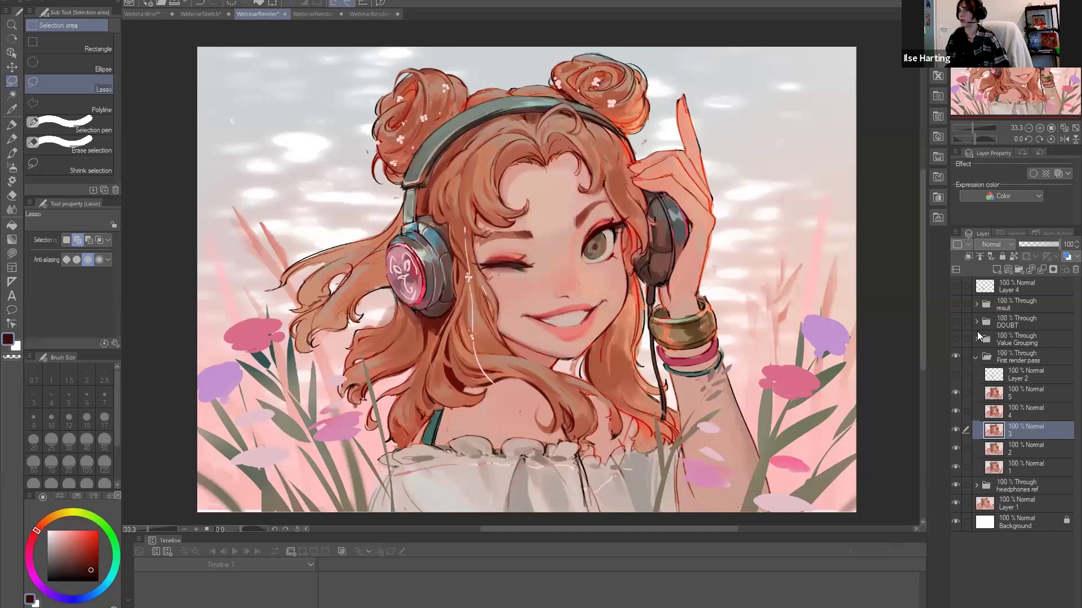
{"action": "left_click", "coordinate": [1040, 128]}
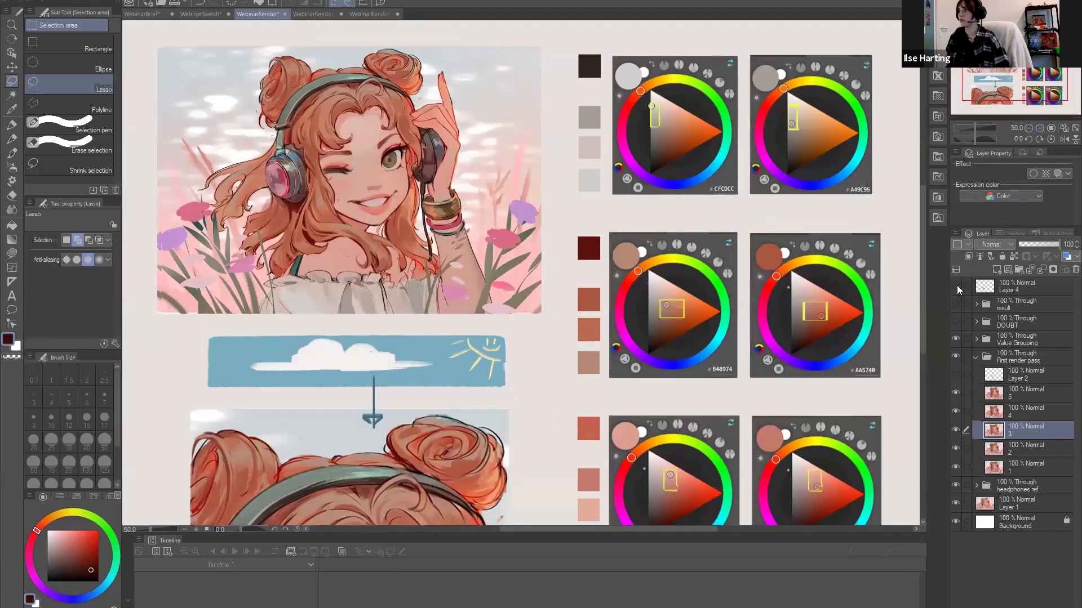
{"action": "left_click", "coordinate": [1046, 279]}
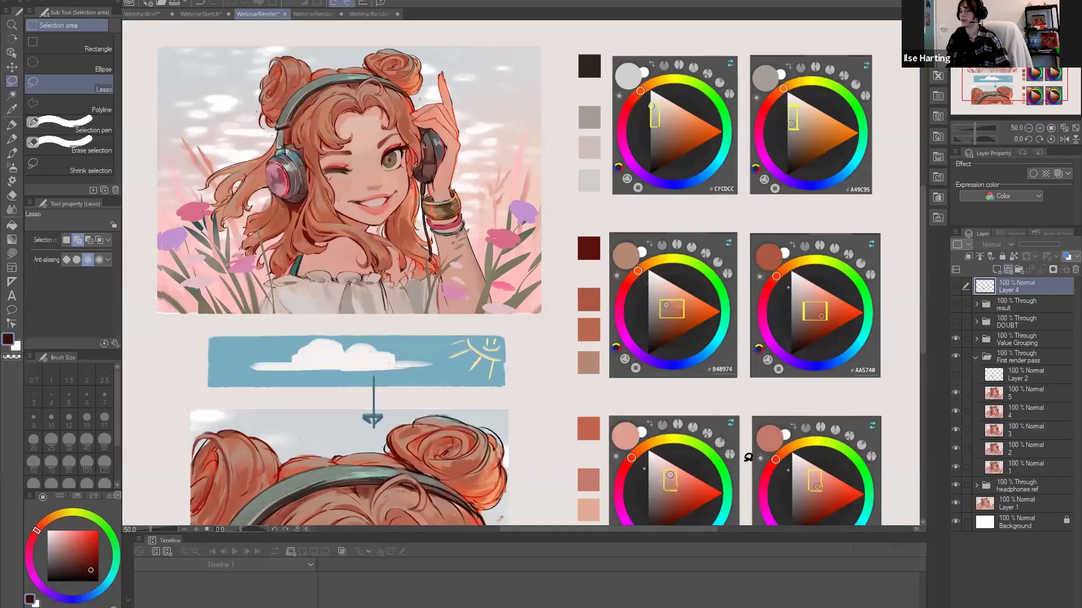
{"action": "key", "text": "ctrl+shift+n"}
Circle the yellow-marked ranges in the two uppermost colour triangles in red on Layer 7, using the Rough pencil at size 15.8.
{"action": "scroll", "coordinate": [14, 162], "scroll_direction": "down", "scroll_amount": 1}
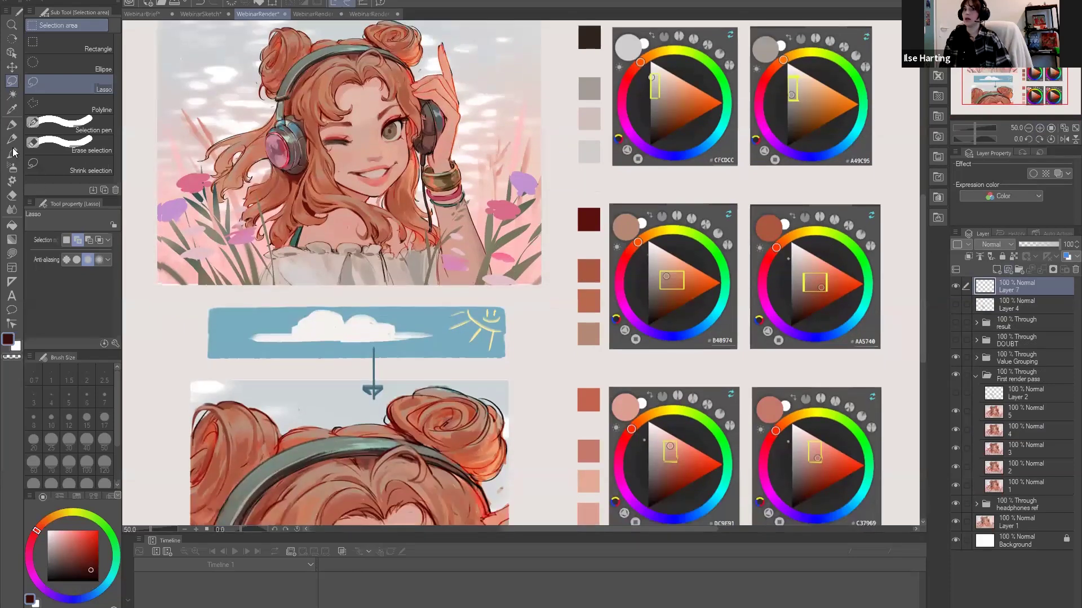
{"action": "left_click", "coordinate": [12, 138]}
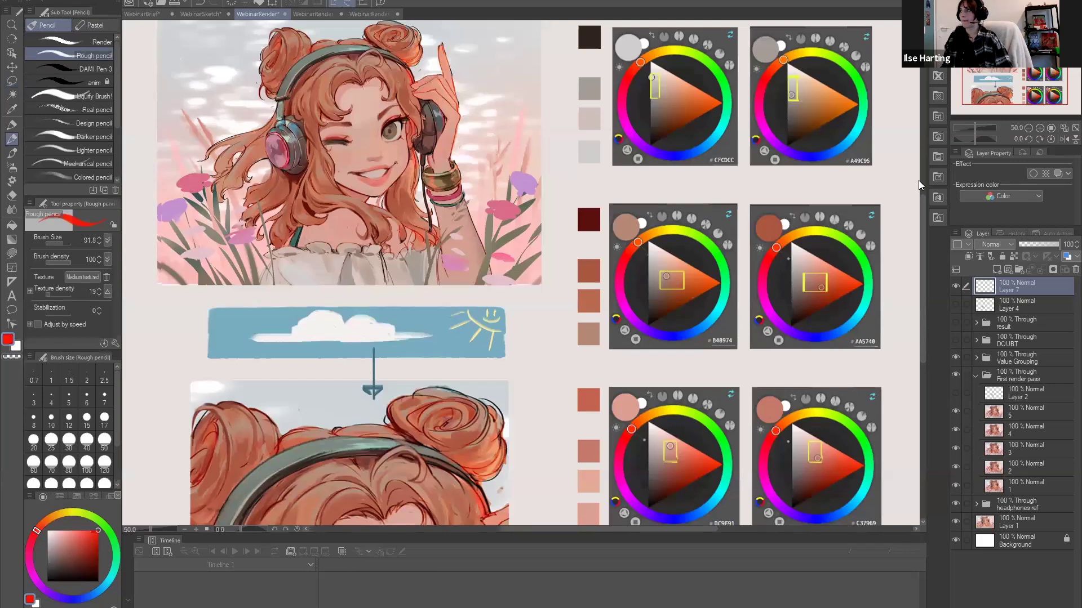
{"action": "scroll", "coordinate": [587, 56], "scroll_direction": "up", "scroll_amount": 1}
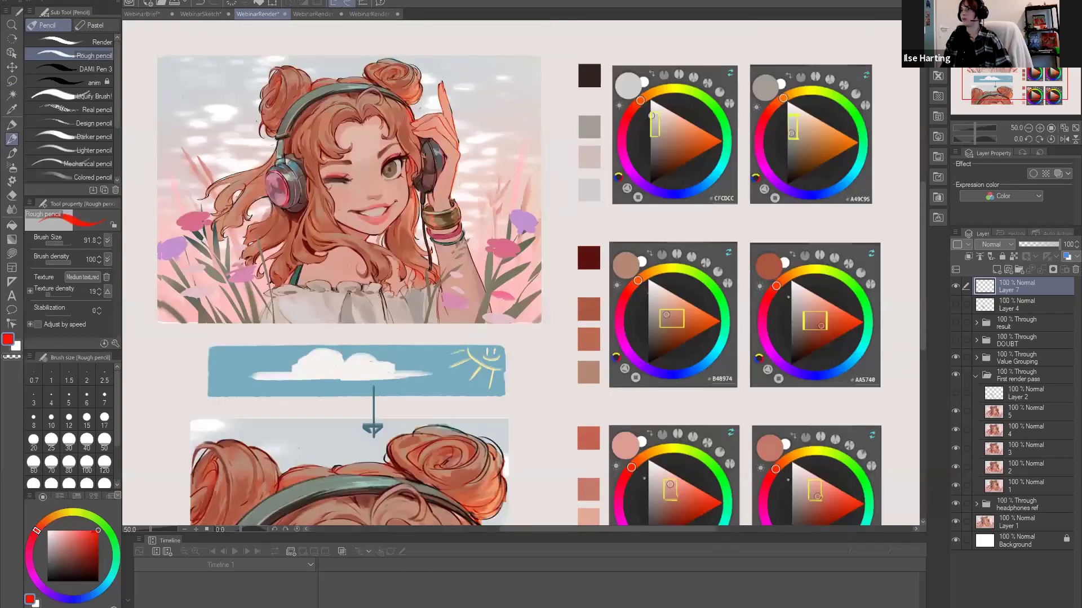
{"action": "left_click_drag", "start_coordinate": [660, 106], "coordinate": [648, 109]}
{"action": "left_click_drag", "start_coordinate": [794, 108], "coordinate": [789, 111]}
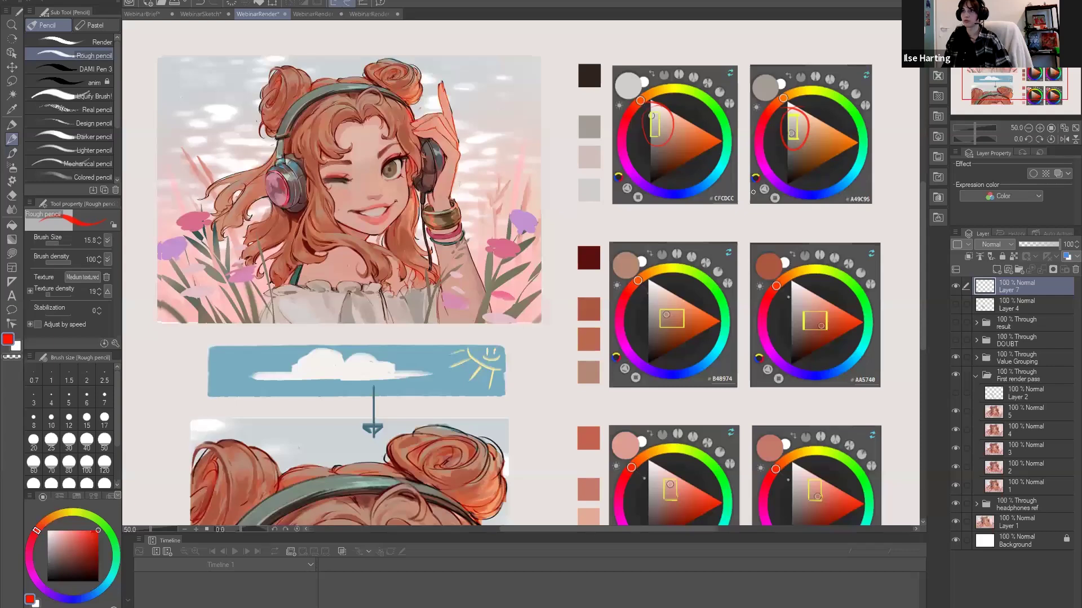
Draw large red circles around the grey swatch column and the reddish-brown swatch column beside the first two rows of colour wheels.
{"action": "left_click_drag", "start_coordinate": [648, 40], "coordinate": [618, 177]}
{"action": "left_click_drag", "start_coordinate": [580, 51], "coordinate": [658, 138]}
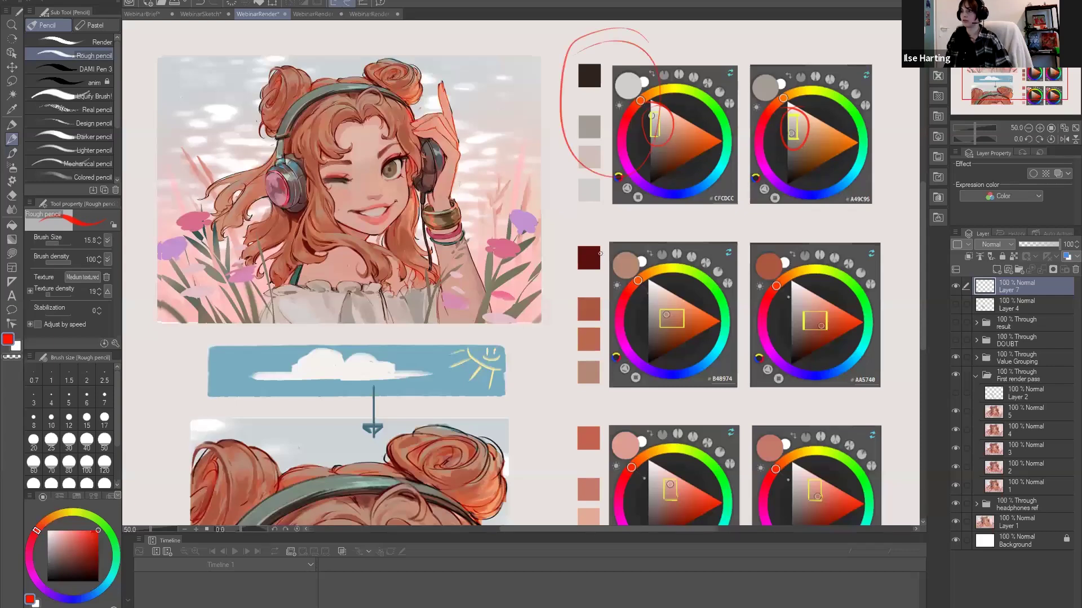
{"action": "left_click_drag", "start_coordinate": [628, 205], "coordinate": [658, 367]}
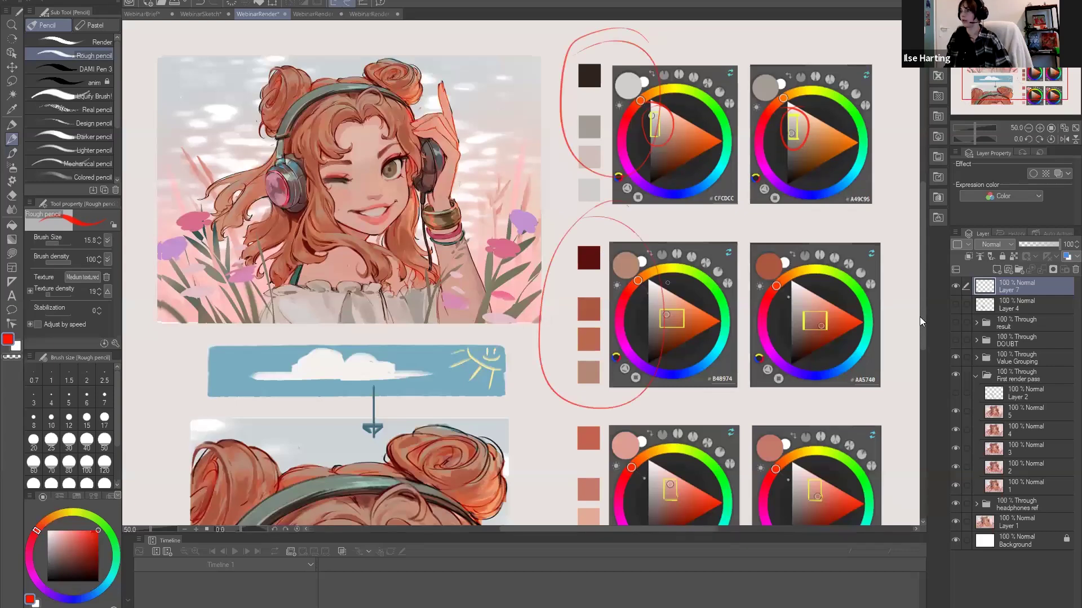
Circle the third row's pinkish swatch column in red and mark the pale corner of the second row's second colour triangle.
{"action": "scroll", "coordinate": [923, 322], "scroll_direction": "down", "scroll_amount": 2}
{"action": "mouse_move", "coordinate": [586, 329]}
{"action": "left_mouse_down"}
{"action": "mouse_move", "coordinate": [547, 388]}
{"action": "mouse_move", "coordinate": [633, 400]}
{"action": "left_mouse_up"}
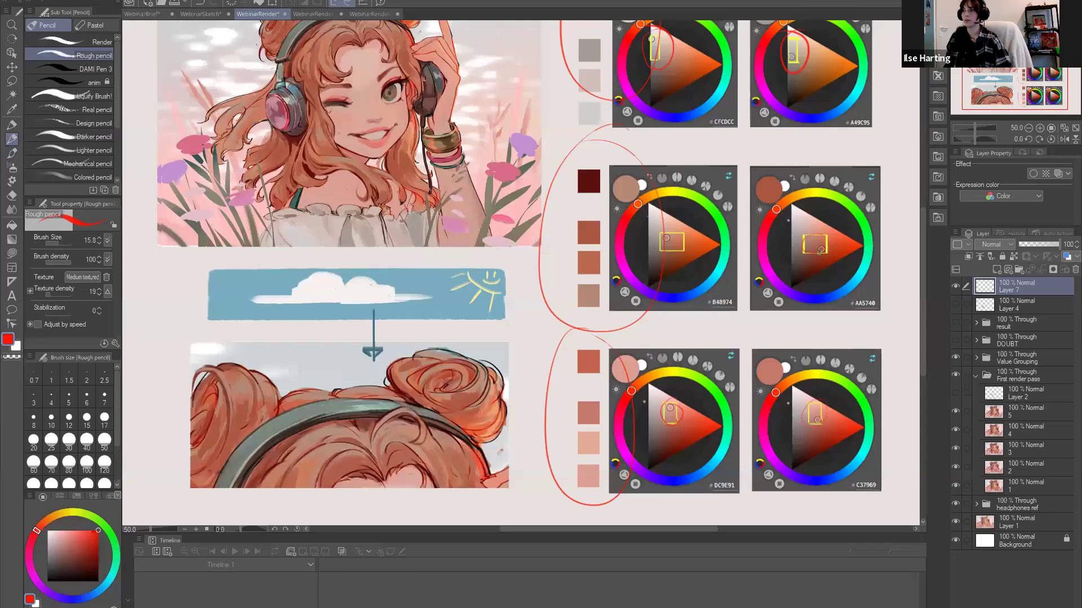
{"action": "left_click_drag", "start_coordinate": [791, 211], "coordinate": [800, 277]}
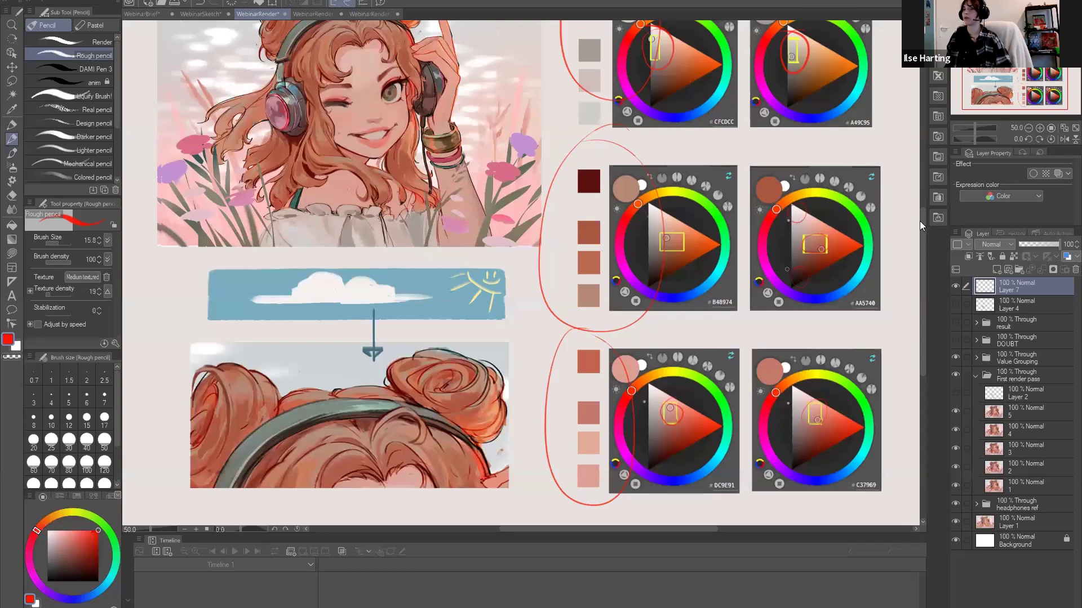
Circle the darkest swatch of the first two swatch columns in red, the near-black one and the dark red one.
{"action": "scroll", "coordinate": [919, 221], "scroll_direction": "up", "scroll_amount": 2}
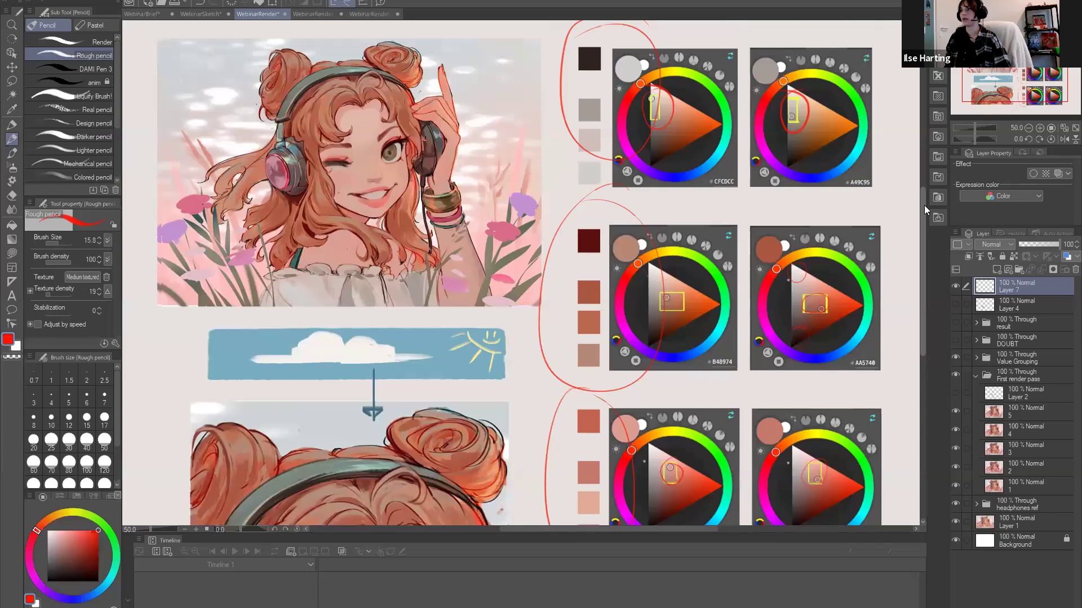
{"action": "scroll", "coordinate": [924, 205], "scroll_direction": "up", "scroll_amount": 1}
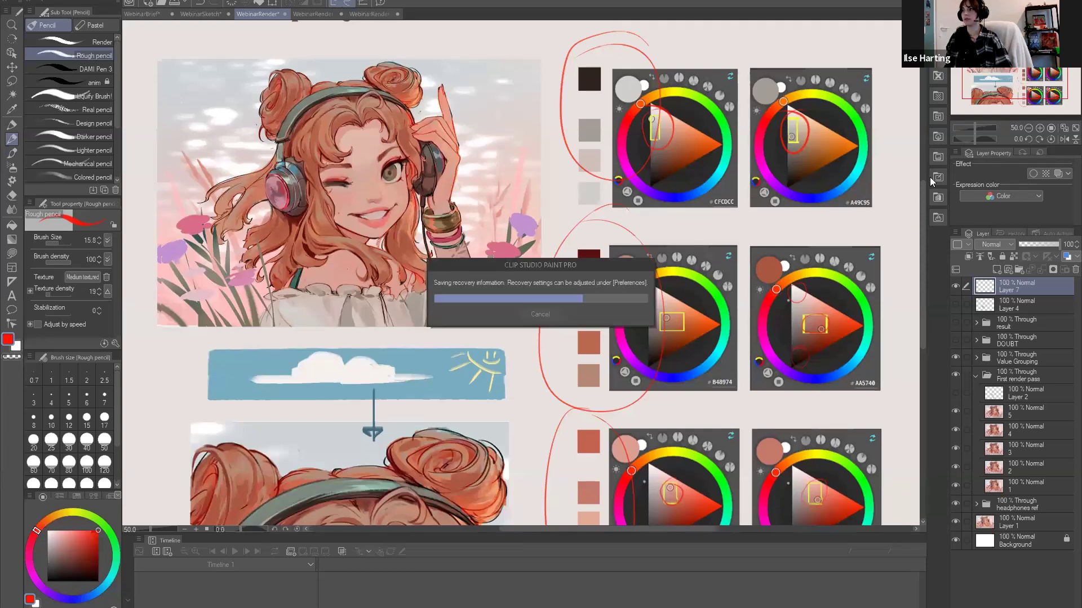
{"action": "scroll", "coordinate": [770, 293], "scroll_direction": "up", "scroll_amount": 2}
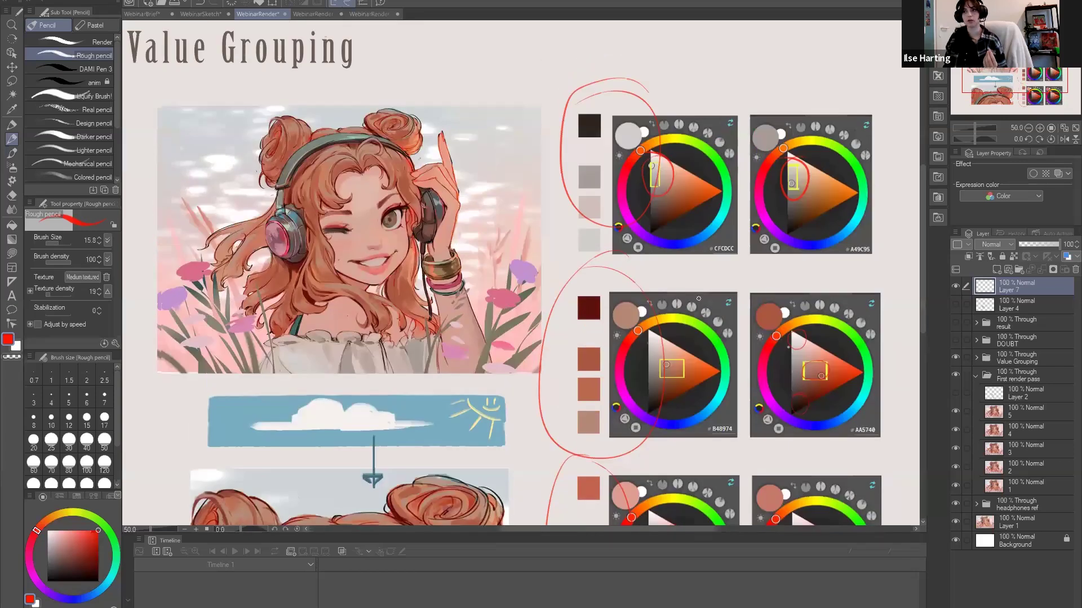
{"action": "left_click_drag", "start_coordinate": [610, 103], "coordinate": [609, 134]}
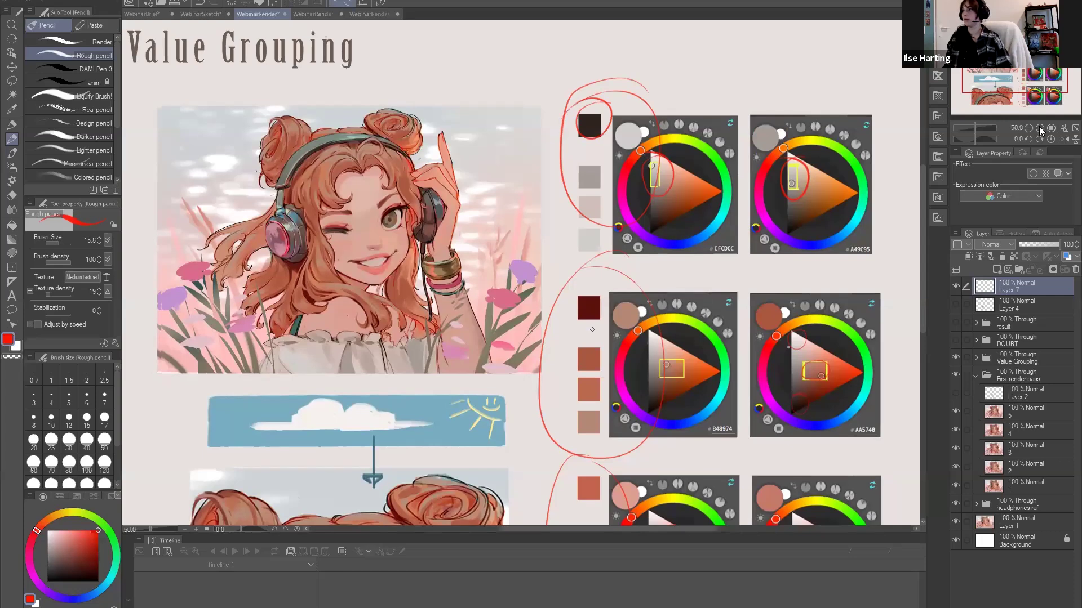
{"action": "scroll", "coordinate": [1034, 102], "scroll_direction": "up", "scroll_amount": 1}
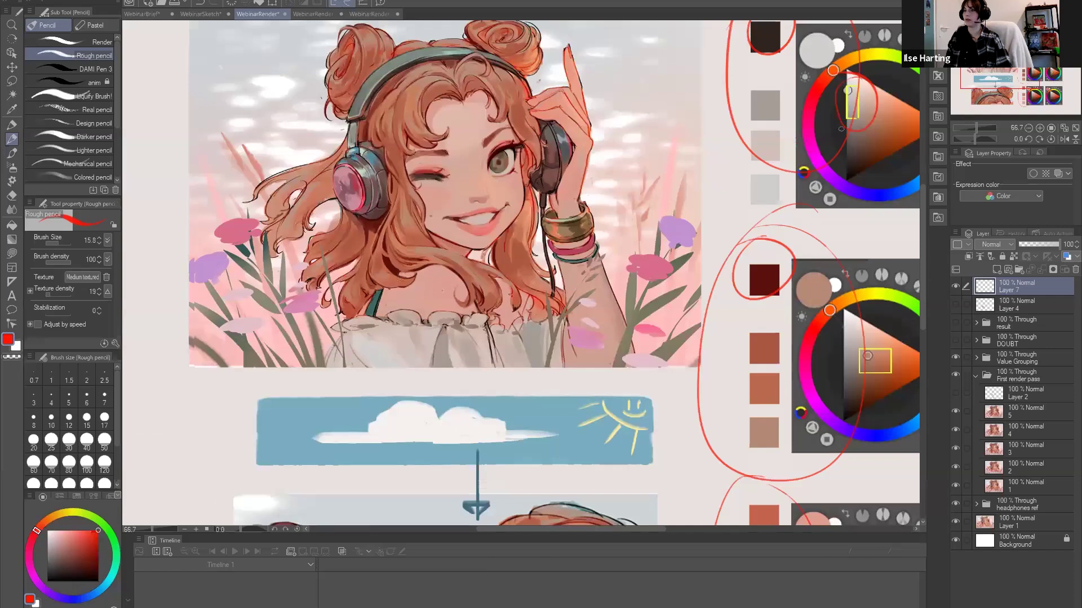
Choose a pale yellow-orange and circle the dark hair shadows below the headphone's ear cup in the portrait.
{"action": "left_click", "coordinate": [57, 515]}
{"action": "left_click", "coordinate": [67, 530]}
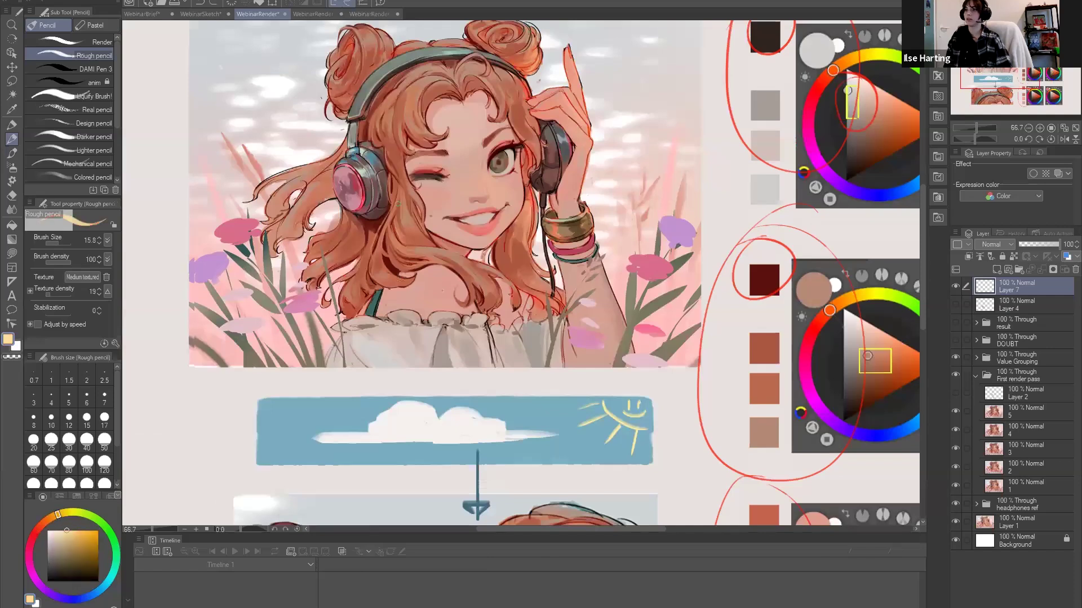
{"action": "left_click_drag", "start_coordinate": [396, 209], "coordinate": [393, 214]}
{"action": "left_click_drag", "start_coordinate": [394, 254], "coordinate": [386, 277]}
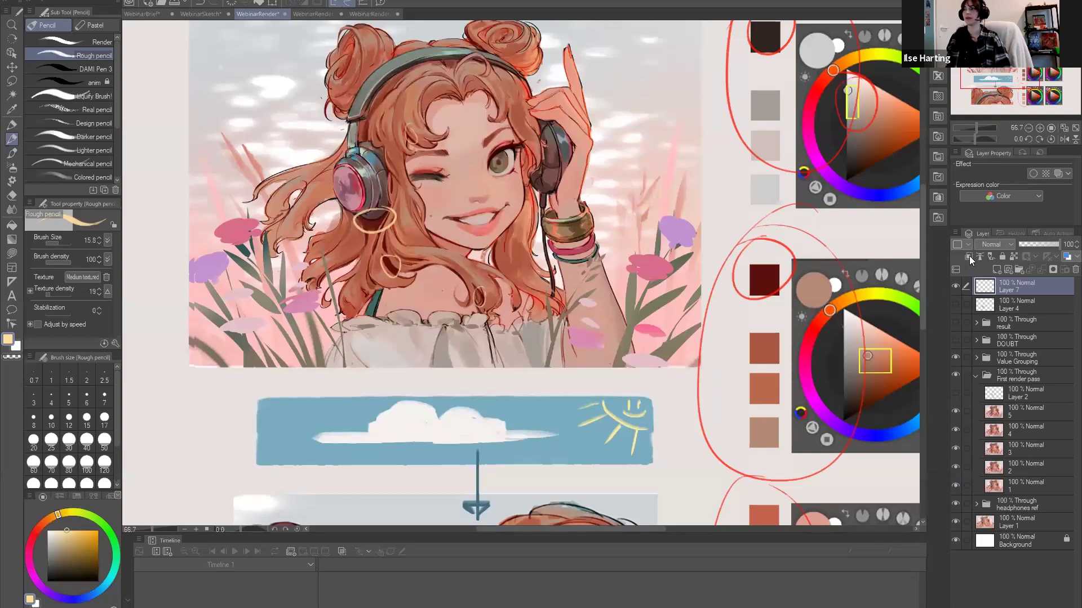
Hide the annotations on Layer 7 and add a new raster layer above the Value Grouping folder.
{"action": "left_click", "coordinate": [1028, 127]}
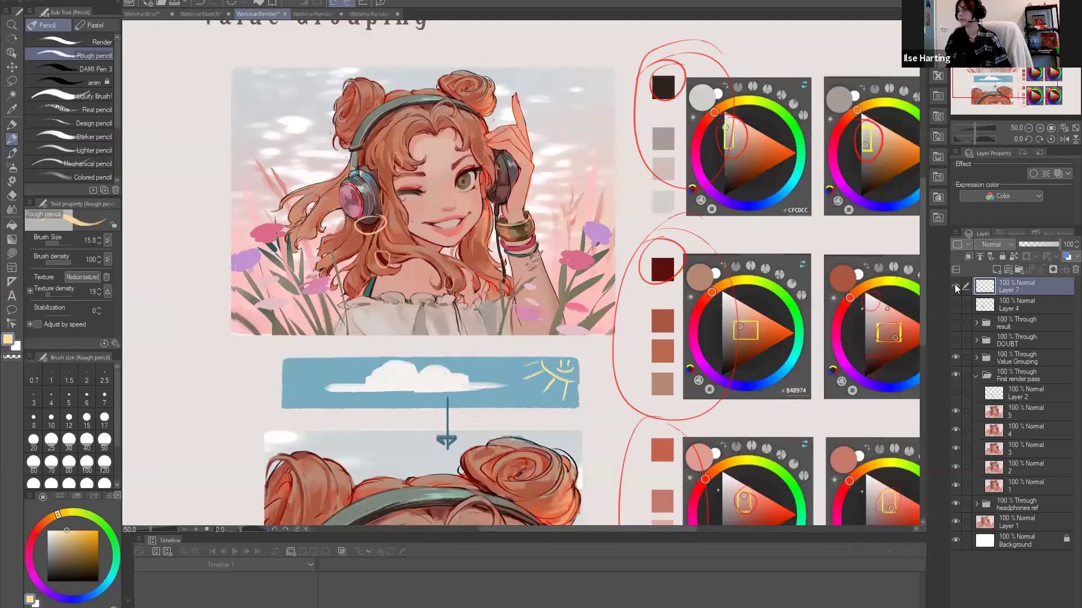
{"action": "left_click", "coordinate": [956, 286]}
{"action": "left_click_drag", "start_coordinate": [1008, 77], "coordinate": [1000, 99]}
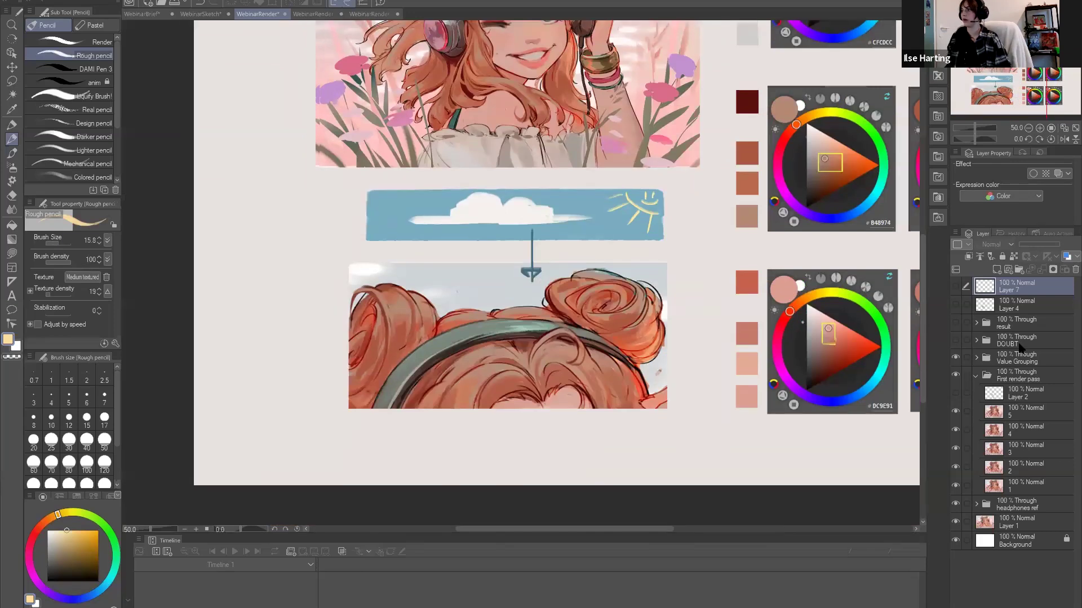
{"action": "left_click", "coordinate": [1006, 271]}
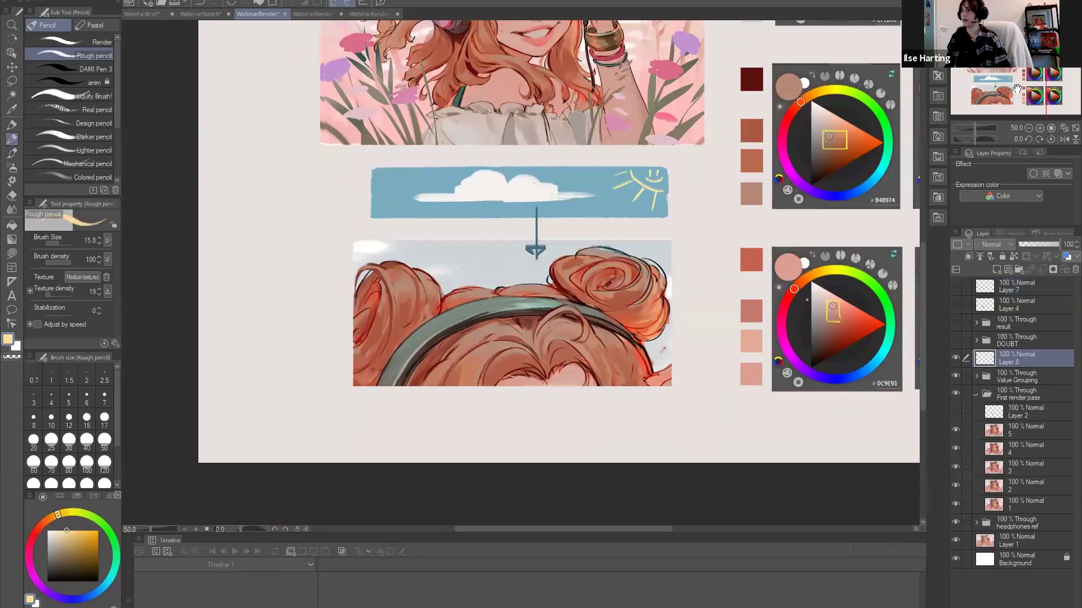
Try a stroke of the cloud banner's sky blue on the hair close-up with the Rough pencil at size 91.8.
{"action": "left_click_drag", "start_coordinate": [1015, 74], "coordinate": [1005, 134]}
{"action": "left_click", "coordinate": [1039, 128]}
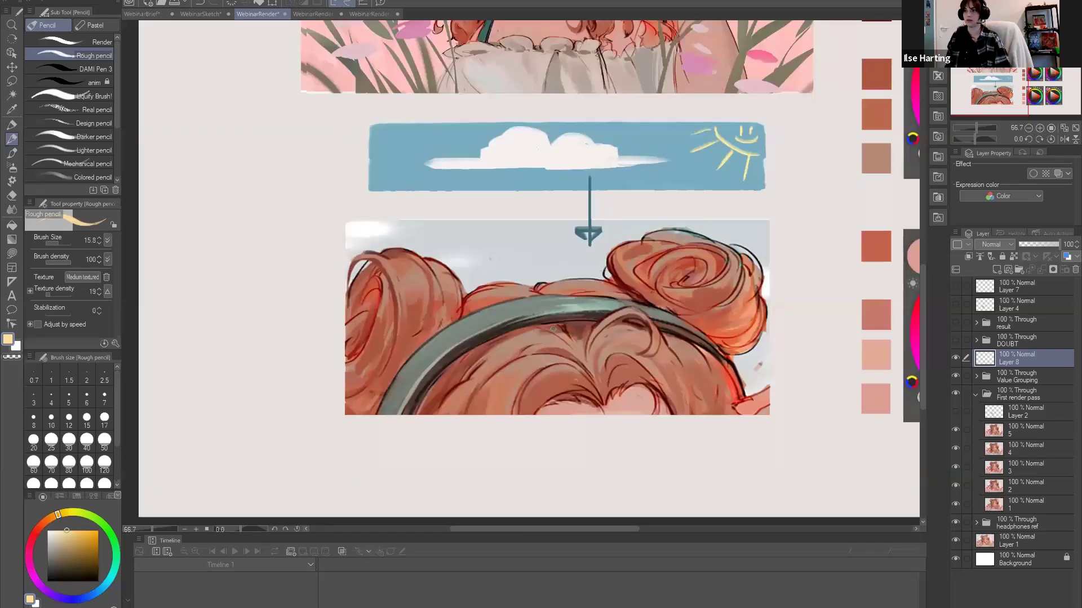
{"action": "left_click", "coordinate": [876, 158], "text": "alt"}
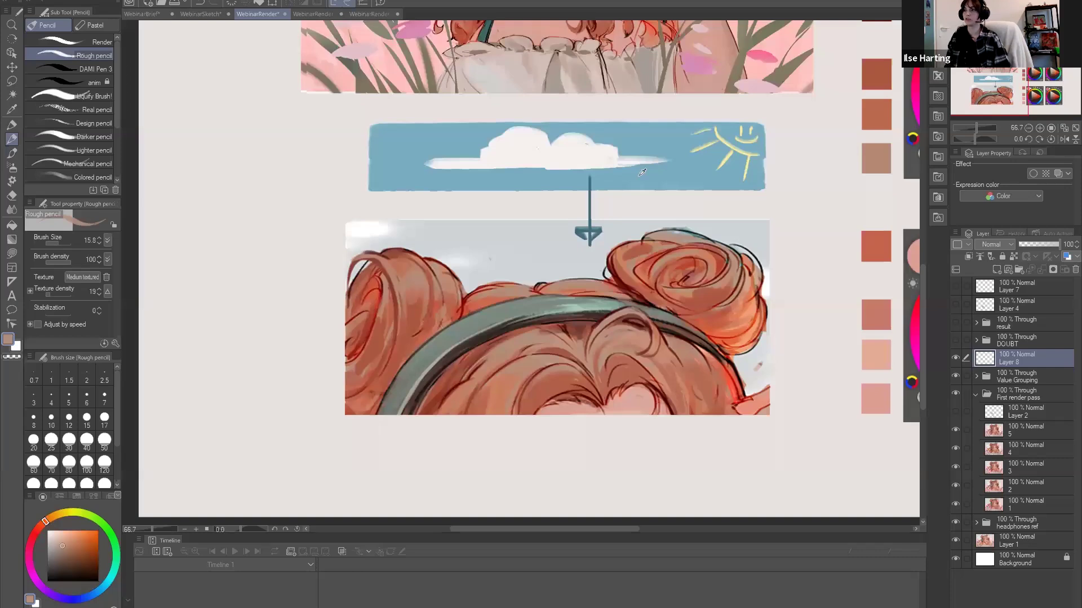
{"action": "left_click", "coordinate": [541, 180], "text": "alt"}
{"action": "left_click_drag", "start_coordinate": [552, 449], "coordinate": [570, 449]}
{"action": "left_click_drag", "start_coordinate": [496, 357], "coordinate": [549, 342]}
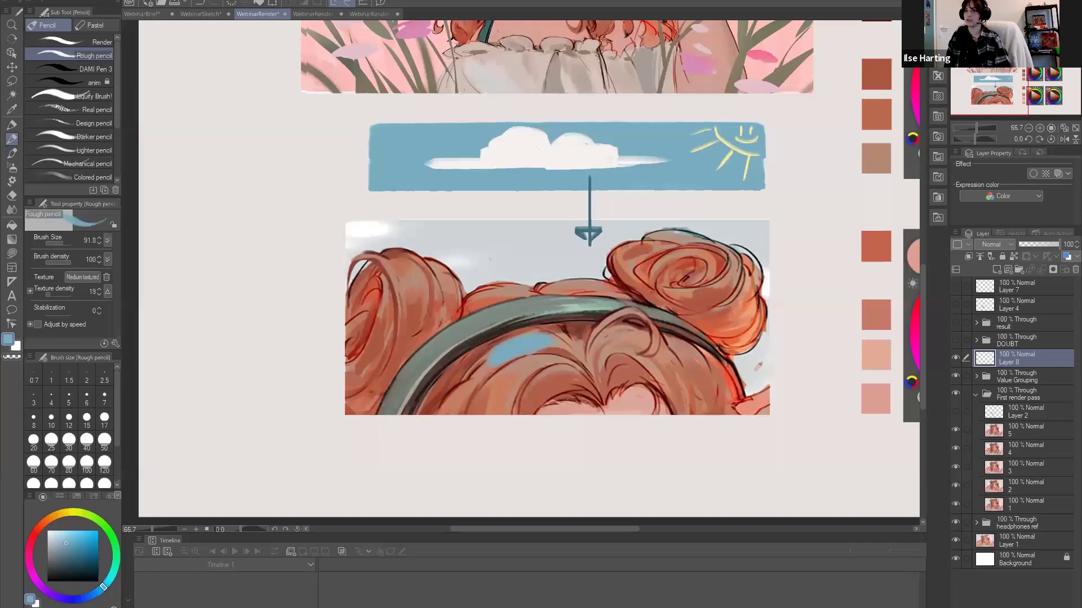
{"action": "key", "text": "ctrl+z"}
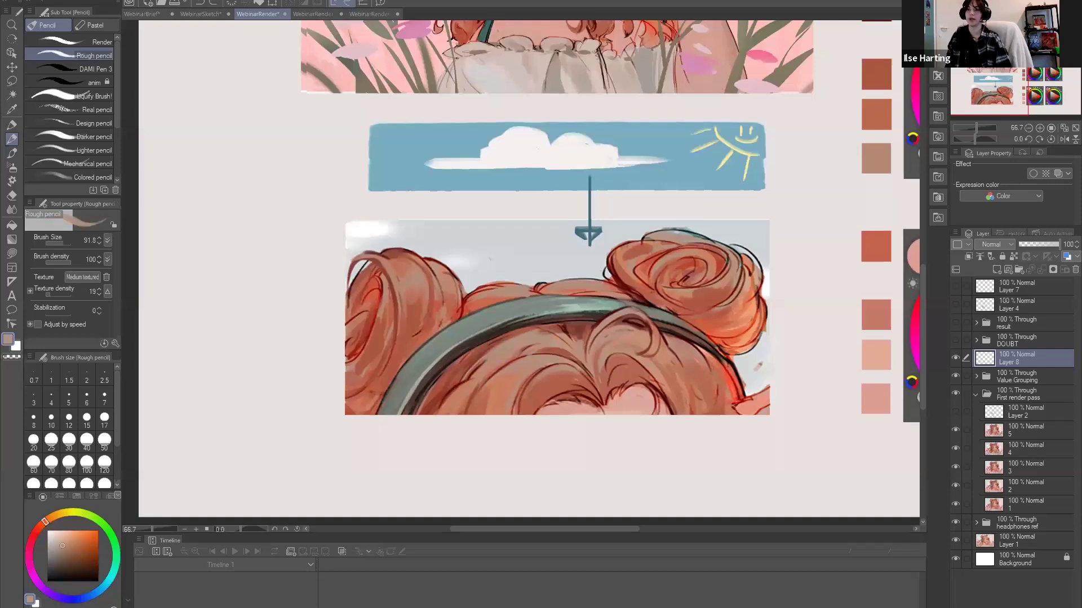
Paint a greyish-beige blob and a sampled reddish-brown blob below it, beside the hair close-up on Layer 8.
{"action": "left_click", "coordinate": [240, 271]}
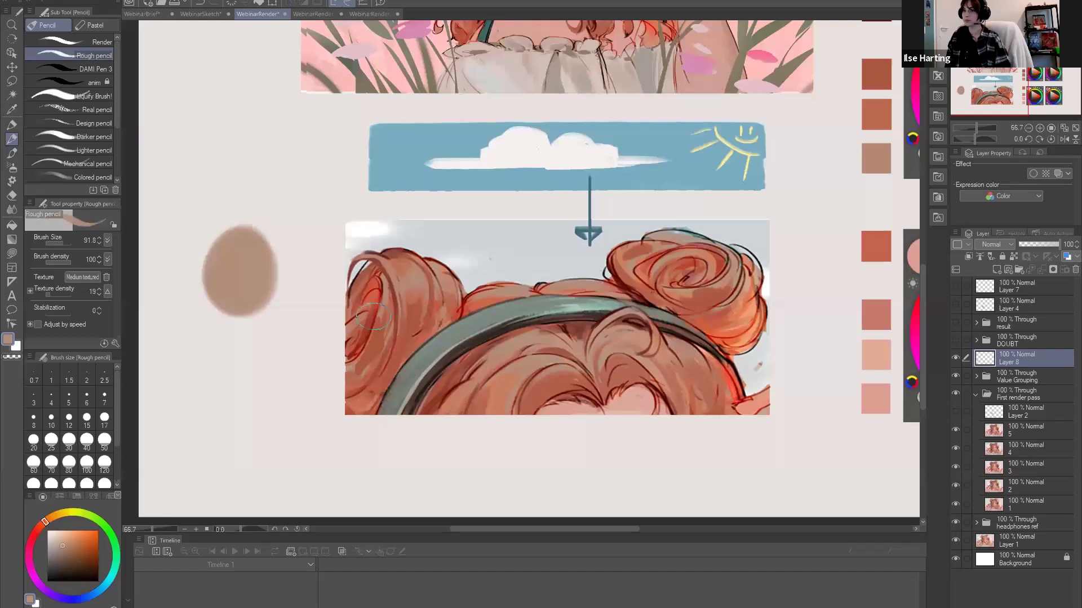
{"action": "left_click", "coordinate": [464, 318], "text": "alt"}
{"action": "left_click", "coordinate": [244, 344]}
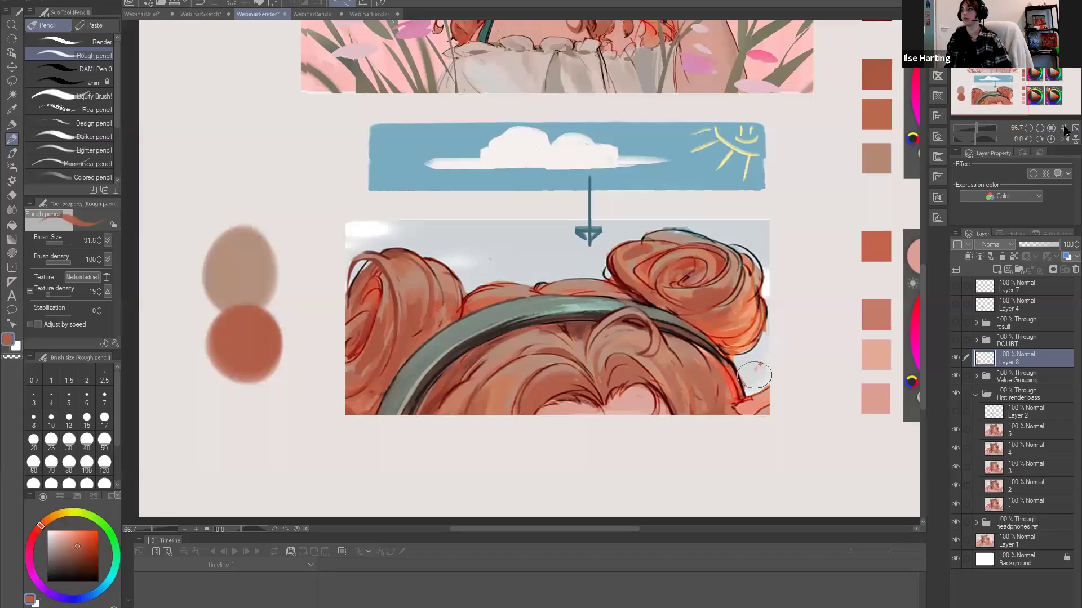
Hide Layer 8, show the DOUBT folder and expand it to list its layers.
{"action": "left_click", "coordinate": [1041, 127]}
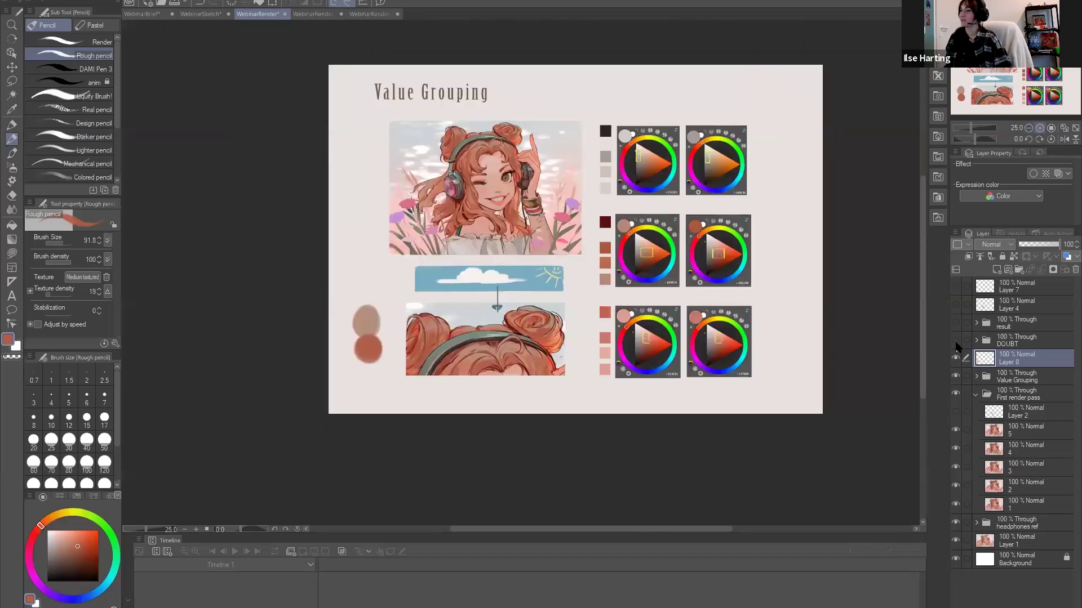
{"action": "key", "text": "ctrl+equal"}
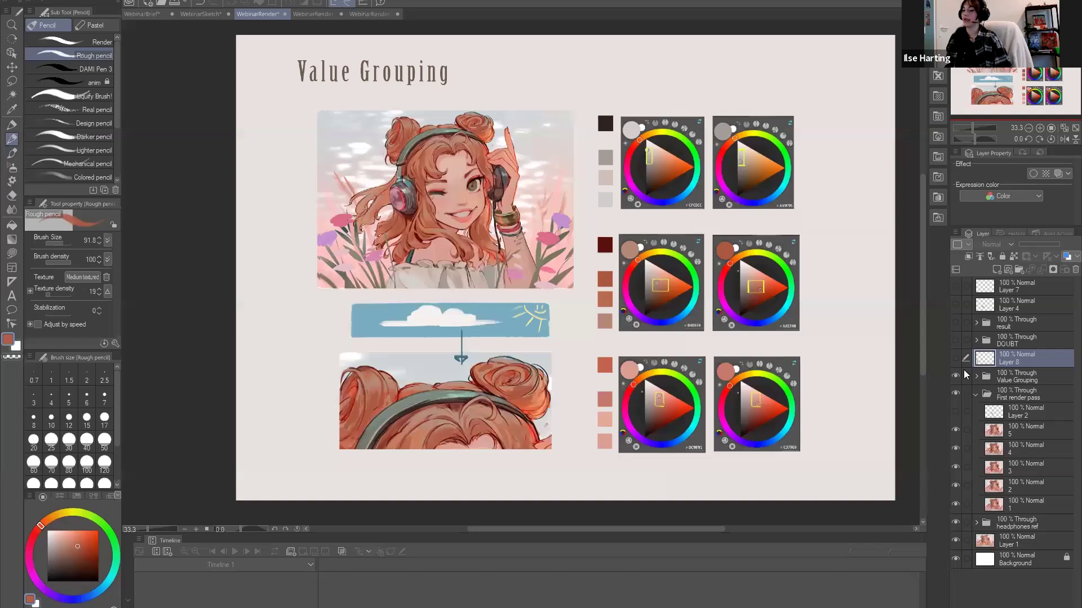
{"action": "left_click", "coordinate": [956, 340]}
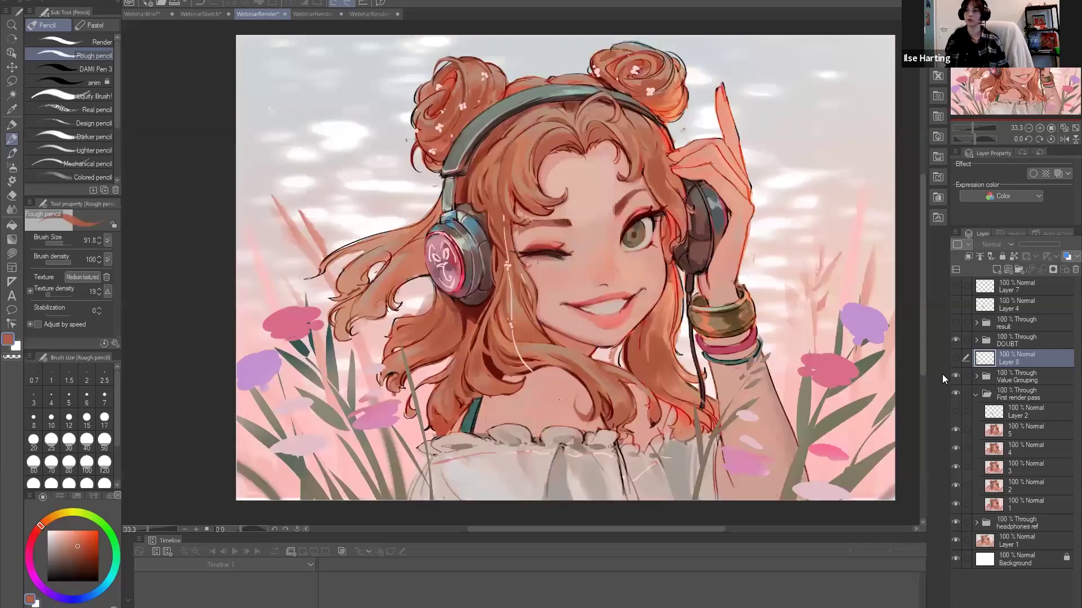
{"action": "left_click", "coordinate": [976, 341]}
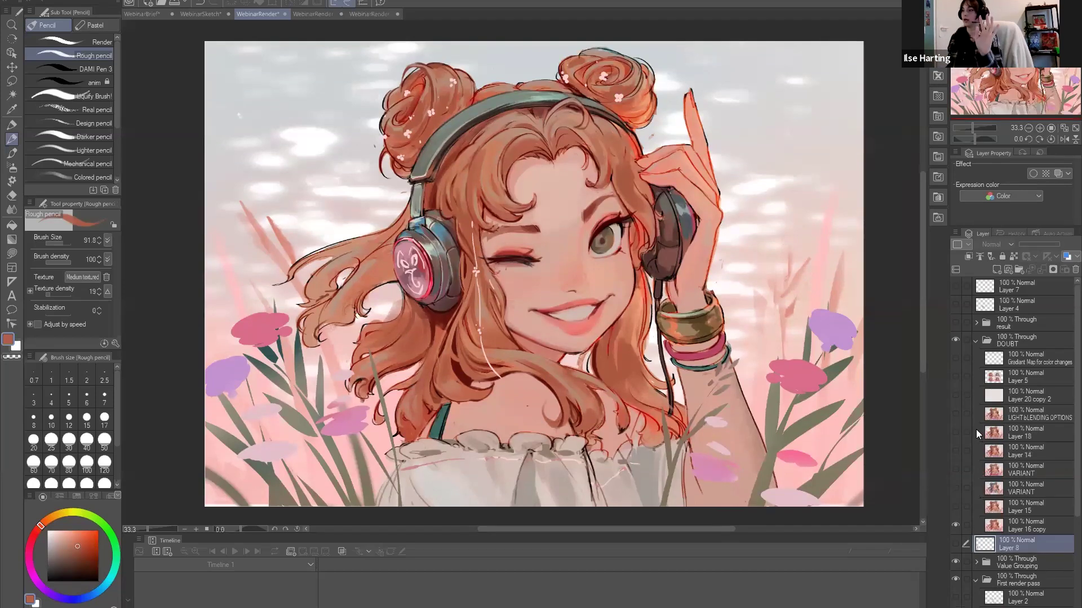
Show Layer 5 and Layer 20 copy 2 to examine the four hair and clothing colour variants, and hide both layers again.
{"action": "left_click", "coordinate": [956, 376]}
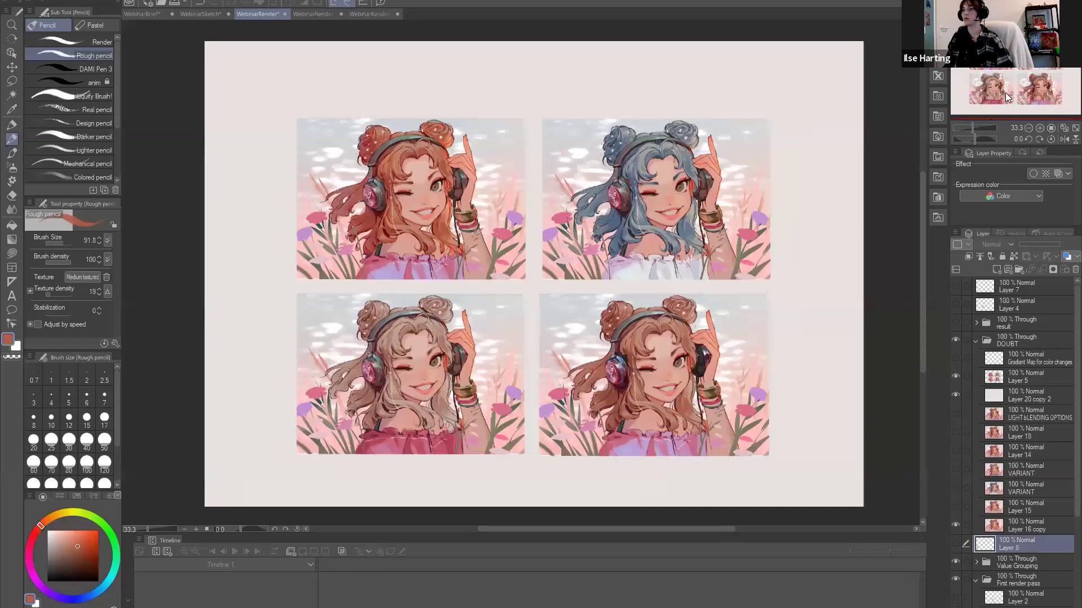
{"action": "scroll", "coordinate": [1005, 92], "scroll_direction": "up", "scroll_amount": 1}
{"action": "left_click", "coordinate": [956, 396]}
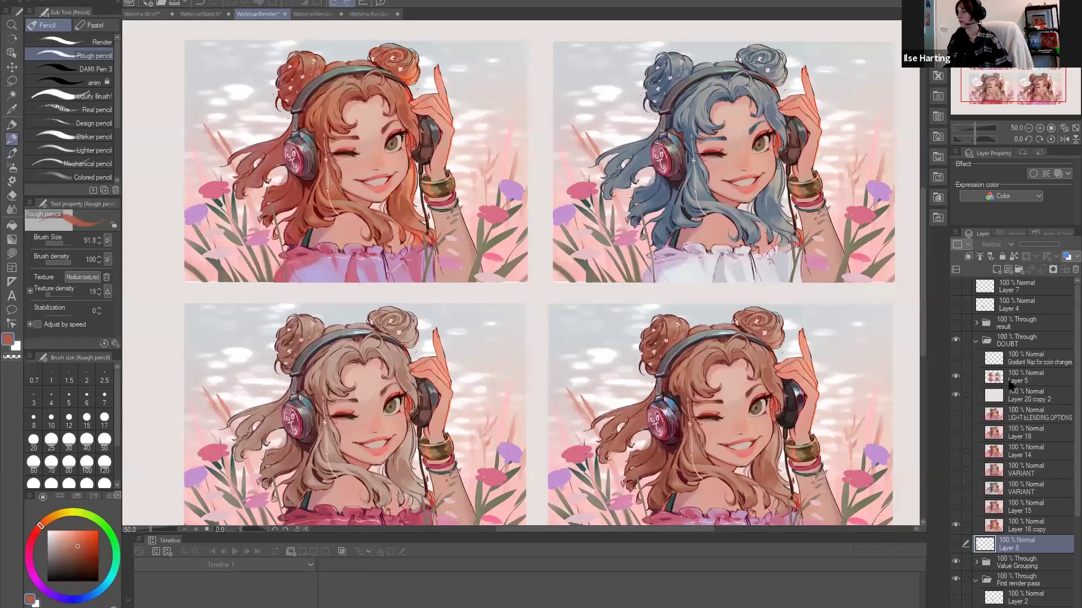
{"action": "key", "text": "ctrl+z"}
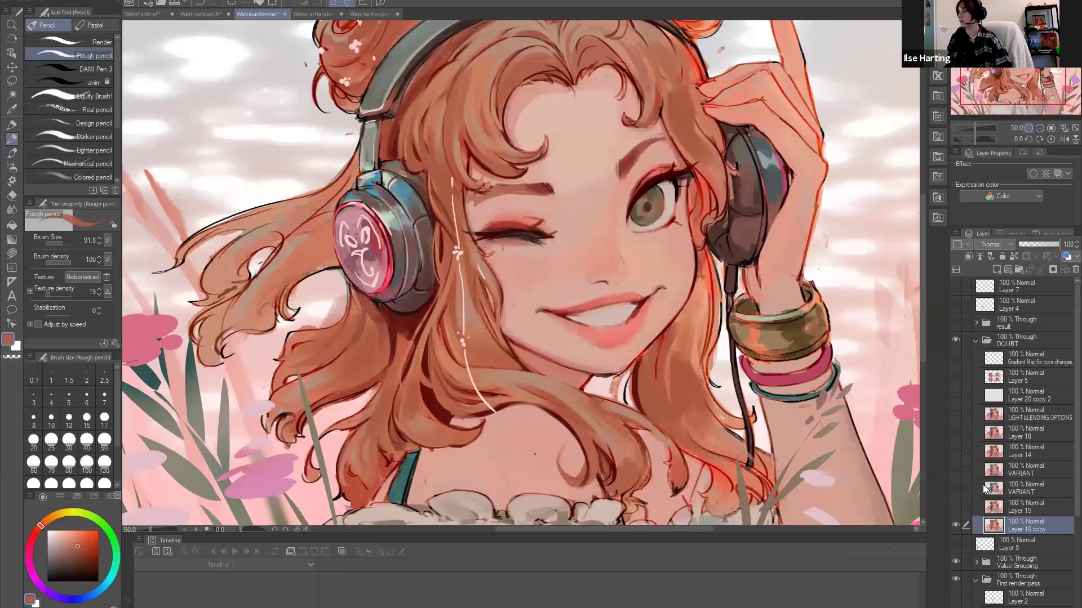
{"action": "key", "text": "ctrl+minus"}
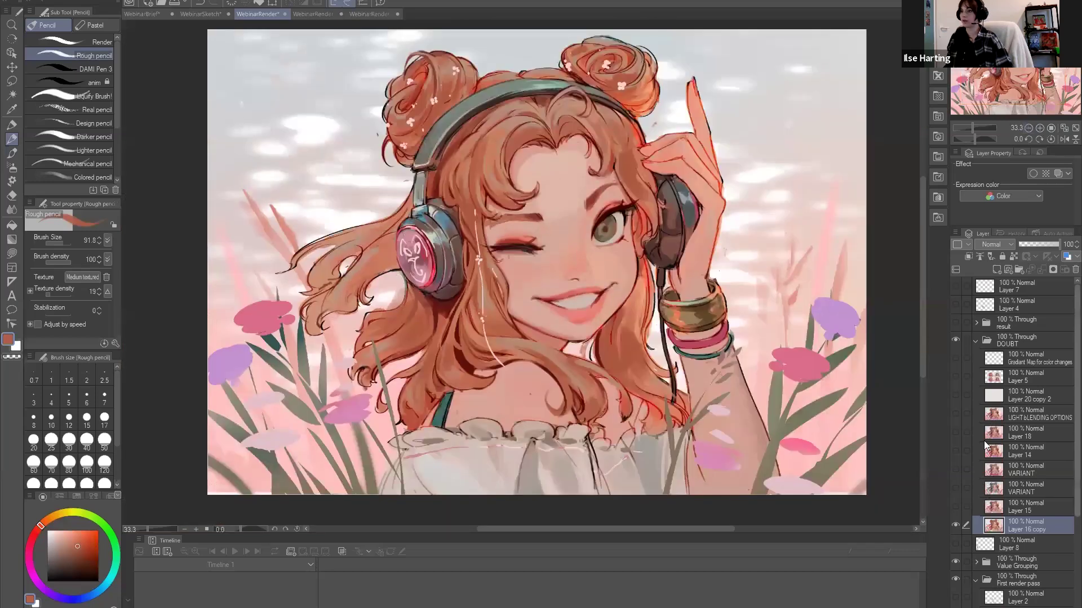
Collapse the layer folders, select Layer 7 and lasso the hair section between the parting and the headphone's ear cup.
{"action": "key", "text": "ctrl+z"}
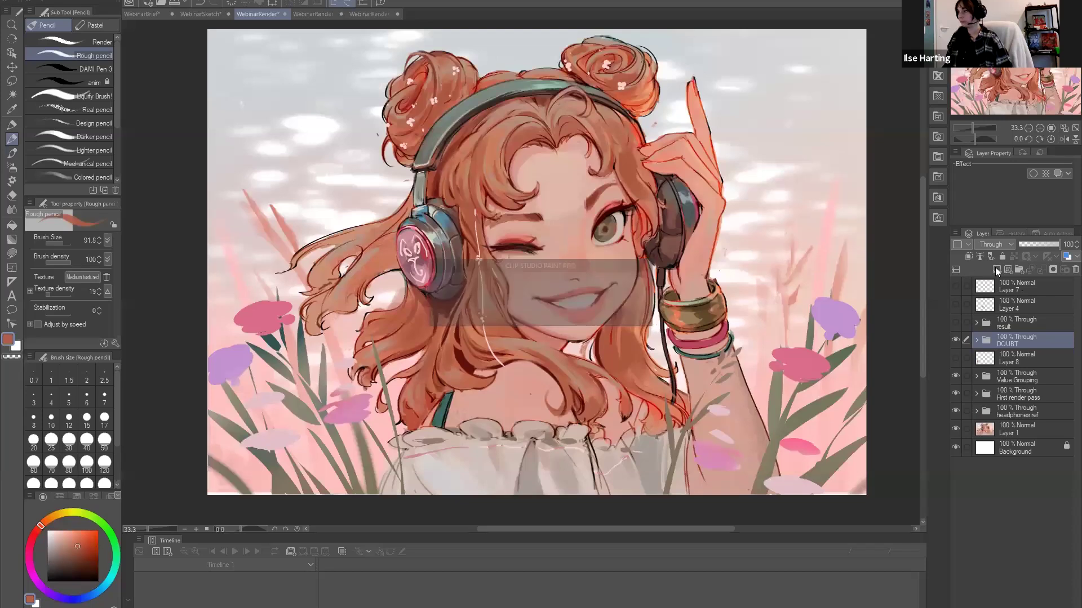
{"action": "left_click", "coordinate": [1000, 284]}
{"action": "key", "text": "m"}
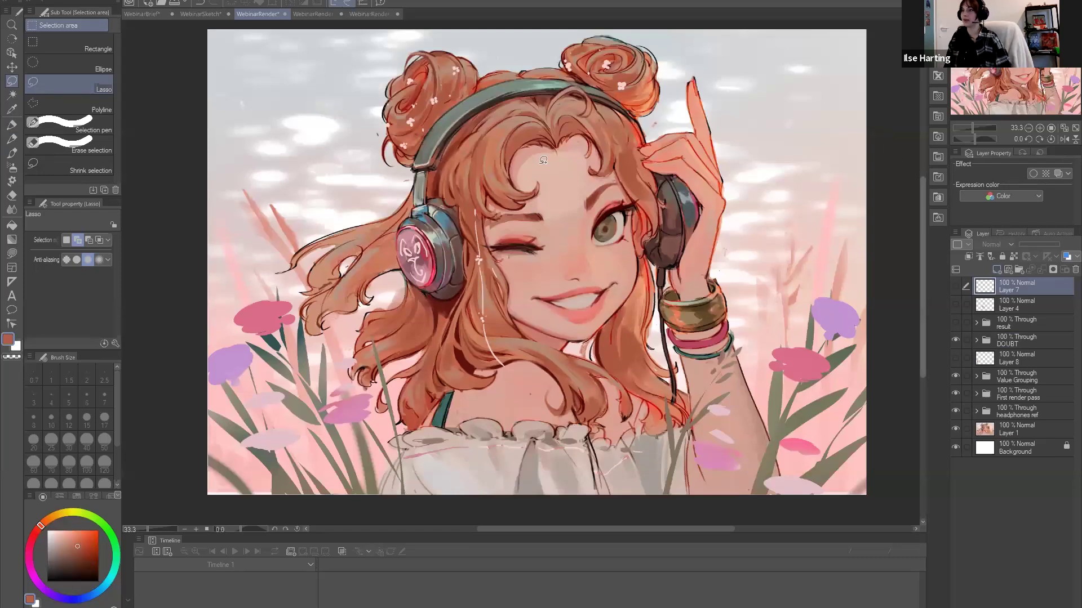
{"action": "scroll", "coordinate": [529, 215], "scroll_direction": "up", "scroll_amount": 1}
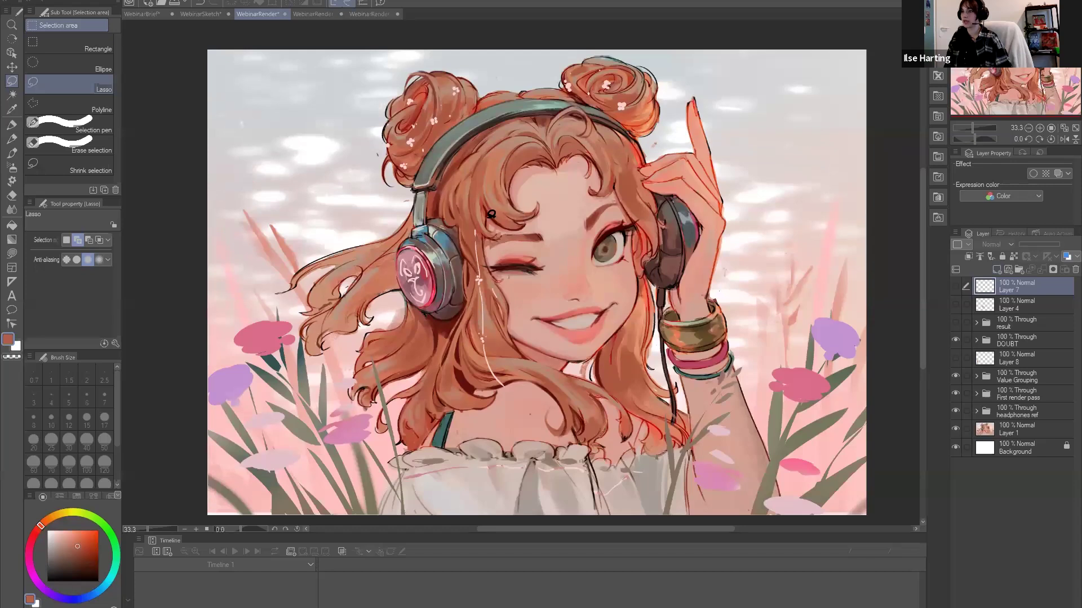
{"action": "mouse_move", "coordinate": [487, 248]}
{"action": "left_mouse_down"}
{"action": "mouse_move", "coordinate": [448, 170]}
{"action": "mouse_move", "coordinate": [497, 121]}
{"action": "mouse_move", "coordinate": [529, 117]}
{"action": "mouse_move", "coordinate": [560, 161]}
{"action": "left_mouse_up"}
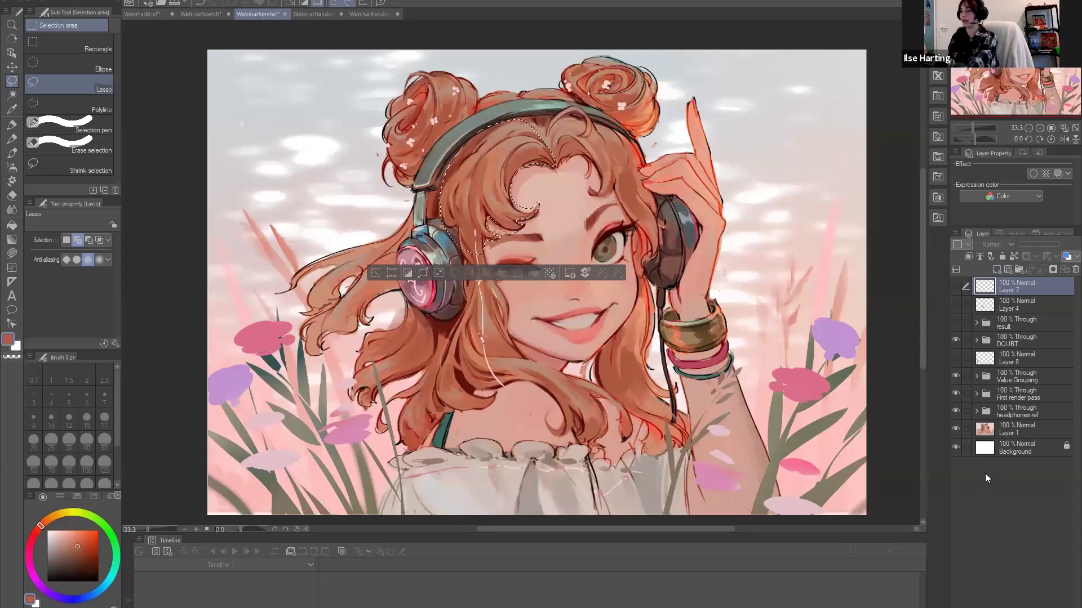
Add a Gradient map correction layer masked to the selected hair section.
{"action": "right_click", "coordinate": [987, 470]}
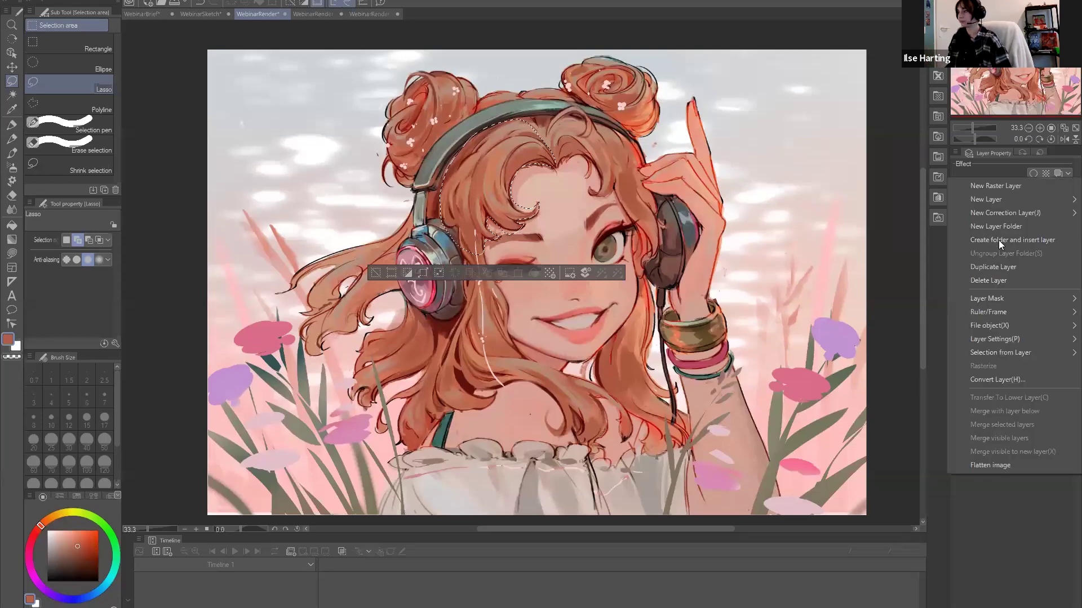
{"action": "mouse_move", "coordinate": [997, 213]}
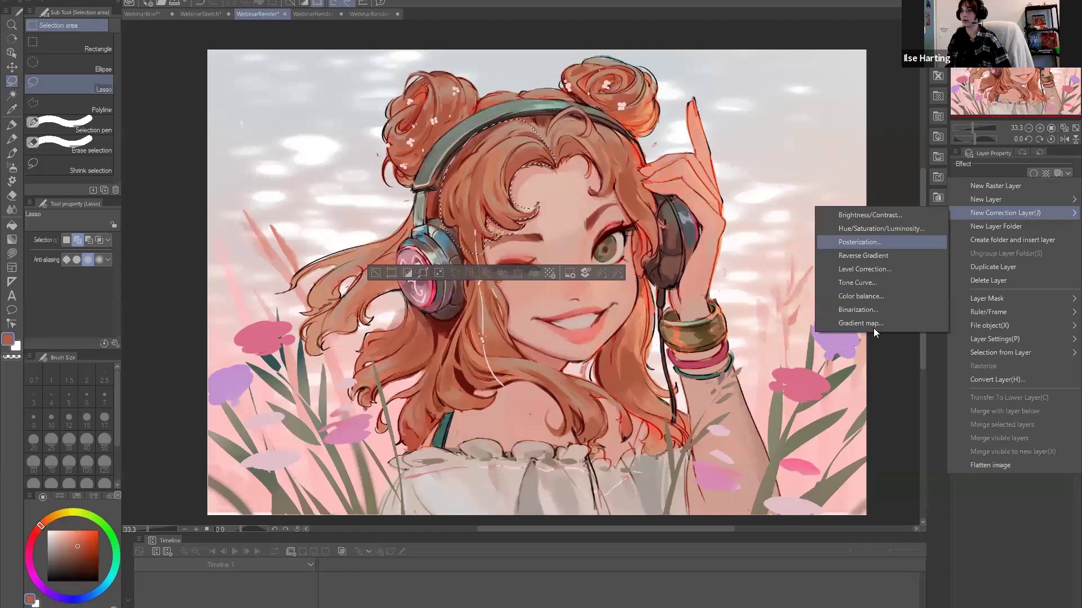
{"action": "left_click", "coordinate": [857, 310]}
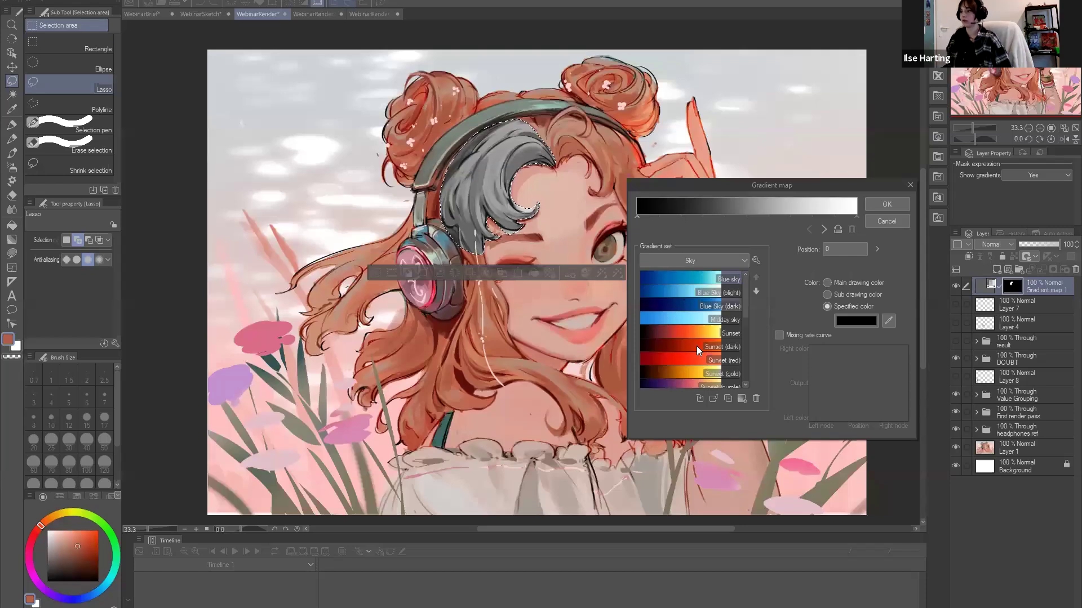
Preview a blue gradient from the Sky set on the selected hair, and switch to Sunset (gold).
{"action": "scroll", "coordinate": [689, 304], "scroll_direction": "down", "scroll_amount": 1}
{"action": "left_click", "coordinate": [690, 304]}
{"action": "scroll", "coordinate": [687, 316], "scroll_direction": "down", "scroll_amount": 1}
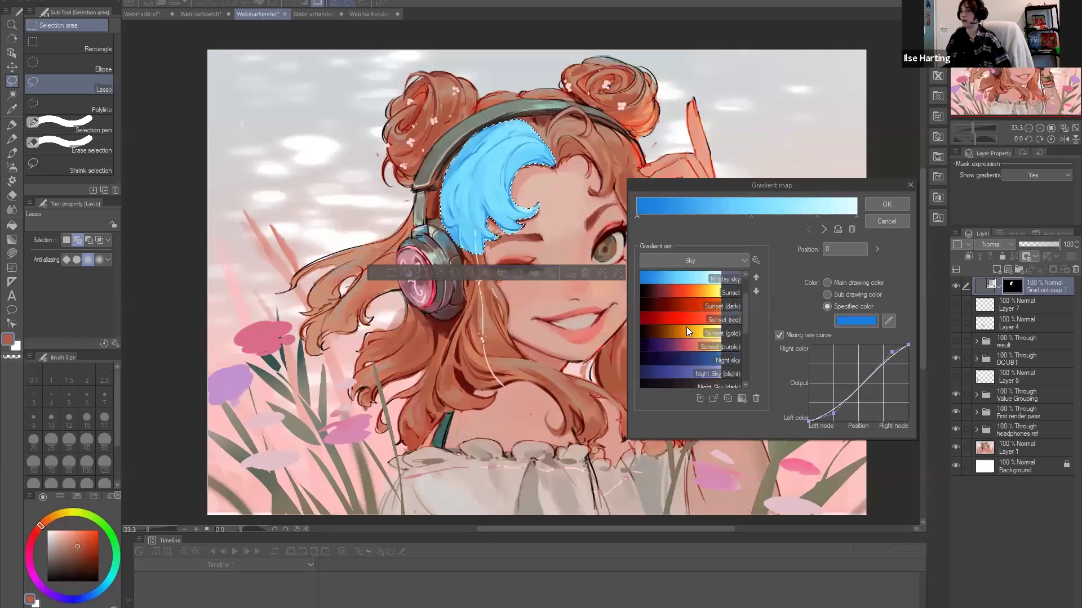
{"action": "left_click", "coordinate": [686, 328]}
{"action": "scroll", "coordinate": [687, 328], "scroll_direction": "down", "scroll_amount": 1}
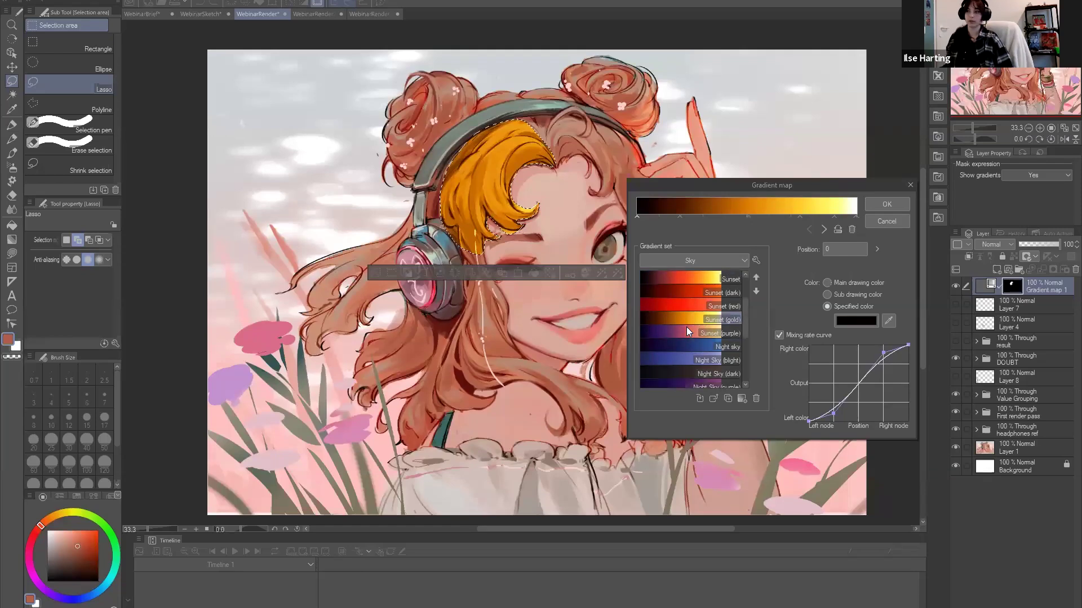
{"action": "scroll", "coordinate": [686, 331], "scroll_direction": "down", "scroll_amount": 2}
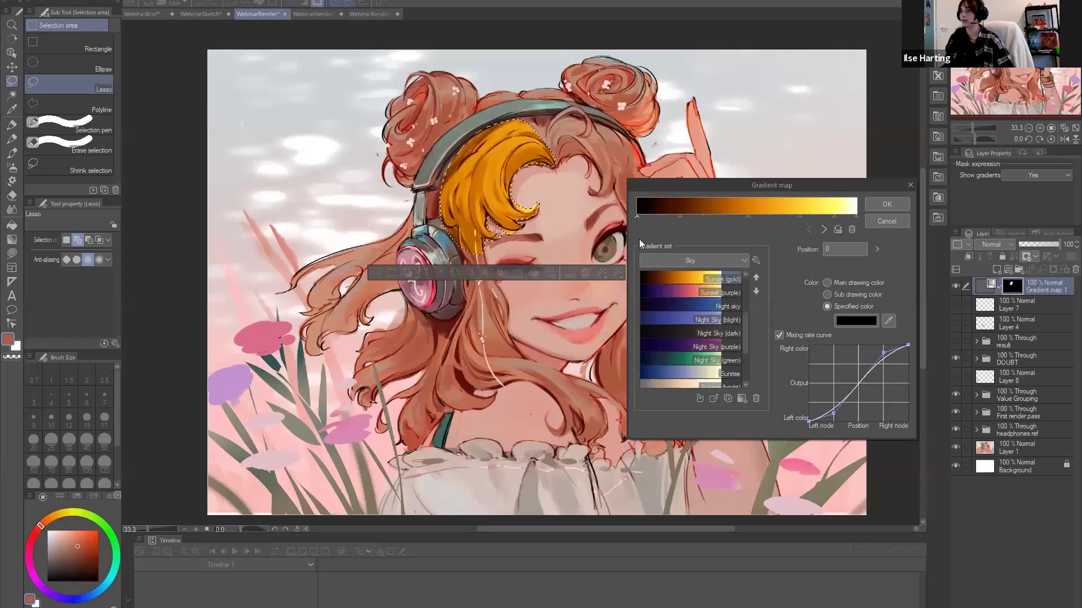
Remove the gradient's outermost colour stops so that it runs from position 20 to position 76.
{"action": "left_click", "coordinate": [836, 225]}
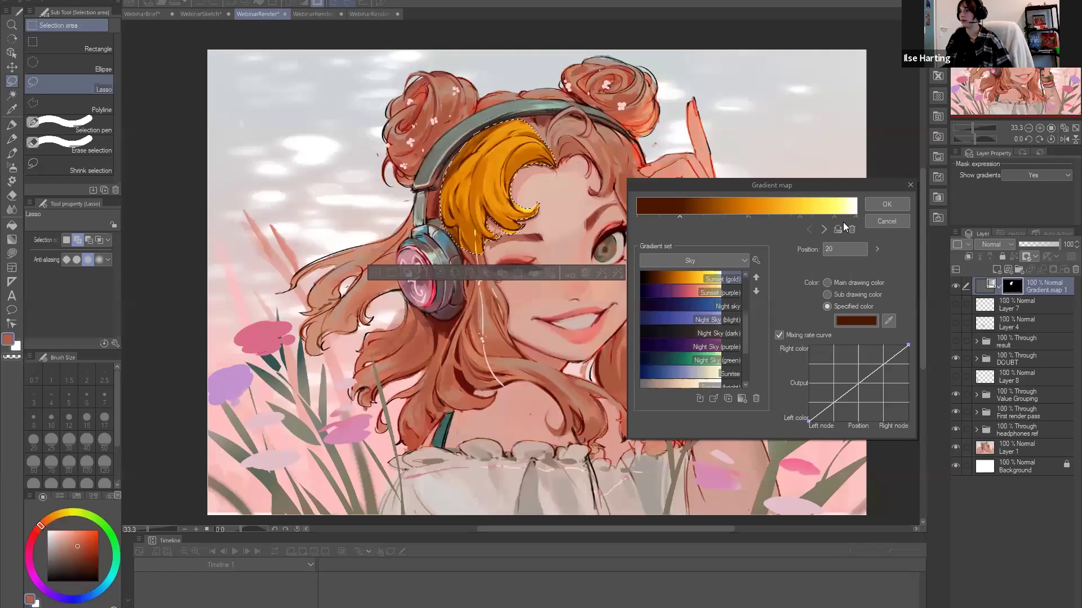
{"action": "left_click", "coordinate": [837, 216]}
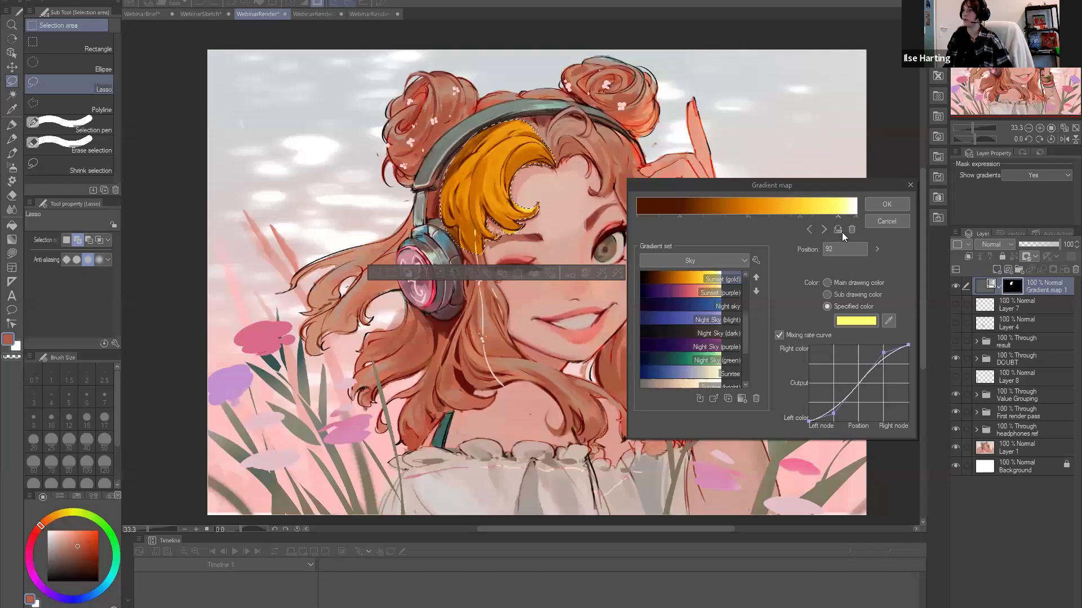
{"action": "left_click", "coordinate": [855, 216]}
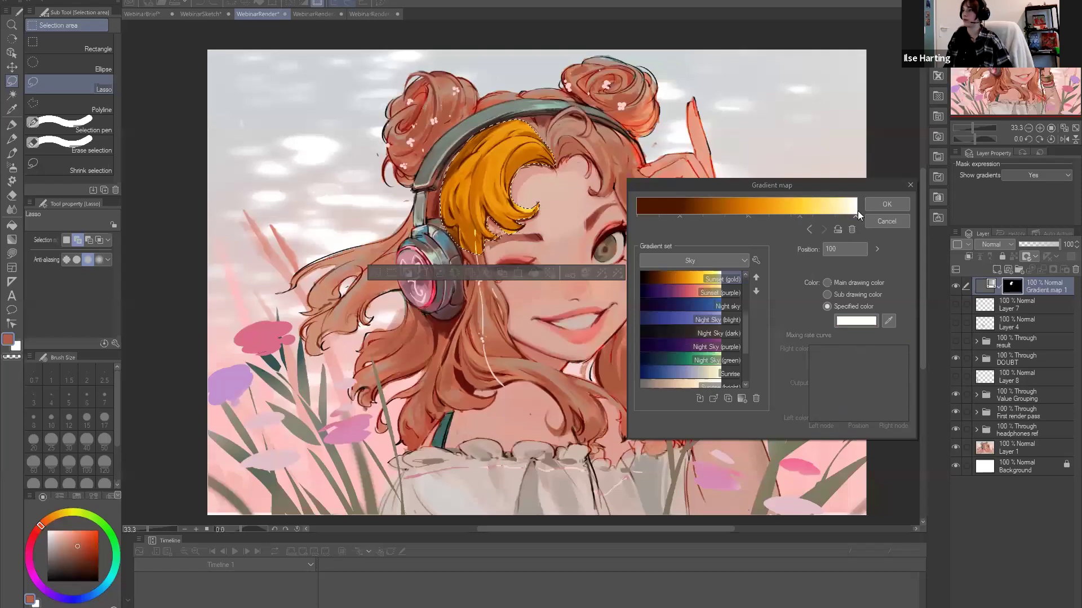
{"action": "left_click", "coordinate": [748, 219]}
{"action": "left_click_drag", "start_coordinate": [855, 220], "coordinate": [802, 218]}
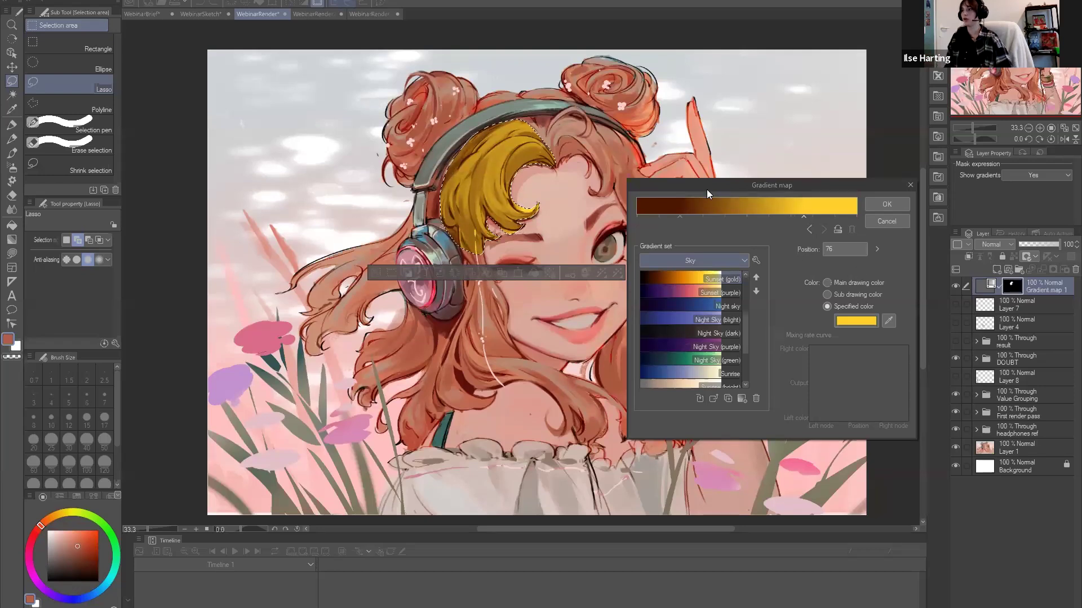
Set the gradient's dark stop to a muted burgundy, hex 5A2E39.
{"action": "left_click", "coordinate": [843, 324]}
{"action": "left_click", "coordinate": [617, 284]}
{"action": "left_click", "coordinate": [669, 318]}
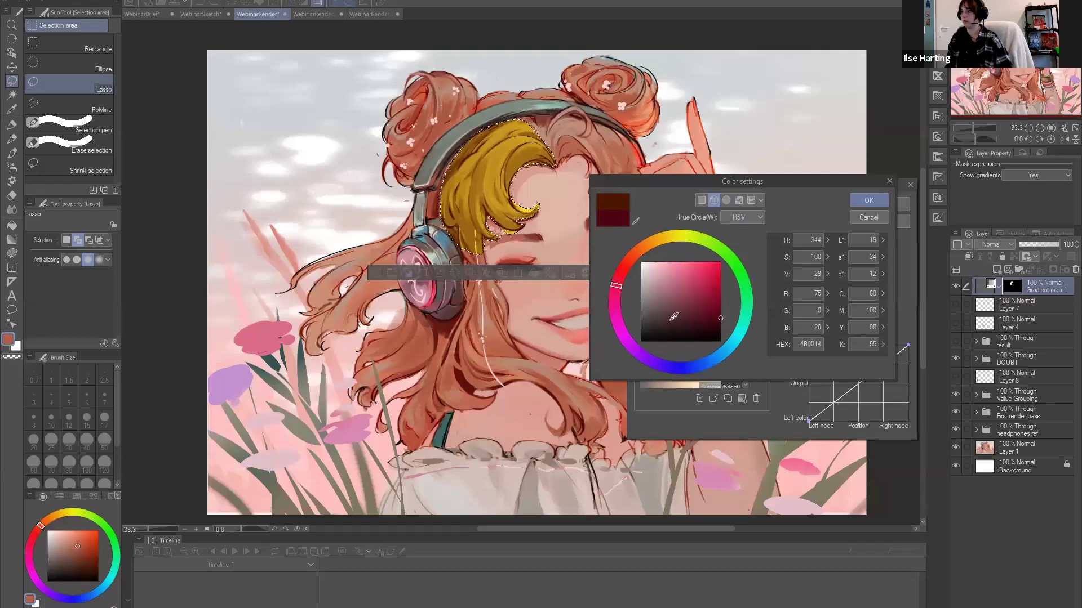
{"action": "left_click", "coordinate": [680, 313]}
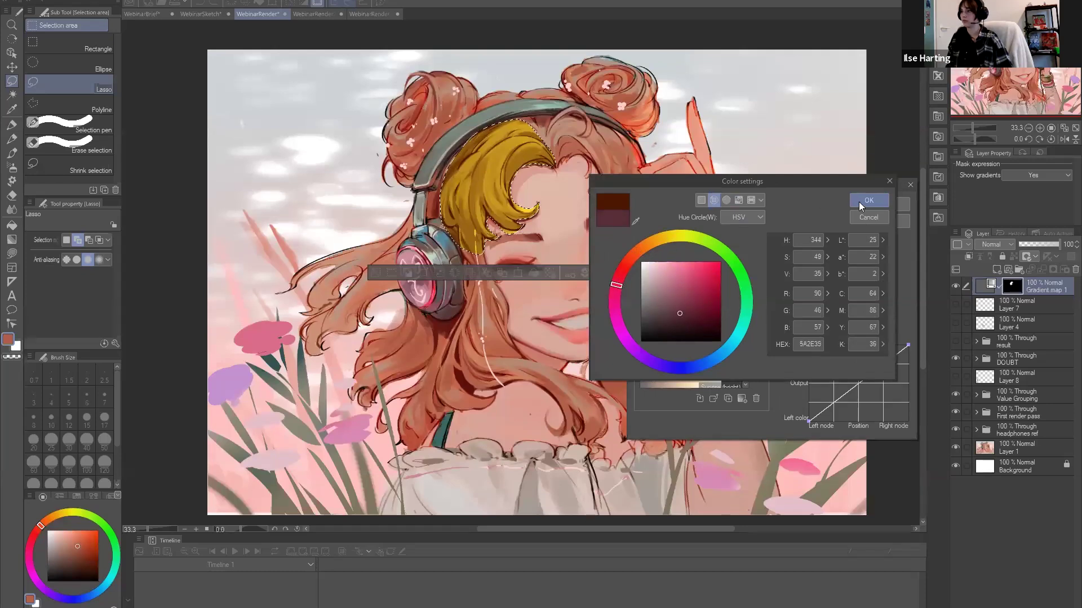
{"action": "key", "text": "Return"}
Set the gradient's light stop at position 76 to a coral red, RGB 214, 101, 93.
{"action": "left_click", "coordinate": [810, 217]}
{"action": "left_click", "coordinate": [845, 315]}
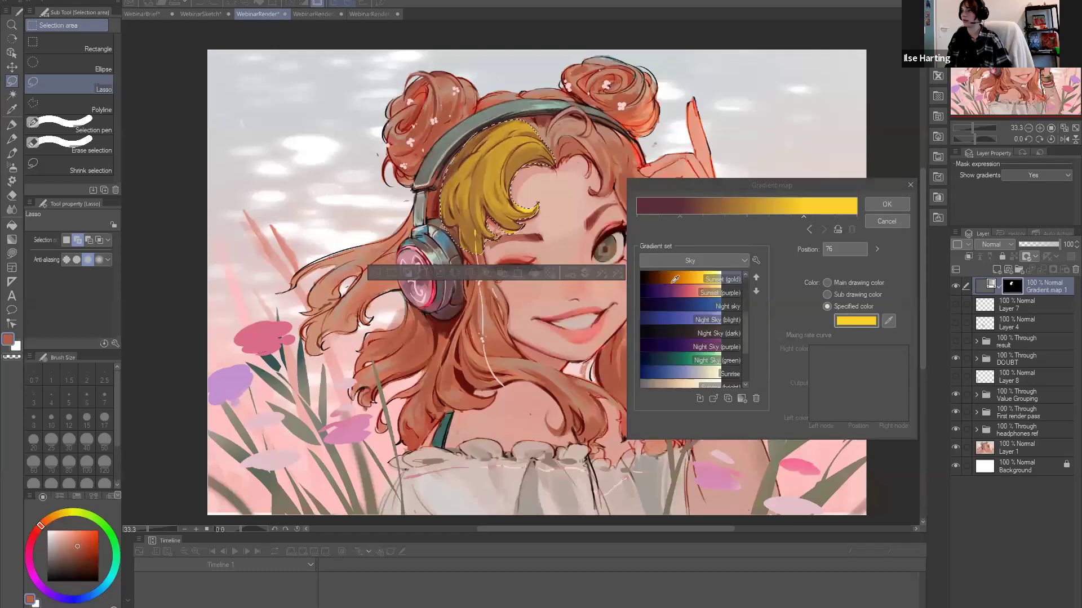
{"action": "left_click", "coordinate": [555, 324]}
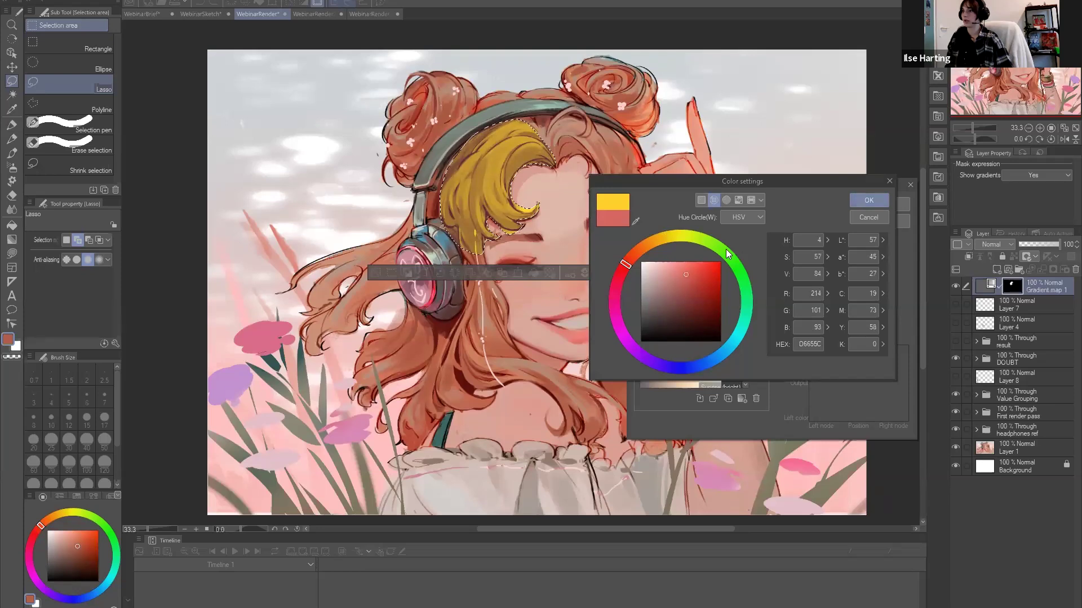
{"action": "left_click", "coordinate": [869, 200]}
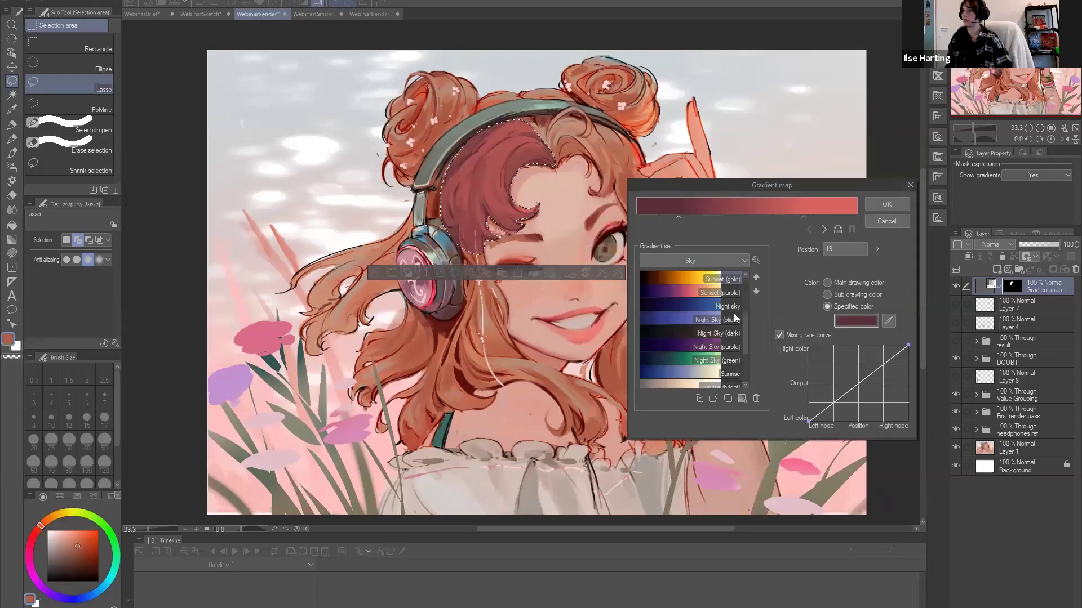
Darken the gradient's dark stop to a deeper burgundy and change the stop at position 76 to pink, hex ED8186.
{"action": "left_click", "coordinate": [855, 321]}
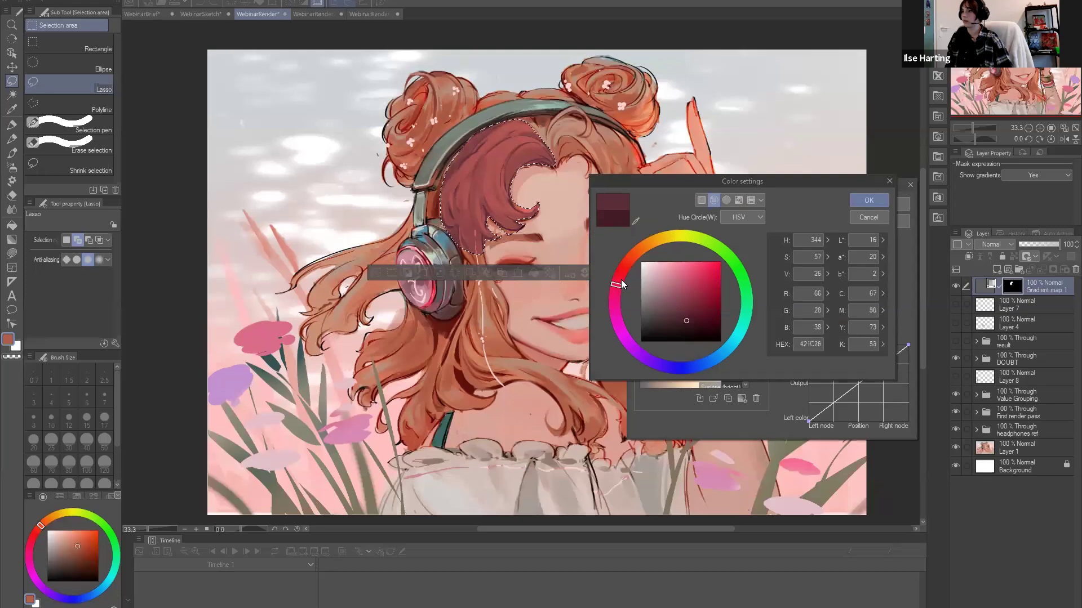
{"action": "left_click_drag", "start_coordinate": [621, 280], "coordinate": [617, 290]}
{"action": "left_click", "coordinate": [869, 200]}
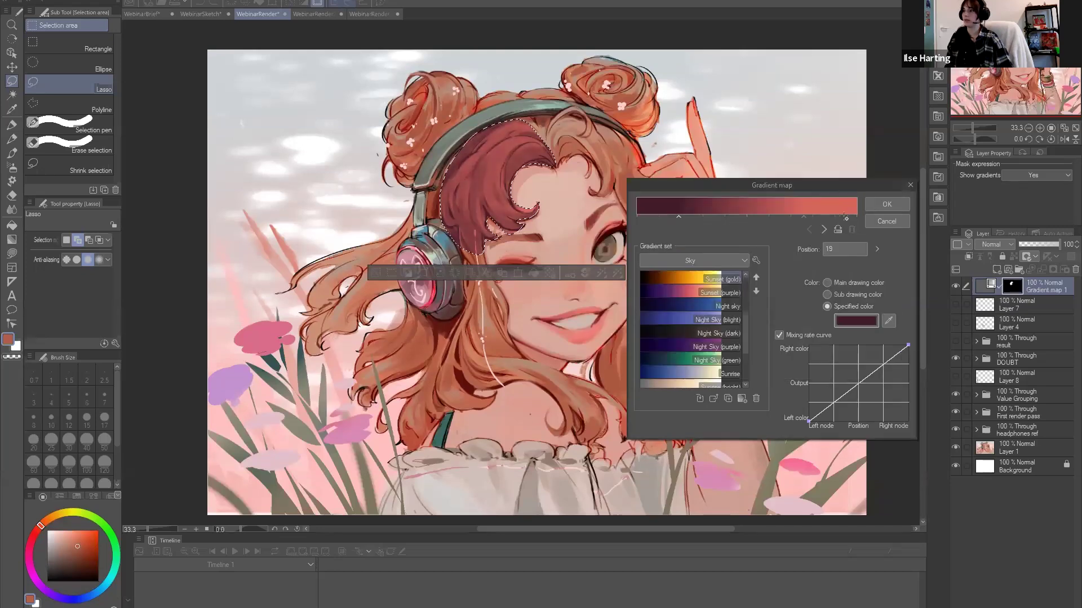
{"action": "left_click", "coordinate": [845, 322]}
{"action": "left_click_drag", "start_coordinate": [624, 273], "coordinate": [621, 270]}
{"action": "left_click", "coordinate": [677, 267]}
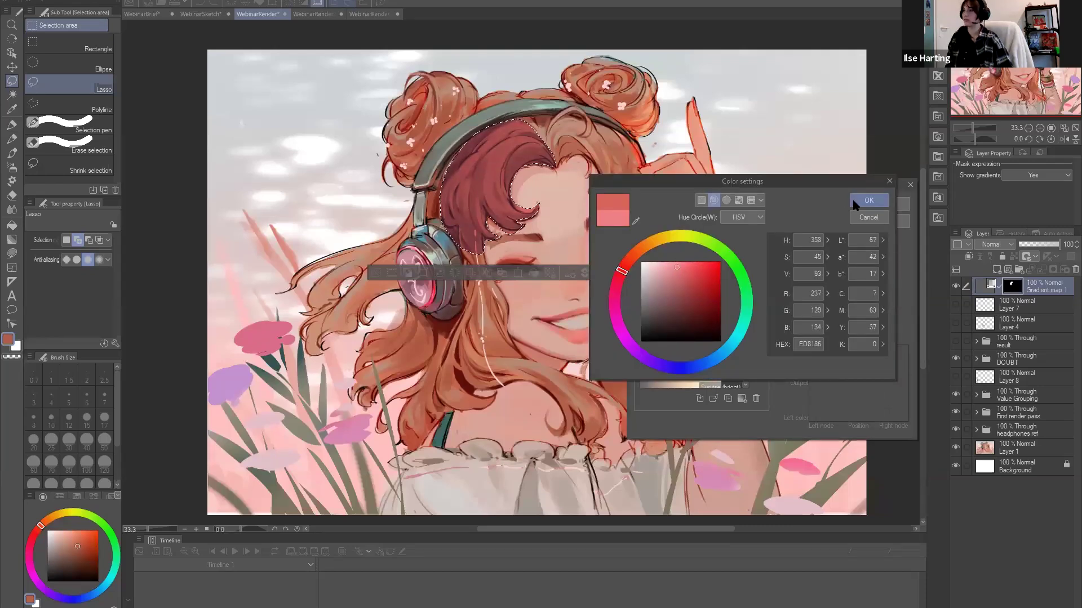
{"action": "left_click", "coordinate": [868, 204]}
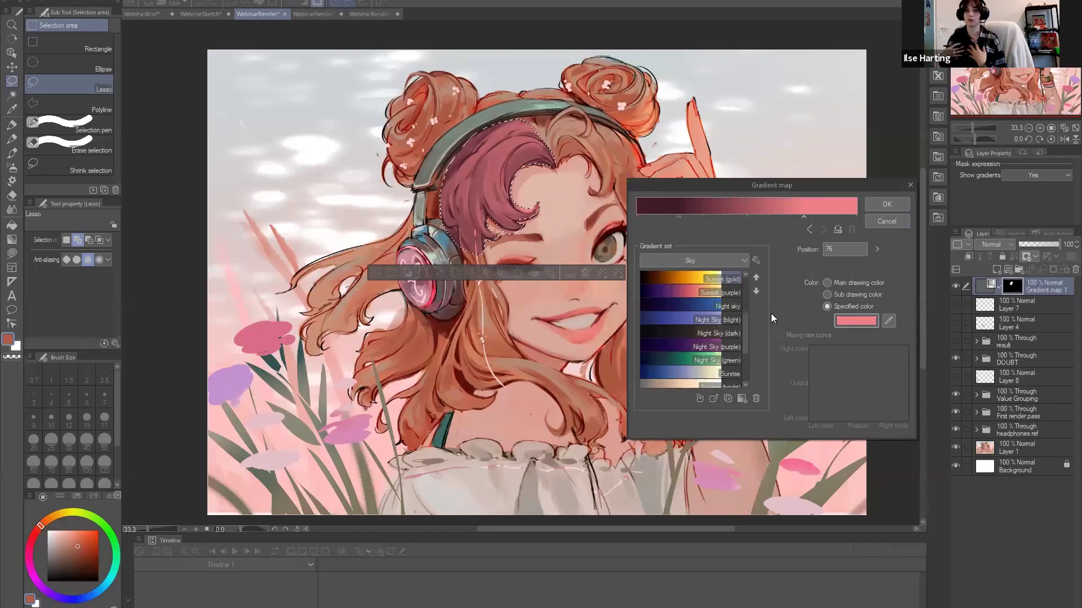
Save the edited gradient in the Sky set as "dusty pinky".
{"action": "left_click", "coordinate": [742, 399]}
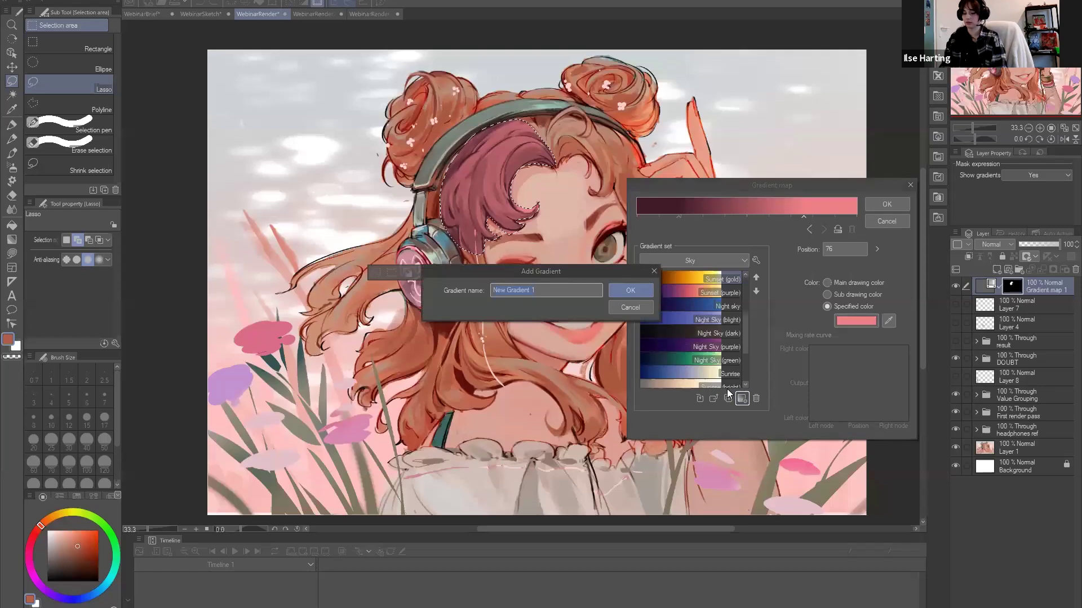
{"action": "type", "text": "dusty pinky"}
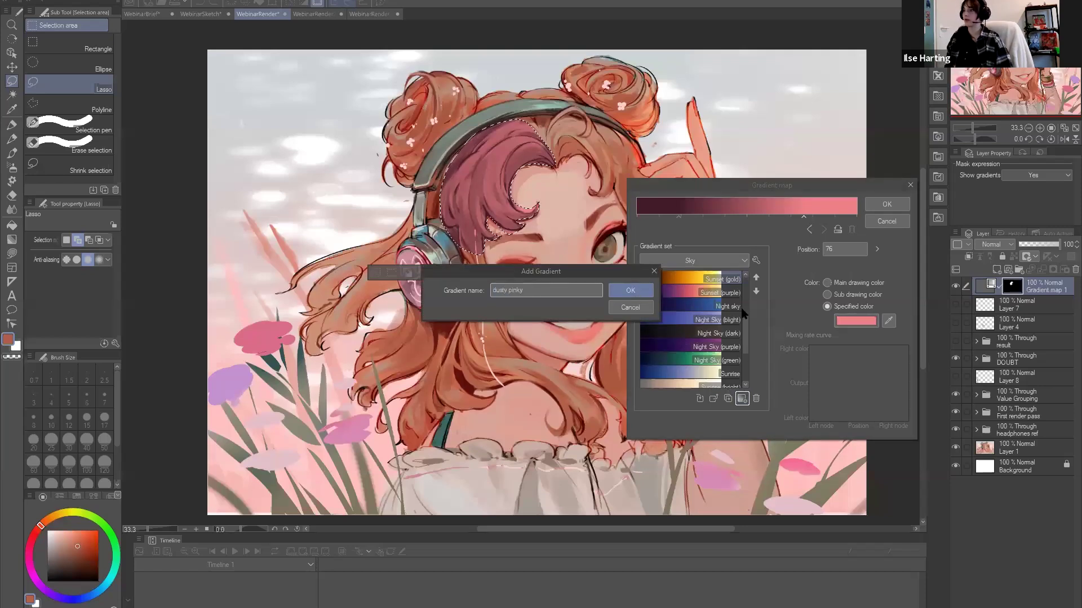
{"action": "key", "text": "Return"}
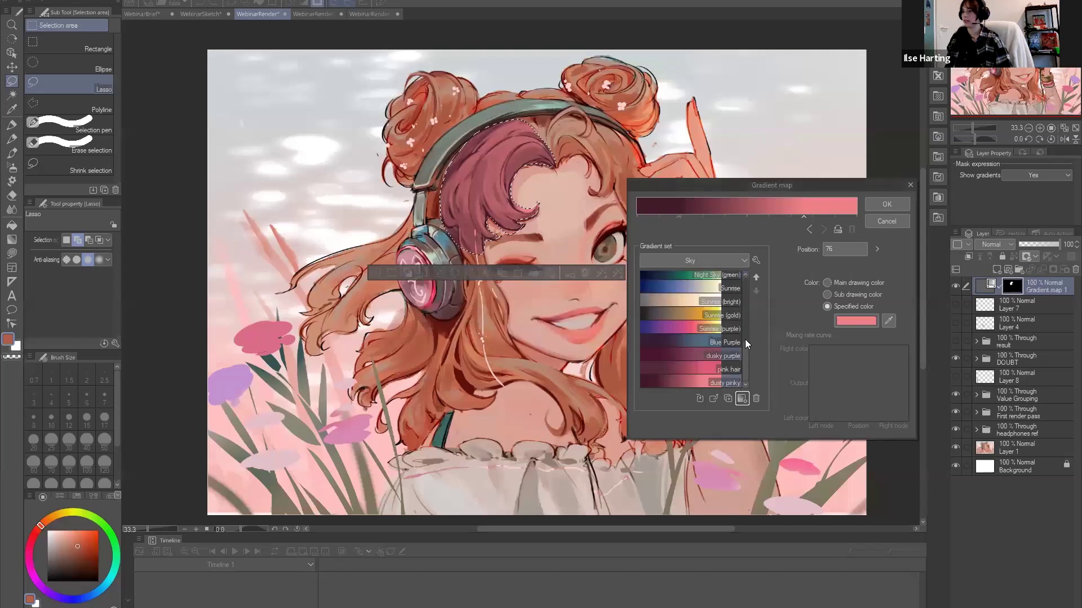
Apply the saved "dusky purple" gradient to the hair section and accept the gradient map.
{"action": "left_click", "coordinate": [694, 366]}
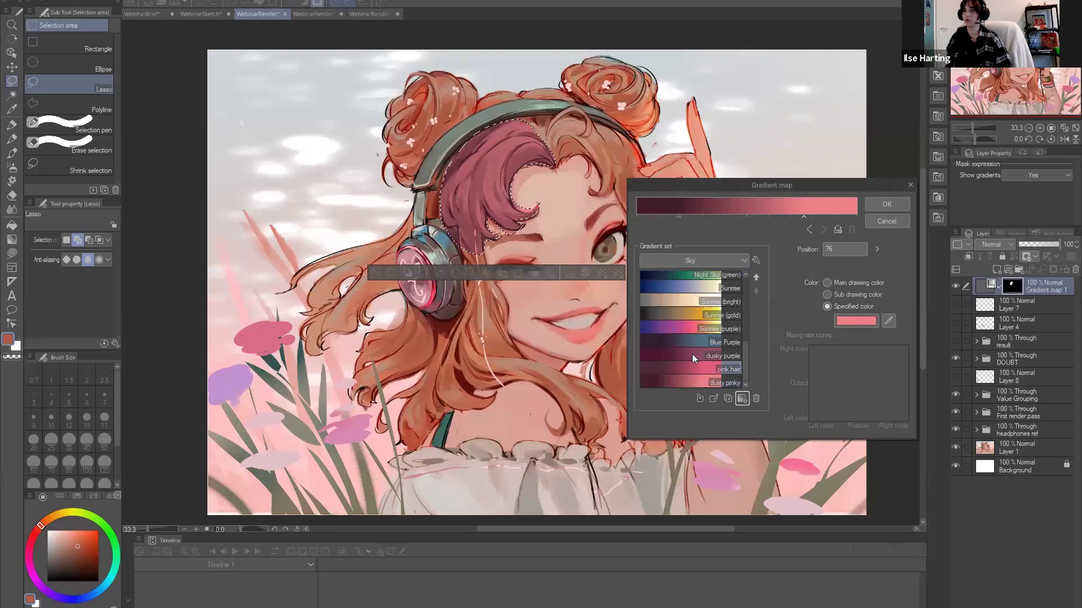
{"action": "left_click", "coordinate": [690, 355]}
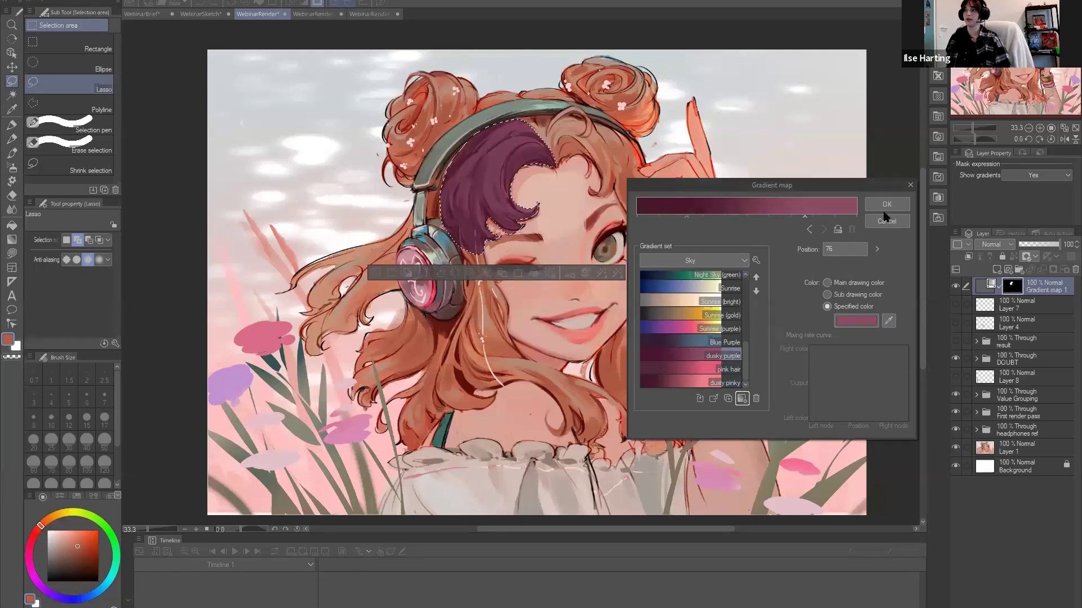
{"action": "left_click", "coordinate": [885, 204]}
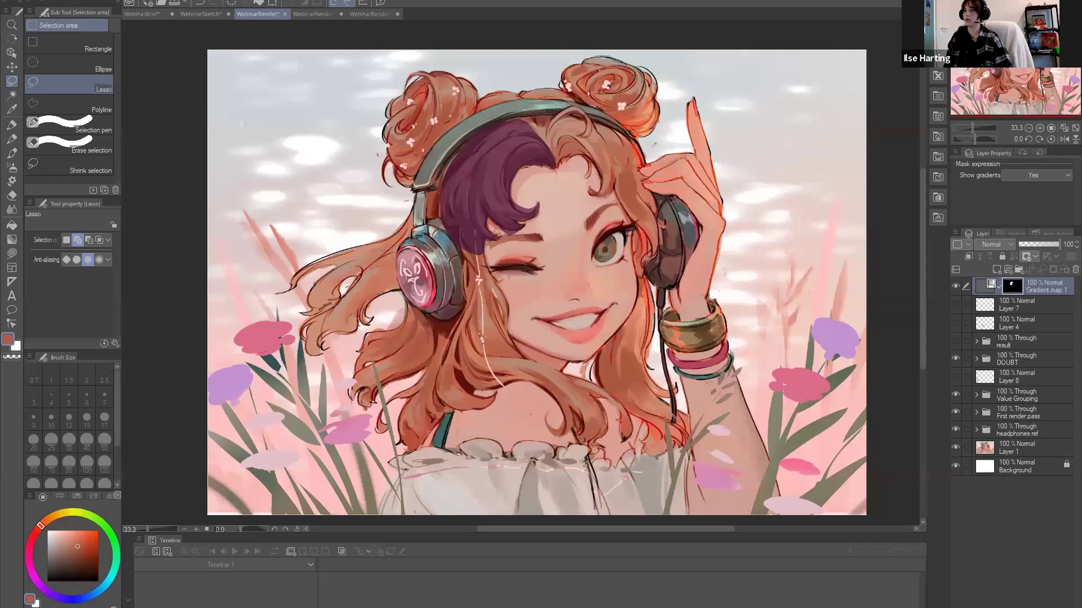
Fade the gradient map's mask along the hair beside the headphone with the Soft eraser at size 221.4.
{"action": "key", "text": "e"}
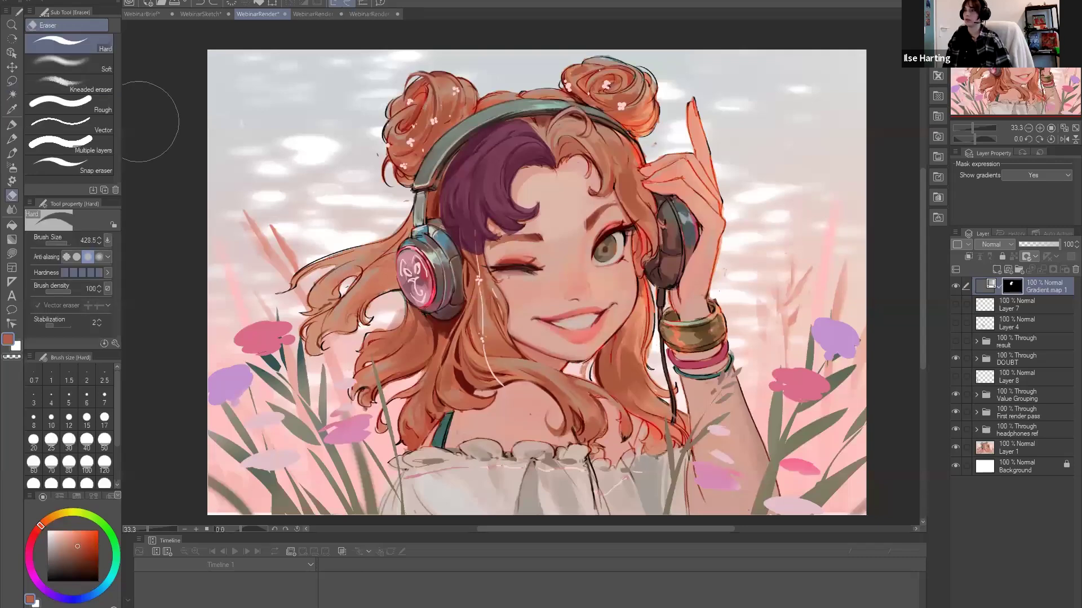
{"action": "left_click", "coordinate": [67, 62]}
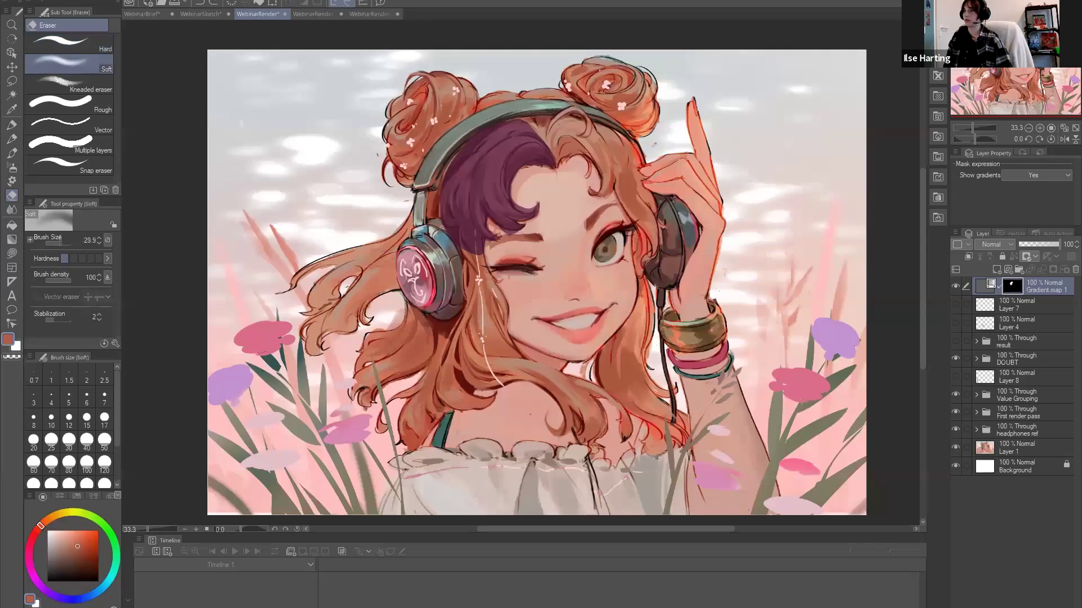
{"action": "left_click", "coordinate": [64, 243]}
{"action": "mouse_move", "coordinate": [471, 248]}
{"action": "left_mouse_down"}
{"action": "mouse_move", "coordinate": [476, 129]}
{"action": "mouse_move", "coordinate": [472, 262]}
{"action": "left_mouse_up"}
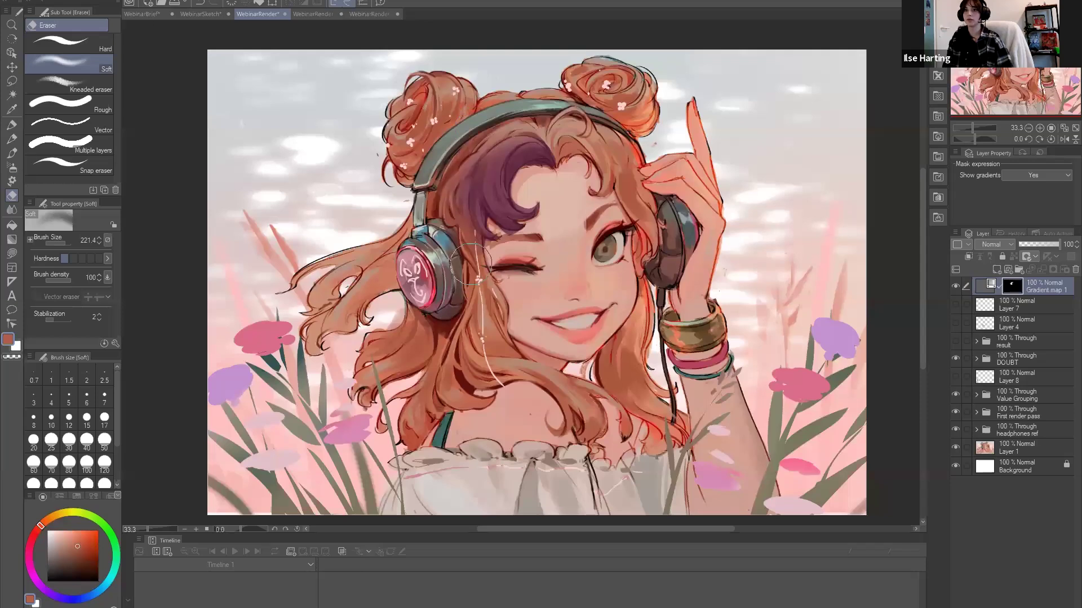
Paint on the gradient map's mask with the Rough pencil, extending the purple down the long hair locks to the shoulder.
{"action": "key", "text": "p"}
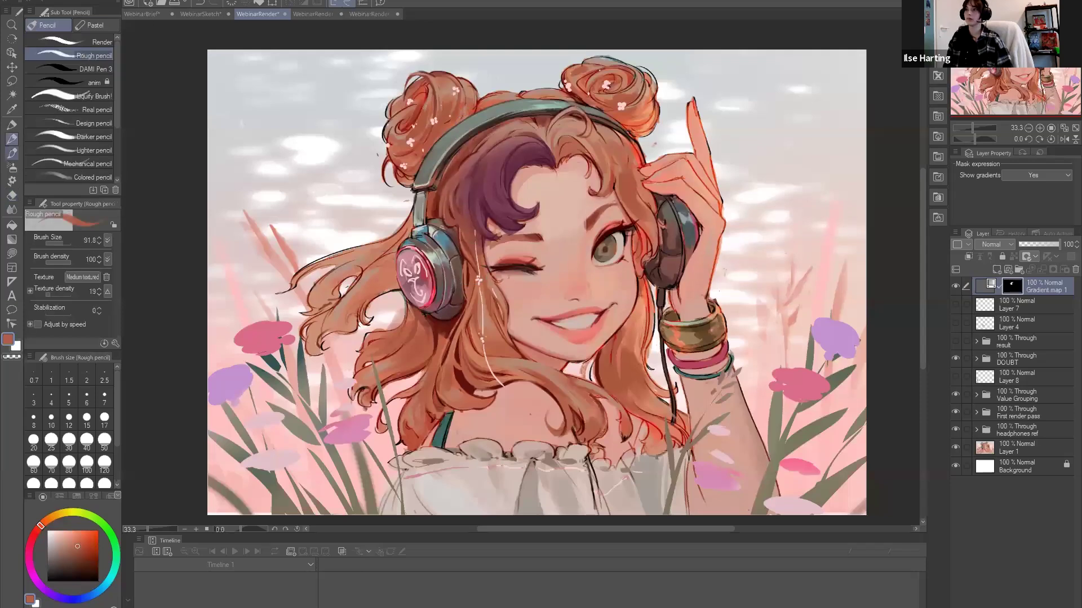
{"action": "key", "text": "b"}
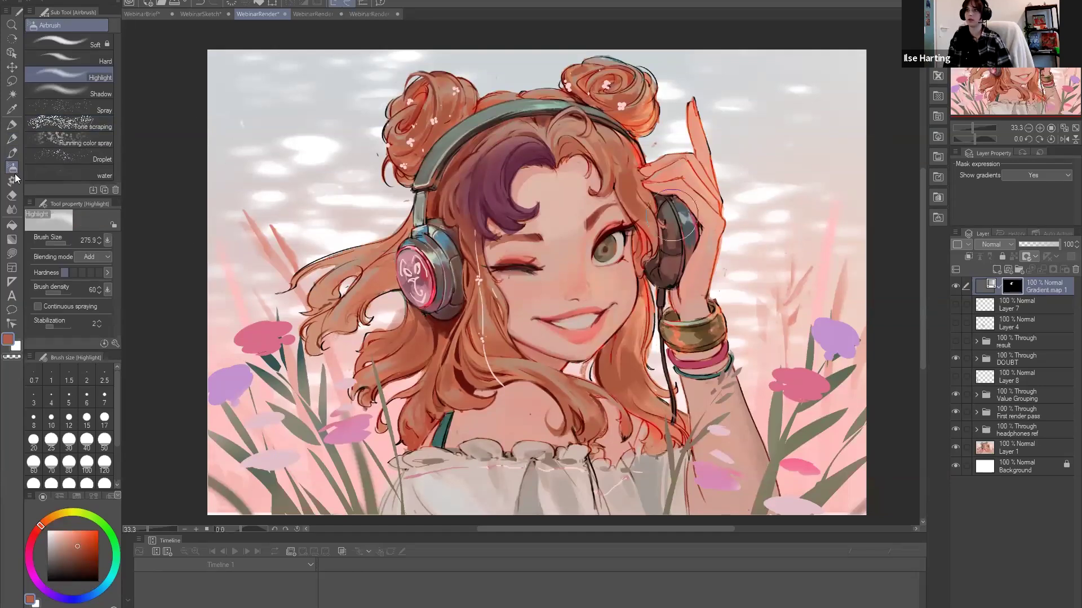
{"action": "key", "text": "p"}
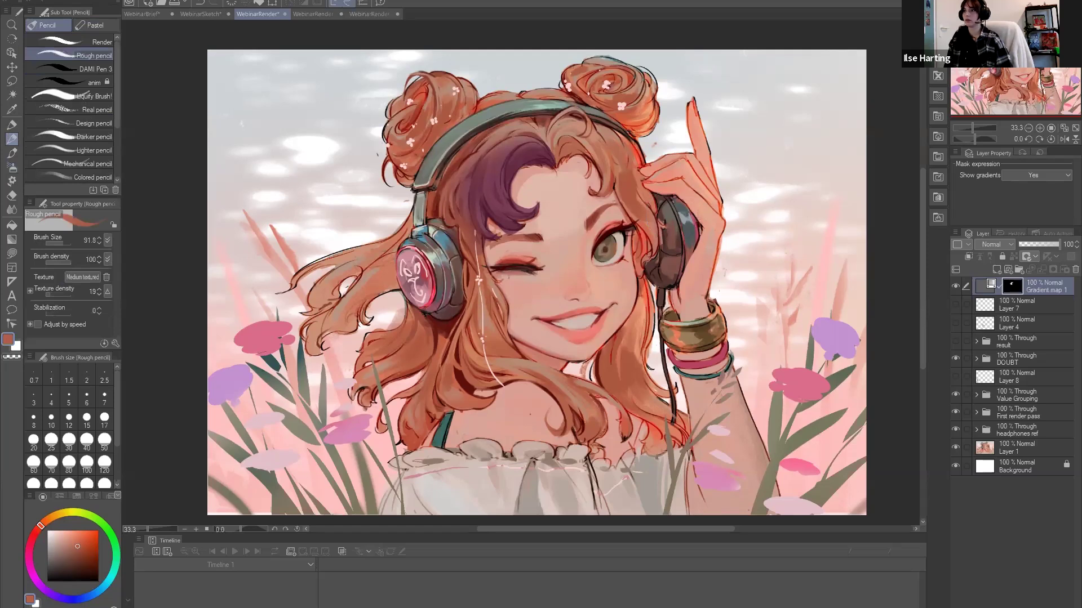
{"action": "mouse_move", "coordinate": [537, 164]}
{"action": "left_mouse_down"}
{"action": "mouse_move", "coordinate": [504, 138]}
{"action": "mouse_move", "coordinate": [473, 161]}
{"action": "mouse_move", "coordinate": [478, 276]}
{"action": "mouse_move", "coordinate": [475, 260]}
{"action": "left_mouse_up"}
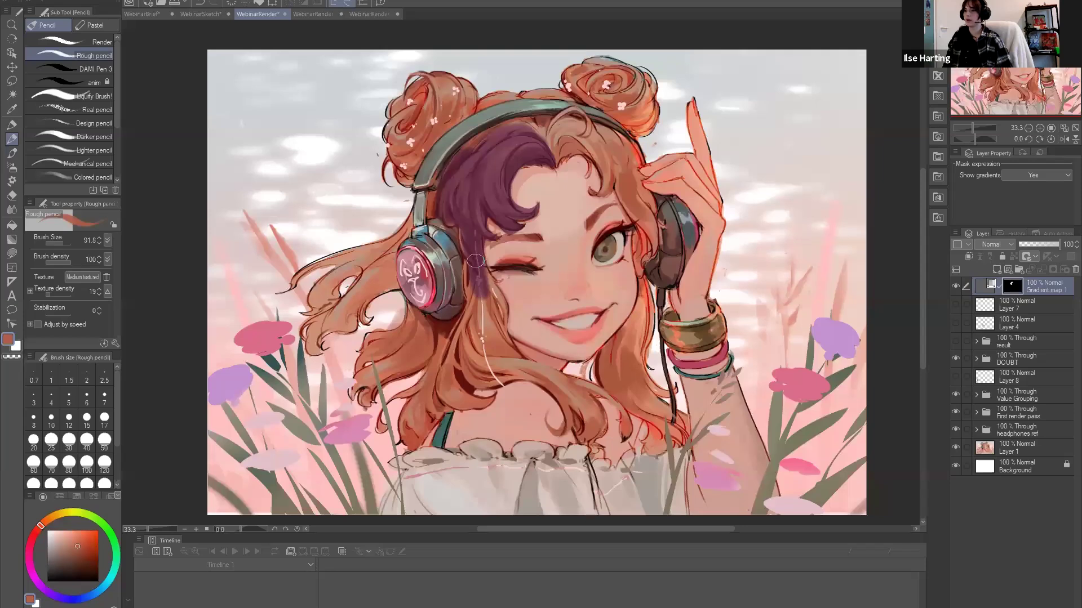
{"action": "left_click_drag", "start_coordinate": [475, 260], "coordinate": [579, 413]}
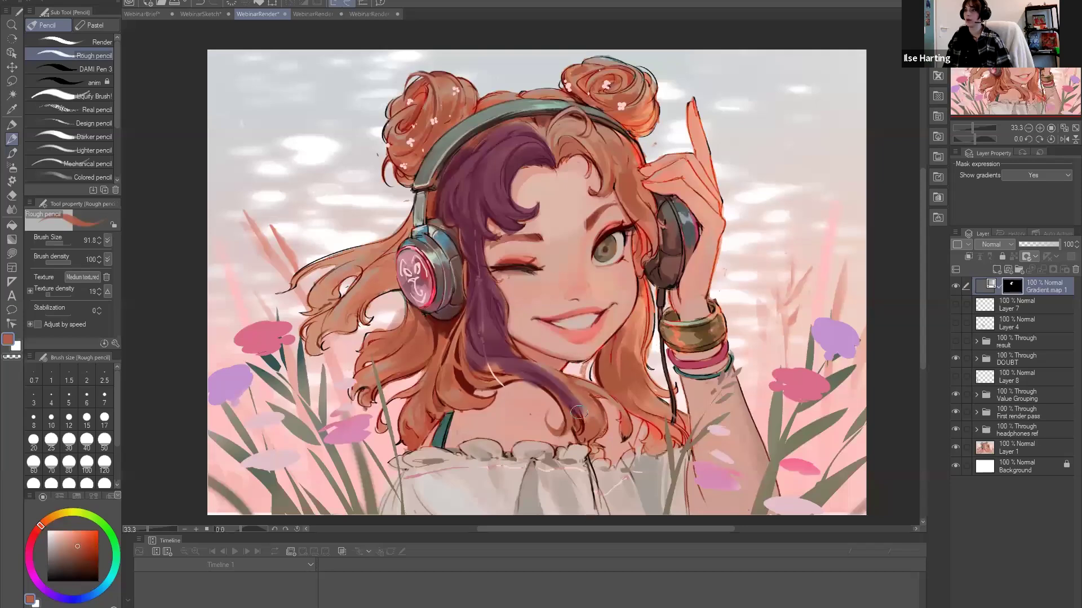
{"action": "left_click_drag", "start_coordinate": [617, 441], "coordinate": [483, 375]}
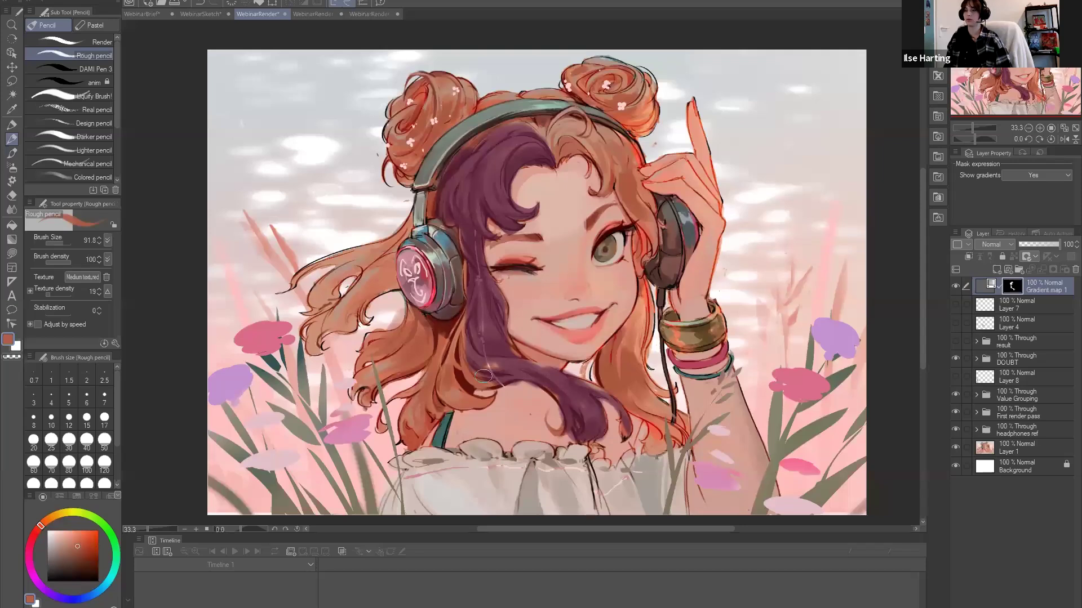
{"action": "left_click_drag", "start_coordinate": [483, 376], "coordinate": [443, 363]}
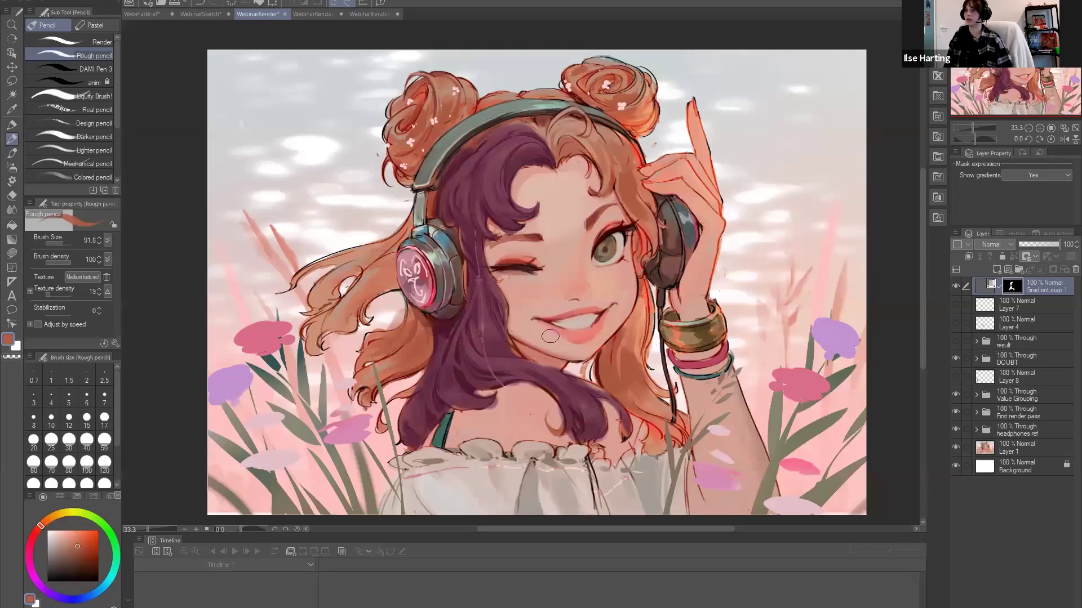
Erase the purple from the fringe and upper hair with the Soft eraser at size 275.9, fading it out above the shoulder.
{"action": "key", "text": "e"}
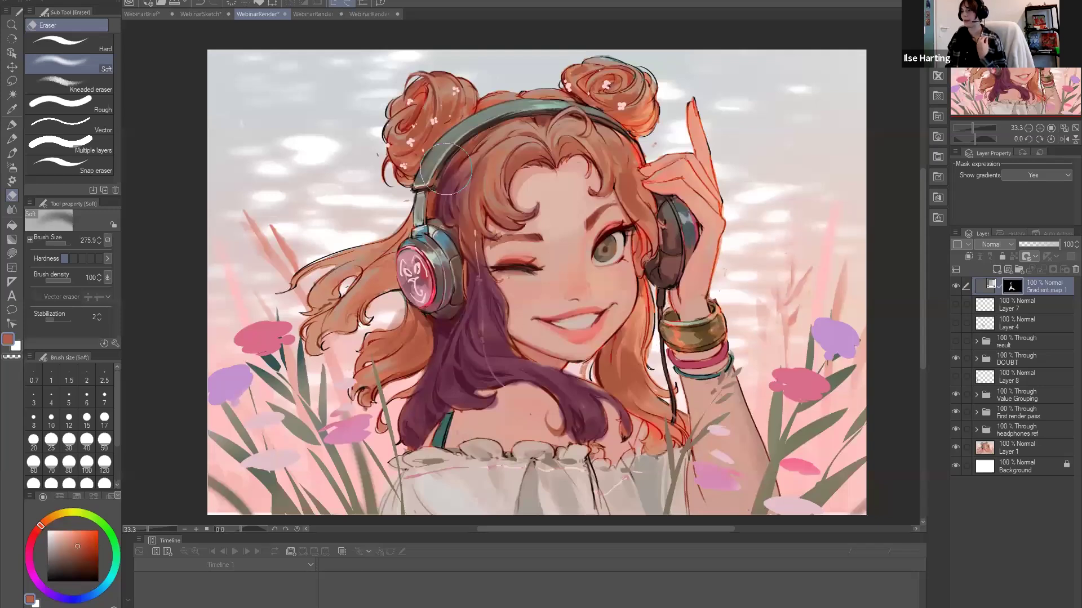
{"action": "left_click_drag", "start_coordinate": [445, 168], "coordinate": [468, 360]}
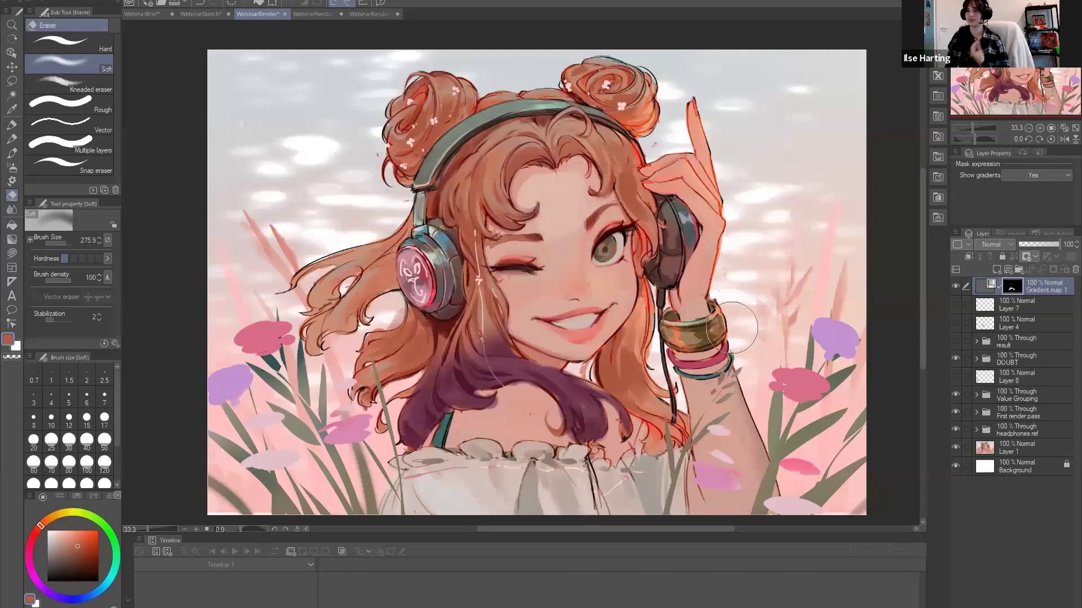
Try the saved "Blue Purple" gradient on the gradient map, return to "dusky purple" and accept the settings.
{"action": "double_click", "coordinate": [991, 286]}
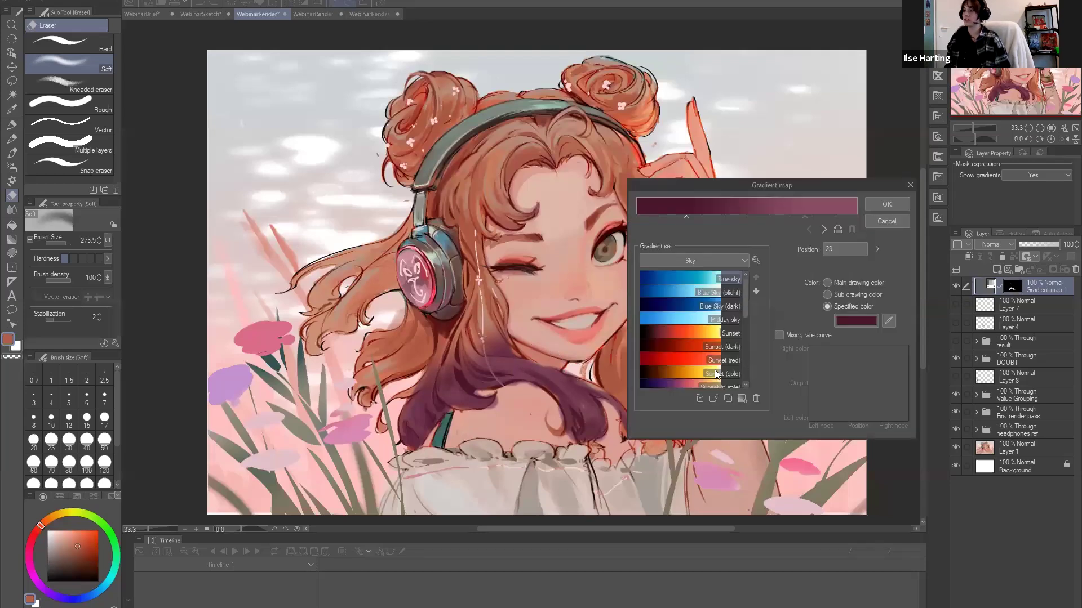
{"action": "scroll", "coordinate": [734, 328], "scroll_direction": "down", "scroll_amount": 3}
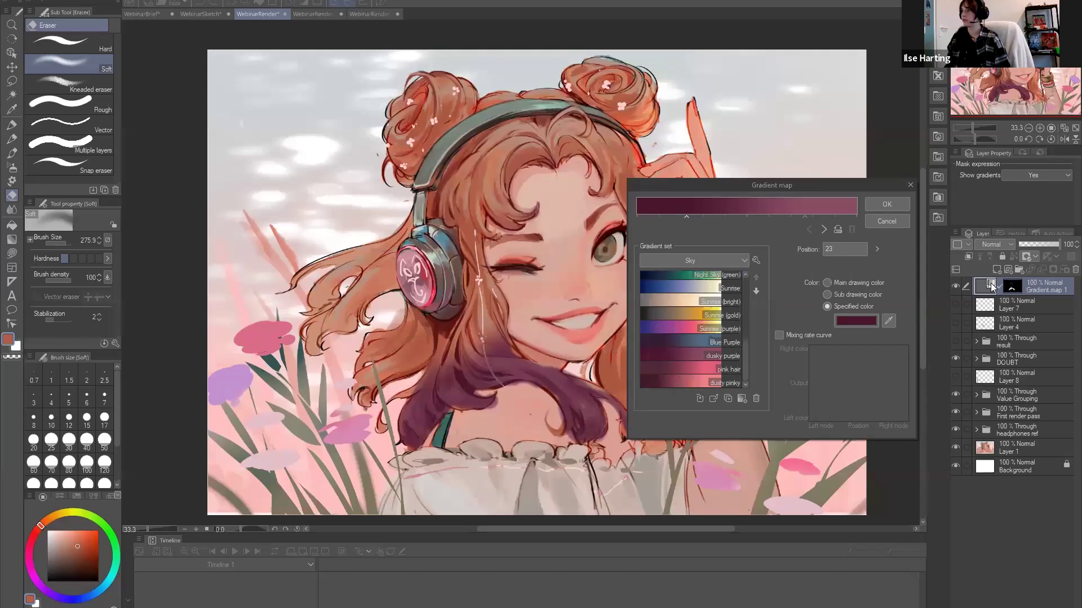
{"action": "key", "text": "Return"}
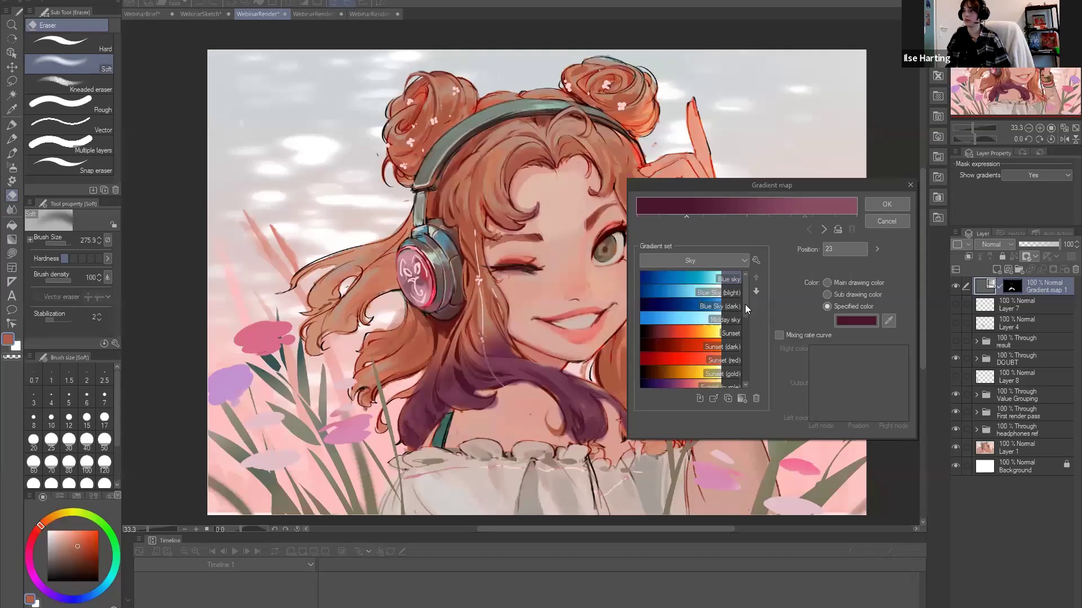
{"action": "scroll", "coordinate": [679, 345], "scroll_direction": "down", "scroll_amount": 3}
{"action": "left_click", "coordinate": [681, 342]}
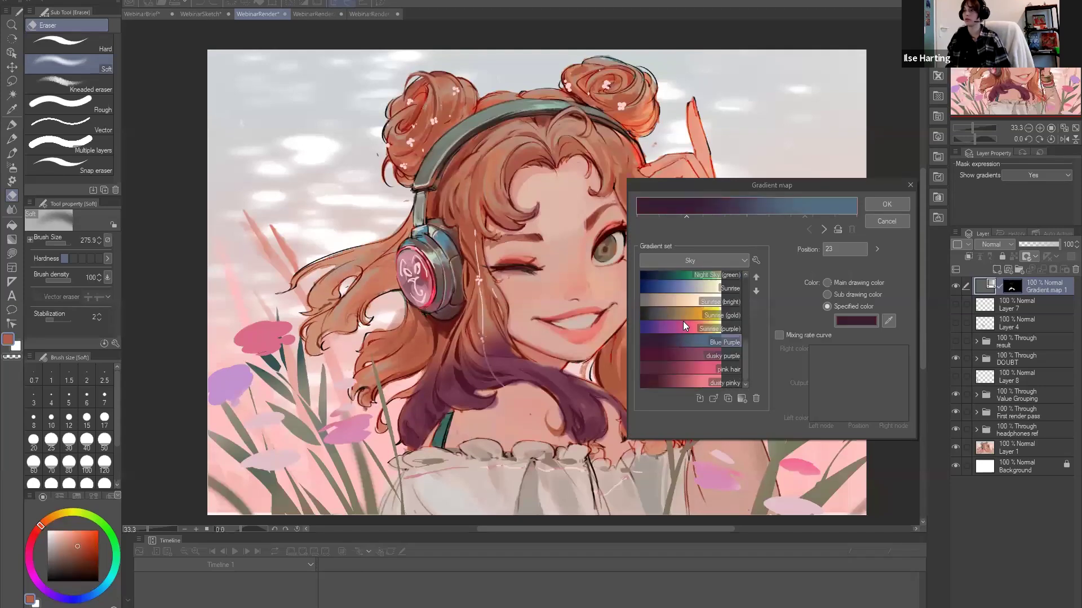
{"action": "left_click", "coordinate": [698, 315]}
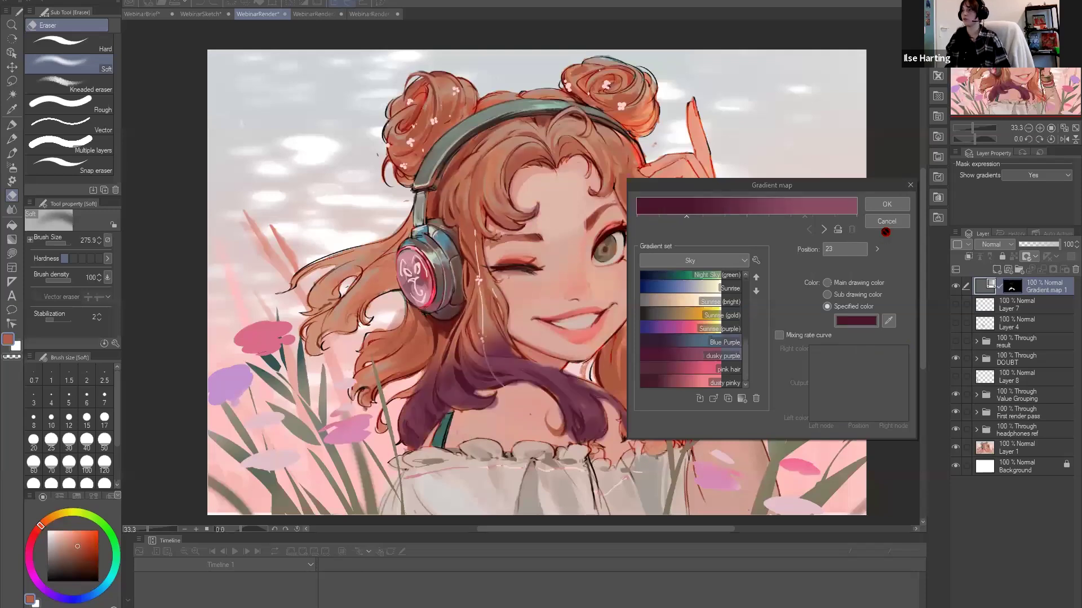
{"action": "left_click", "coordinate": [881, 208]}
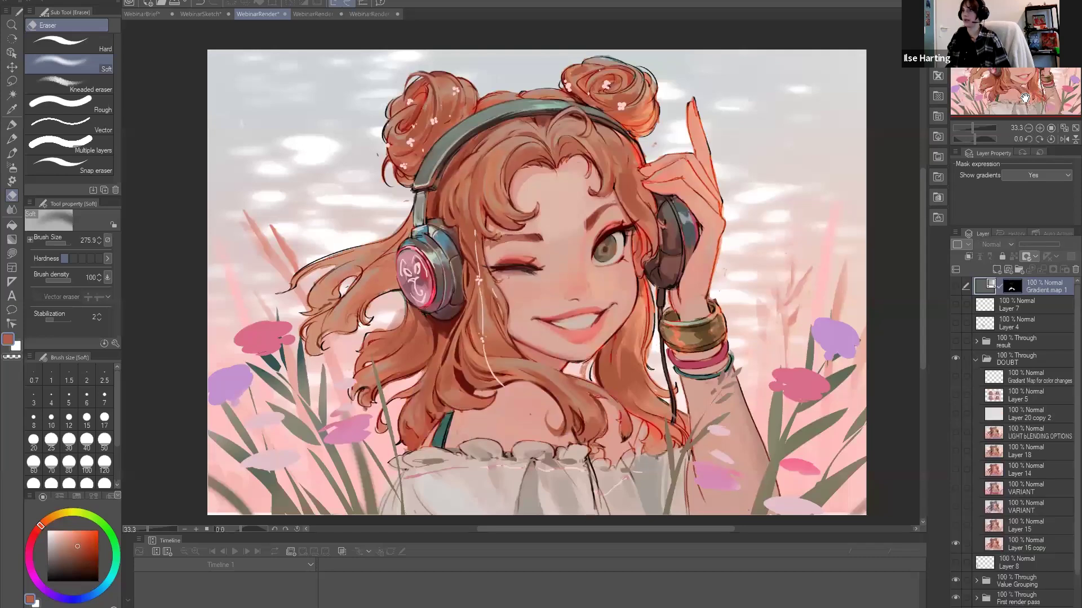
Show Layer 5 and Layer 20 copy 2 in the DOUBT folder and examine the four hair and clothing colour variants.
{"action": "left_click_drag", "start_coordinate": [955, 395], "coordinate": [955, 414]}
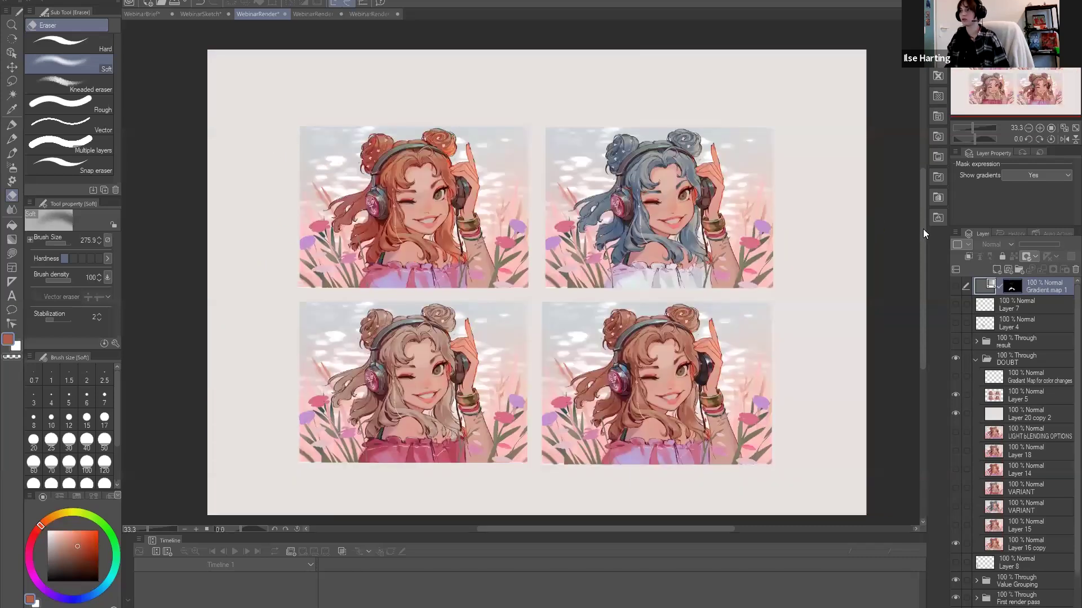
{"action": "key", "text": "ctrl+plus"}
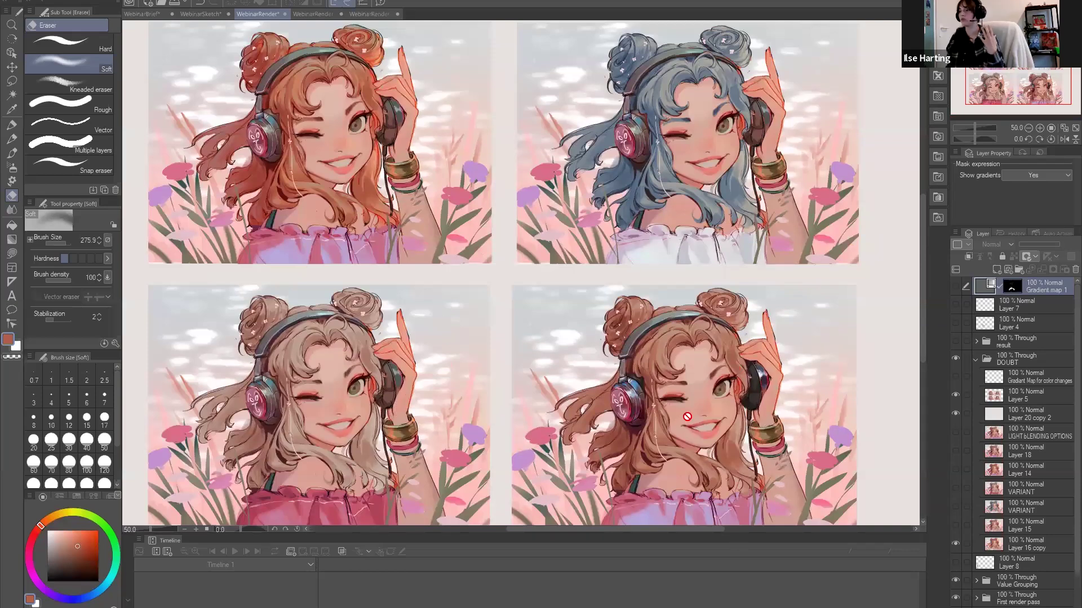
{"action": "scroll", "coordinate": [687, 415], "scroll_direction": "down", "scroll_amount": 1}
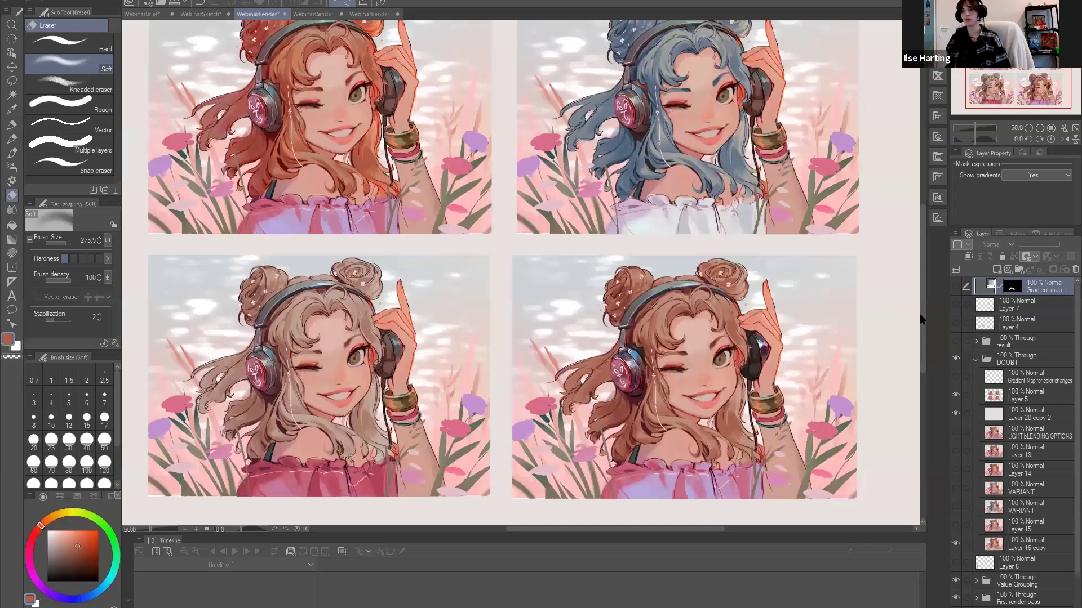
{"action": "scroll", "coordinate": [923, 317], "scroll_direction": "up", "scroll_amount": 1}
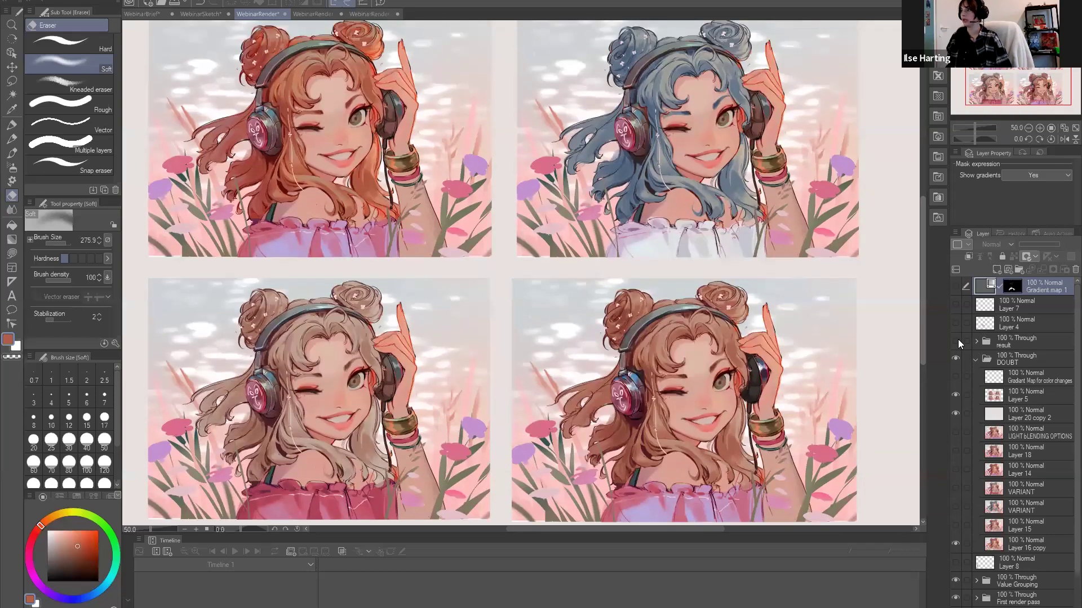
Compare the four colour variants with the chosen version by toggling the "result" folder's visibility, leaving the folder visible.
{"action": "left_click", "coordinate": [957, 340]}
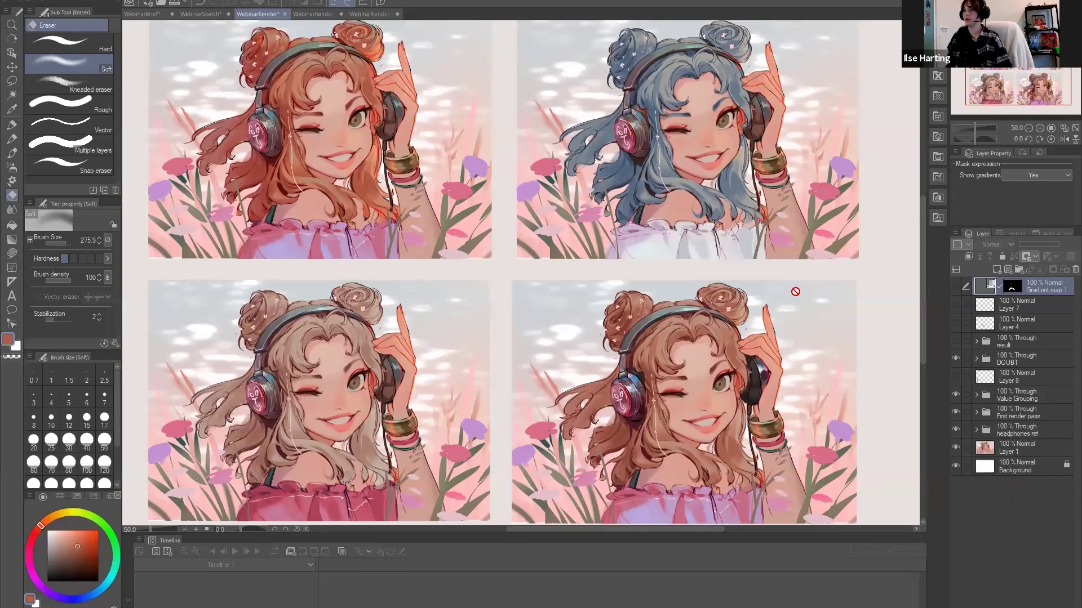
{"action": "key", "text": "ctrl+minus"}
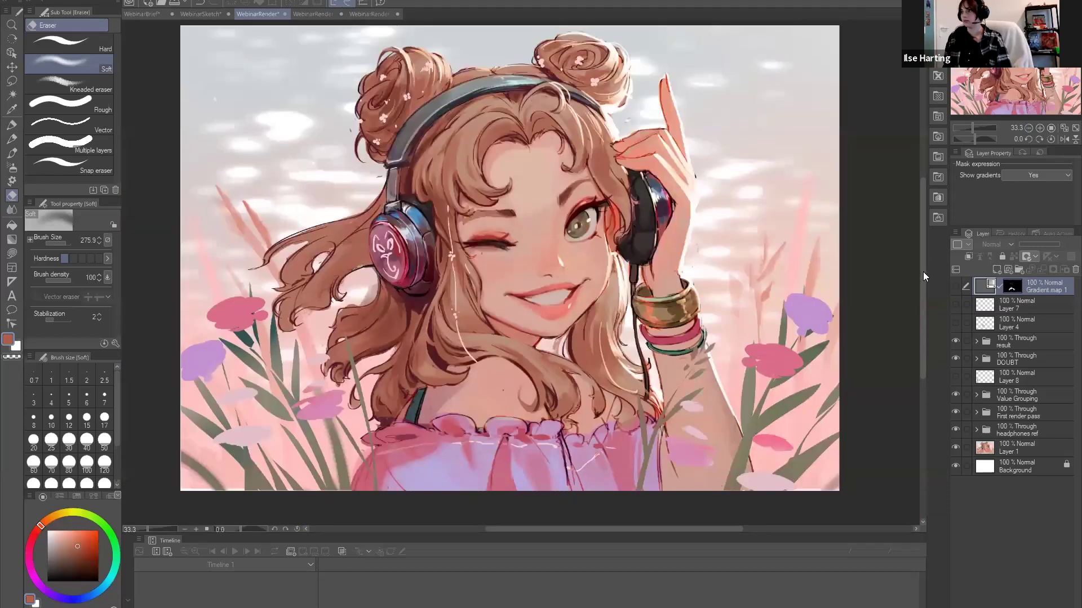
{"action": "scroll", "coordinate": [923, 271], "scroll_direction": "up", "scroll_amount": 1}
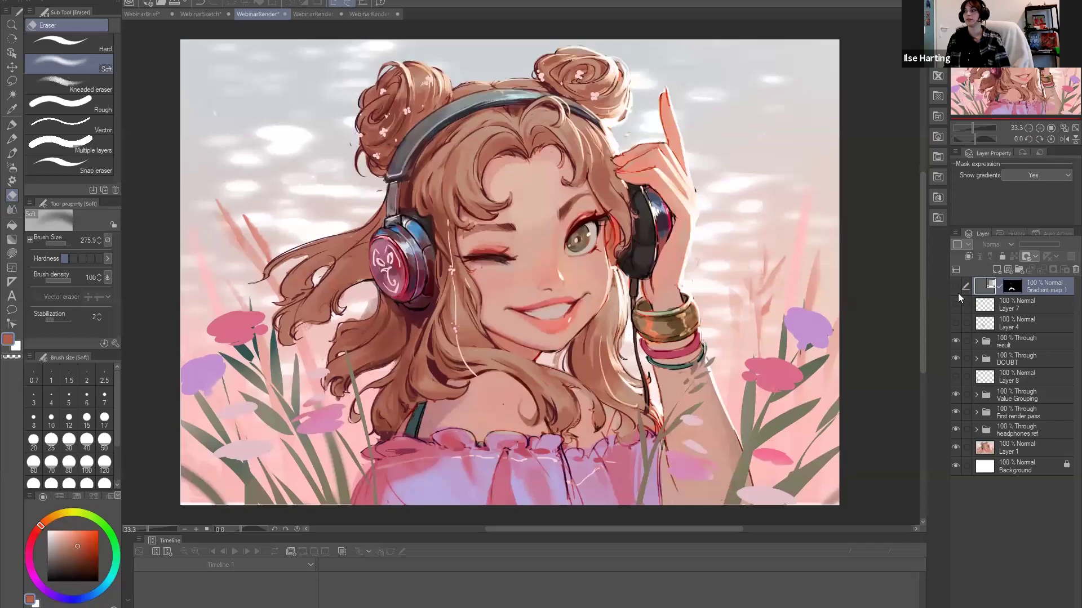
{"action": "left_click", "coordinate": [955, 340]}
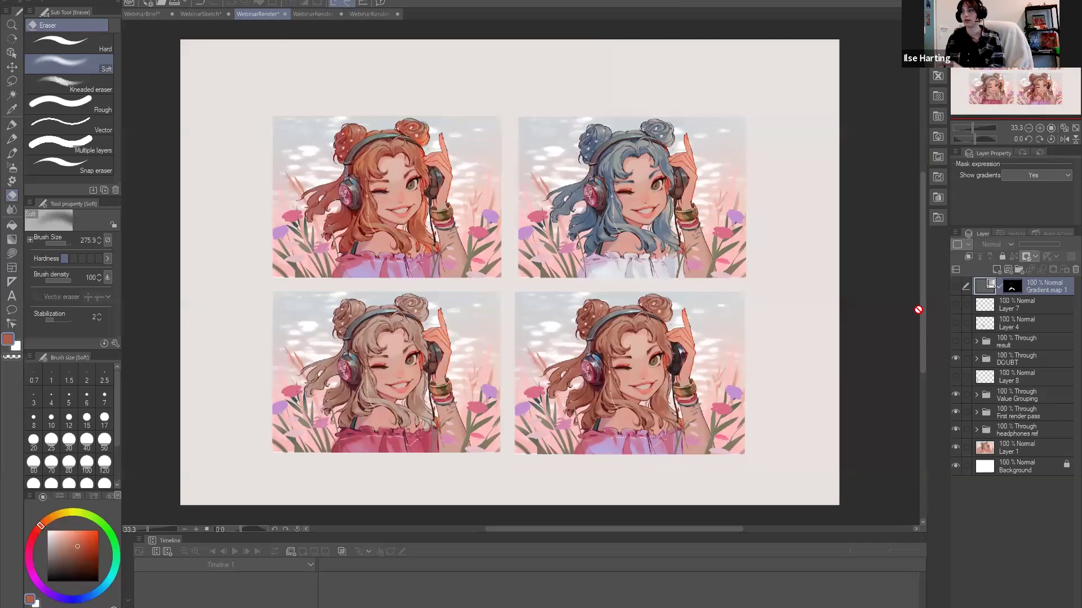
{"action": "scroll", "coordinate": [921, 314], "scroll_direction": "up", "scroll_amount": 1}
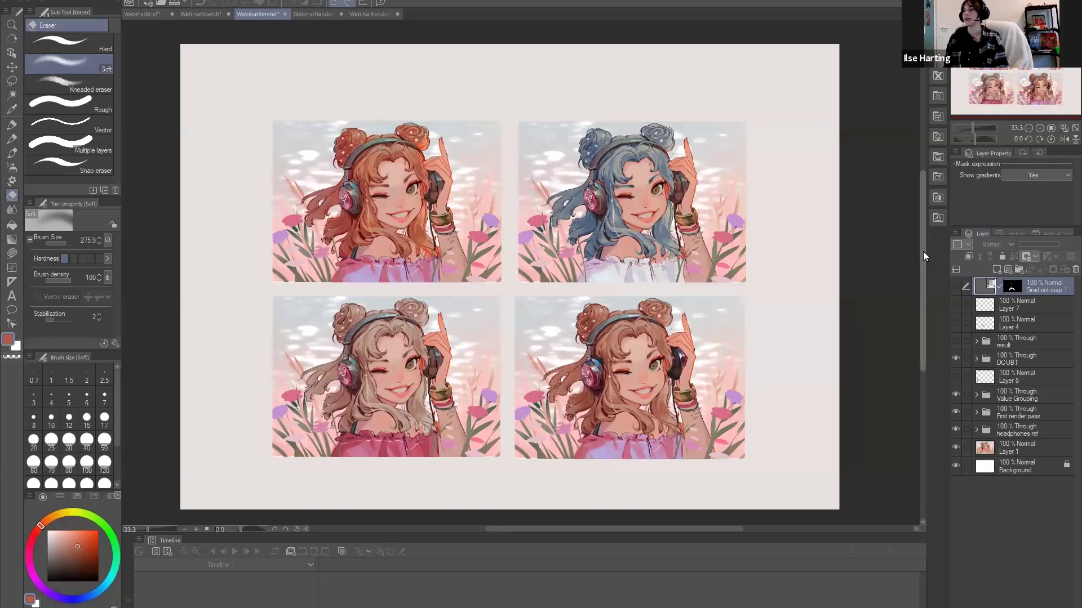
{"action": "scroll", "coordinate": [916, 261], "scroll_direction": "up", "scroll_amount": 1}
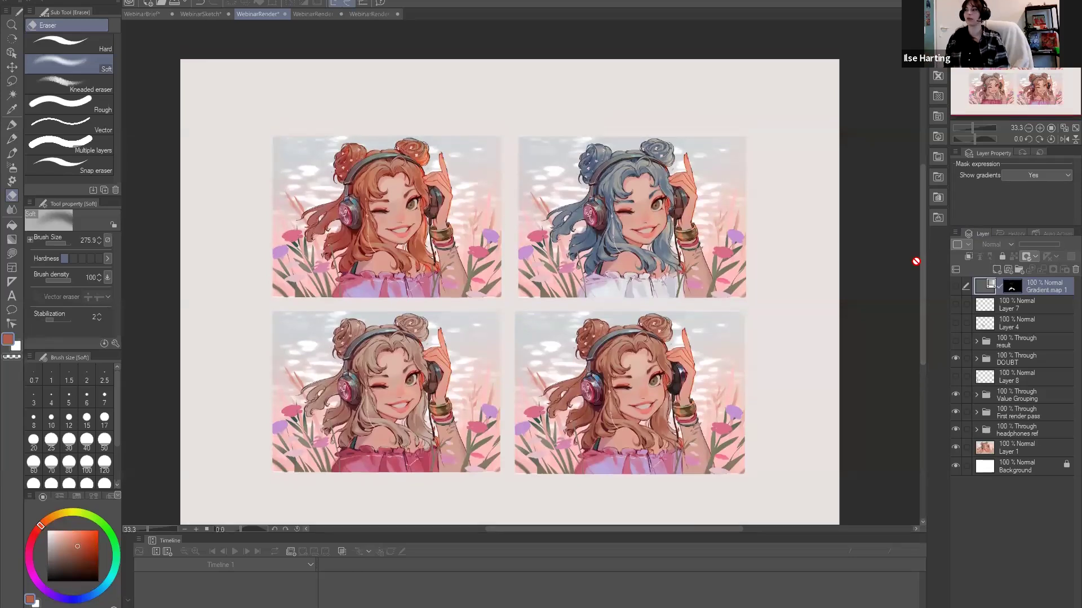
{"action": "left_click", "coordinate": [955, 340]}
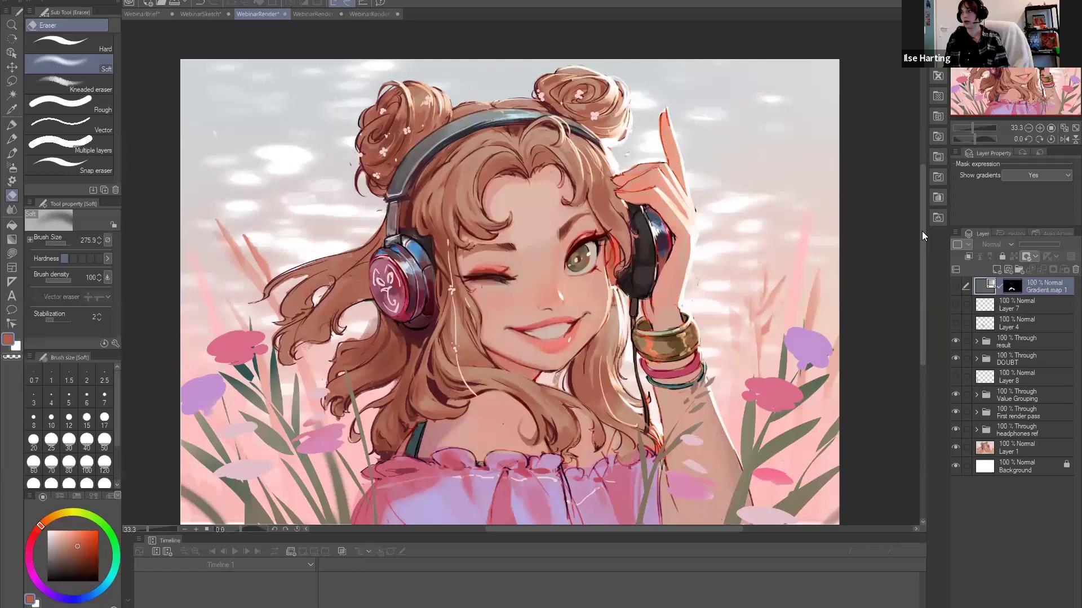
{"action": "left_click_drag", "start_coordinate": [922, 231], "coordinate": [923, 241]}
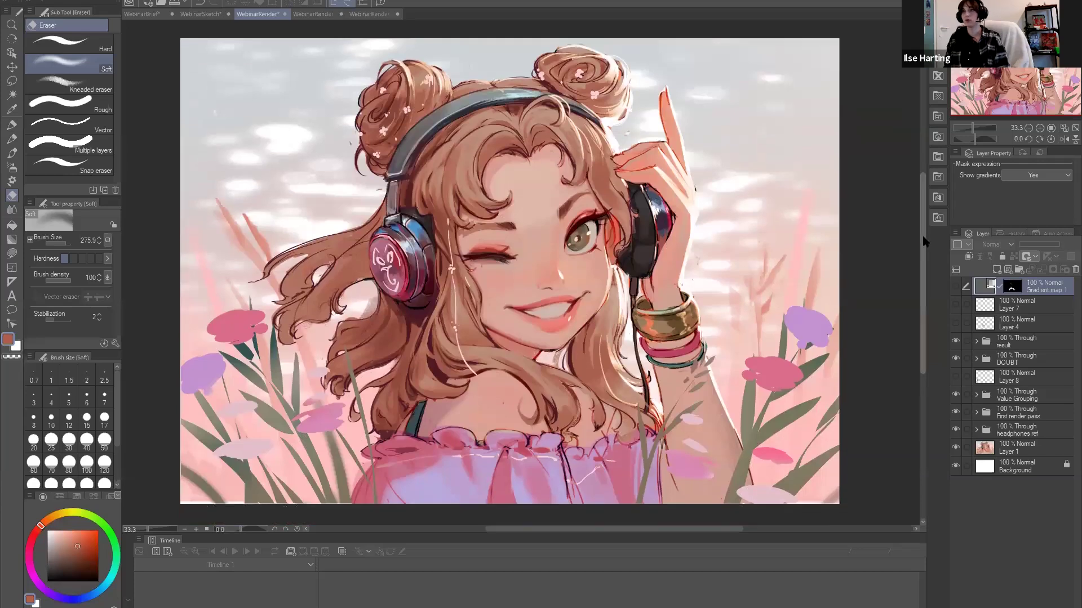
Switch to the WebinarRender2 document and examine the rendered portrait against its blurred plant and water background.
{"action": "left_click", "coordinate": [311, 13]}
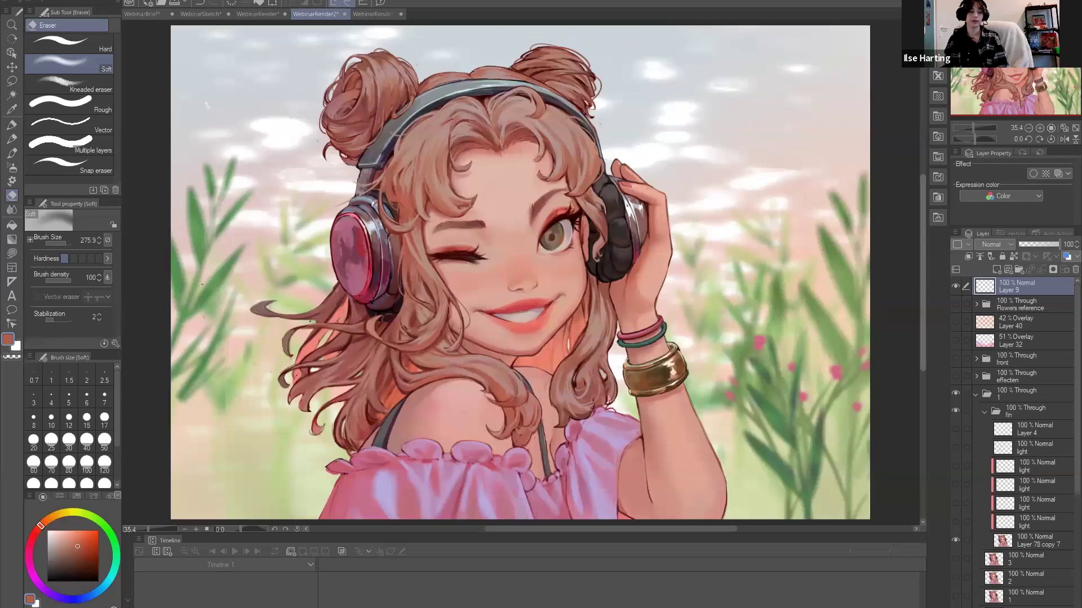
{"action": "scroll", "coordinate": [520, 270], "scroll_direction": "down", "scroll_amount": 1}
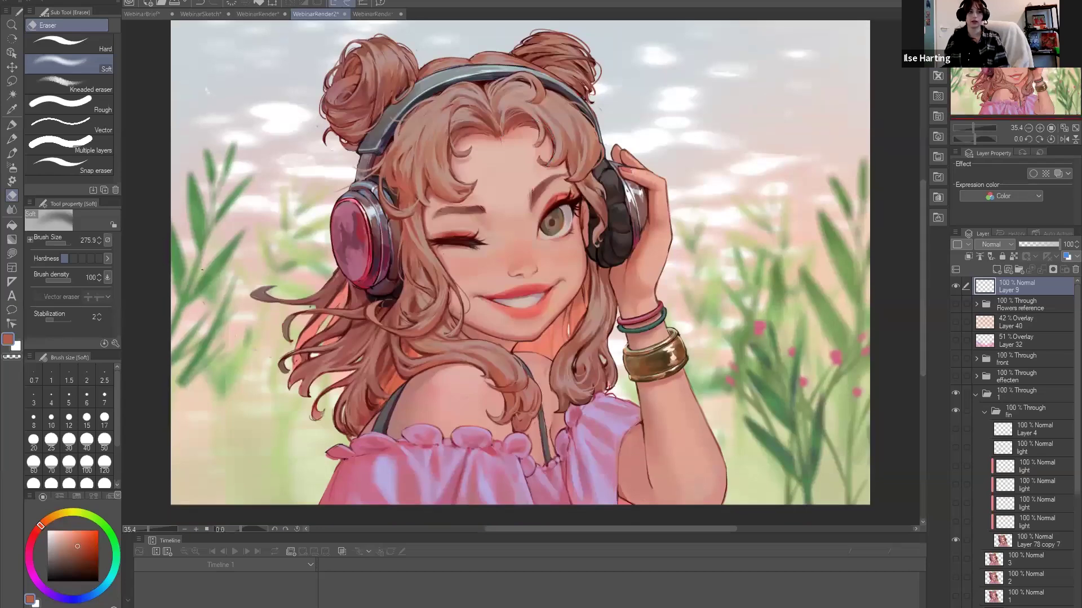
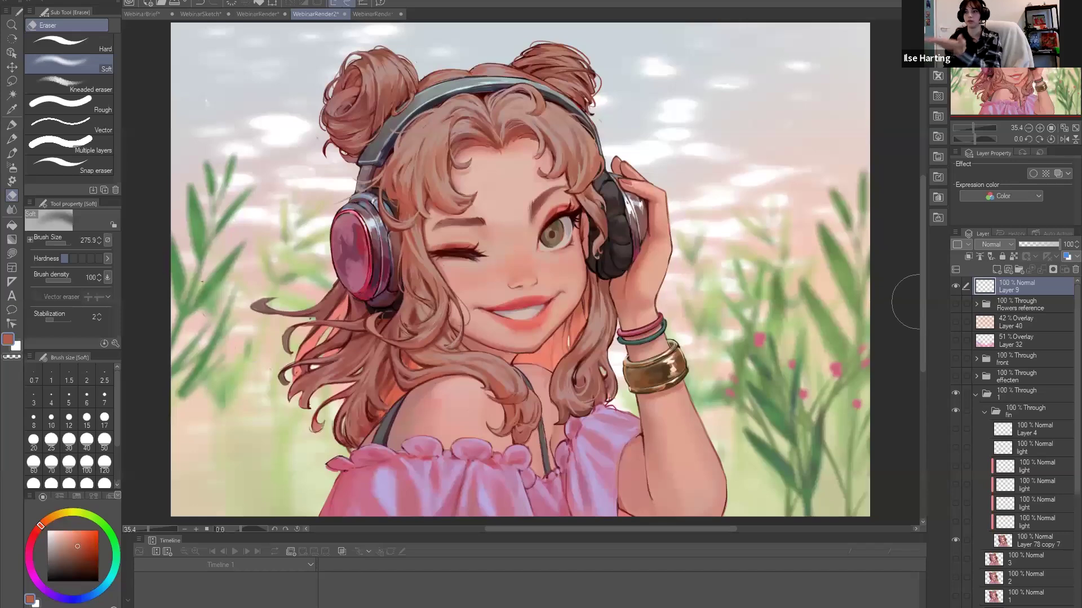
{"action": "scroll", "coordinate": [923, 316], "scroll_direction": "up", "scroll_amount": 1}
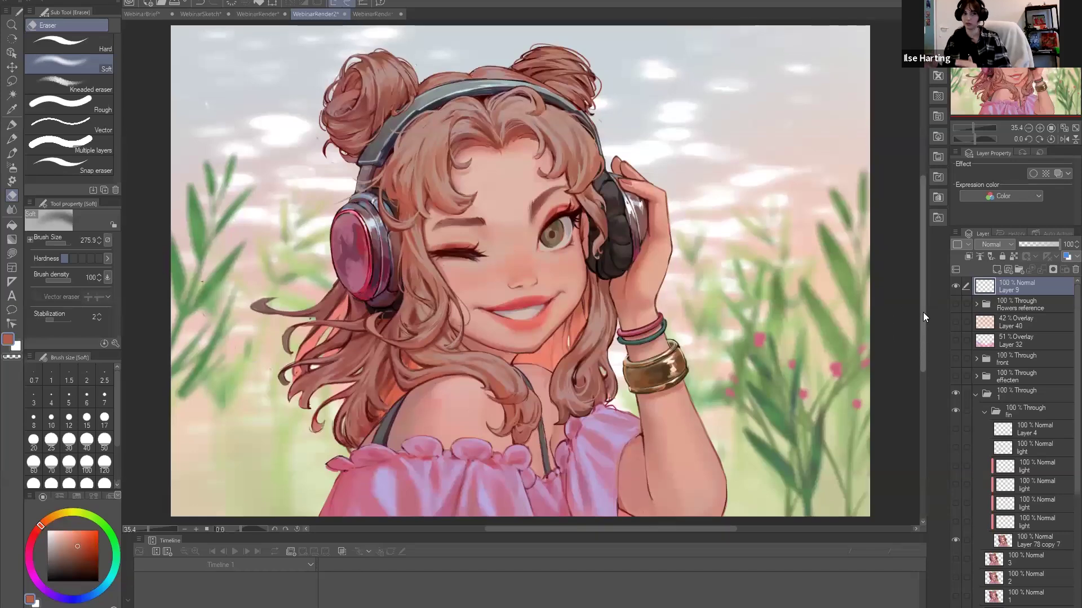
{"action": "scroll", "coordinate": [922, 317], "scroll_direction": "down", "scroll_amount": 1}
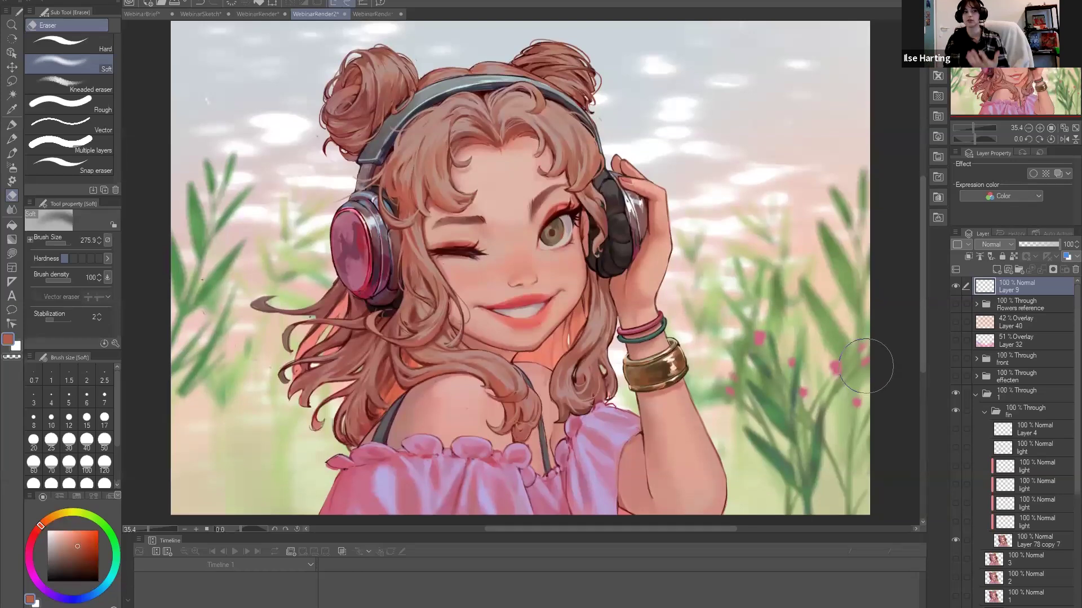
{"action": "scroll", "coordinate": [922, 312], "scroll_direction": "down", "scroll_amount": 1}
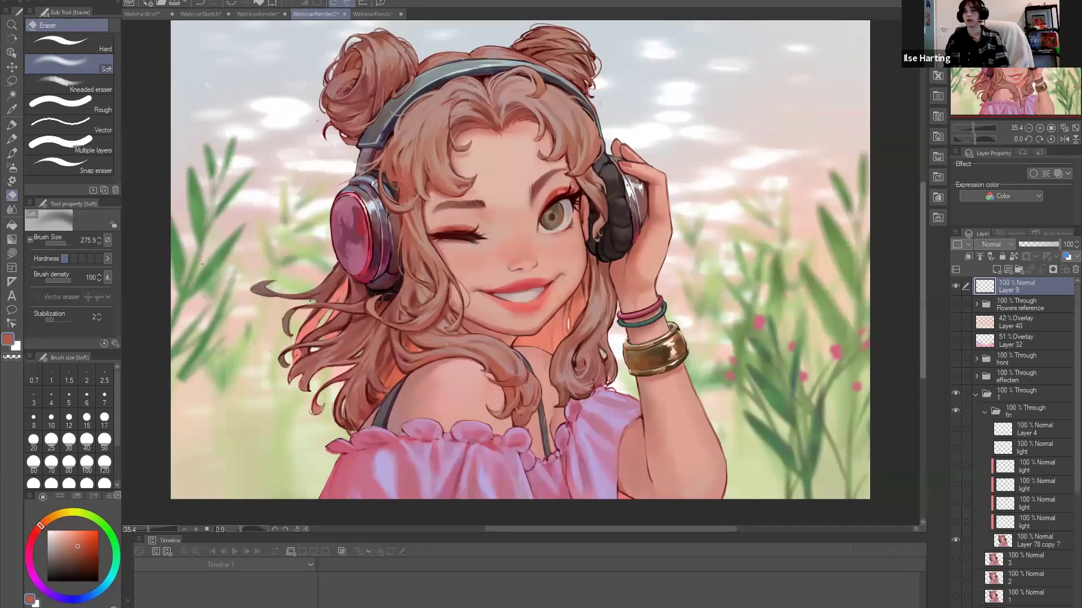
{"action": "scroll", "coordinate": [867, 344], "scroll_direction": "up", "scroll_amount": 1}
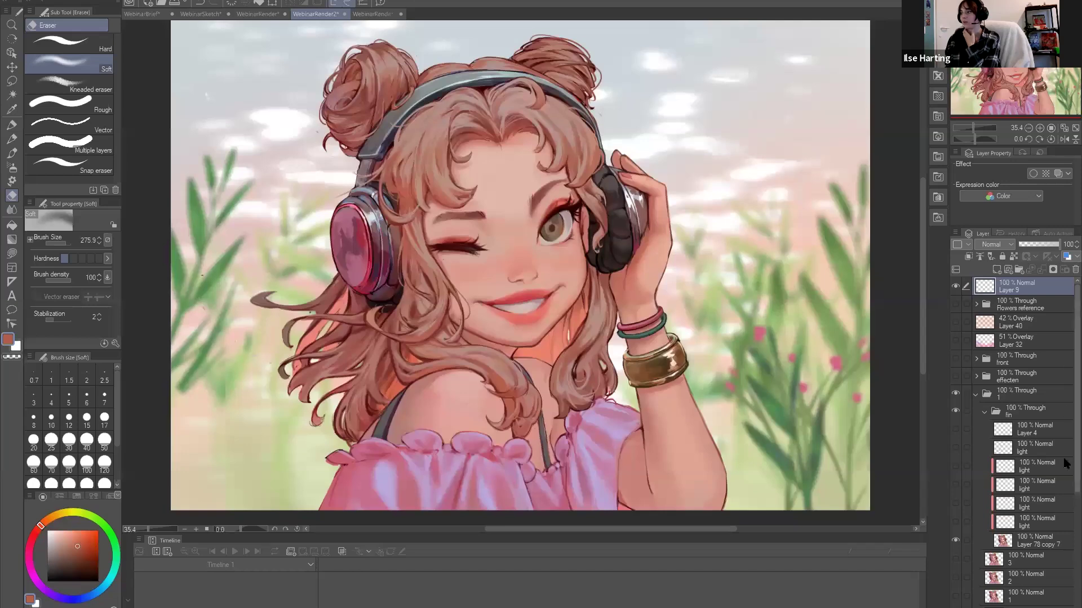
Hide the four "back" layers to show which hair sections behind the figure they contain.
{"action": "scroll", "coordinate": [1064, 475], "scroll_direction": "down", "scroll_amount": 3}
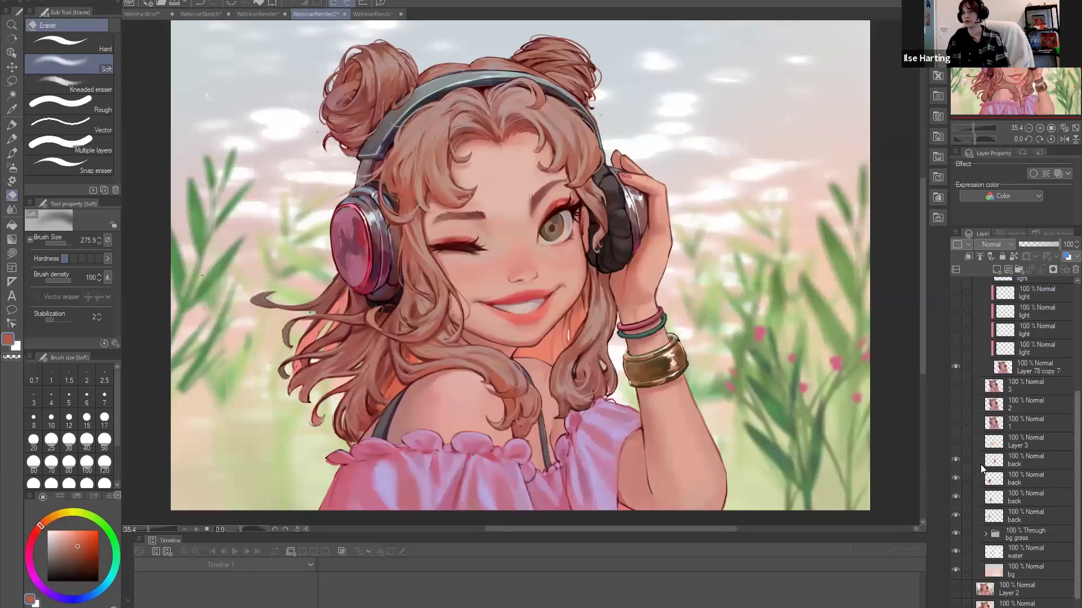
{"action": "scroll", "coordinate": [980, 464], "scroll_direction": "down", "scroll_amount": 1}
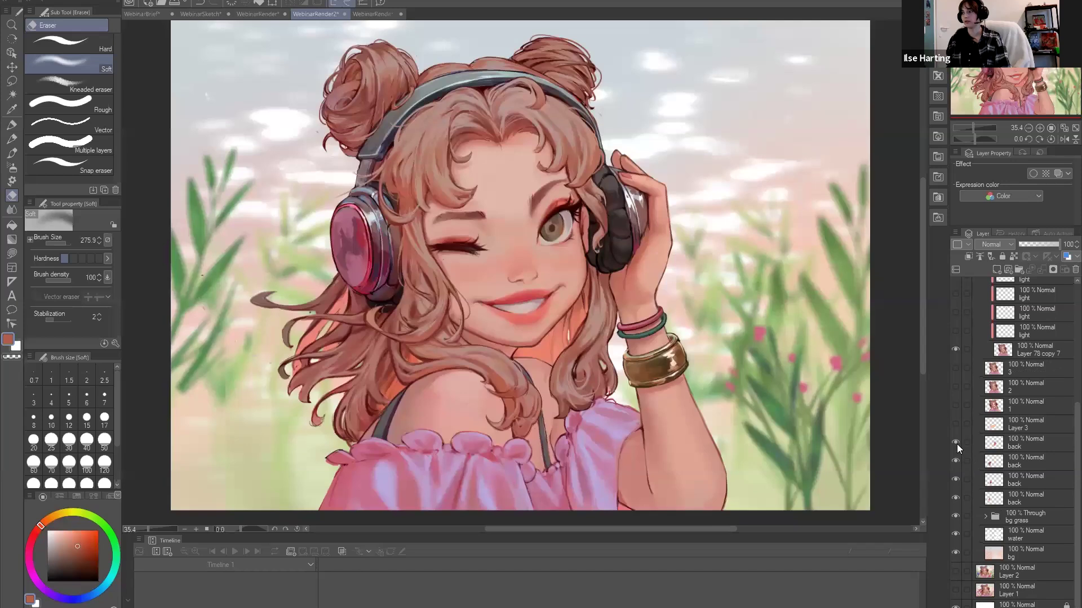
{"action": "left_click", "coordinate": [955, 496]}
{"action": "left_click", "coordinate": [958, 504]}
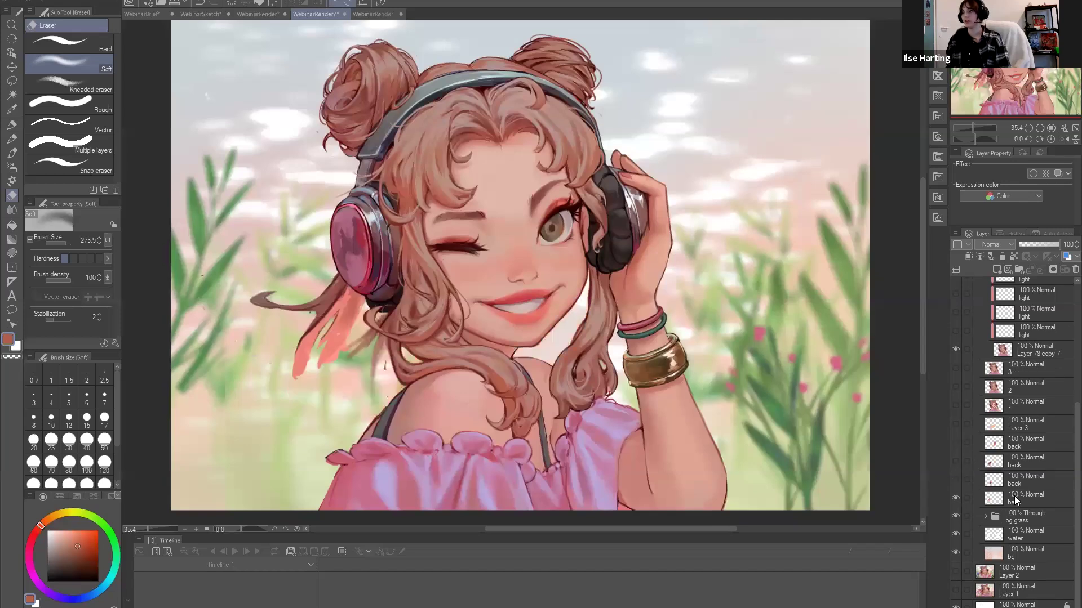
{"action": "left_click", "coordinate": [1032, 499]}
Add a new raster layer above Layer 3 and turn the four "back" hair layers back on.
{"action": "left_click", "coordinate": [1002, 429]}
{"action": "left_click", "coordinate": [997, 270]}
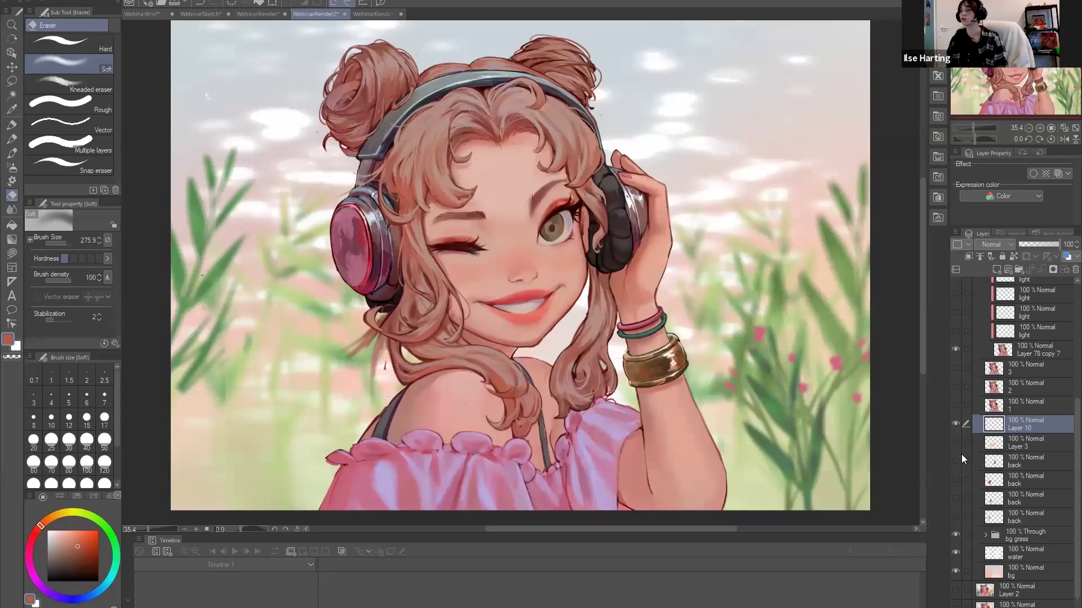
{"action": "left_click_drag", "start_coordinate": [955, 466], "coordinate": [957, 516]}
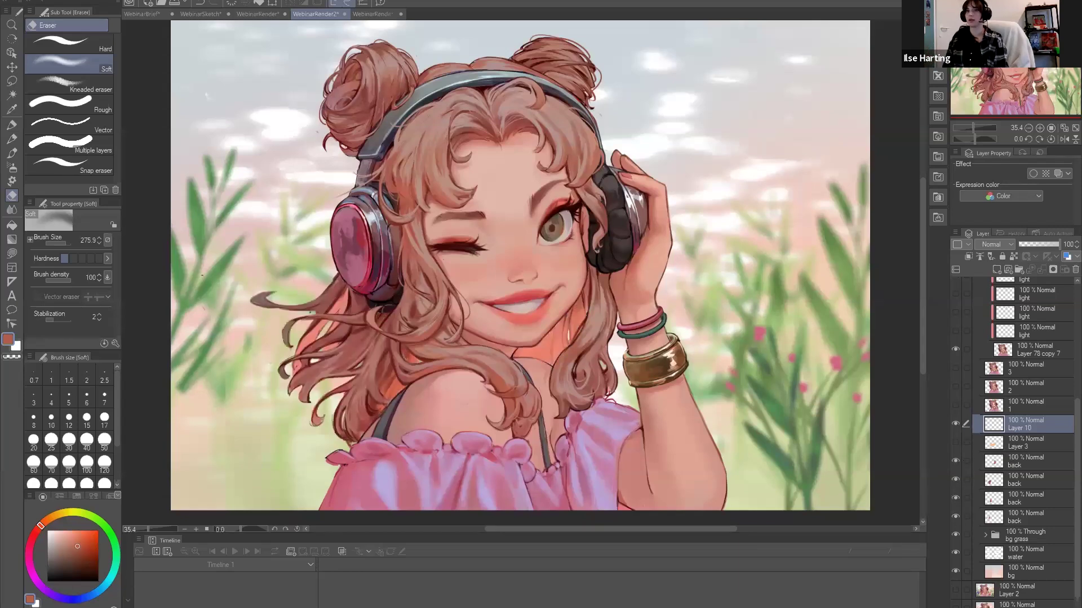
Spray a reddish-brown patch behind the raised hand on the new layer with the Soft airbrush at size 343.9.
{"action": "left_click", "coordinate": [11, 140]}
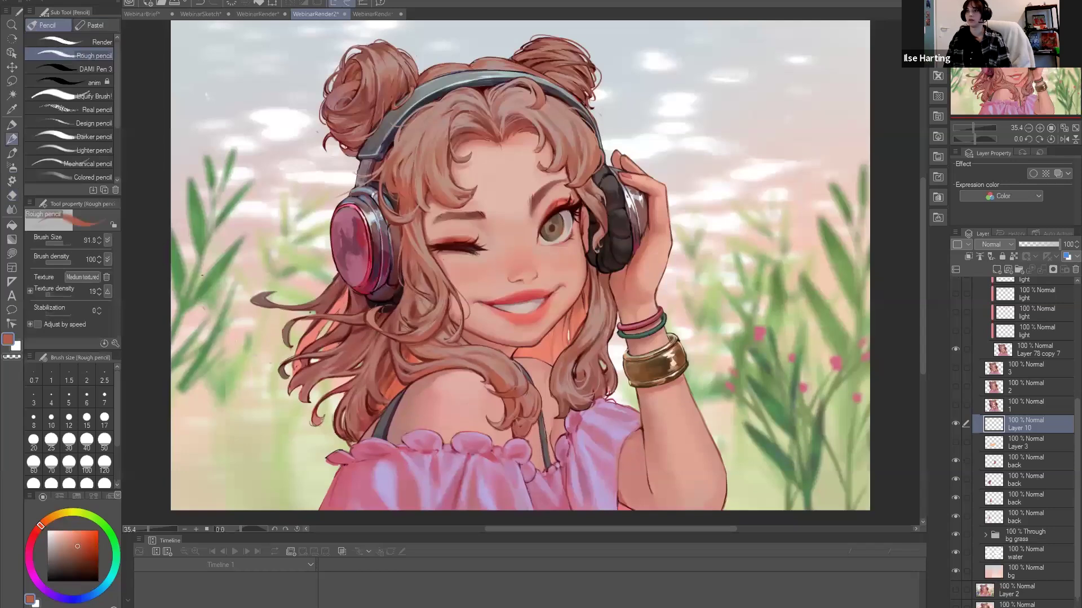
{"action": "key", "text": "b"}
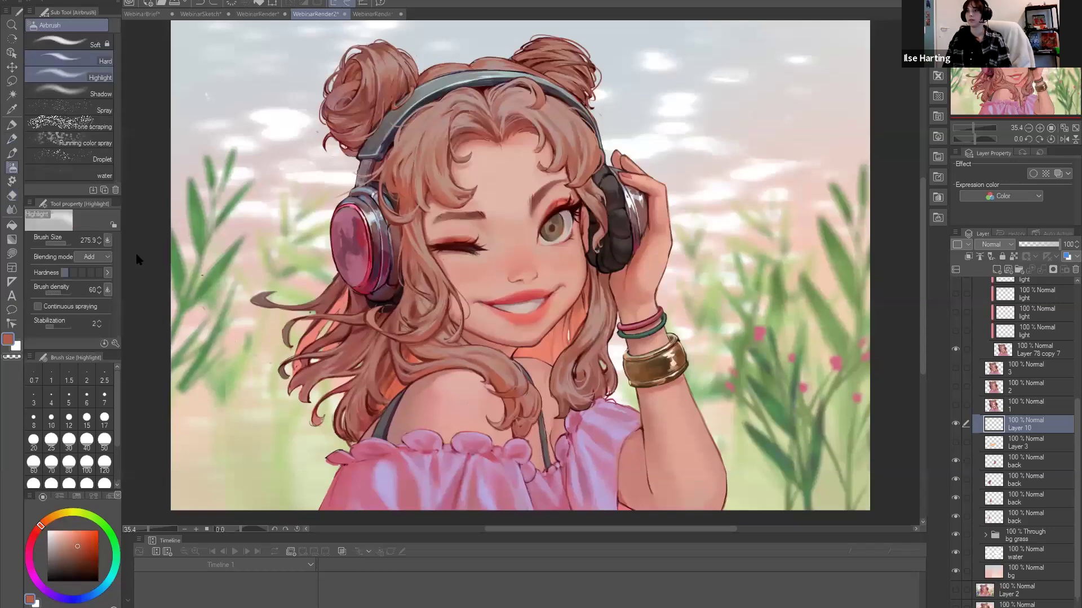
{"action": "left_click", "coordinate": [74, 43]}
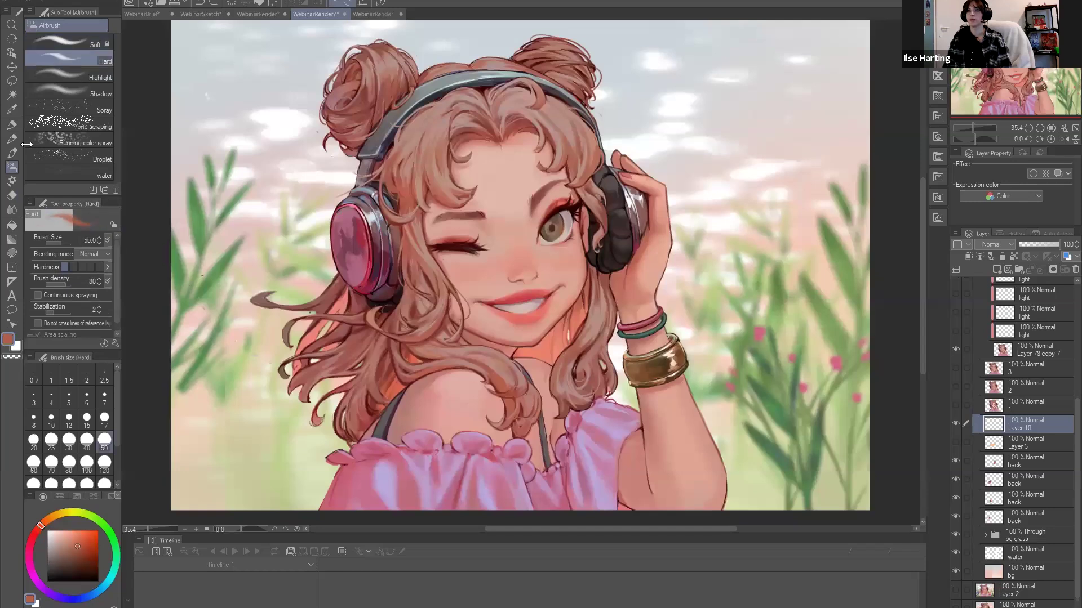
{"action": "left_click_drag", "start_coordinate": [63, 243], "coordinate": [74, 242]}
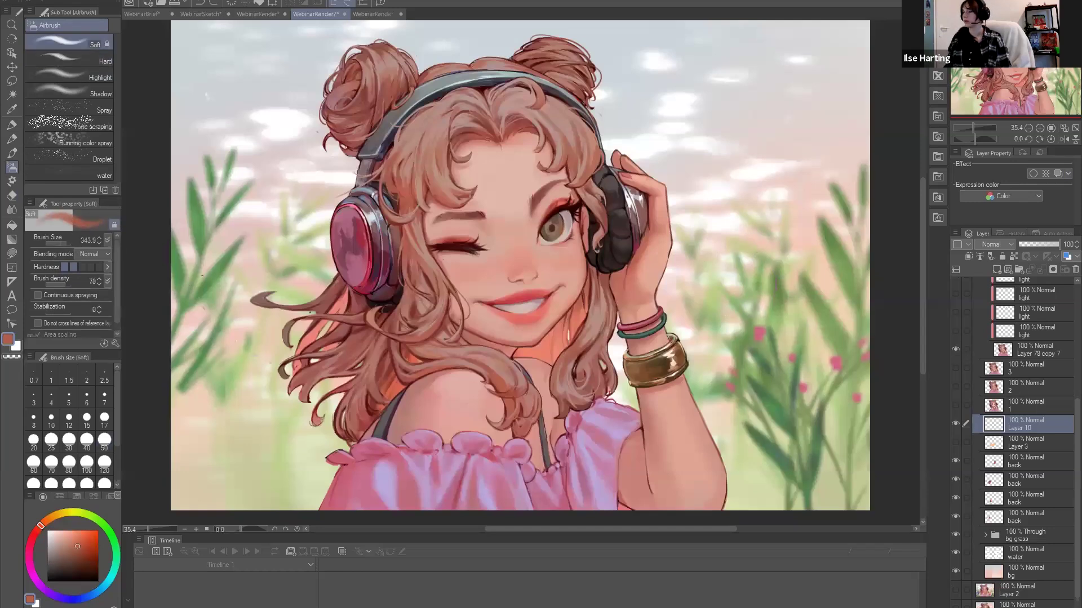
{"action": "left_click", "coordinate": [700, 243]}
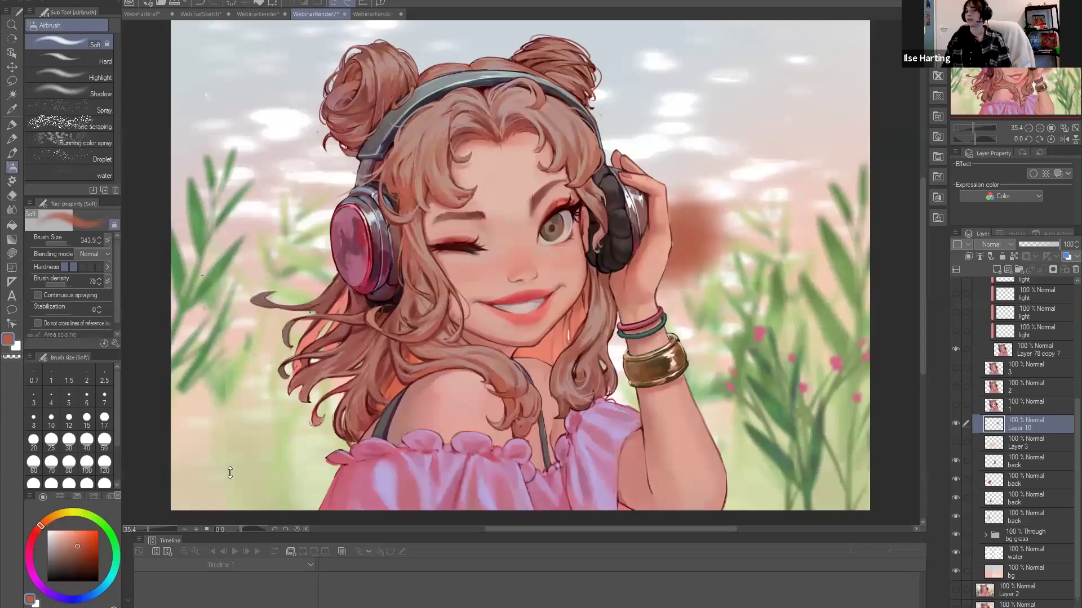
Undo the reddish-brown patch and spray bright orange on Layer 10 behind the neck and lower hair with the Soft airbrush.
{"action": "key", "text": "ctrl+z"}
{"action": "left_click", "coordinate": [82, 530]}
{"action": "left_click", "coordinate": [43, 522]}
{"action": "left_click", "coordinate": [90, 530]}
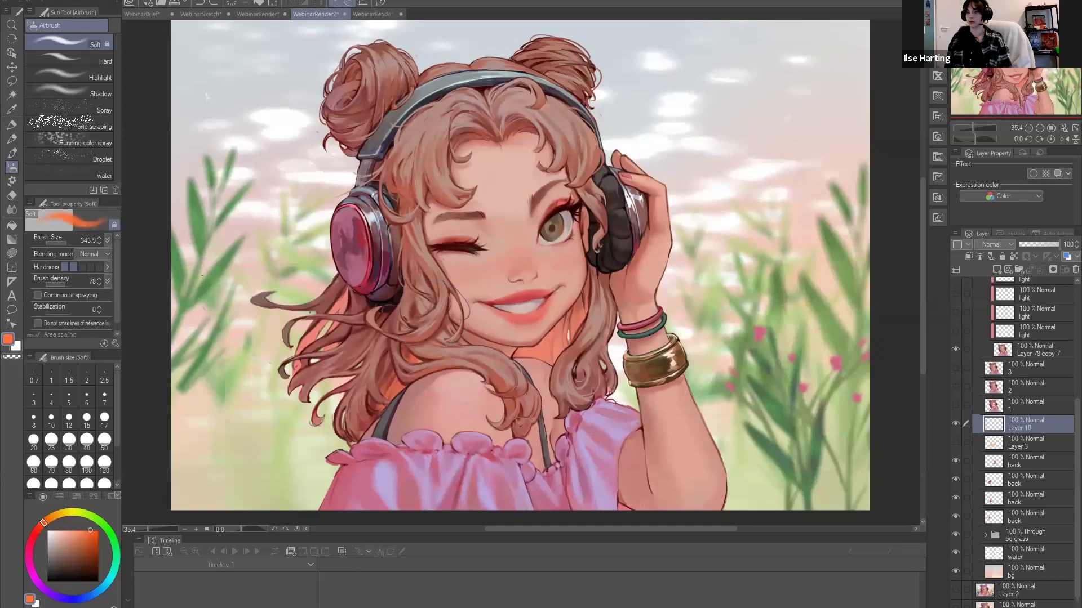
{"action": "left_click_drag", "start_coordinate": [553, 315], "coordinate": [362, 372]}
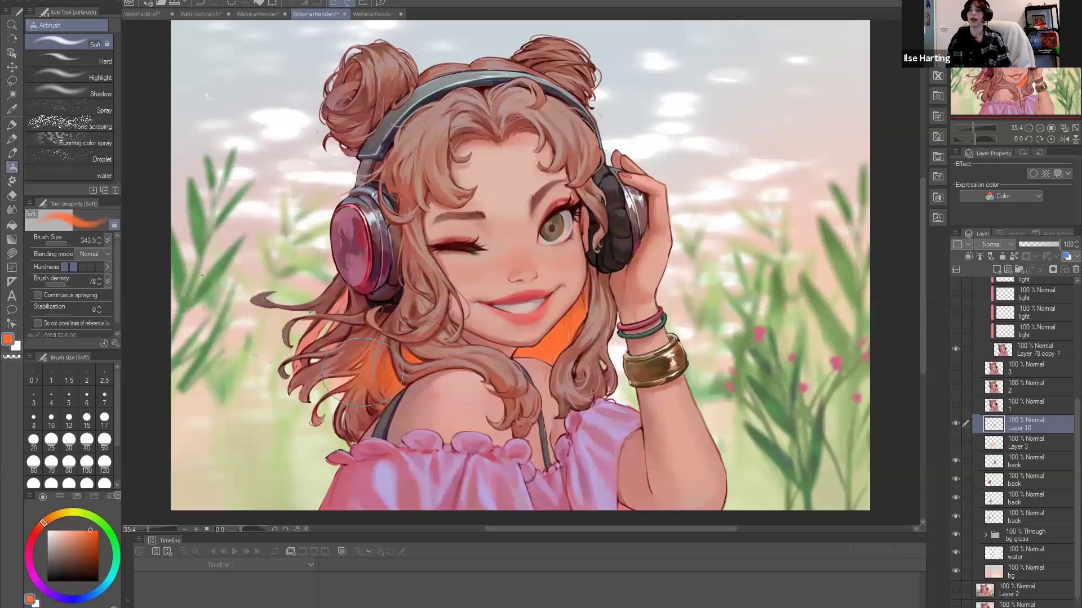
Spray red over the orange glow behind the hair and undo both sprayed colours on Layer 10.
{"action": "left_click", "coordinate": [87, 530]}
{"action": "left_click", "coordinate": [37, 531]}
{"action": "left_click_drag", "start_coordinate": [421, 336], "coordinate": [389, 384]}
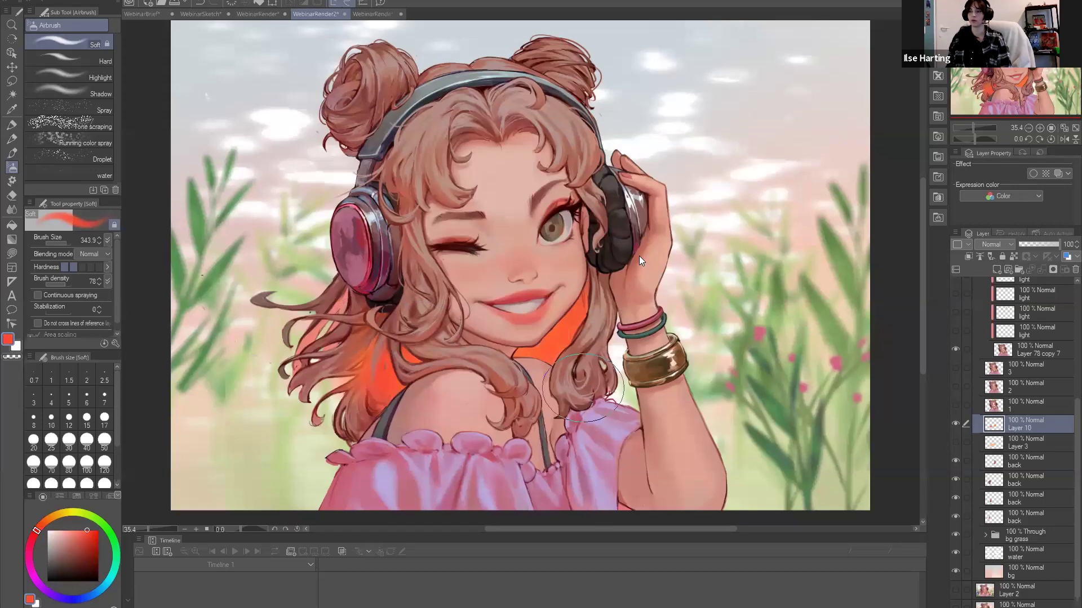
{"action": "key", "text": "ctrl+z"}
{"action": "key", "text": "ctrl+z"}
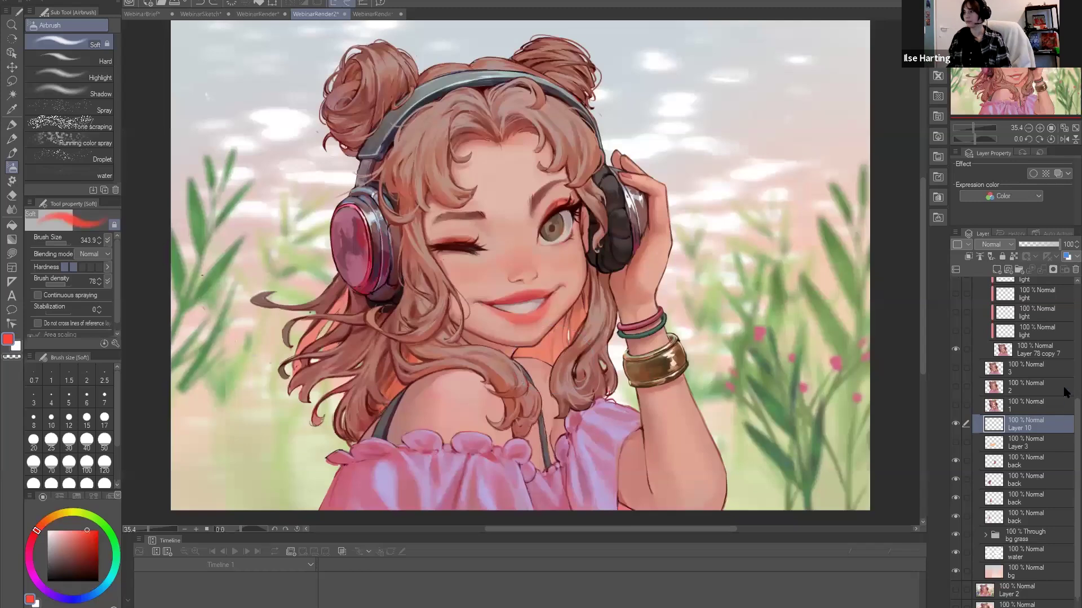
Turn on the five "light" layers and Layer 4 above Layer 78 copy 7, and make Layer 4 the active layer.
{"action": "scroll", "coordinate": [957, 411], "scroll_direction": "up", "scroll_amount": 3}
{"action": "left_click", "coordinate": [955, 412]}
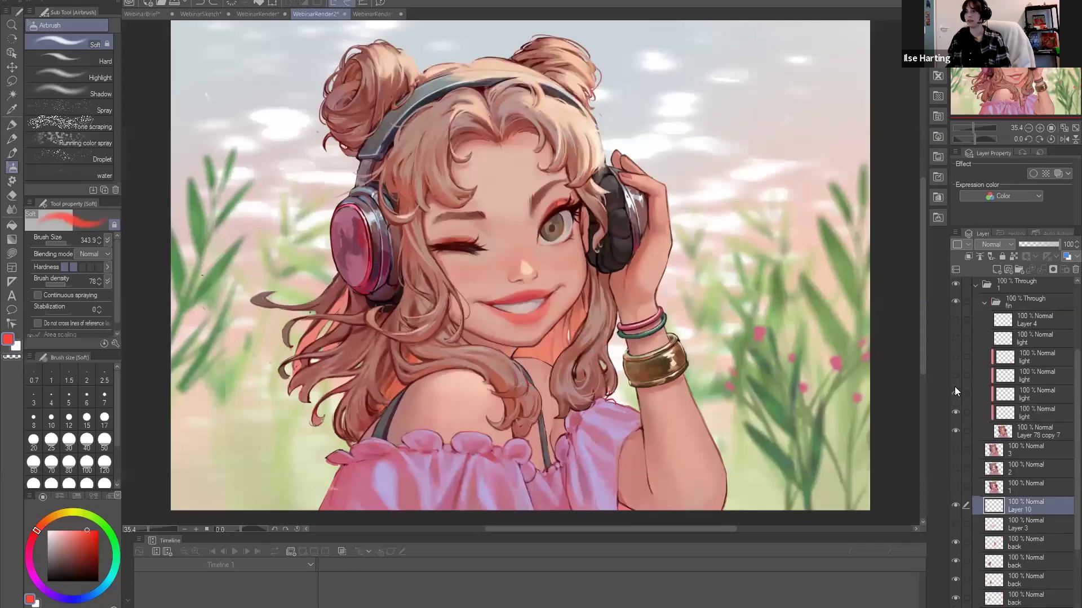
{"action": "left_click", "coordinate": [956, 371]}
{"action": "left_click", "coordinate": [956, 355]}
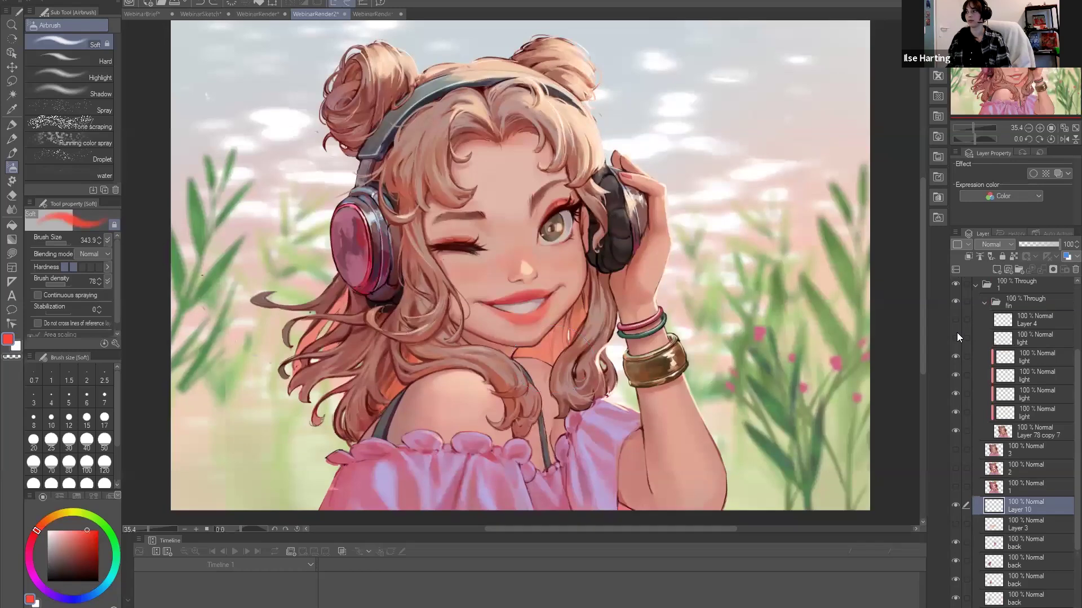
{"action": "left_click", "coordinate": [1021, 321]}
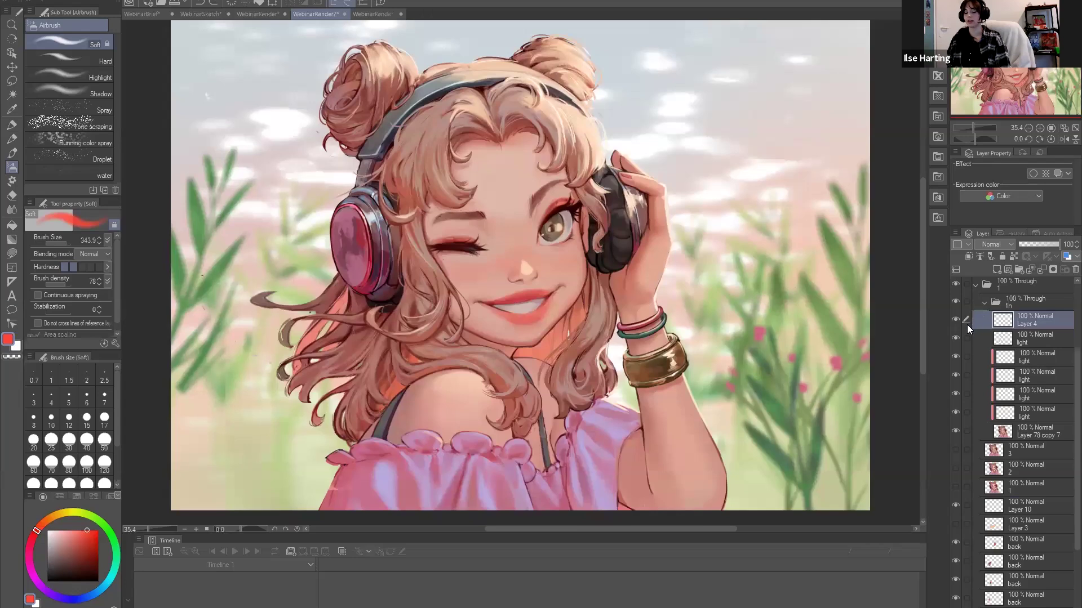
Build a combined selection from the painted areas of the "light" layers.
{"action": "left_click", "coordinate": [1002, 321], "text": "ctrl"}
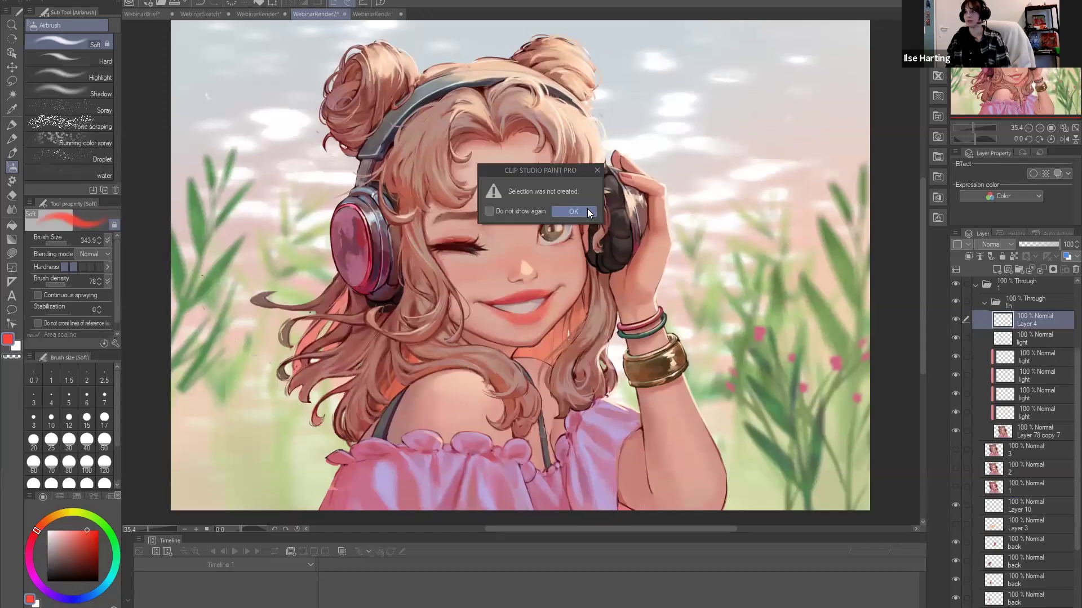
{"action": "key", "text": "Return"}
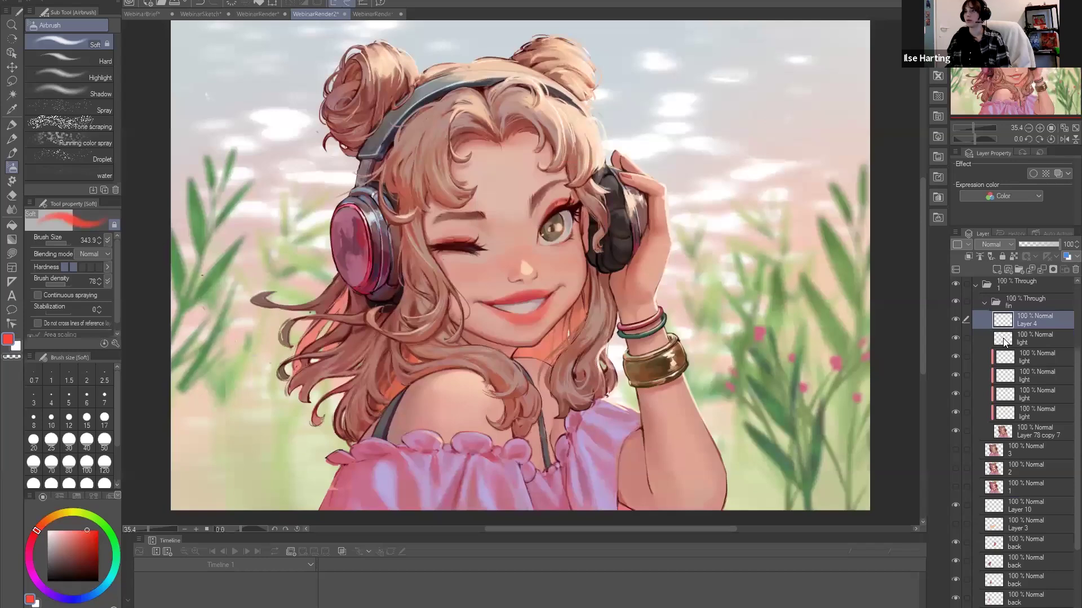
{"action": "left_click", "coordinate": [1002, 338], "text": "ctrl"}
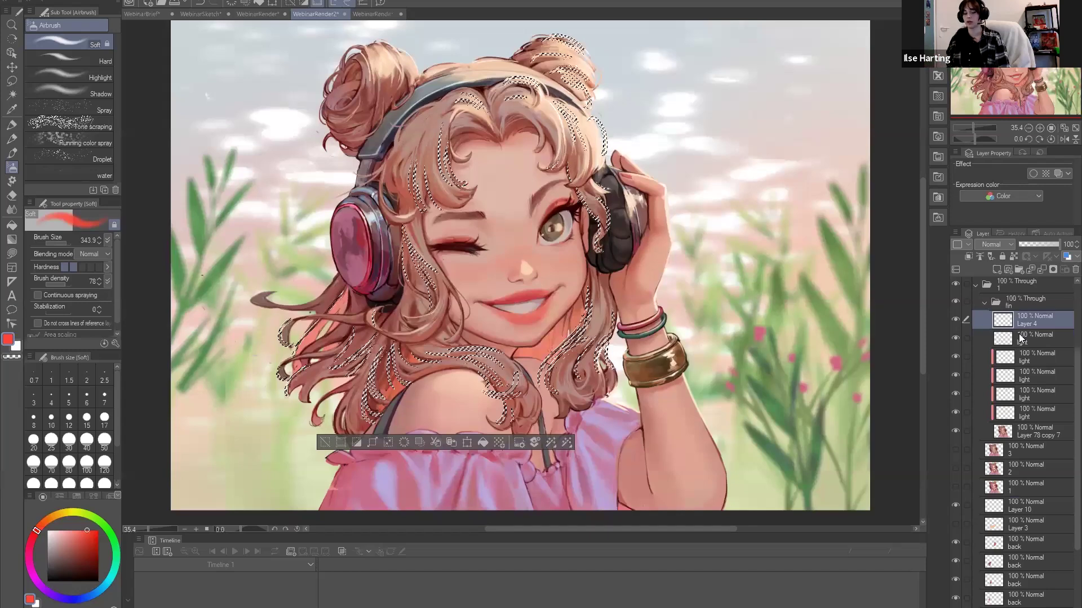
{"action": "left_click", "coordinate": [1005, 395], "text": "ctrl+shift"}
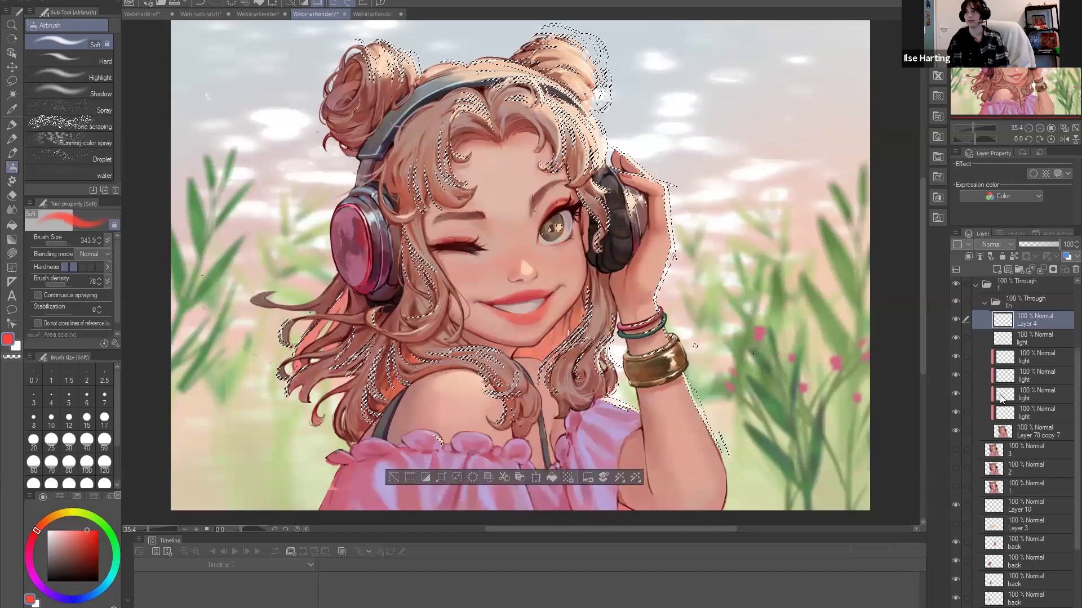
{"action": "left_click", "coordinate": [999, 398], "text": "ctrl+shift"}
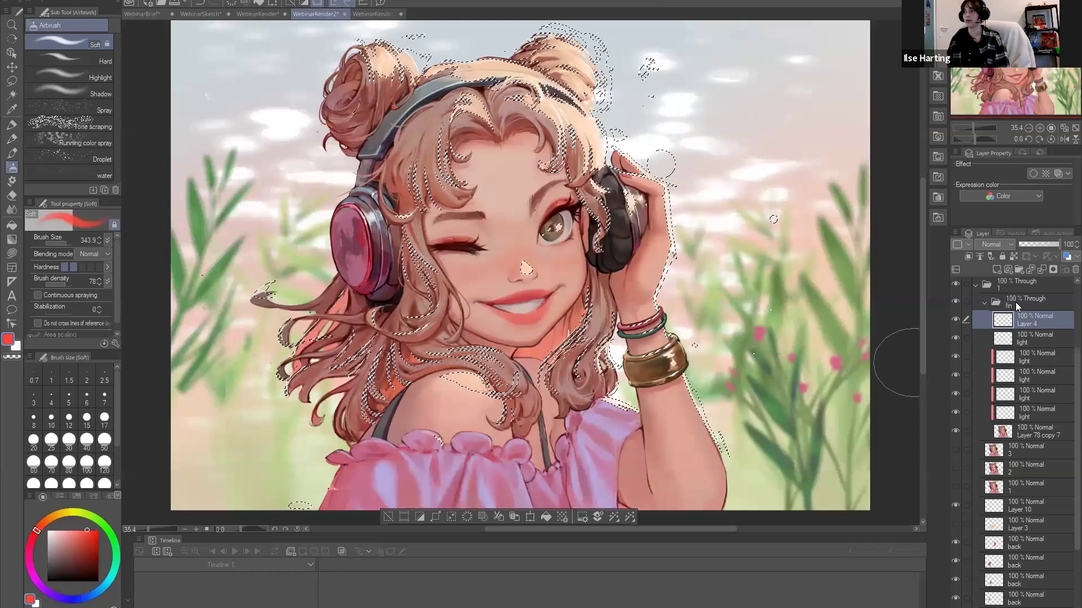
Add a new raster layer above Layer 4 and hide Layer 4 and the five "light" layers.
{"action": "left_click", "coordinate": [995, 268]}
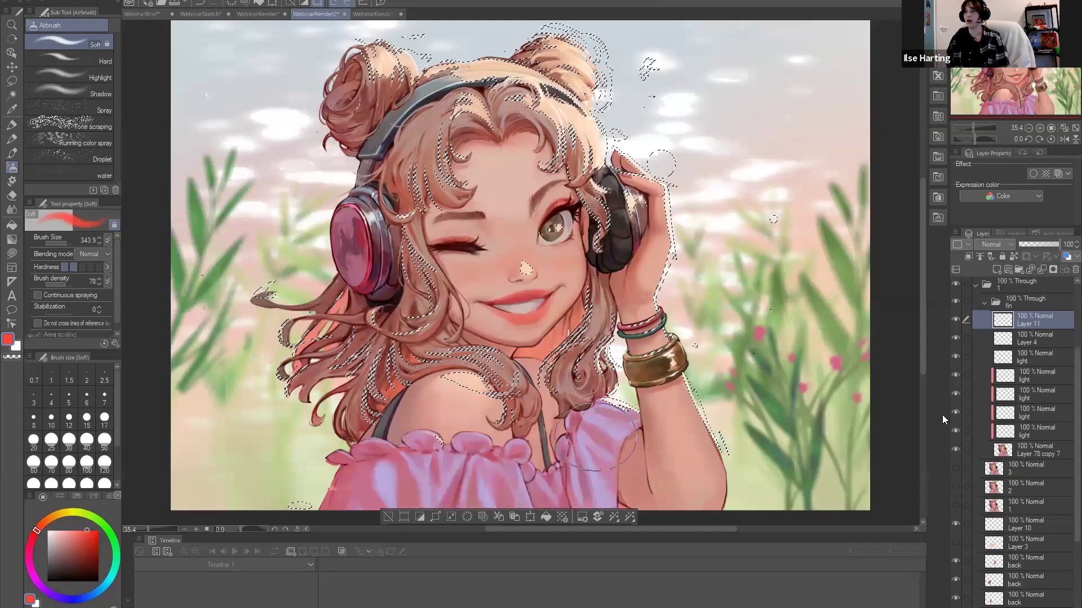
{"action": "left_click_drag", "start_coordinate": [955, 337], "coordinate": [955, 430]}
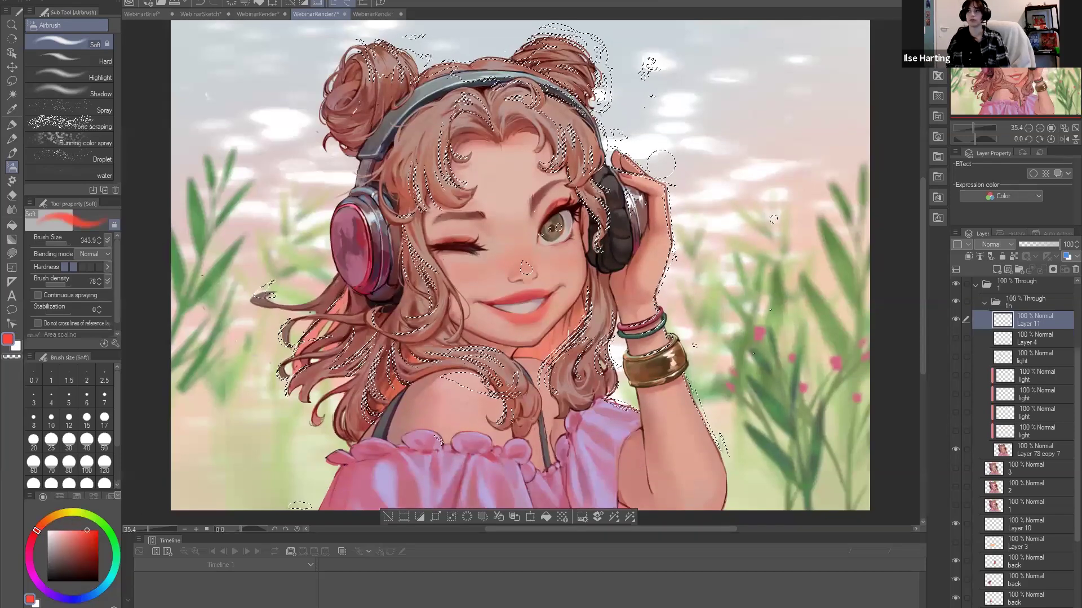
Spray orange inside the light-shaped selection over the upper hair and raised hand, and undo the stroke.
{"action": "left_click", "coordinate": [52, 517]}
{"action": "mouse_move", "coordinate": [428, 62]}
{"action": "left_mouse_down"}
{"action": "mouse_move", "coordinate": [701, 109]}
{"action": "mouse_move", "coordinate": [662, 163]}
{"action": "left_mouse_up"}
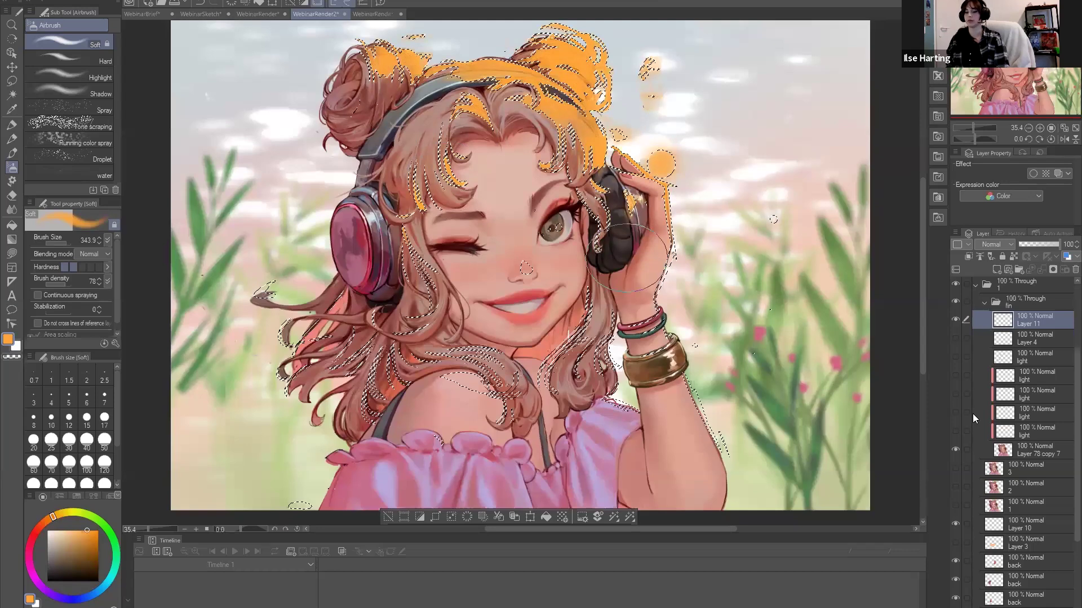
{"action": "key", "text": "ctrl+z"}
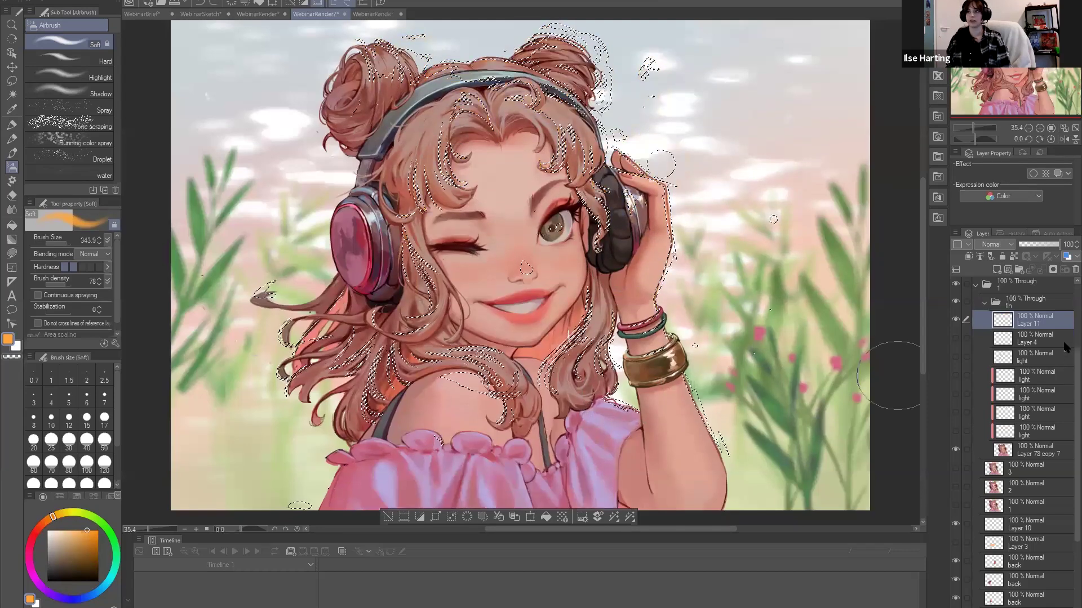
Clear the selection and turn the five "light" layers back on.
{"action": "key", "text": "ctrl+d"}
{"action": "scroll", "coordinate": [1065, 347], "scroll_direction": "up", "scroll_amount": 1}
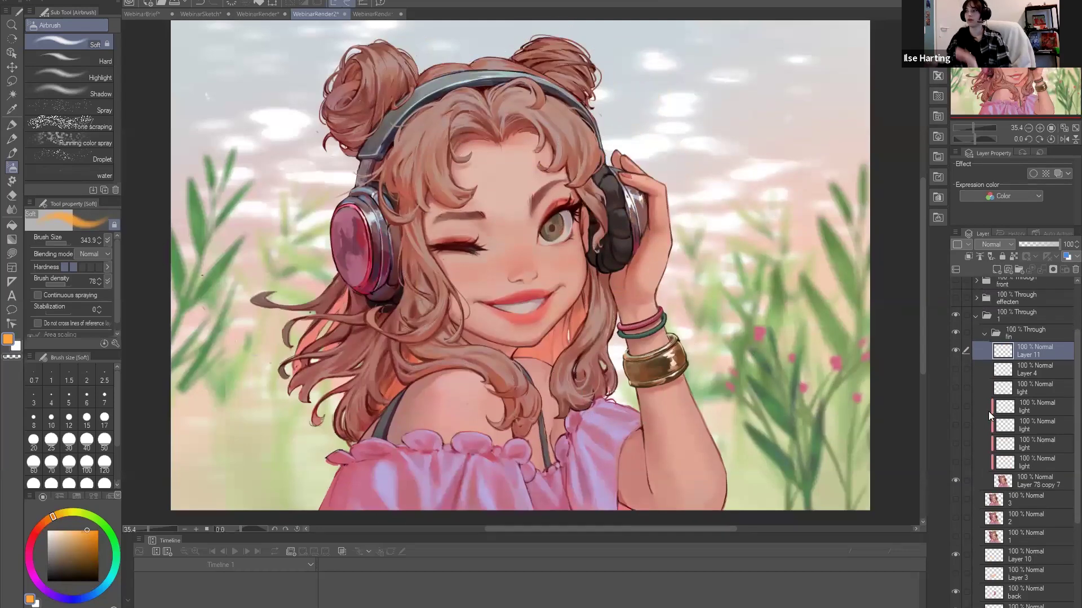
{"action": "left_click_drag", "start_coordinate": [956, 388], "coordinate": [953, 462]}
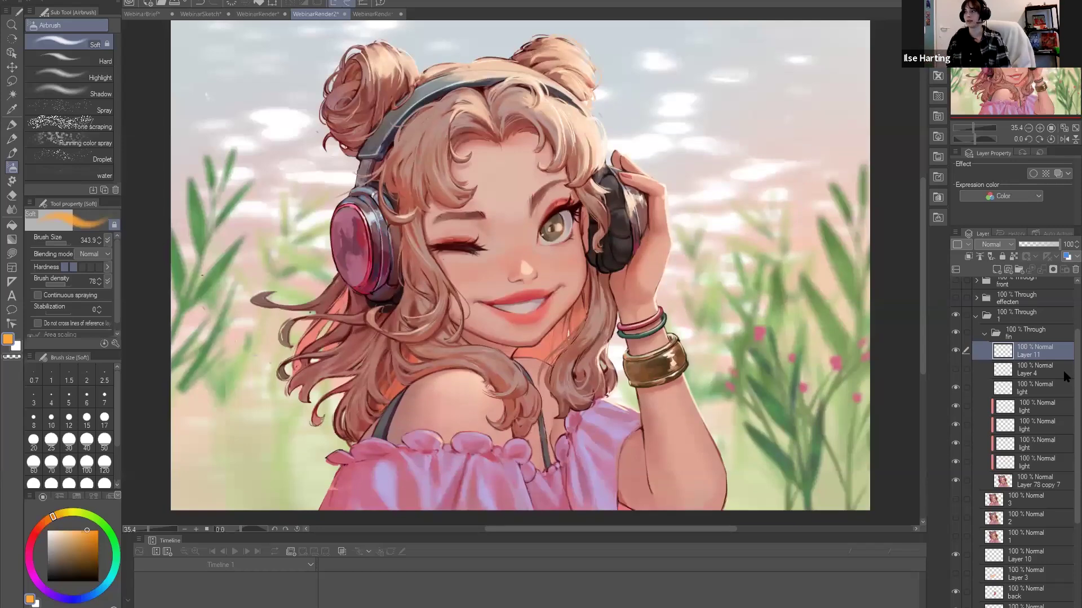
Hide the layers in the bg grass folder from Layer 5 down to Layer 50 copy, keeping only Layer 49 copy 2 shown.
{"action": "scroll", "coordinate": [1066, 342], "scroll_direction": "up", "scroll_amount": 3}
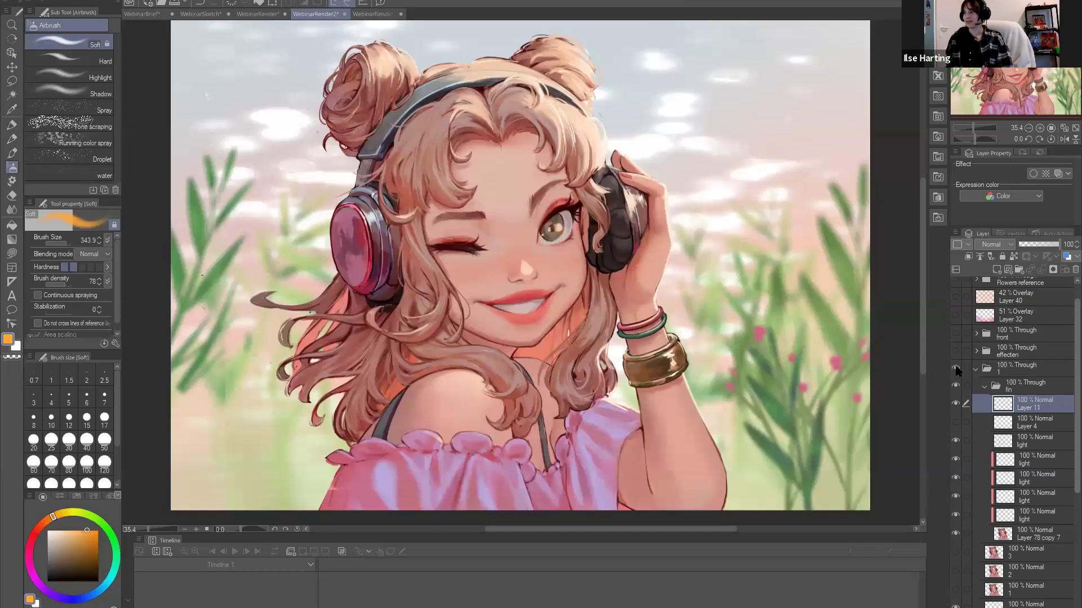
{"action": "scroll", "coordinate": [957, 364], "scroll_direction": "up", "scroll_amount": 1}
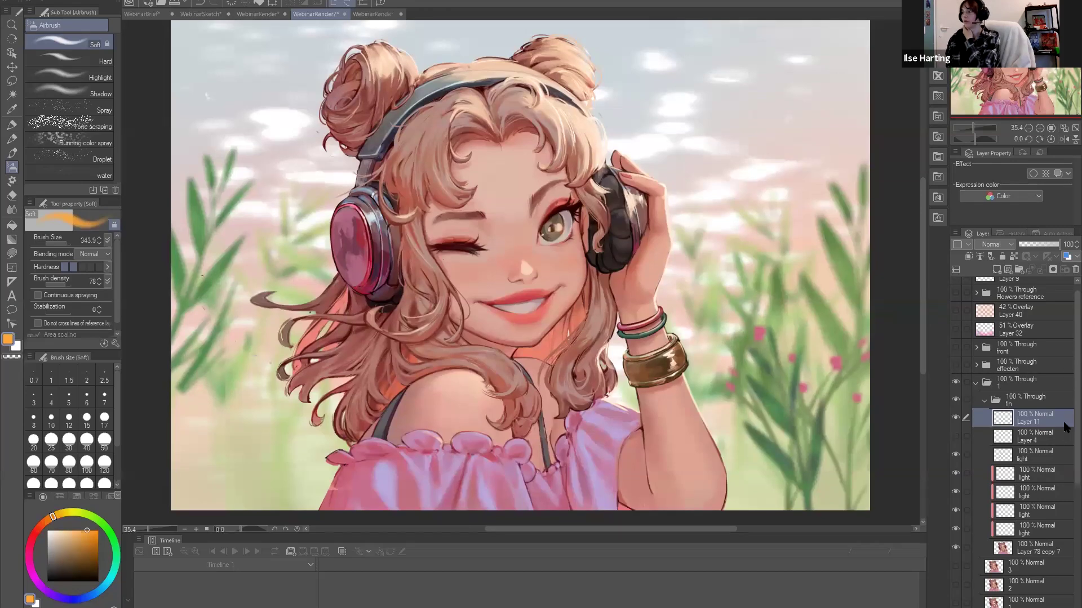
{"action": "scroll", "coordinate": [1065, 494], "scroll_direction": "down", "scroll_amount": 15}
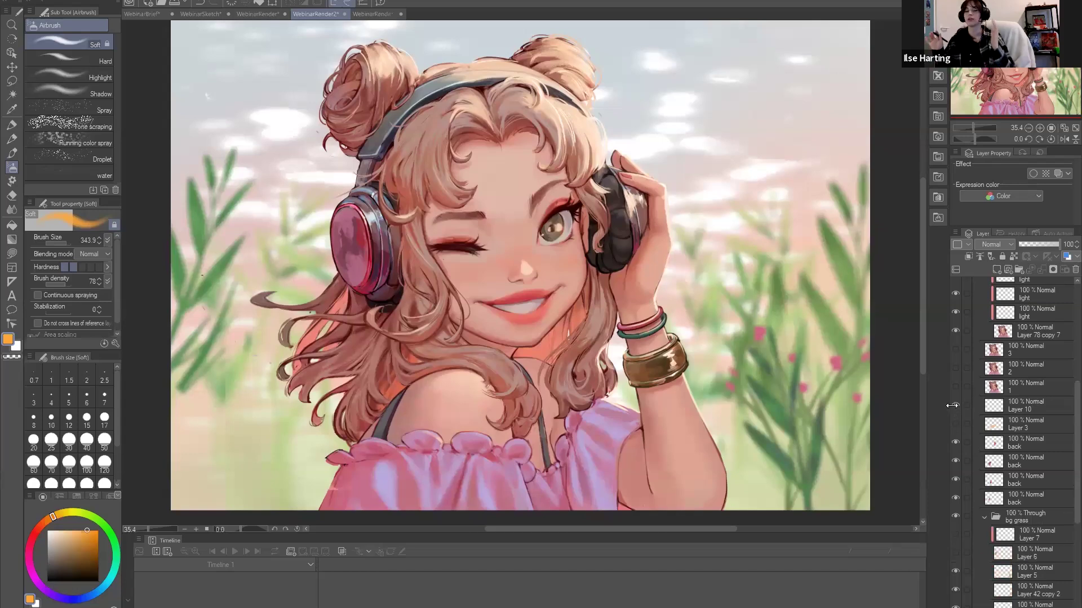
{"action": "scroll", "coordinate": [958, 406], "scroll_direction": "down", "scroll_amount": 12}
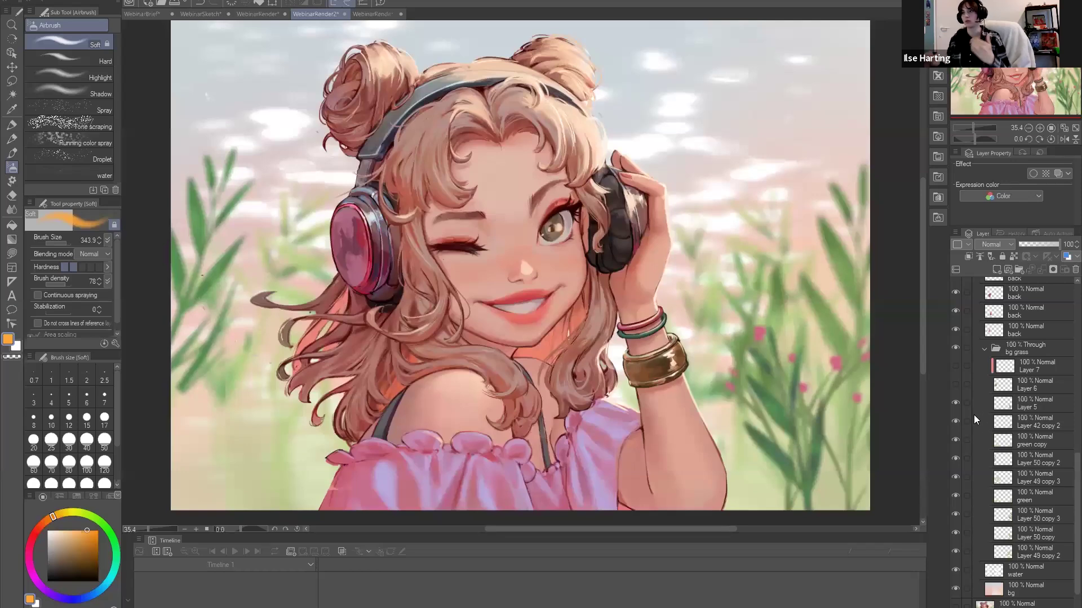
{"action": "left_click", "coordinate": [956, 404]}
{"action": "left_click", "coordinate": [956, 422]}
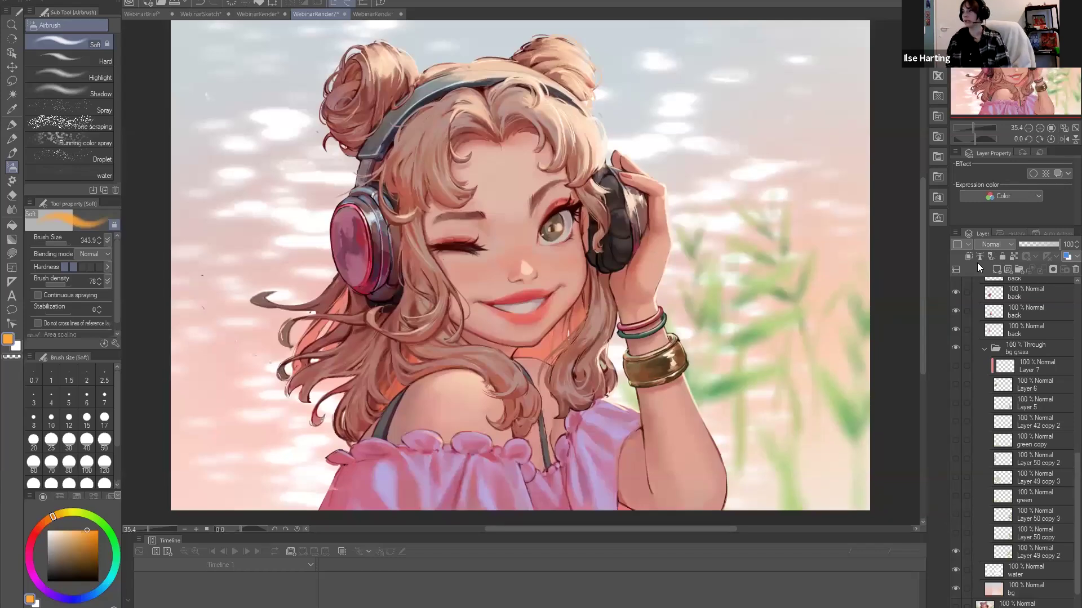
Draw an orange leafy stem beside the pink ear cup with Lasso fill on a new, unclipped raster layer above Layer 6.
{"action": "key", "text": "ctrl+shift+n"}
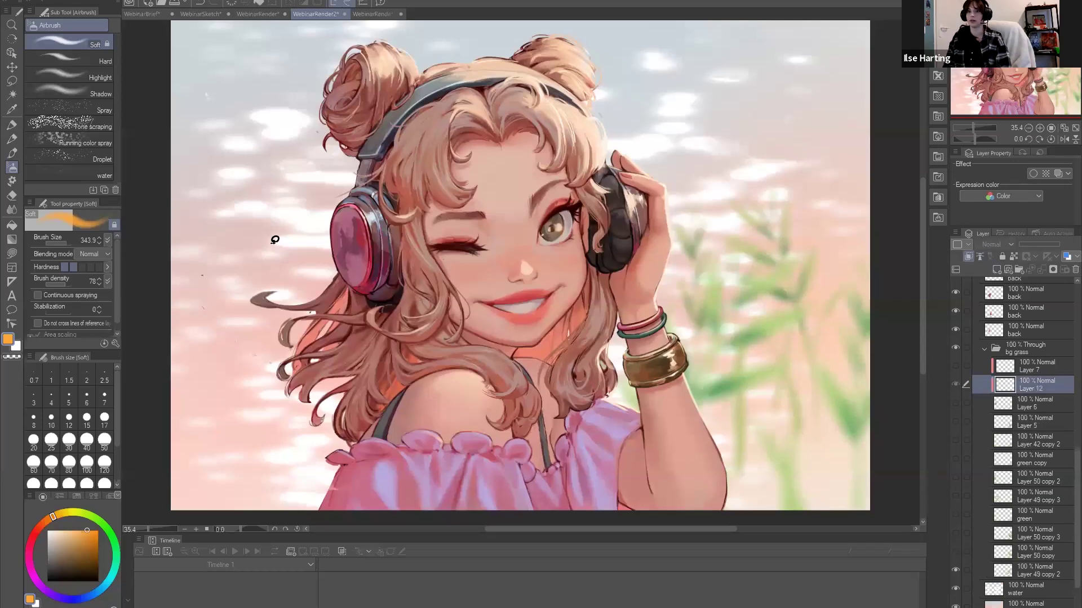
{"action": "left_click", "coordinate": [11, 253]}
{"action": "mouse_move", "coordinate": [225, 286]}
{"action": "left_mouse_down"}
{"action": "mouse_move", "coordinate": [227, 242]}
{"action": "mouse_move", "coordinate": [201, 193]}
{"action": "mouse_move", "coordinate": [230, 235]}
{"action": "mouse_move", "coordinate": [201, 197]}
{"action": "left_mouse_up"}
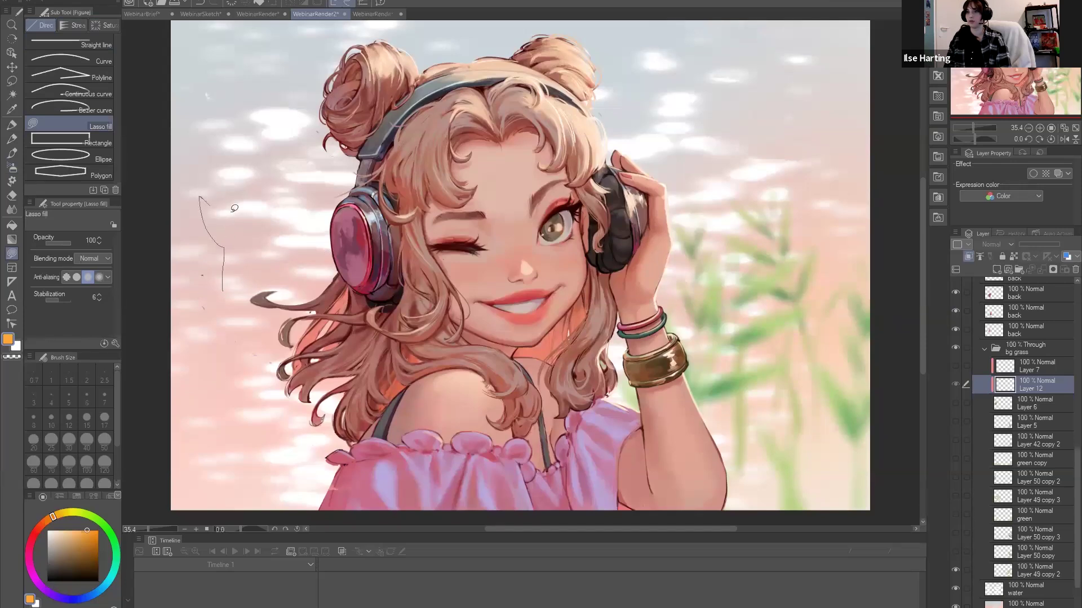
{"action": "mouse_move", "coordinate": [225, 237]}
{"action": "left_mouse_down"}
{"action": "mouse_move", "coordinate": [244, 158]}
{"action": "mouse_move", "coordinate": [240, 183]}
{"action": "mouse_move", "coordinate": [265, 184]}
{"action": "mouse_move", "coordinate": [239, 199]}
{"action": "mouse_move", "coordinate": [287, 206]}
{"action": "mouse_move", "coordinate": [235, 248]}
{"action": "mouse_move", "coordinate": [228, 294]}
{"action": "left_mouse_up"}
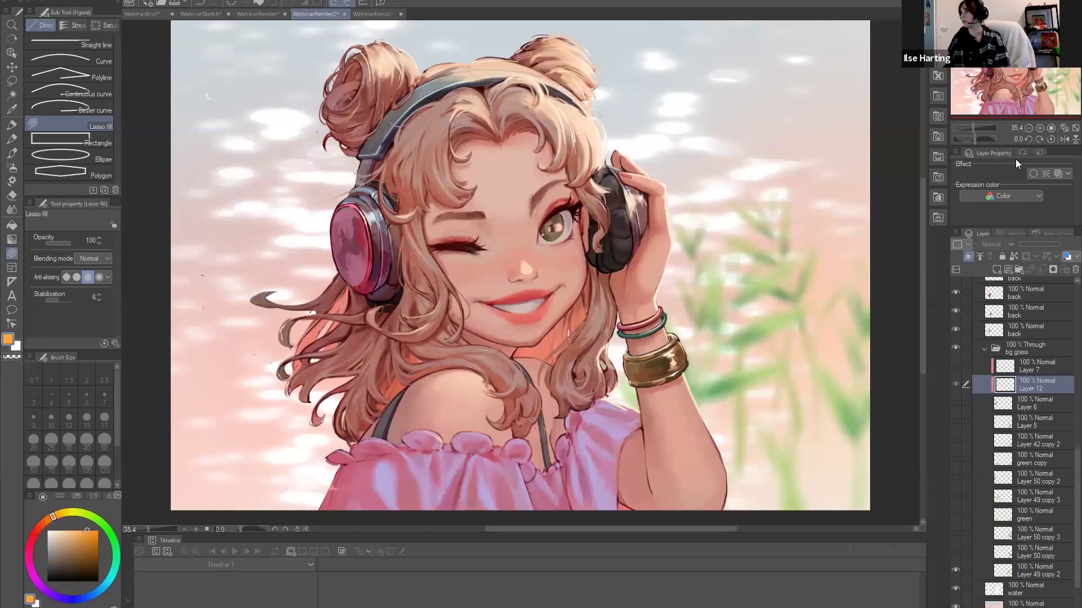
{"action": "right_click", "coordinate": [1024, 386]}
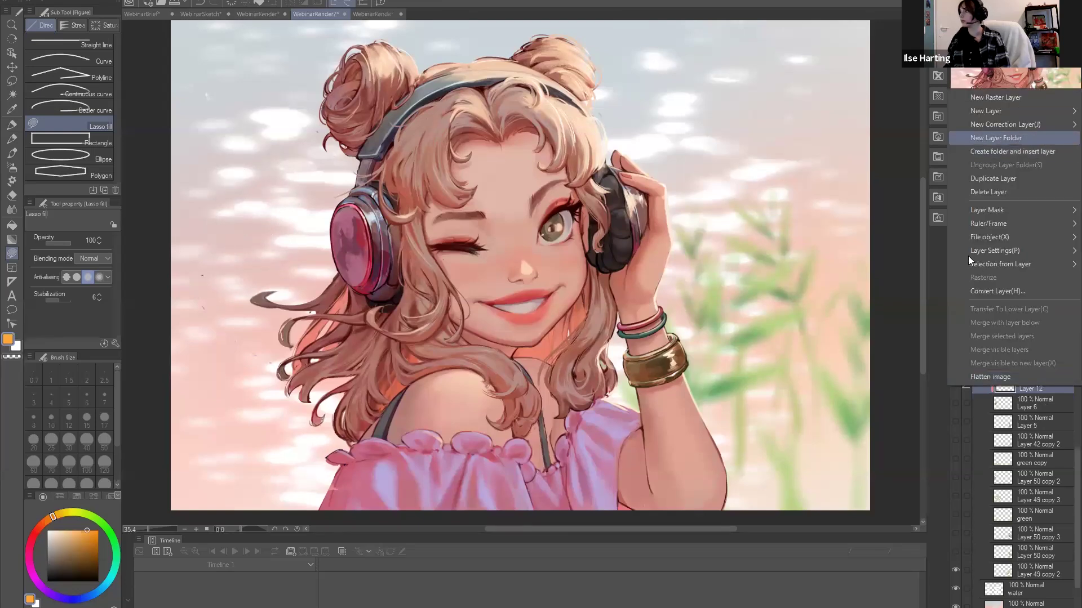
{"action": "key", "text": "Escape"}
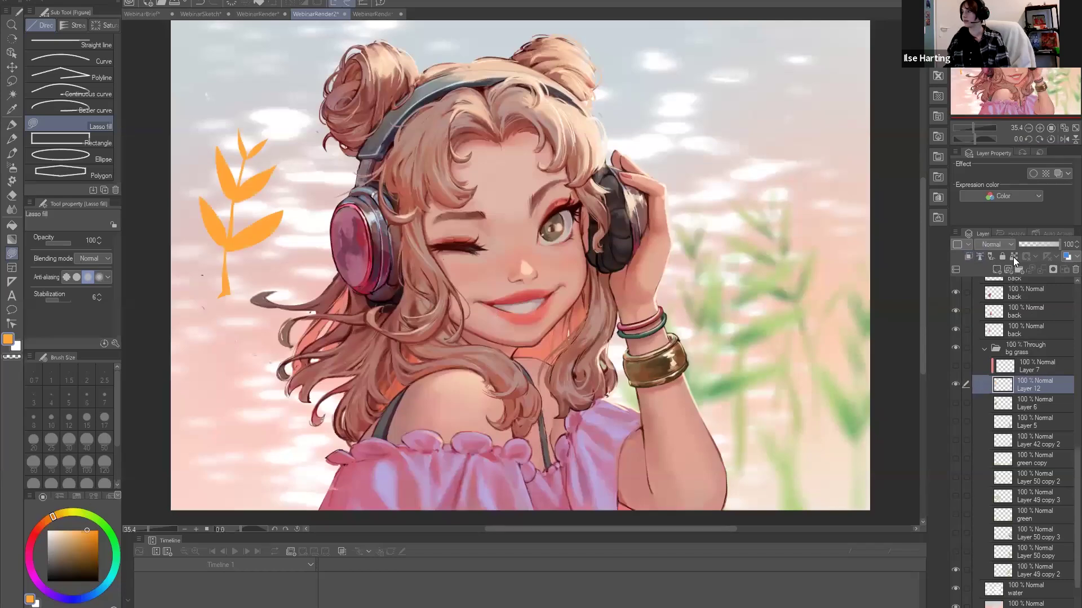
Lock the transparent pixels of Layer 12 and turn on all the grass layers below it in the bg grass folder.
{"action": "left_click", "coordinate": [82, 510]}
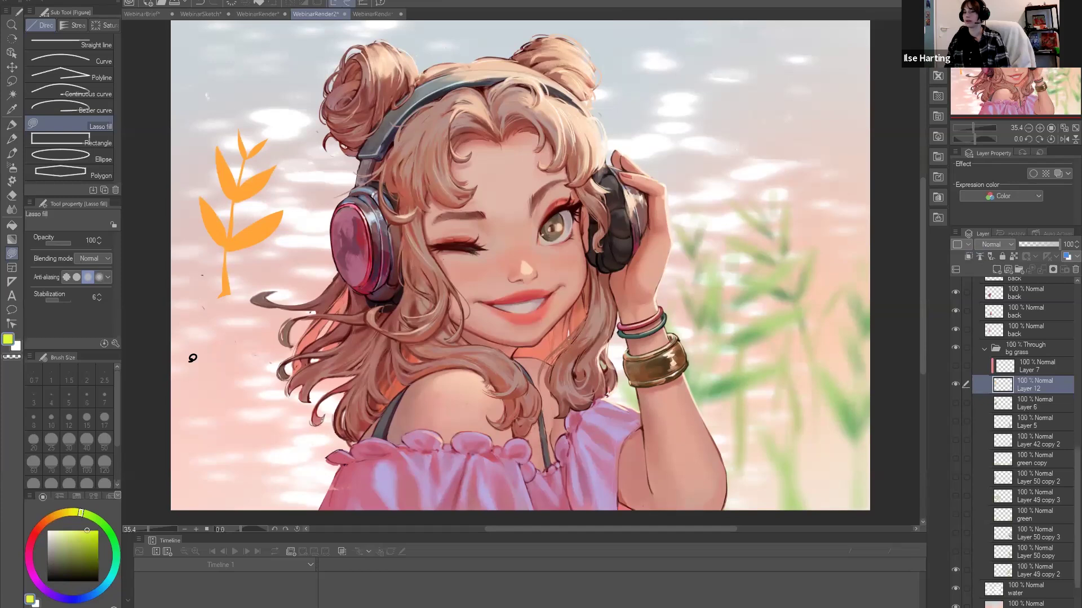
{"action": "key", "text": "b"}
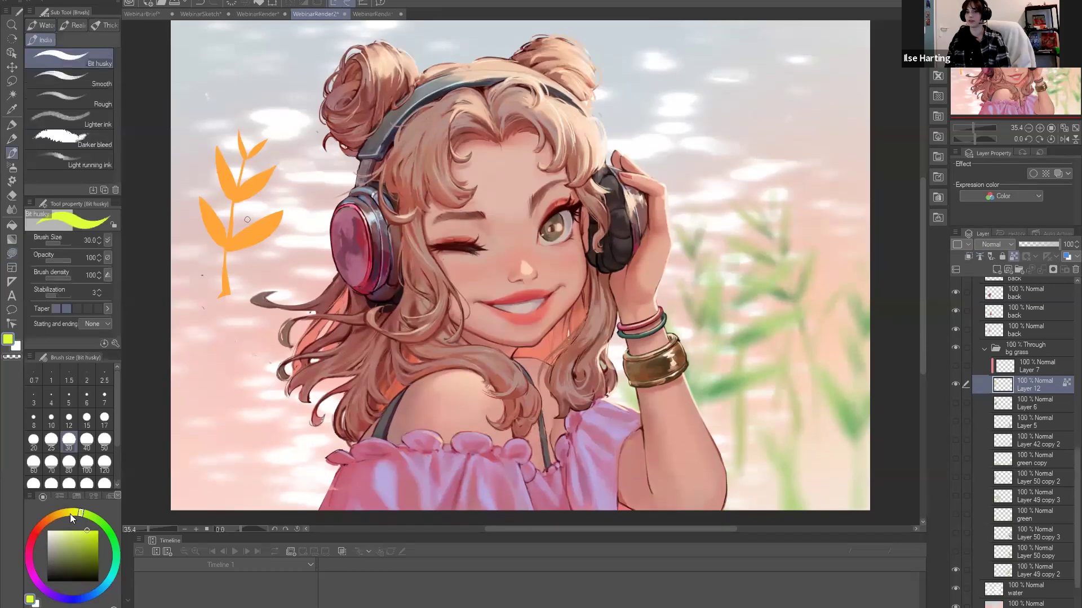
{"action": "left_click_drag", "start_coordinate": [955, 552], "coordinate": [964, 405]}
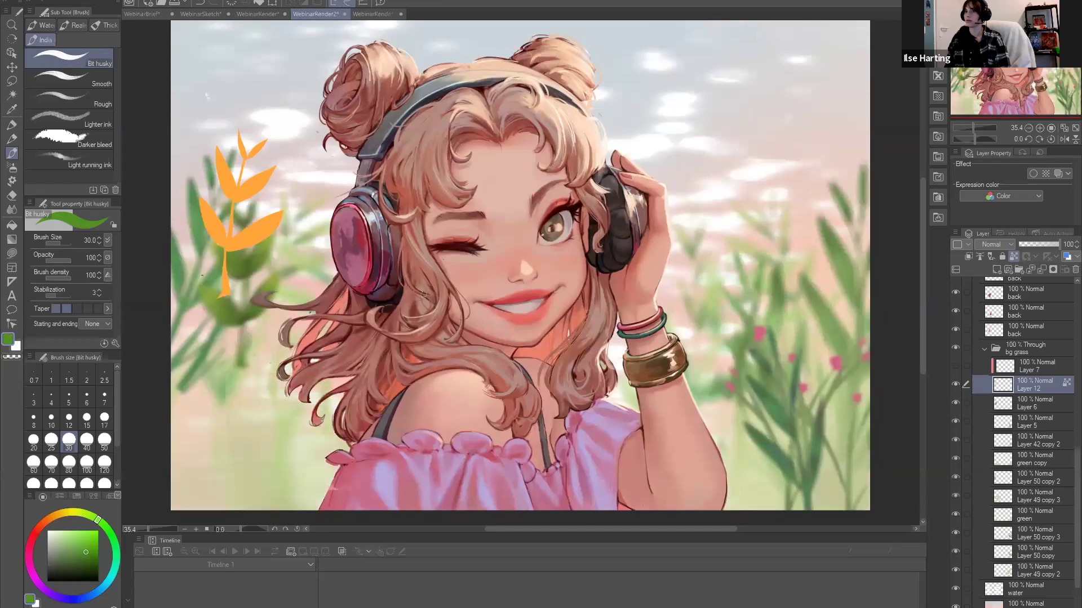
Recolour the leafy stem green and darken it to a deep green with the Bit husky brush at size 428.5.
{"action": "left_click", "coordinate": [68, 240]}
{"action": "left_click_drag", "start_coordinate": [245, 141], "coordinate": [243, 281]}
{"action": "left_click", "coordinate": [78, 557]}
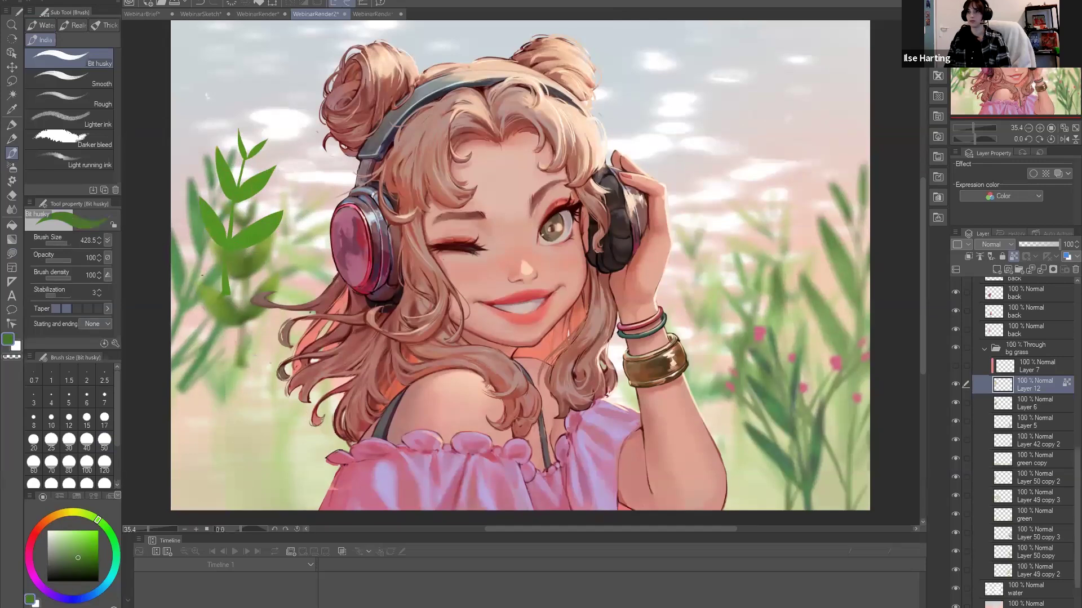
{"action": "left_click", "coordinate": [104, 525]}
{"action": "left_click_drag", "start_coordinate": [77, 557], "coordinate": [67, 569]}
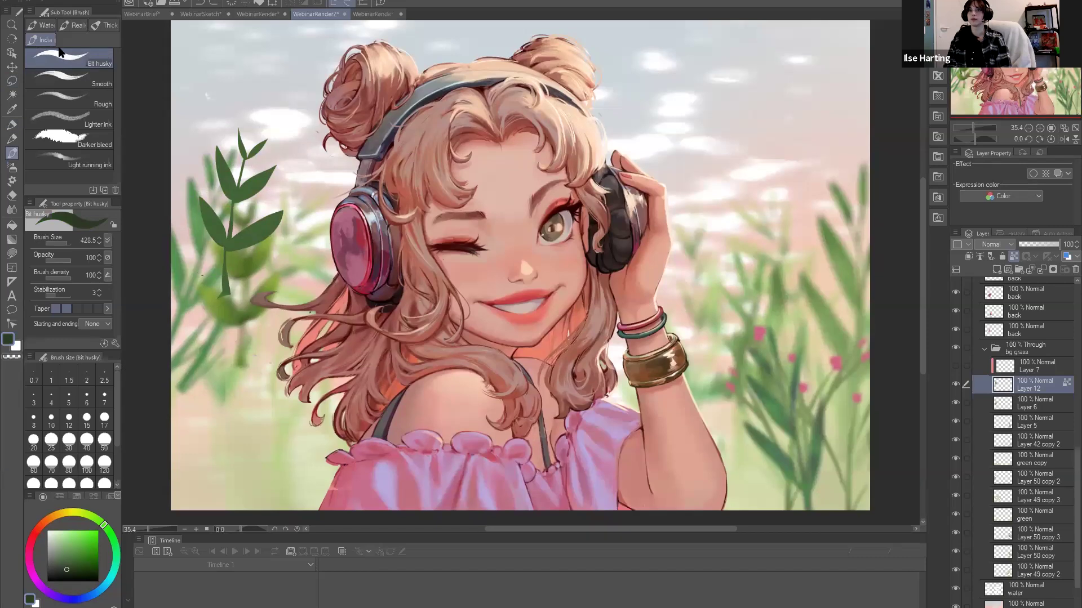
Switch to the Rough pencil and set its brush size to 177.7.
{"action": "key", "text": "p"}
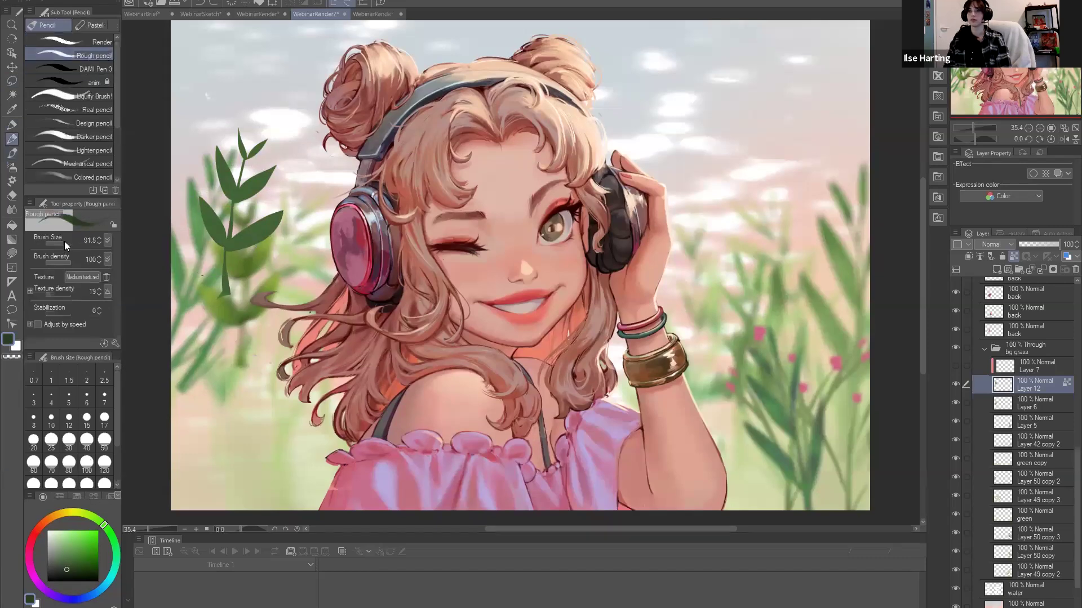
{"action": "left_click_drag", "start_coordinate": [65, 244], "coordinate": [70, 267]}
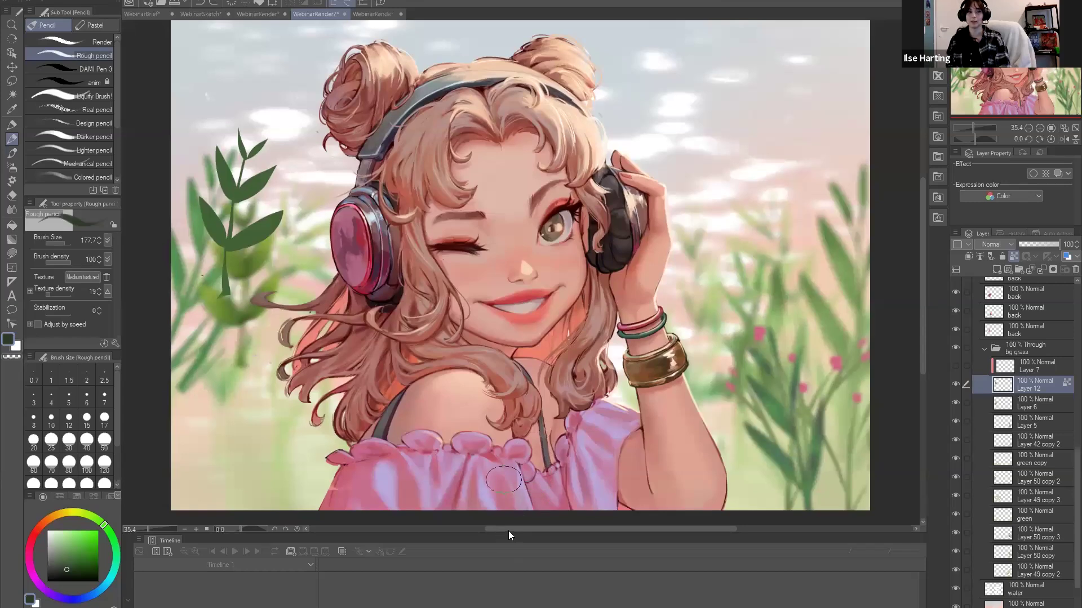
Paint yellow-green highlights on the leaves of the dark green stem with the Rough pencil at size 343.9.
{"action": "mouse_move", "coordinate": [514, 532]}
{"action": "left_mouse_down"}
{"action": "mouse_move", "coordinate": [503, 531]}
{"action": "mouse_move", "coordinate": [518, 532]}
{"action": "left_mouse_up"}
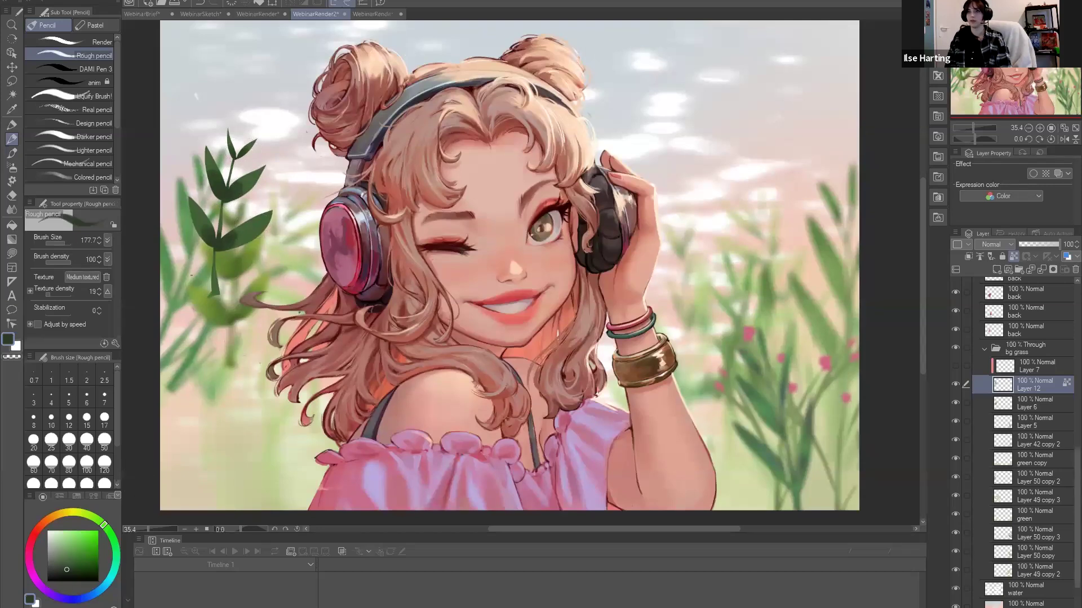
{"action": "left_click", "coordinate": [93, 517]}
{"action": "left_click", "coordinate": [77, 542]}
{"action": "left_click_drag", "start_coordinate": [188, 198], "coordinate": [194, 223]}
{"action": "left_click_drag", "start_coordinate": [271, 210], "coordinate": [245, 223]}
{"action": "left_click_drag", "start_coordinate": [264, 163], "coordinate": [240, 191]}
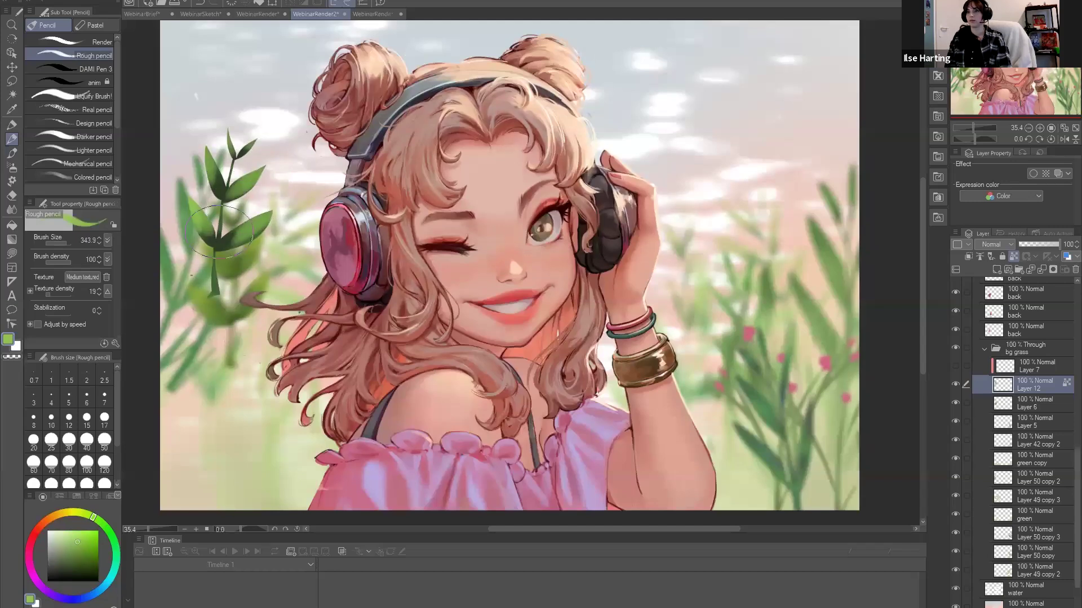
Rework the leaves with sampled greens and add a thin yellow-green highlight along the stem at brush size 30.6.
{"action": "left_click", "coordinate": [258, 222], "text": "alt"}
{"action": "left_click", "coordinate": [214, 191], "text": "alt"}
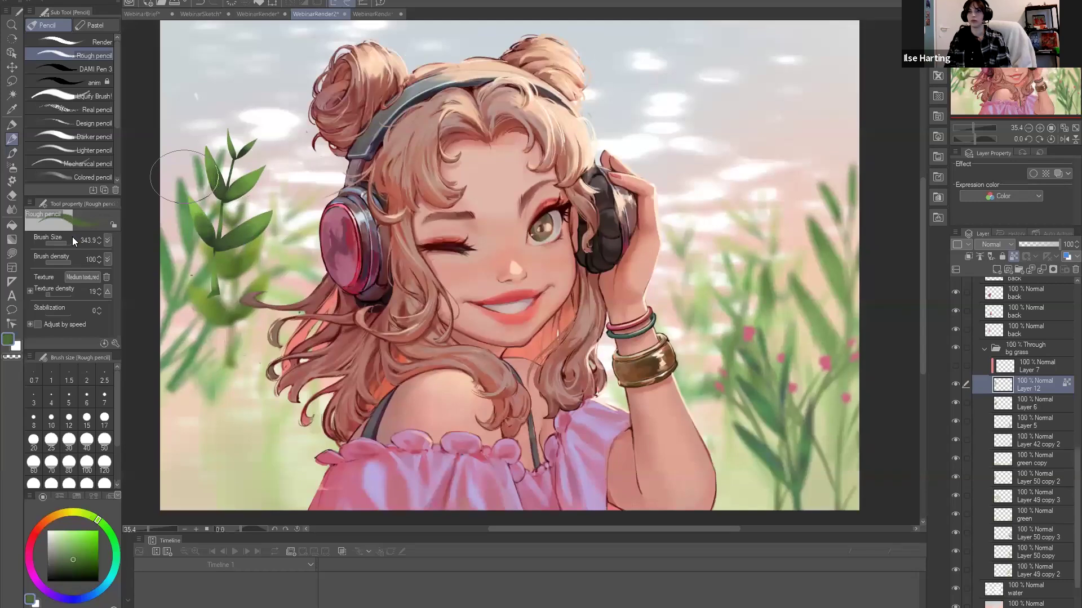
{"action": "left_click_drag", "start_coordinate": [228, 236], "coordinate": [232, 236]}
{"action": "left_click", "coordinate": [217, 234], "text": "alt"}
{"action": "left_click_drag", "start_coordinate": [216, 247], "coordinate": [216, 282]}
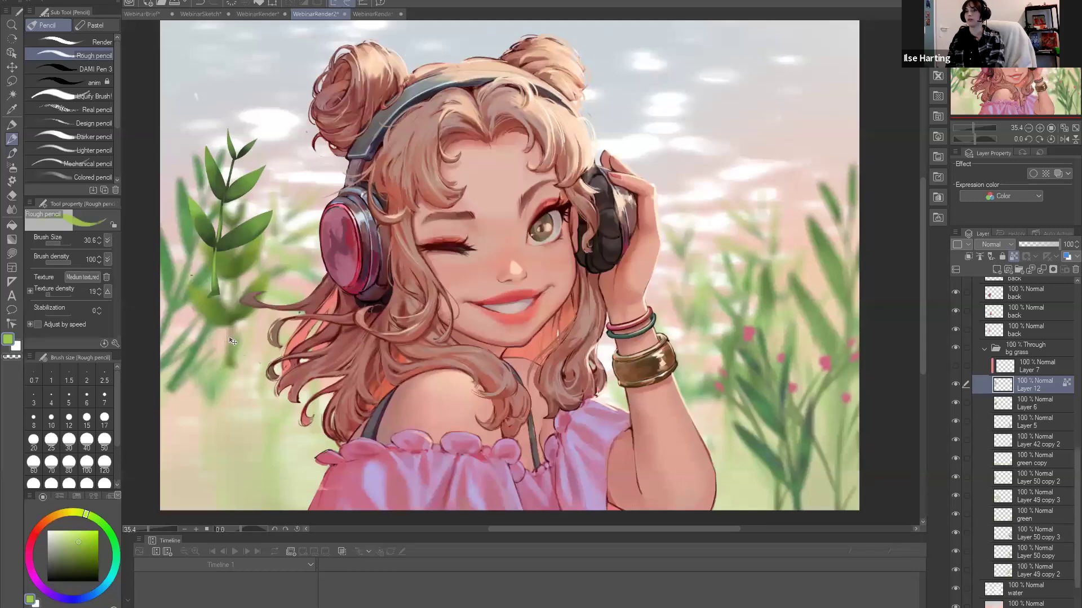
Move the leafy stem across the picture to the grass beyond the raised hand.
{"action": "key", "text": "ctrl+t"}
{"action": "left_click_drag", "start_coordinate": [399, 304], "coordinate": [773, 298]}
{"action": "key", "text": "Return"}
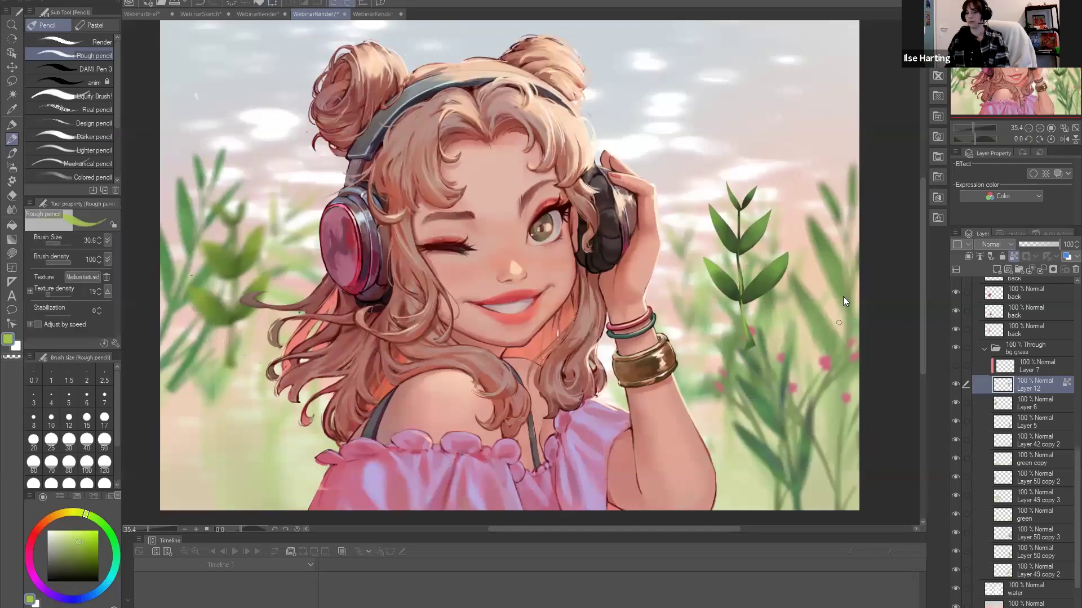
Try a Motion blur on the whole leafy stem layer with strength 22.51 and angle 13.
{"action": "key", "text": "ctrl+a"}
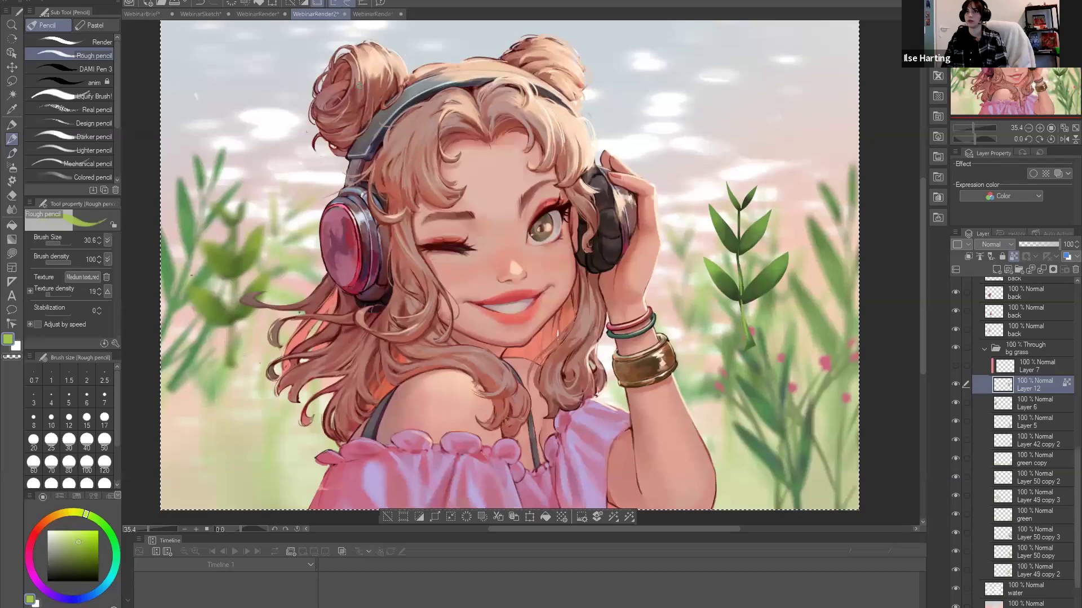
{"action": "left_click", "coordinate": [203, 1]}
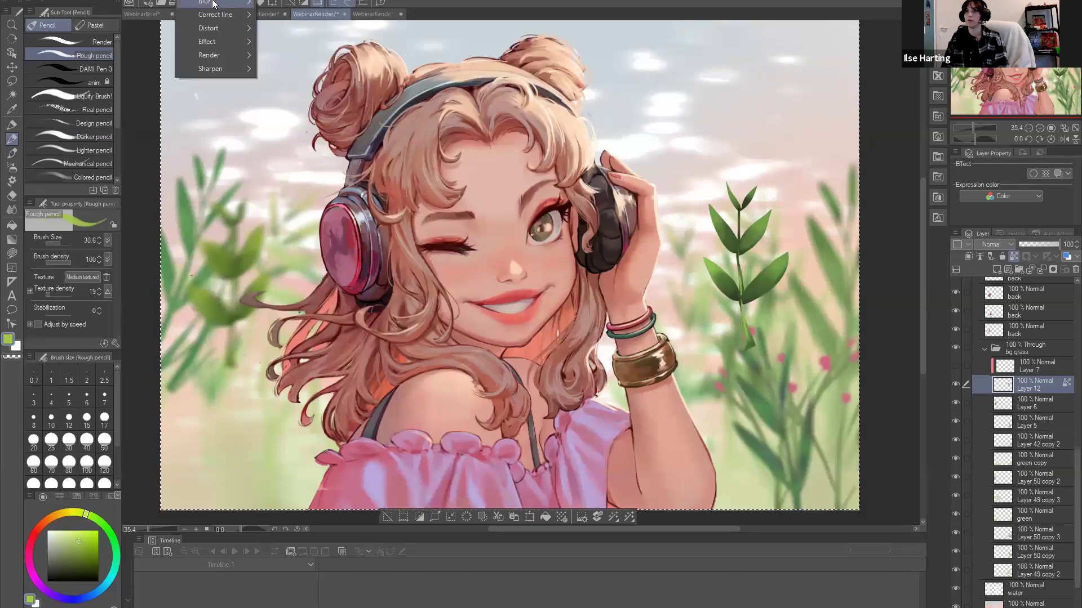
{"action": "left_click", "coordinate": [301, 49]}
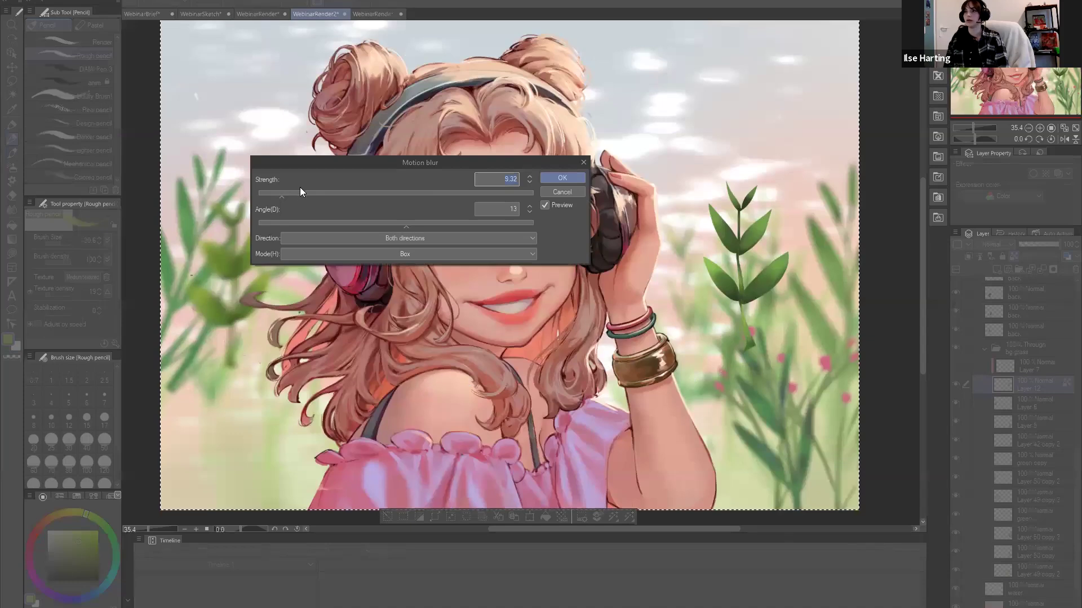
{"action": "left_click", "coordinate": [319, 194]}
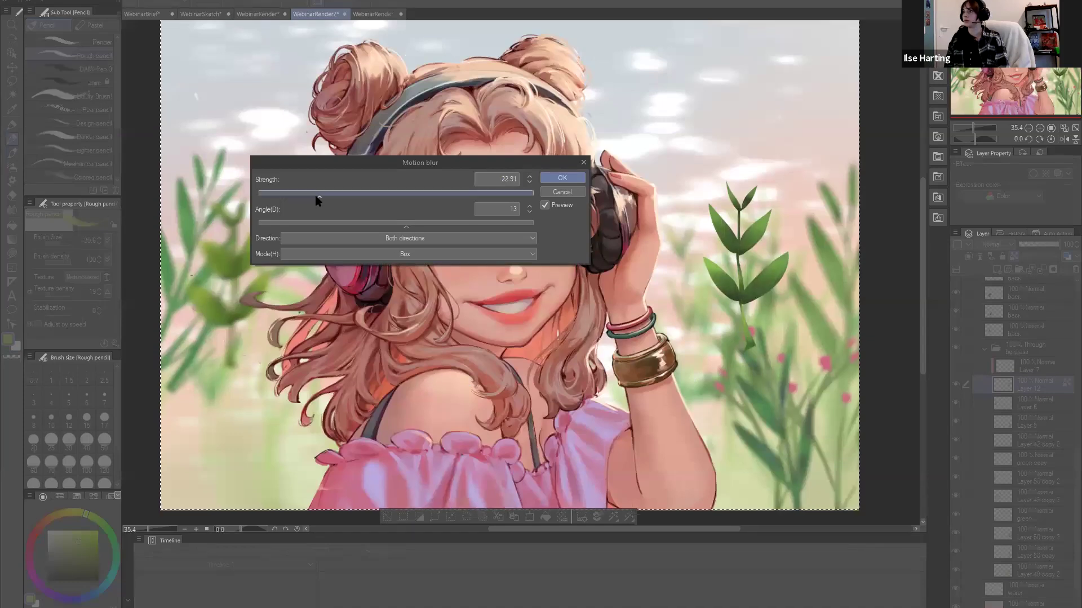
{"action": "key", "text": "Return"}
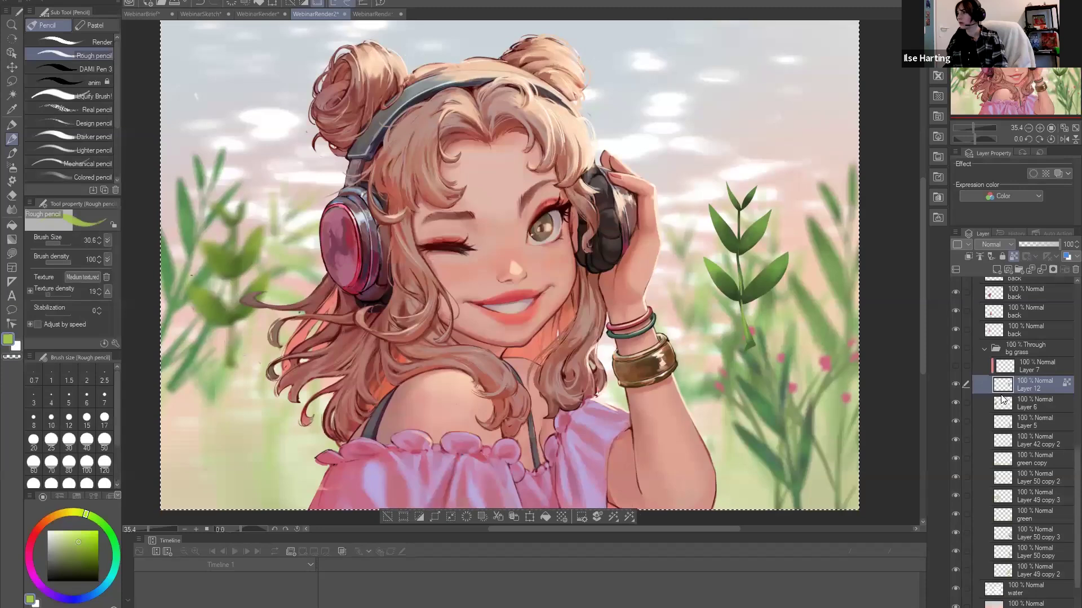
Move Layer 12 below Layer 6 and unlock its transparent pixels, with nothing left selected.
{"action": "left_click_drag", "start_coordinate": [1028, 387], "coordinate": [1029, 415]}
{"action": "key", "text": "ctrl+d"}
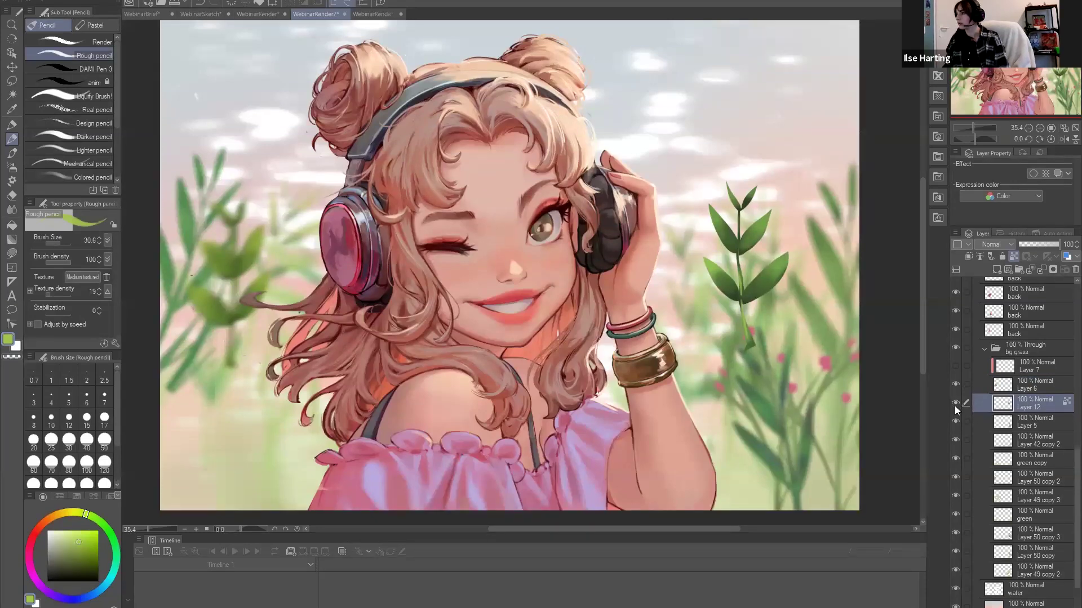
{"action": "left_click", "coordinate": [954, 405]}
{"action": "key", "text": "ctrl+z"}
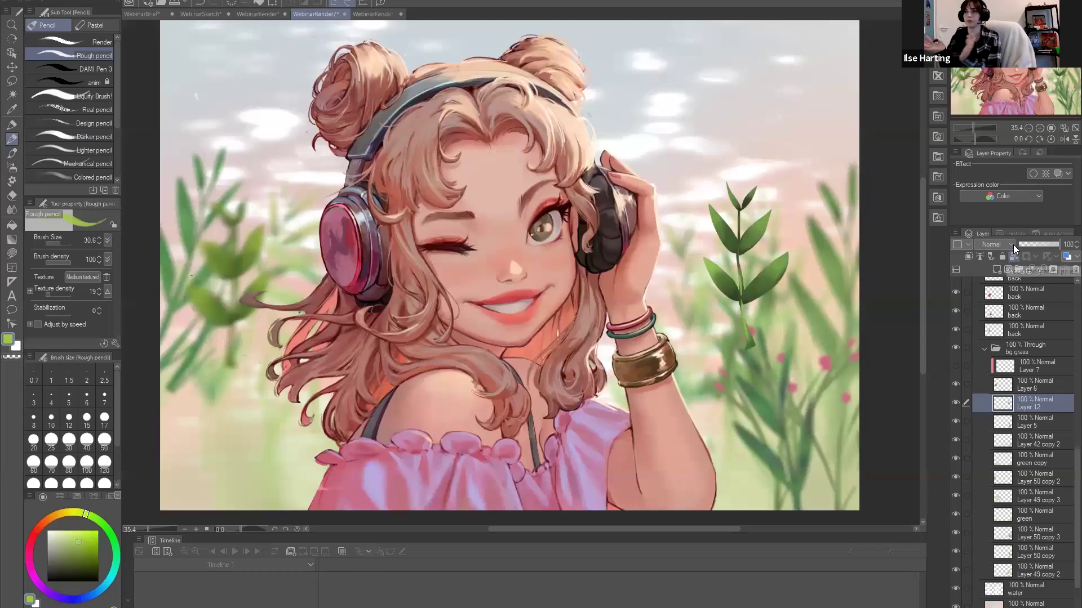
Apply a Motion blur to Layer 12 with strength 9.32, angle 13, both directions and Box mode.
{"action": "left_click", "coordinate": [208, 1]}
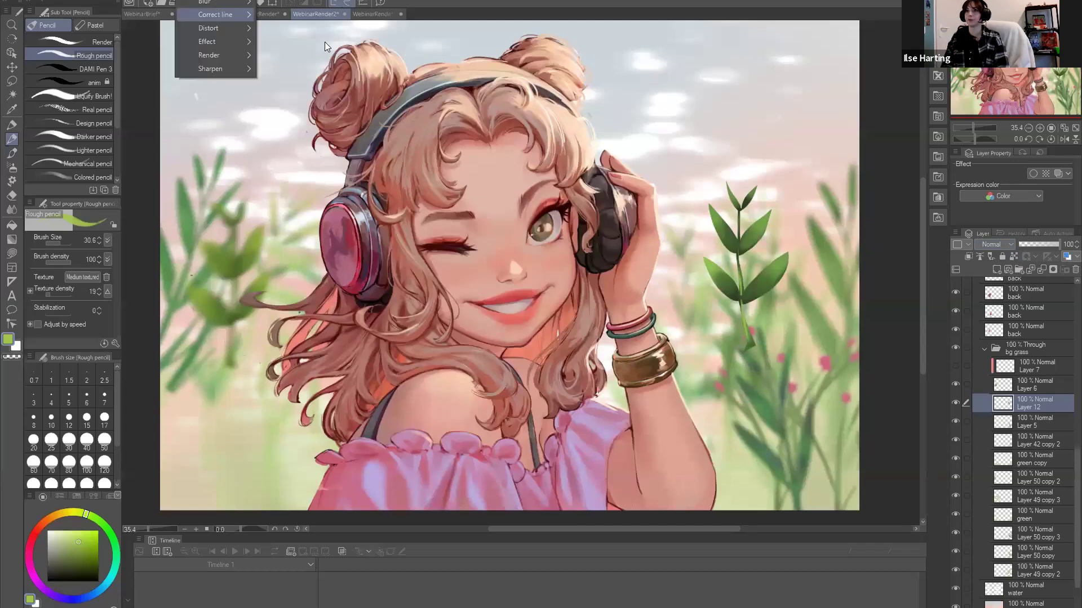
{"action": "mouse_move", "coordinate": [214, 3]}
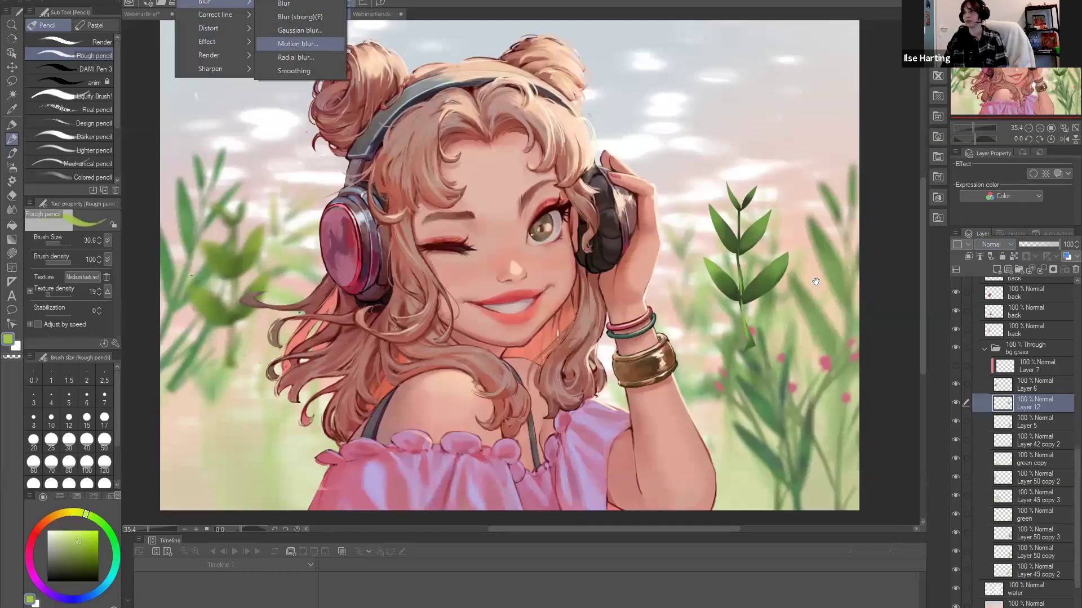
{"action": "left_click", "coordinate": [299, 44]}
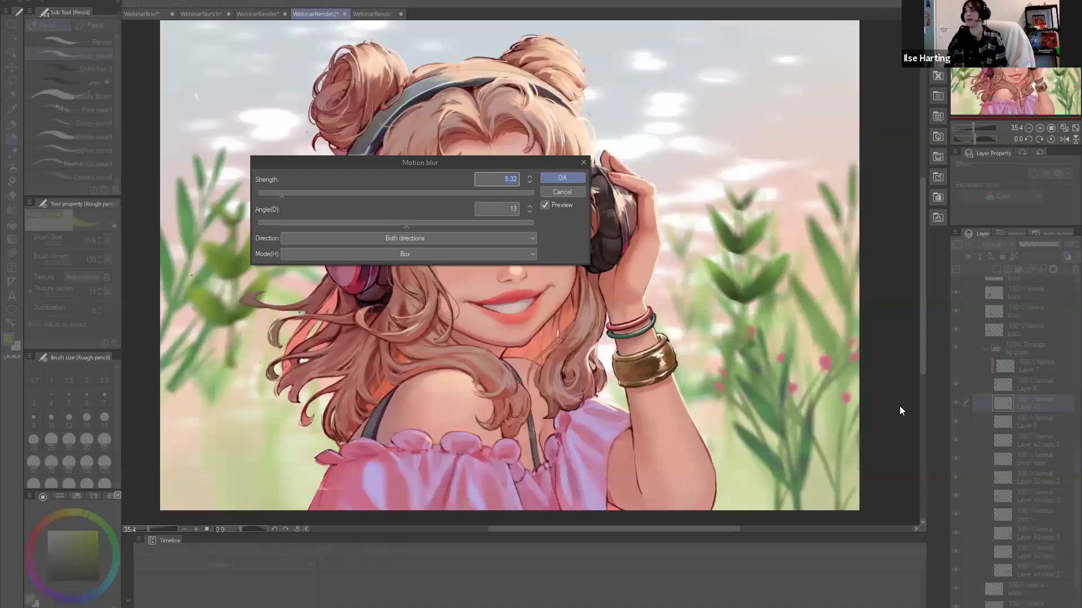
{"action": "key", "text": "Escape"}
Enlarge the blurred leafy stem slightly and shift it a little lower in the grass.
{"action": "key", "text": "ctrl+t"}
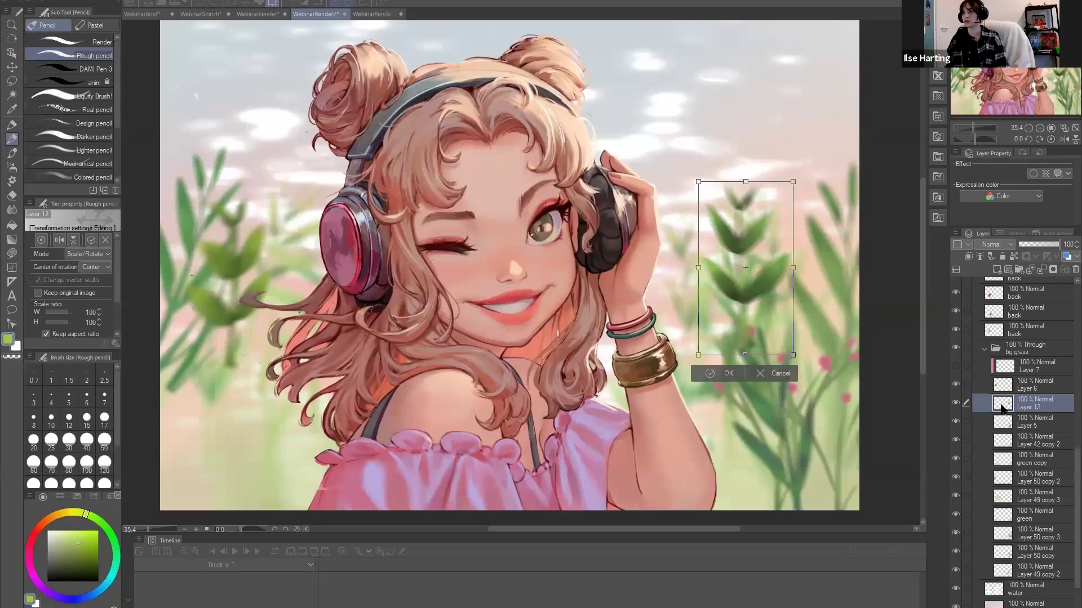
{"action": "left_click_drag", "start_coordinate": [793, 354], "coordinate": [801, 377]}
{"action": "key", "text": "Return"}
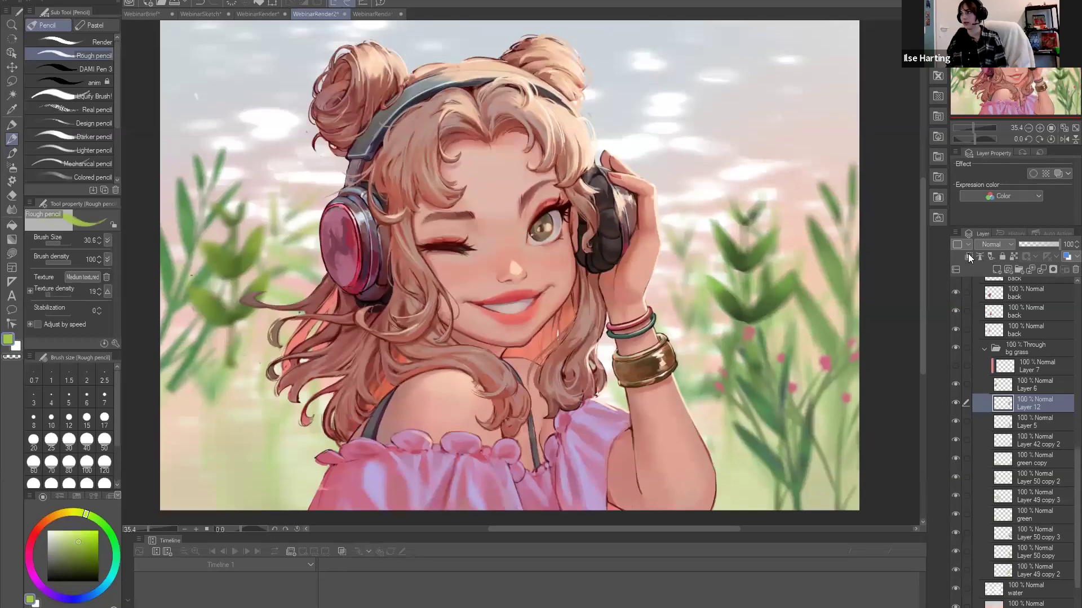
Airbrush a pale pink haze over the leafy stem on a new layer above Layer 12 using the Soft airbrush at size 534.0.
{"action": "left_click", "coordinate": [12, 167]}
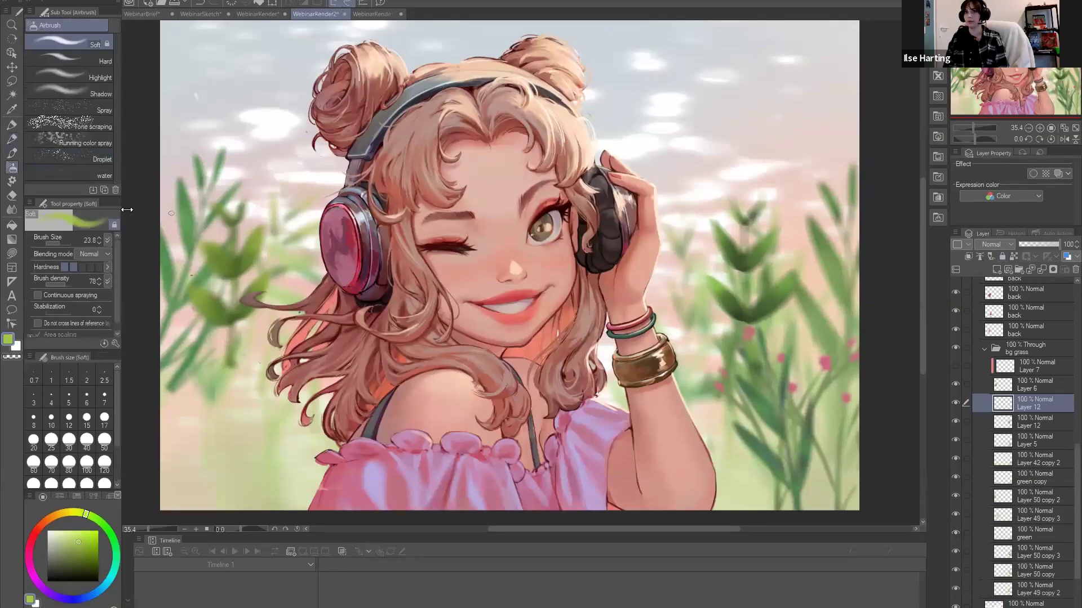
{"action": "left_click", "coordinate": [67, 242]}
{"action": "left_click", "coordinate": [259, 169], "text": "alt"}
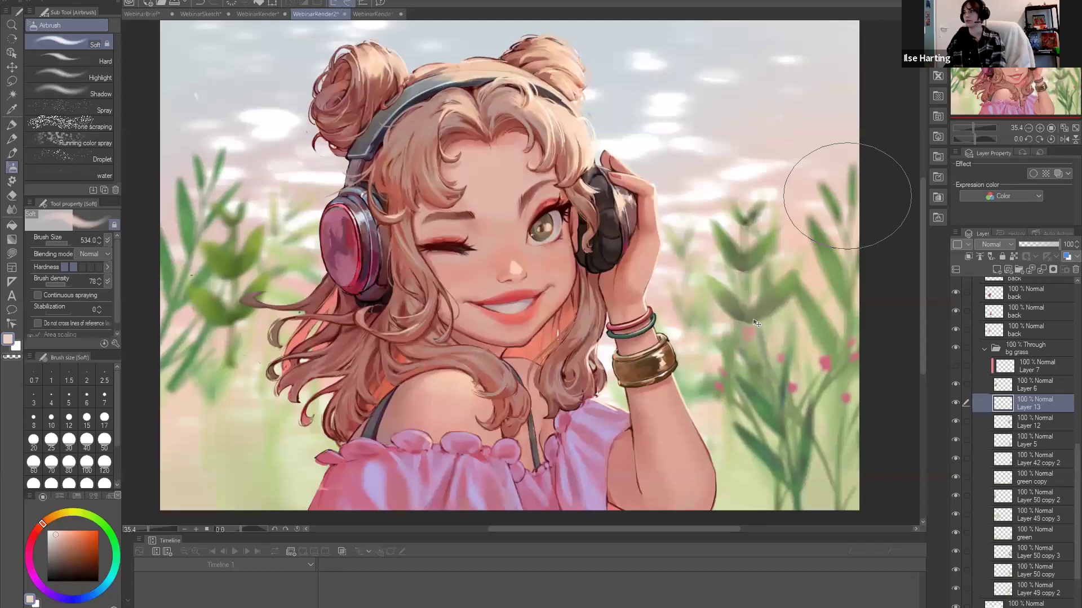
Move Layer 13 and Layer 12 together so the hazy stem sits higher among the grass above the pink blossoms.
{"action": "key", "text": "ctrl+t"}
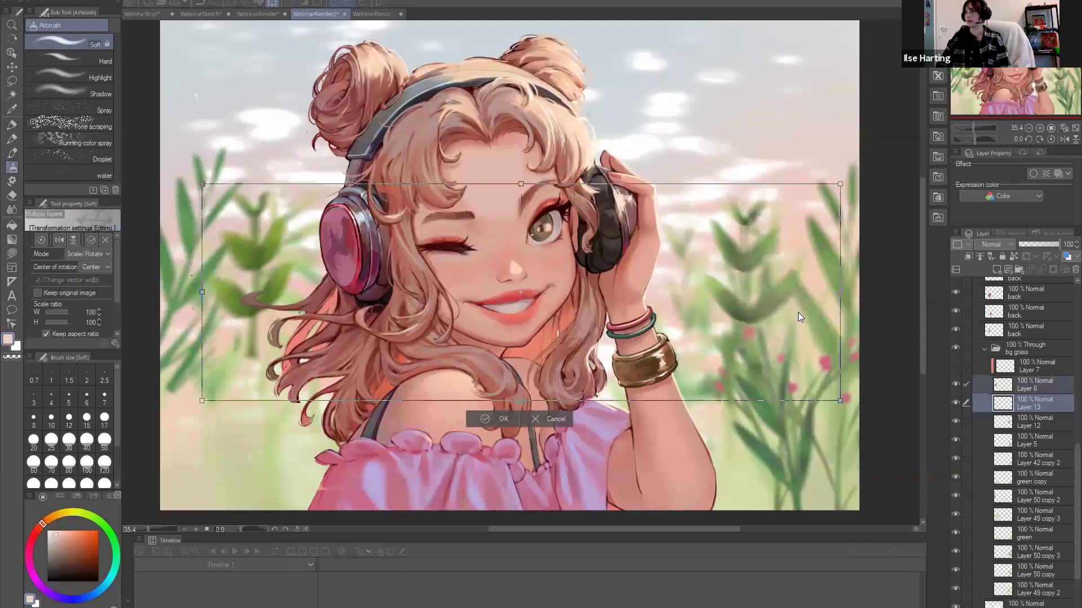
{"action": "key", "text": "Escape"}
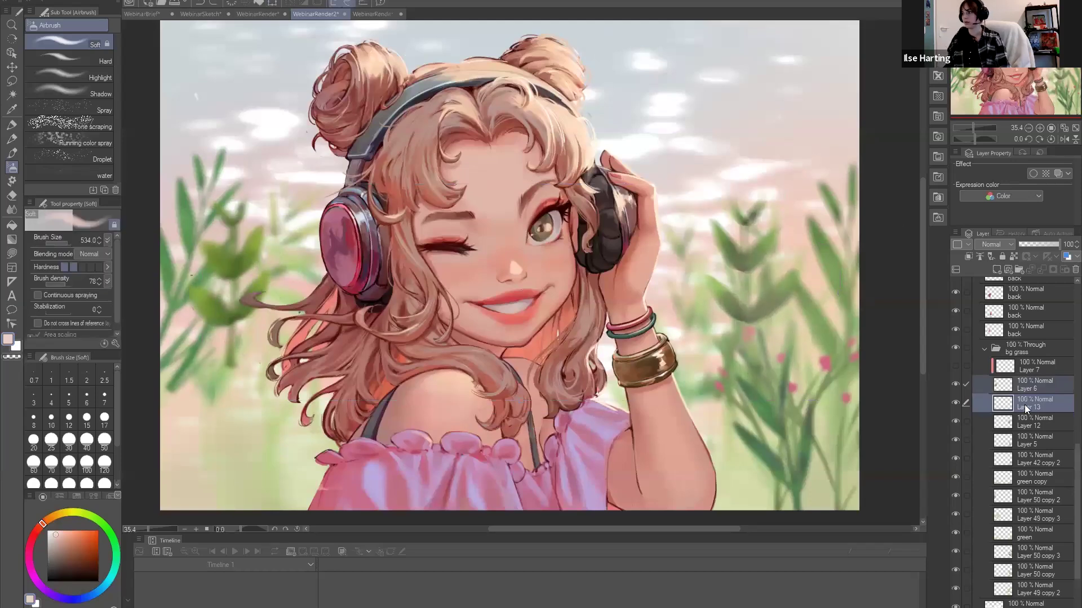
{"action": "left_click", "coordinate": [982, 429], "text": "shift"}
{"action": "key", "text": "ctrl+t"}
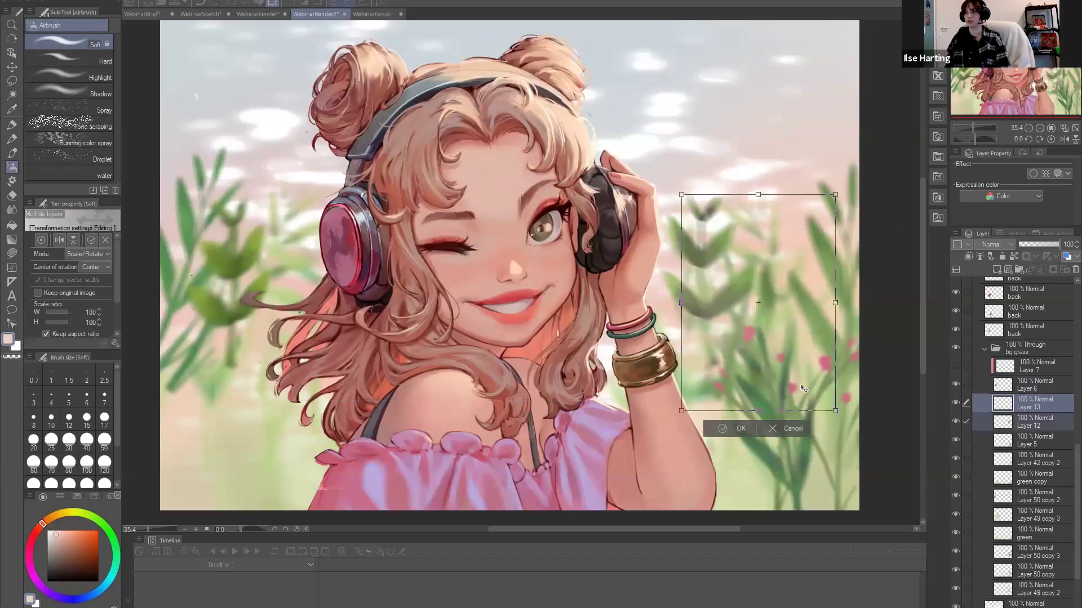
{"action": "left_click_drag", "start_coordinate": [796, 382], "coordinate": [801, 350]}
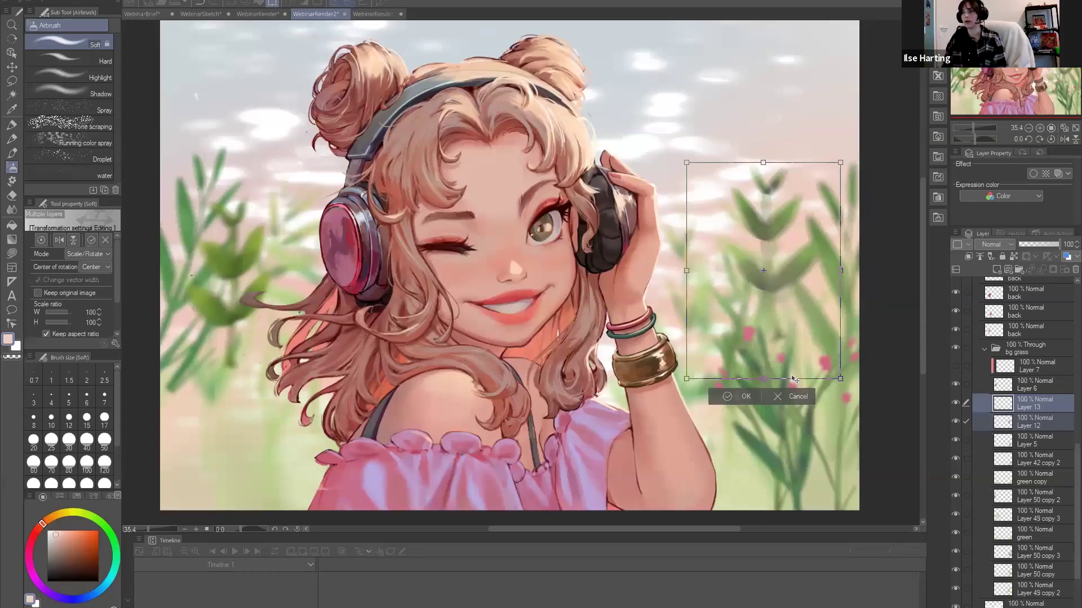
{"action": "key", "text": "Return"}
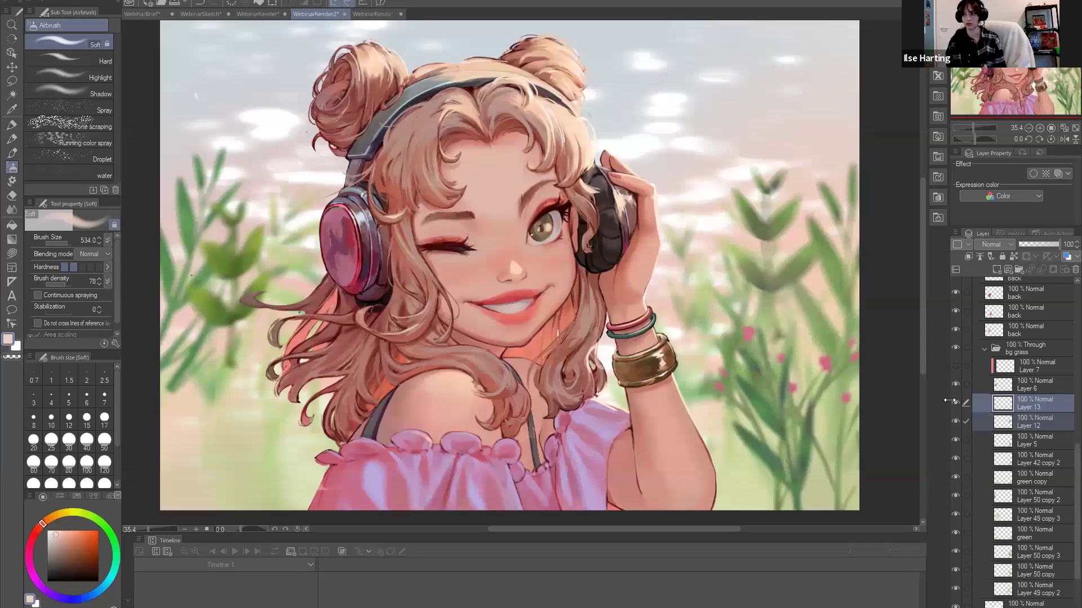
Hide Layer 13 and Layer 12, and turn on the front folder with the foreground flowers.
{"action": "left_click", "coordinate": [955, 422]}
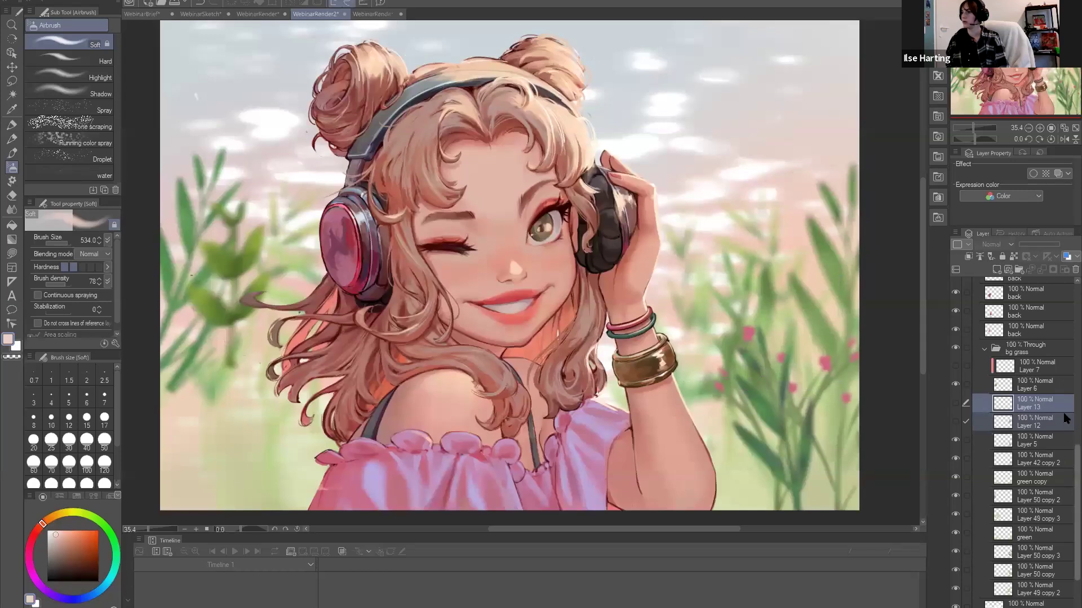
{"action": "scroll", "coordinate": [956, 429], "scroll_direction": "up", "scroll_amount": 1}
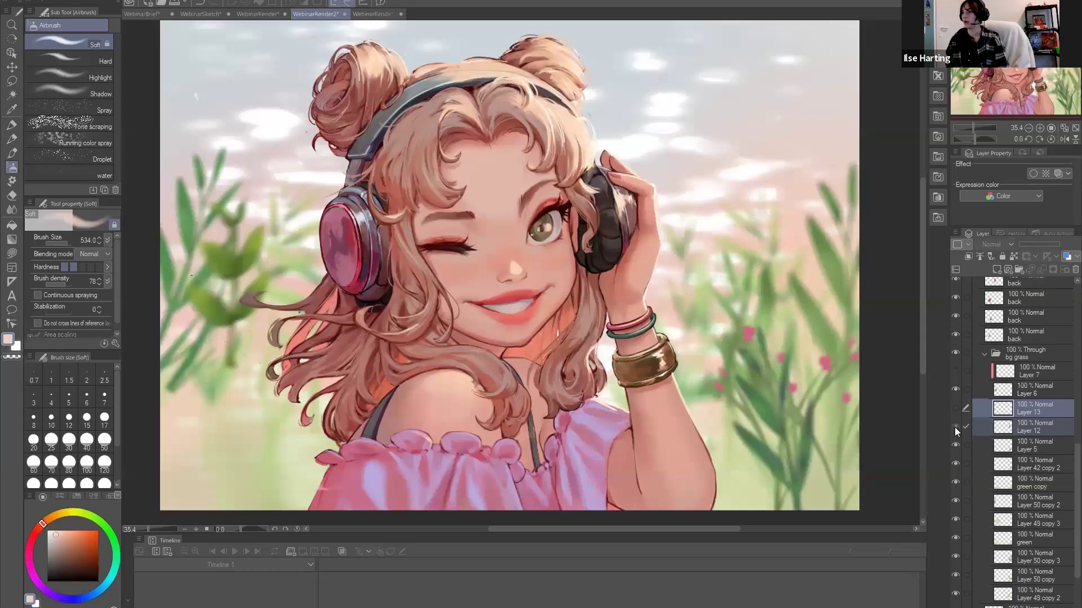
{"action": "scroll", "coordinate": [1067, 459], "scroll_direction": "up", "scroll_amount": 1}
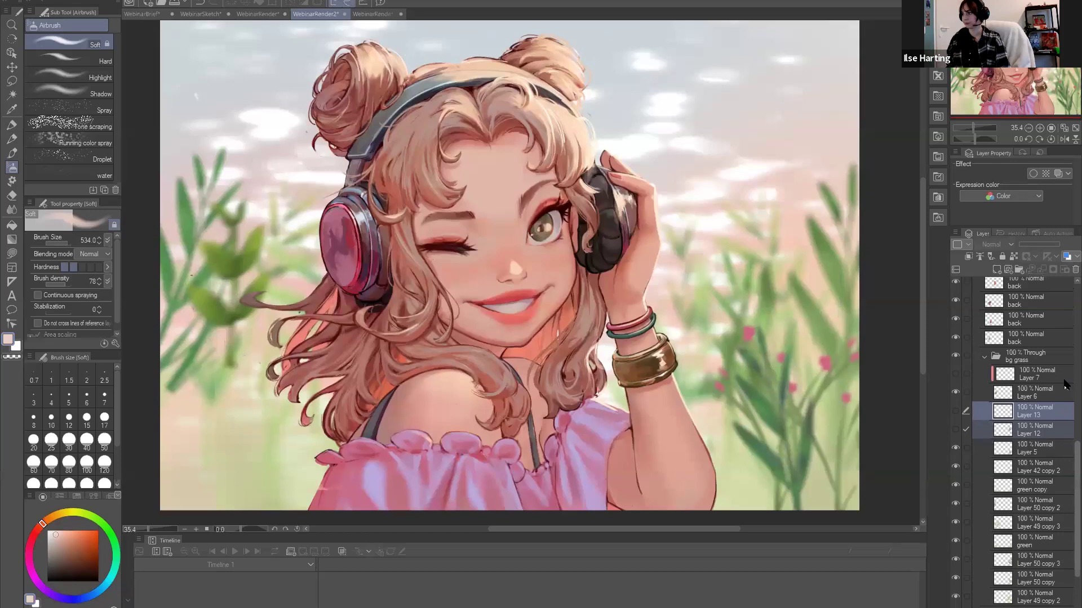
{"action": "scroll", "coordinate": [1067, 344], "scroll_direction": "up", "scroll_amount": 5}
{"action": "scroll", "coordinate": [964, 355], "scroll_direction": "up", "scroll_amount": 5}
{"action": "left_click", "coordinate": [956, 337]}
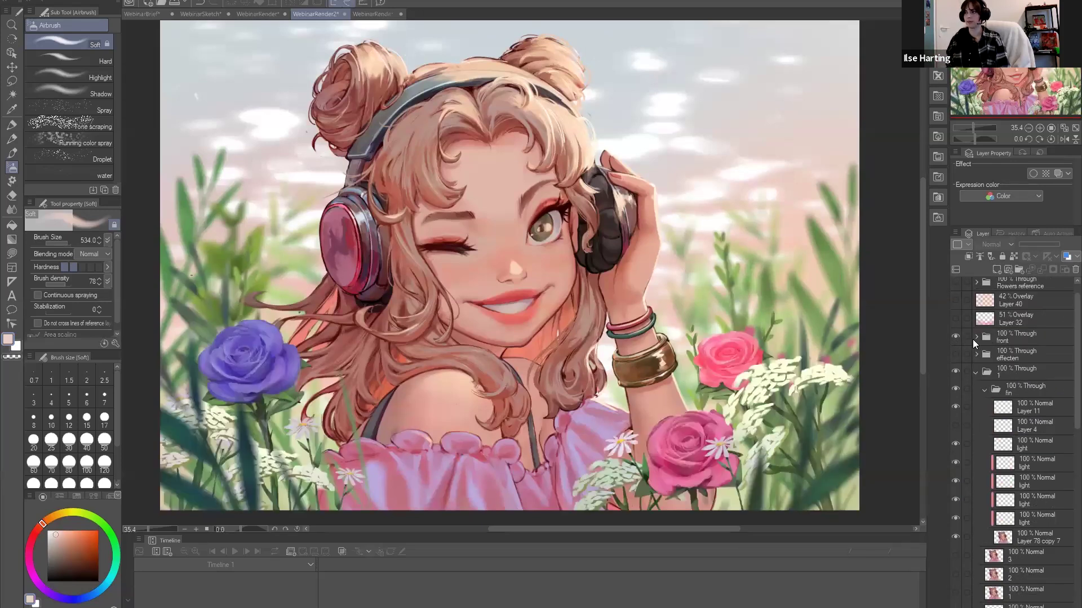
Expand the front folder and show the Flowers reference folder to review the flower photos, hiding it again when done.
{"action": "left_click", "coordinate": [1013, 363]}
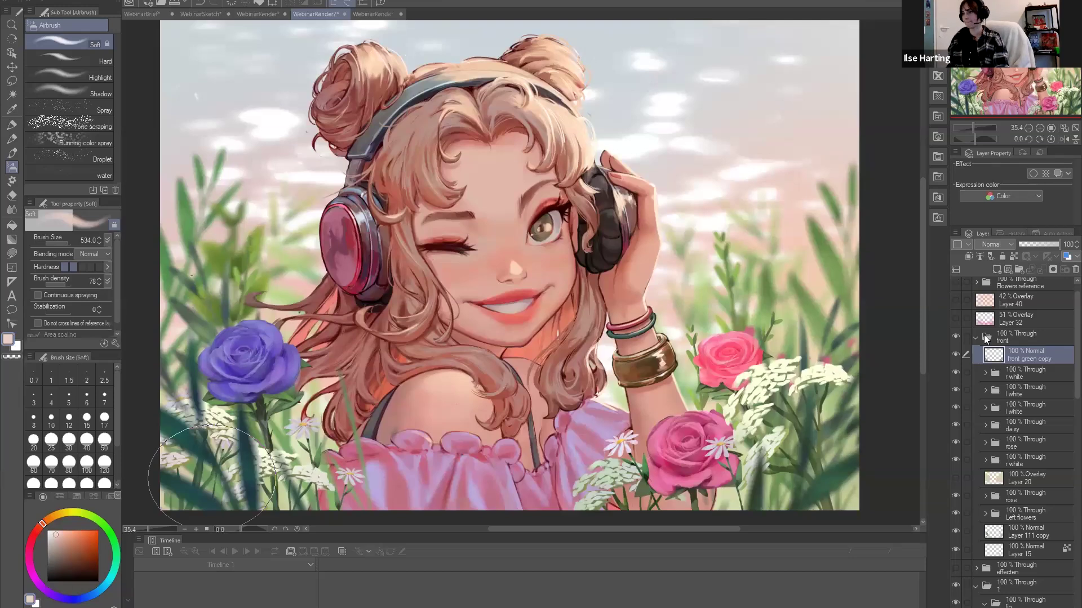
{"action": "scroll", "coordinate": [1036, 284], "scroll_direction": "up", "scroll_amount": 1}
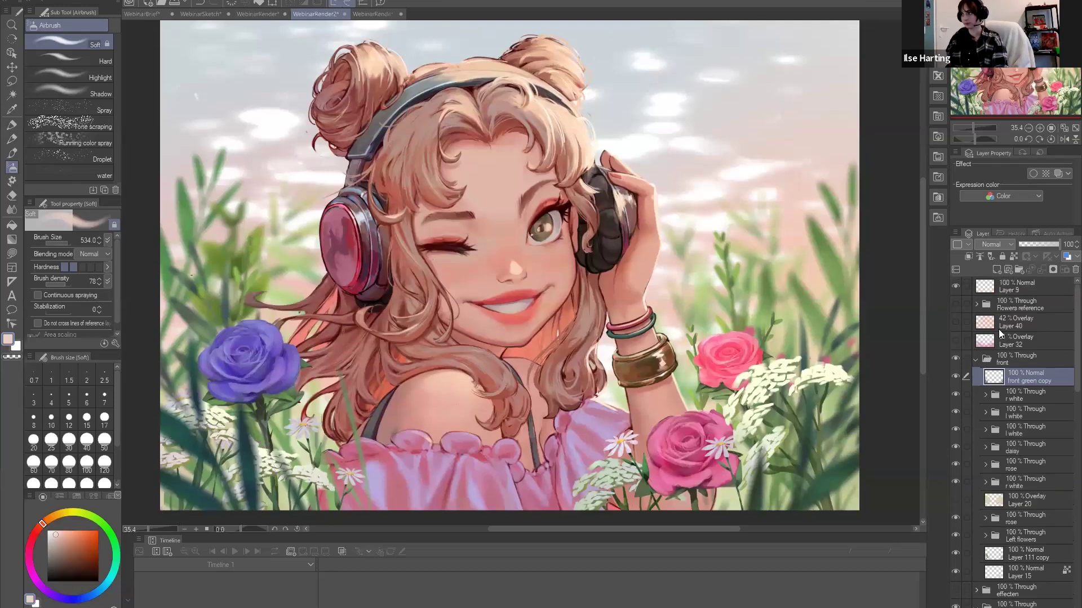
{"action": "left_click", "coordinate": [955, 304]}
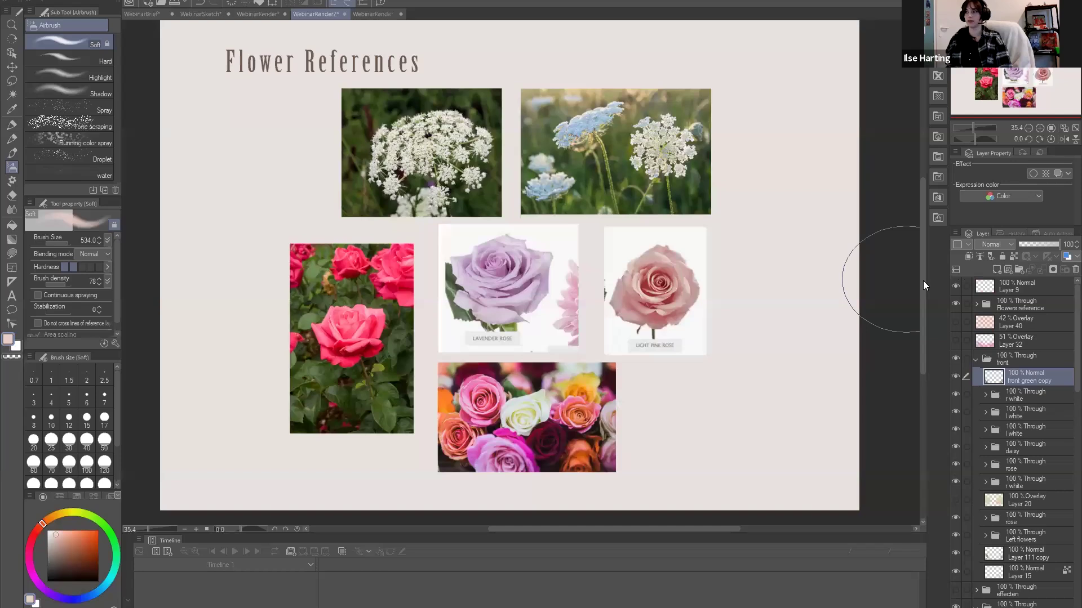
{"action": "scroll", "coordinate": [907, 288], "scroll_direction": "up", "scroll_amount": 1}
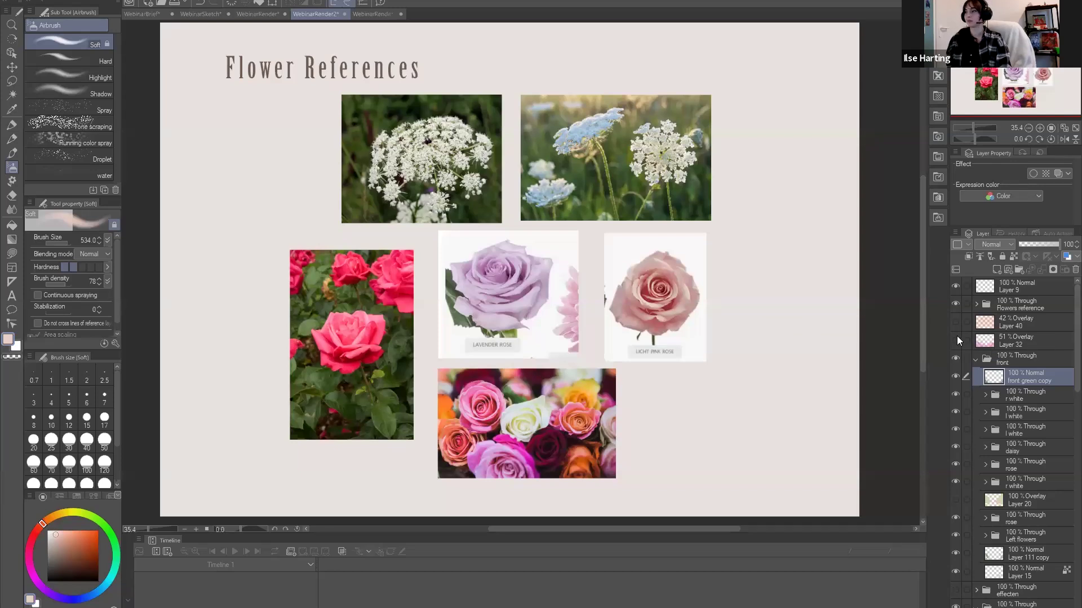
{"action": "left_click", "coordinate": [956, 304]}
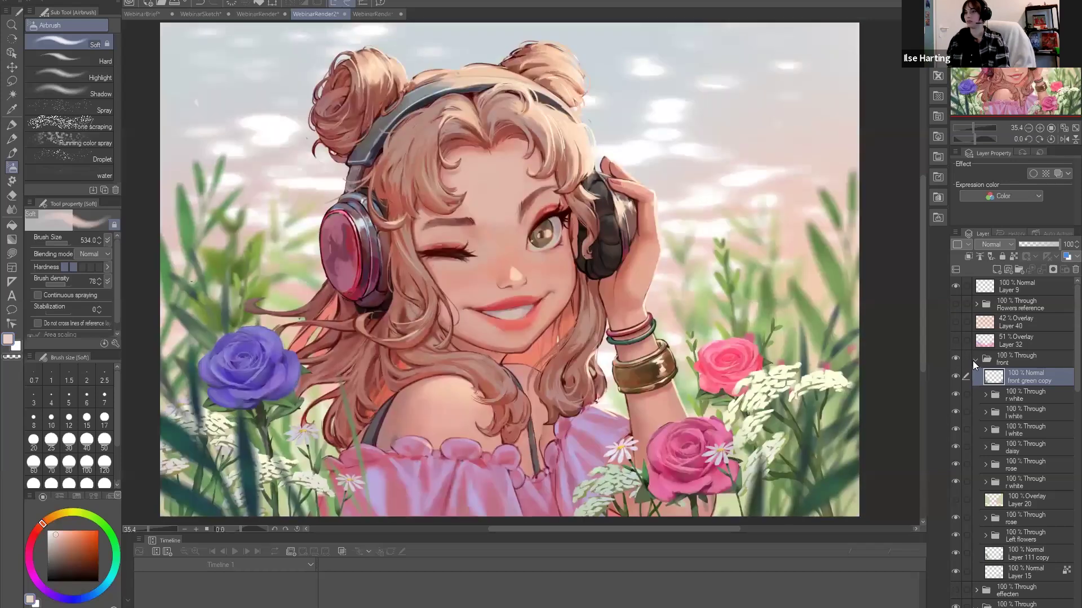
Collapse the front folder and turn on the effecten folder below it.
{"action": "left_click", "coordinate": [974, 360]}
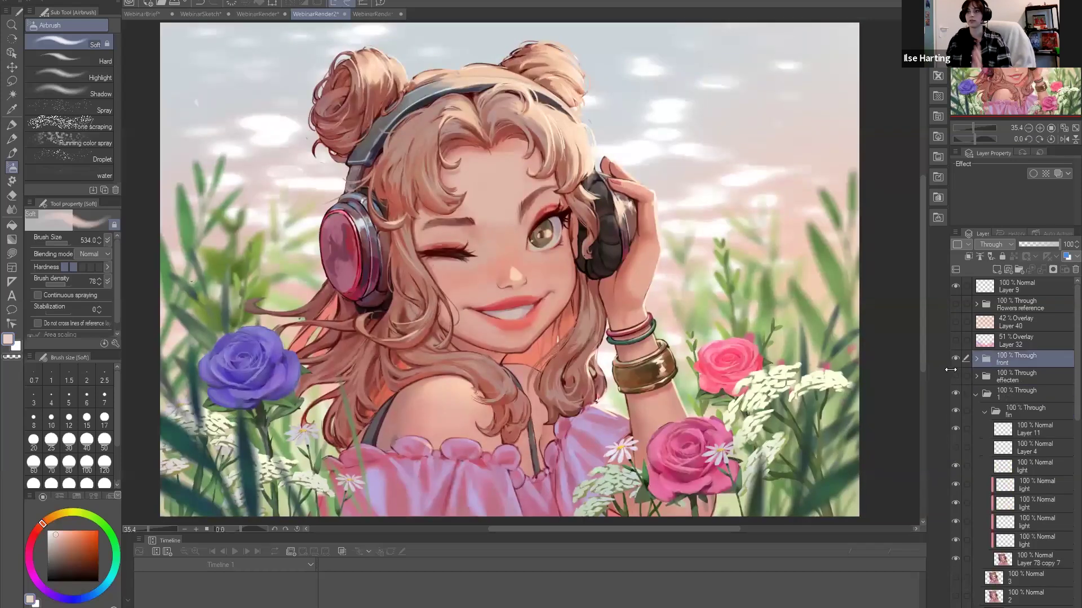
{"action": "left_click", "coordinate": [955, 375]}
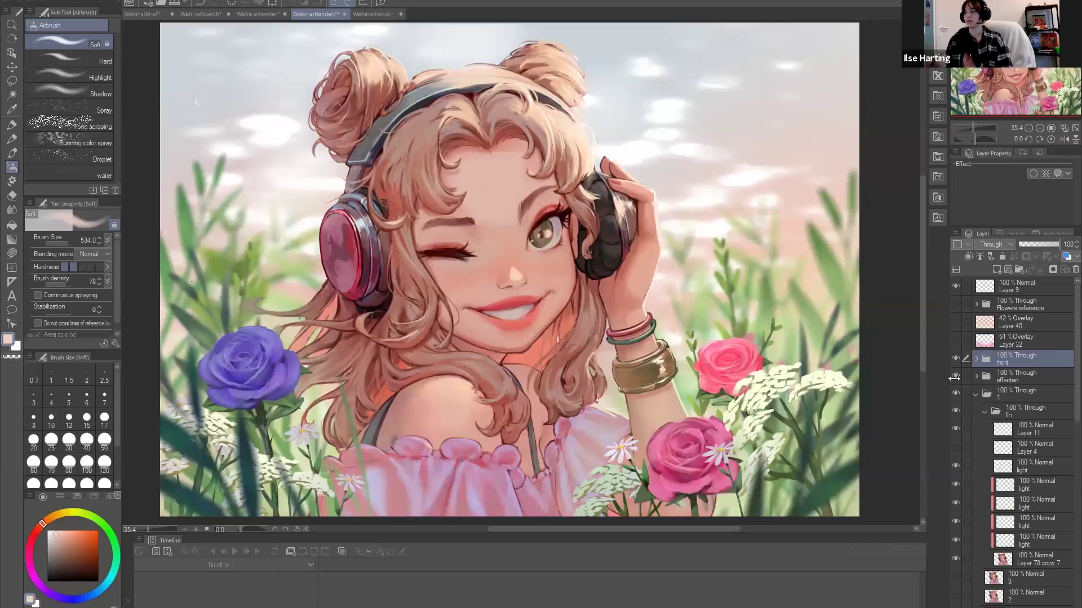
Expand the effecten folder, hide Layer 8, and switch the upper fade layer off and on to compare its effect.
{"action": "left_click", "coordinate": [976, 376]}
{"action": "left_click", "coordinate": [951, 397]}
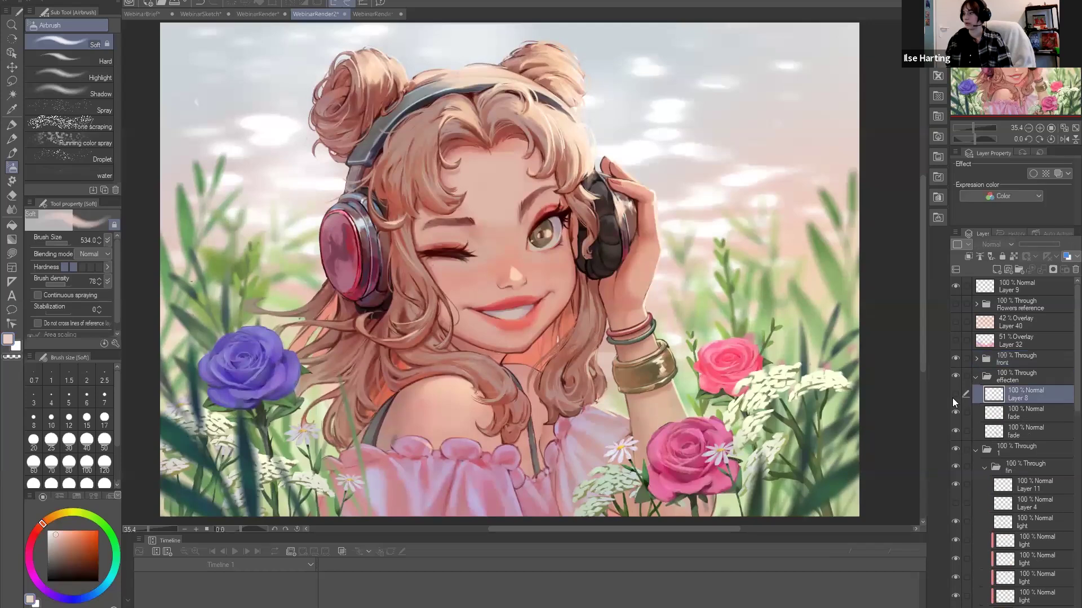
{"action": "left_click", "coordinate": [954, 394]}
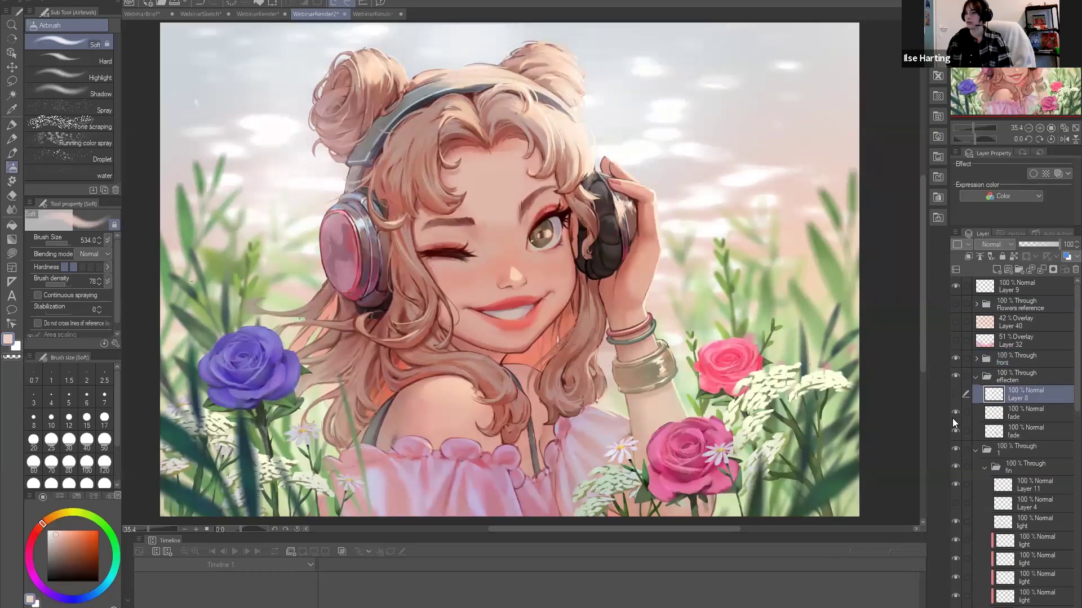
{"action": "left_click", "coordinate": [954, 414]}
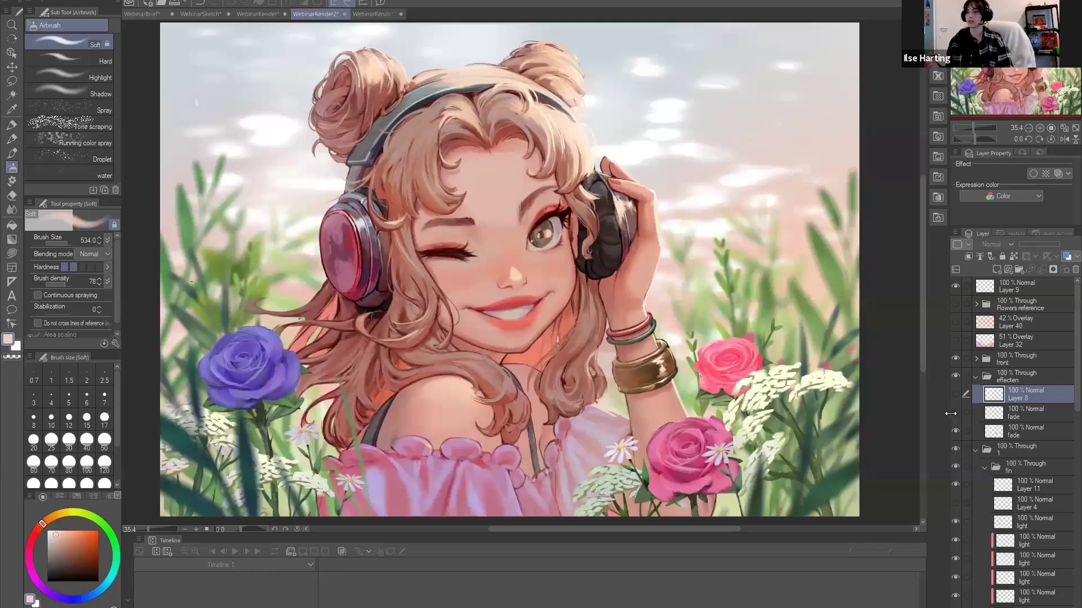
{"action": "left_click", "coordinate": [954, 413]}
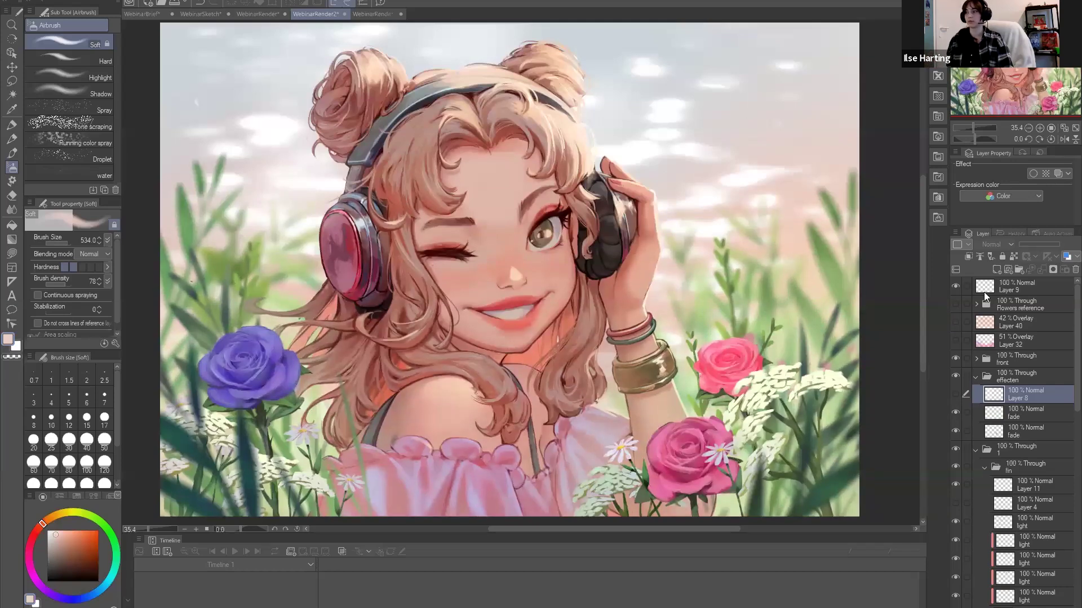
Add a new layer above the fade layers and airbrush light green sampled from the foliage over the hair ends, with brush size 829.3.
{"action": "left_click", "coordinate": [1025, 413]}
{"action": "key", "text": "ctrl+shift+n"}
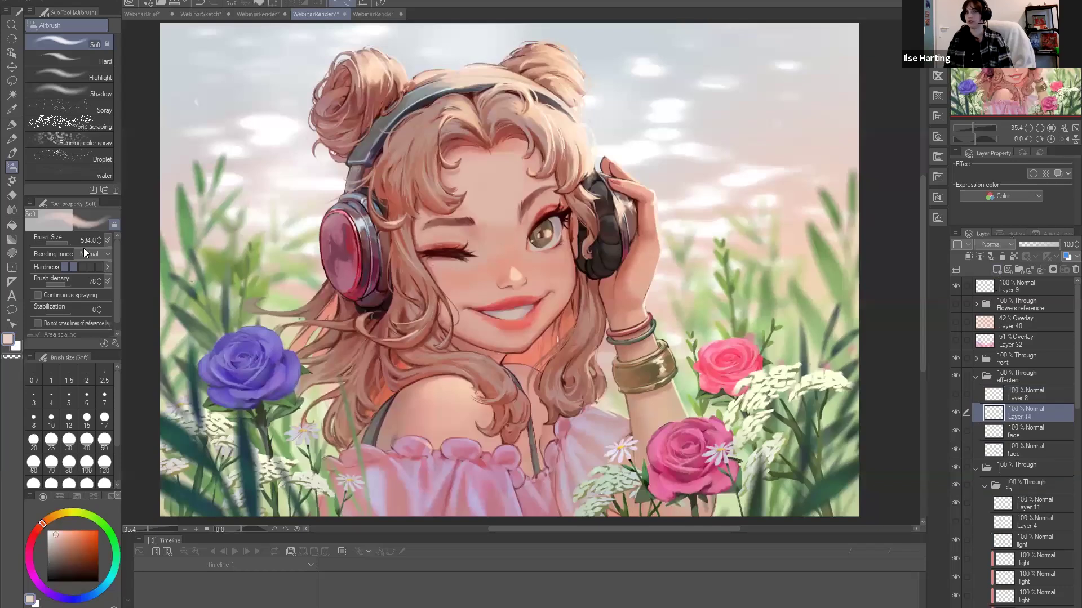
{"action": "left_click_drag", "start_coordinate": [318, 321], "coordinate": [285, 293]}
{"action": "left_click", "coordinate": [265, 251], "text": "alt"}
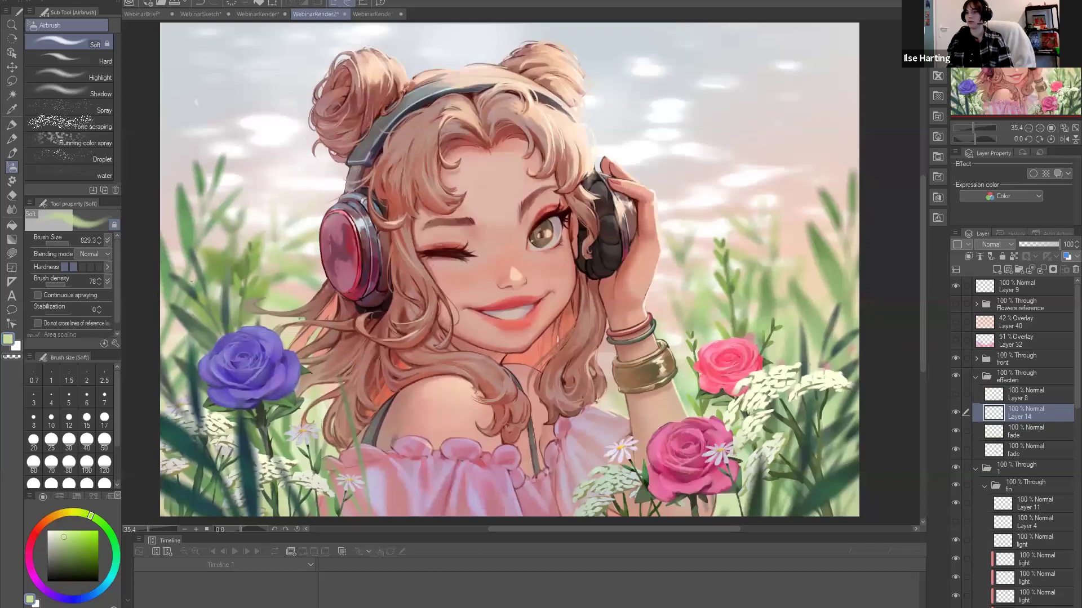
{"action": "left_click_drag", "start_coordinate": [346, 383], "coordinate": [347, 434]}
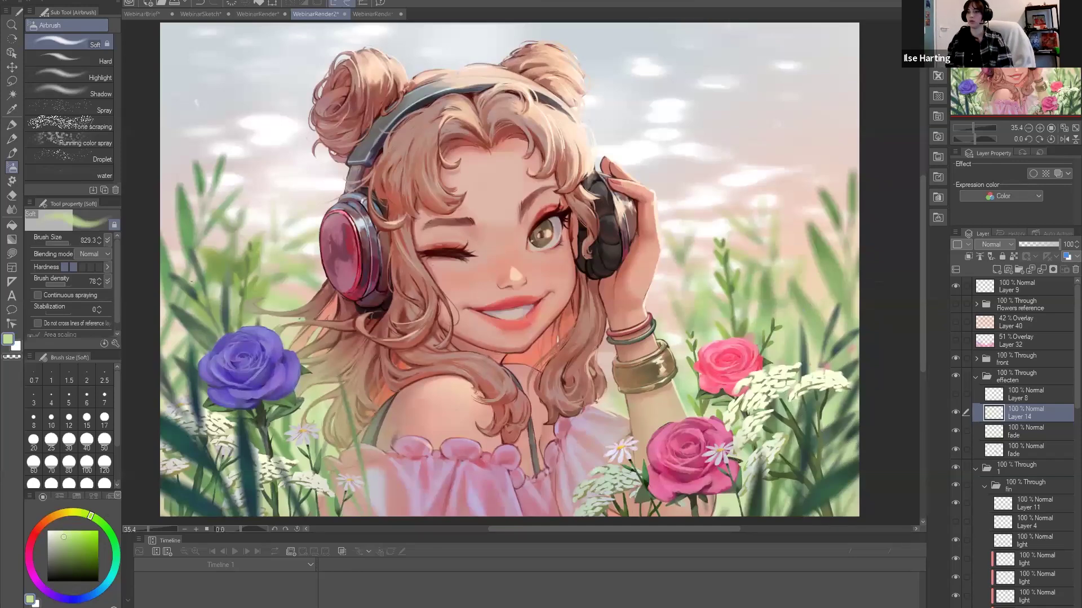
Airbrush a paler green over the dress, and a sampled near-white tint across the dress and lower hair to build up haze.
{"action": "left_click", "coordinate": [55, 539]}
{"action": "mouse_move", "coordinate": [338, 484]}
{"action": "left_mouse_down"}
{"action": "mouse_move", "coordinate": [440, 490]}
{"action": "mouse_move", "coordinate": [609, 451]}
{"action": "left_mouse_up"}
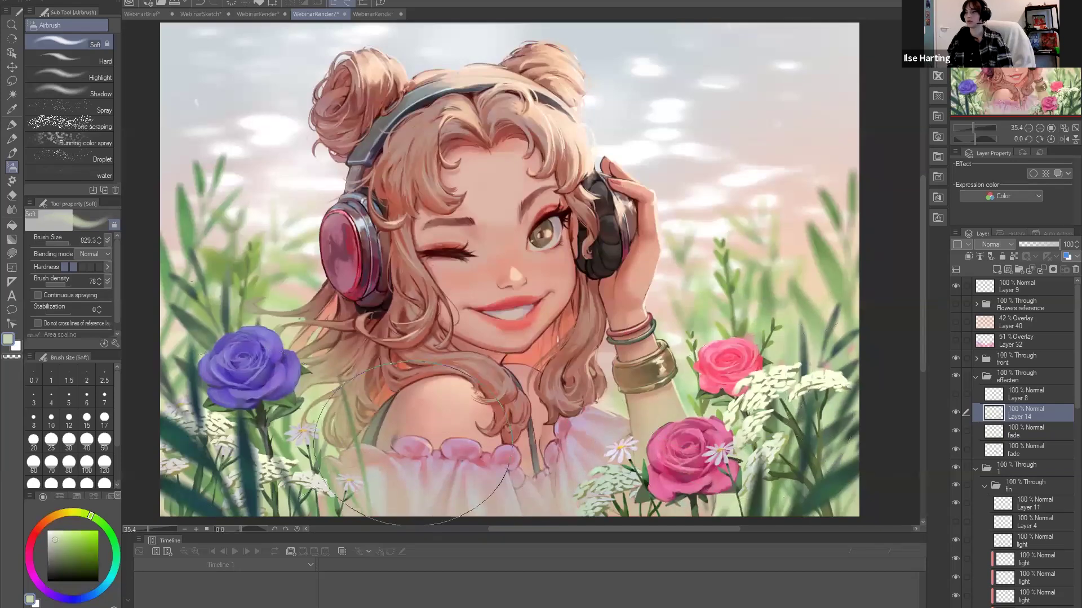
{"action": "left_click", "coordinate": [202, 327], "text": "alt"}
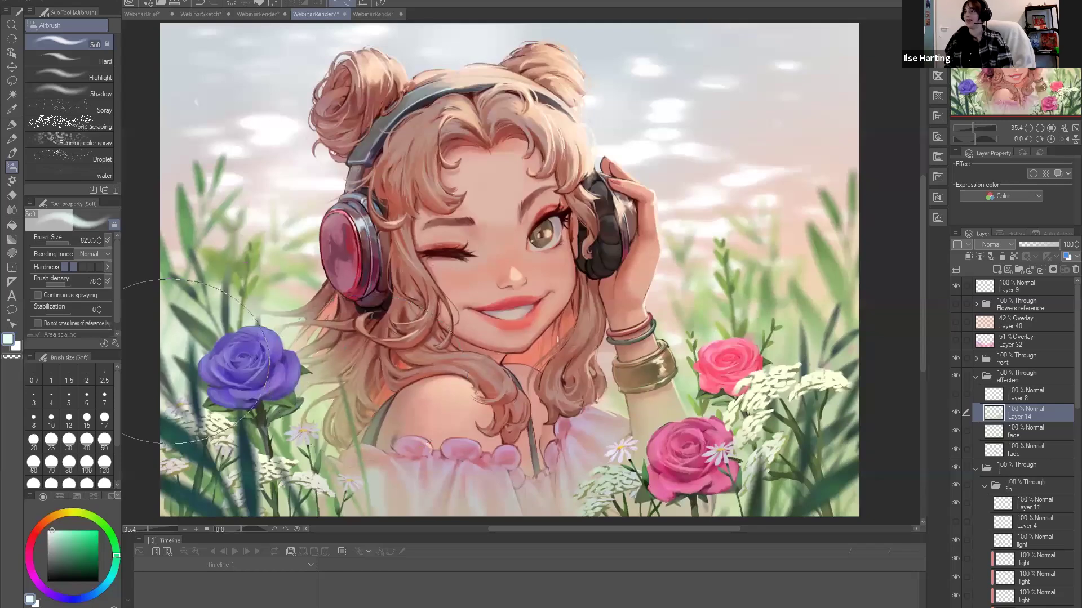
{"action": "mouse_move", "coordinate": [789, 349]}
{"action": "left_mouse_down"}
{"action": "mouse_move", "coordinate": [714, 416]}
{"action": "mouse_move", "coordinate": [814, 265]}
{"action": "mouse_move", "coordinate": [742, 410]}
{"action": "mouse_move", "coordinate": [278, 437]}
{"action": "mouse_move", "coordinate": [592, 434]}
{"action": "left_mouse_up"}
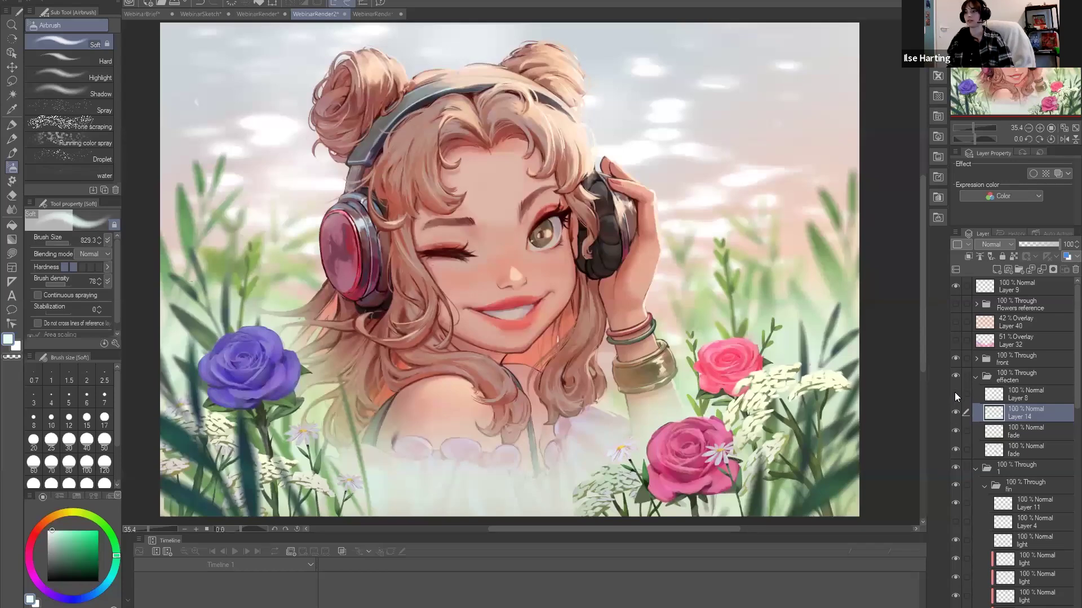
Hide Layer 14, turn Layer 8 back on, and collapse the effecten folder.
{"action": "left_click", "coordinate": [955, 412]}
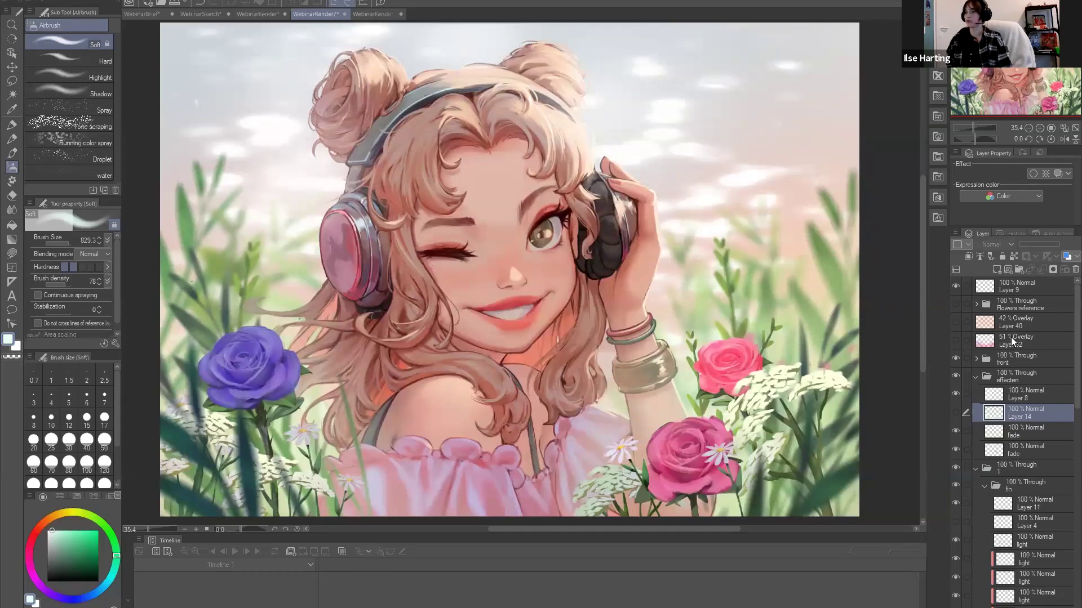
{"action": "left_click", "coordinate": [976, 377]}
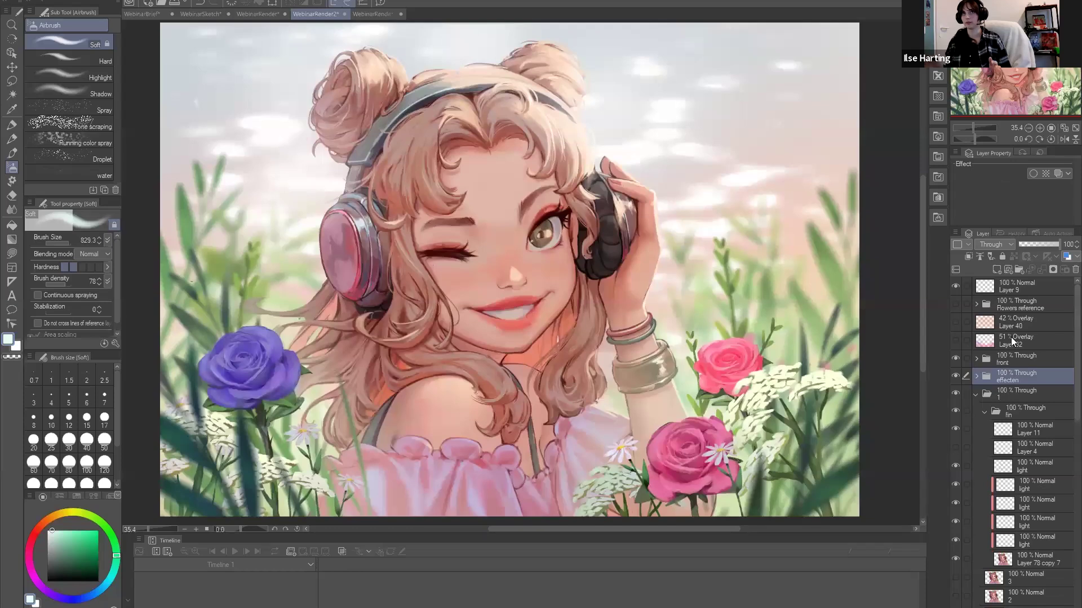
Turn on overlay Layers 32 and 40 and set Layer 40's opacity to 34 %.
{"action": "left_click", "coordinate": [1010, 337]}
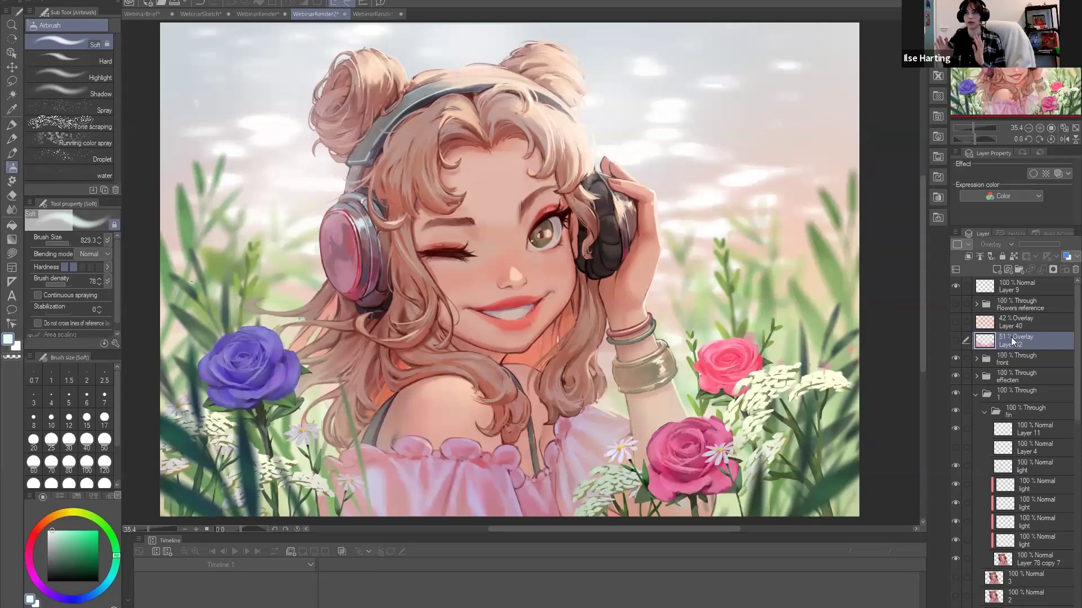
{"action": "left_click", "coordinate": [988, 313]}
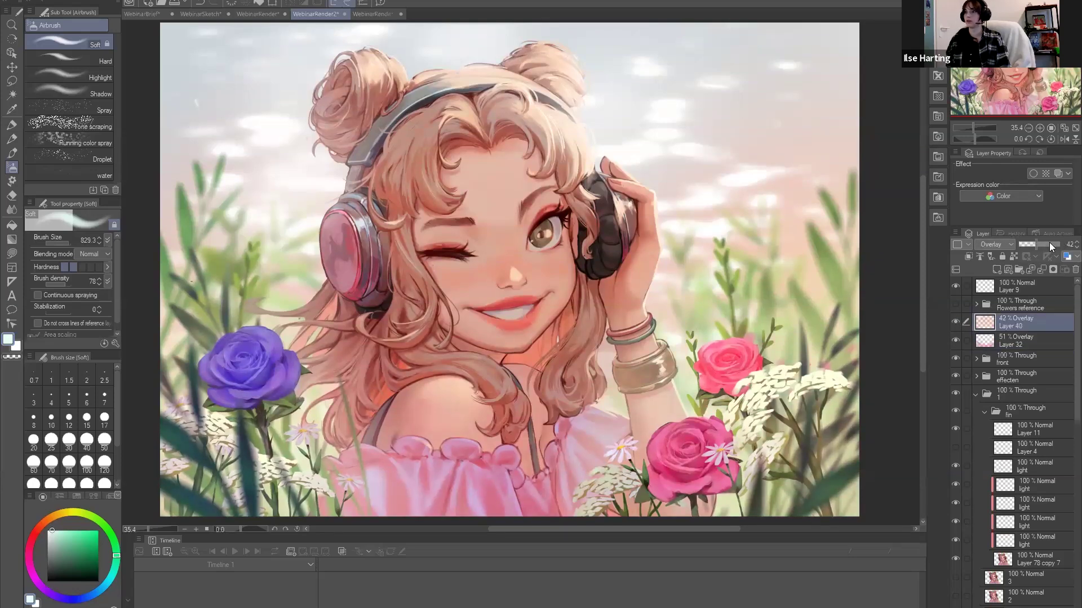
{"action": "left_click_drag", "start_coordinate": [1035, 246], "coordinate": [1038, 245]}
Switch overlay Layers 40 and 32 off and on repeatedly to compare the illustration's colours, leaving both hidden.
{"action": "left_click", "coordinate": [957, 320]}
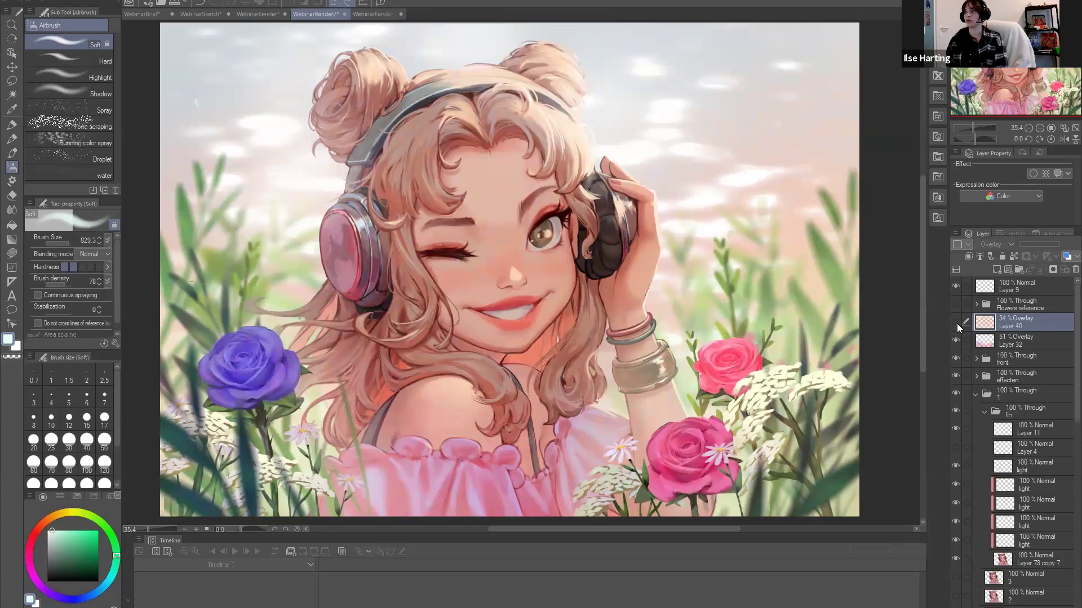
{"action": "left_click", "coordinate": [954, 342]}
{"action": "left_click", "coordinate": [954, 320]}
{"action": "left_click", "coordinate": [954, 320]}
{"action": "left_click", "coordinate": [955, 319]}
{"action": "left_click", "coordinate": [956, 317]}
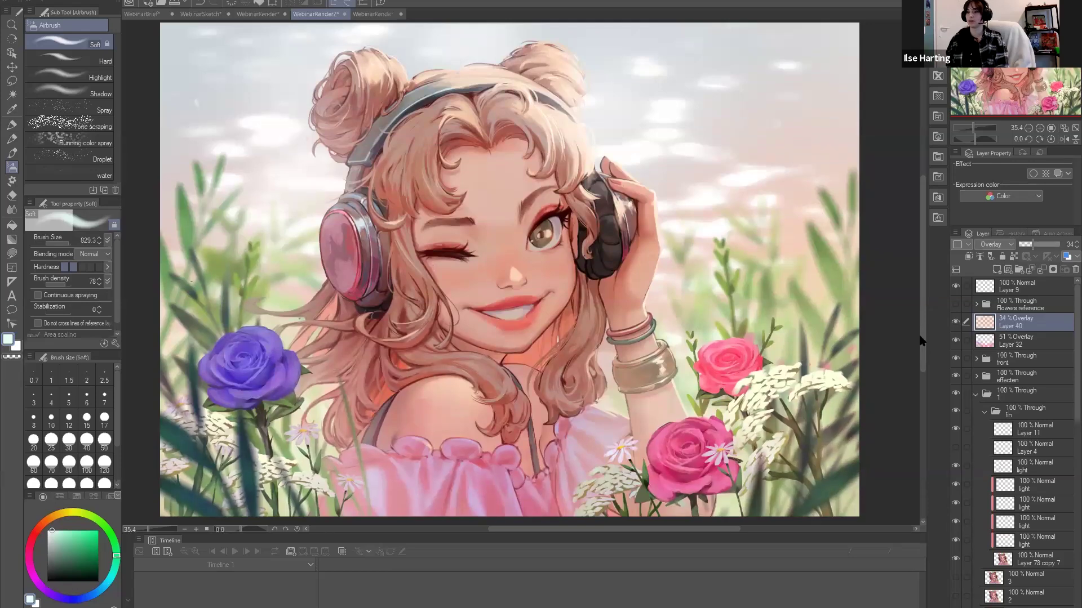
{"action": "scroll", "coordinate": [967, 316], "scroll_direction": "up", "scroll_amount": 1}
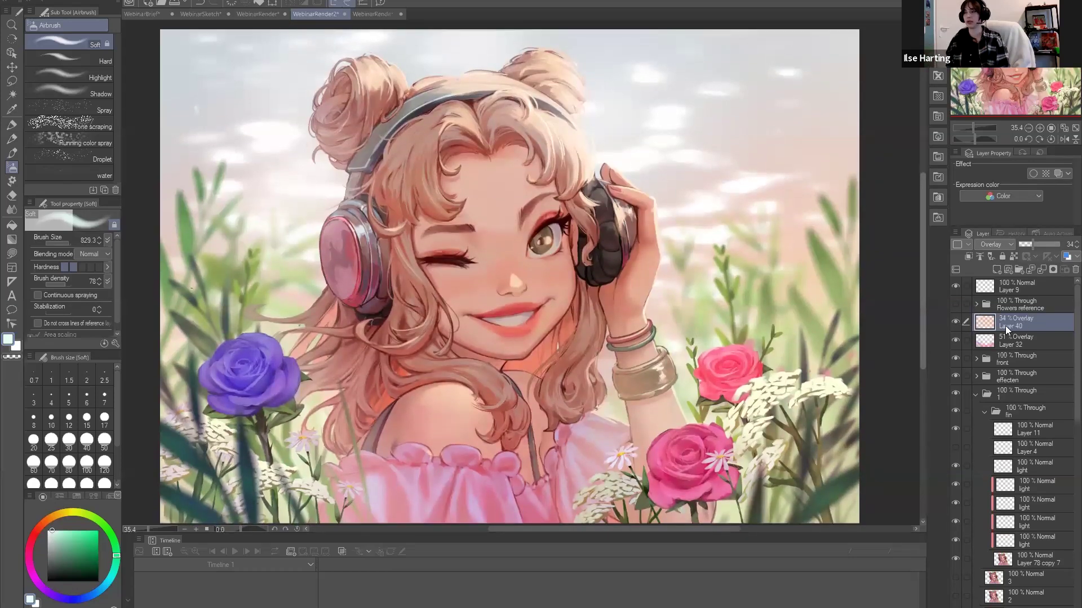
{"action": "scroll", "coordinate": [950, 332], "scroll_direction": "down", "scroll_amount": 1}
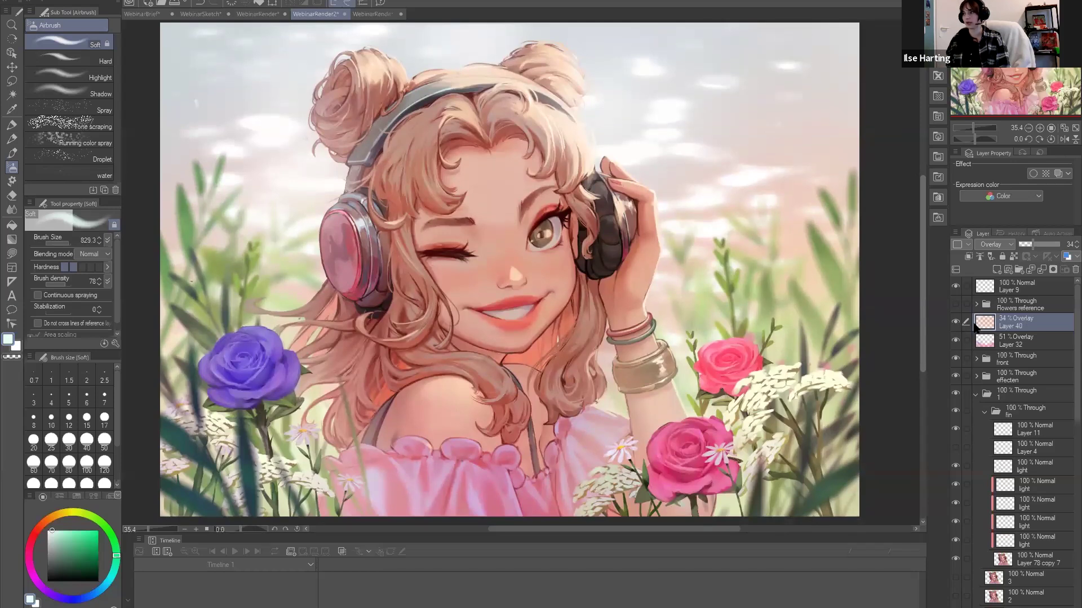
{"action": "scroll", "coordinate": [974, 328], "scroll_direction": "up", "scroll_amount": 1}
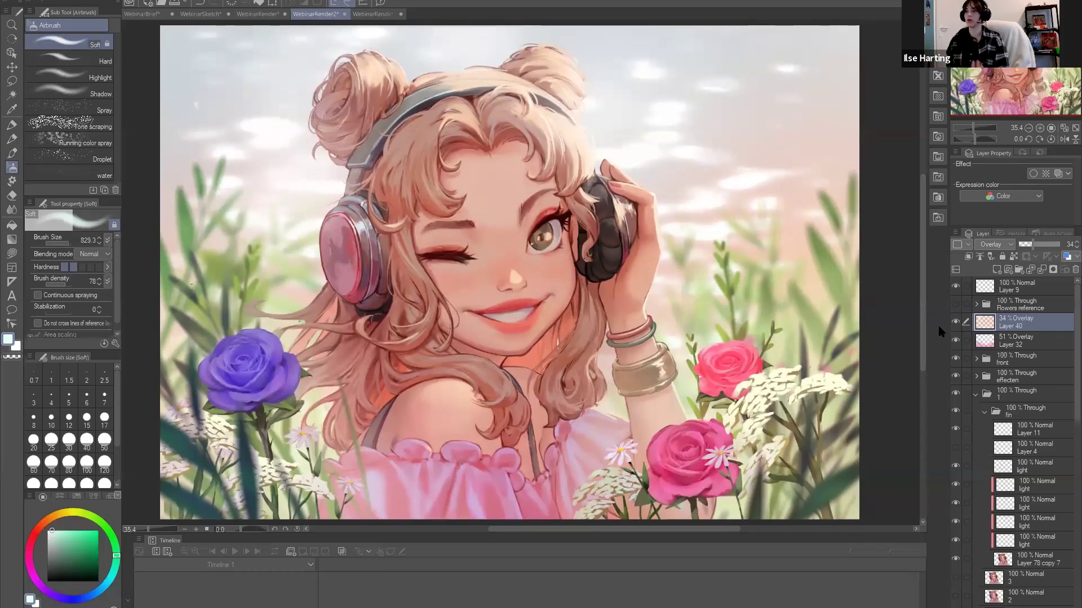
{"action": "left_click_drag", "start_coordinate": [956, 322], "coordinate": [956, 341]}
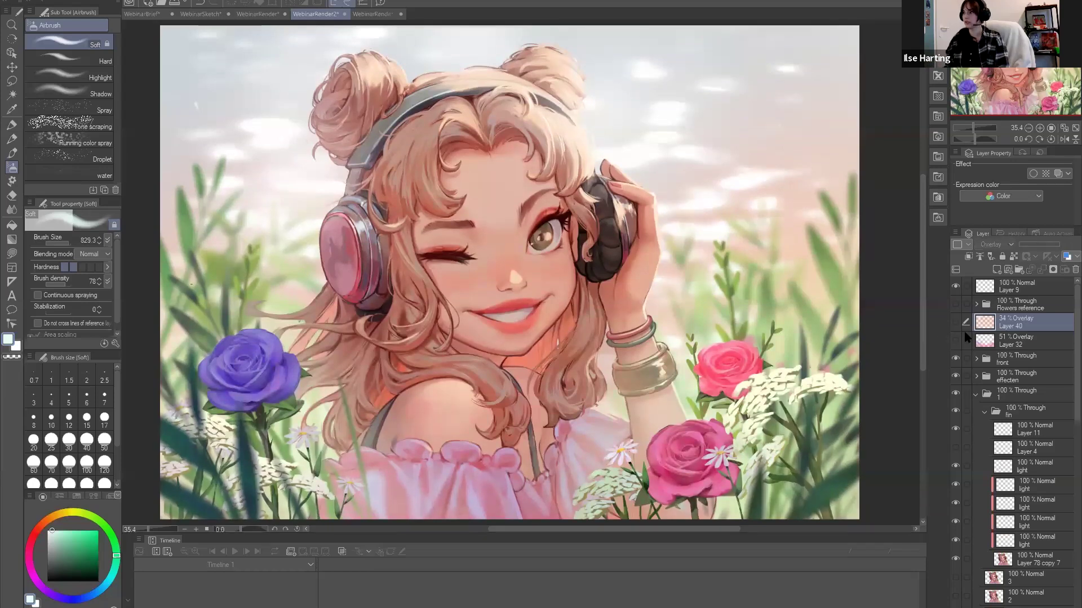
In the WebinarRenderFINAL document, zoom in on the face and turn on the Changed Eye, Darker bridge and Prev Nose layers.
{"action": "key", "text": "ctrl+z"}
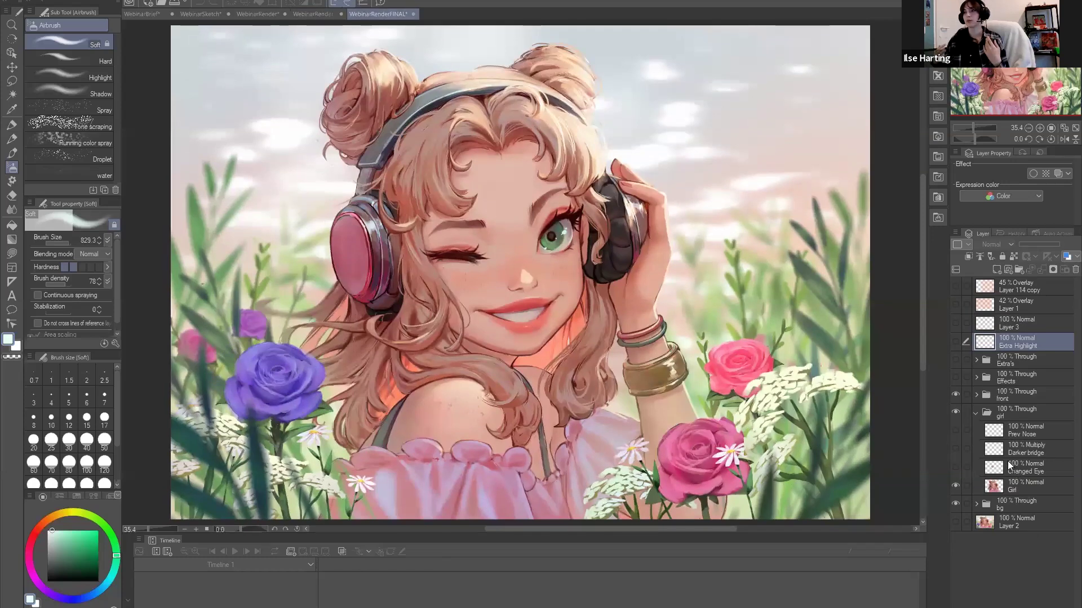
{"action": "left_click", "coordinate": [1014, 484]}
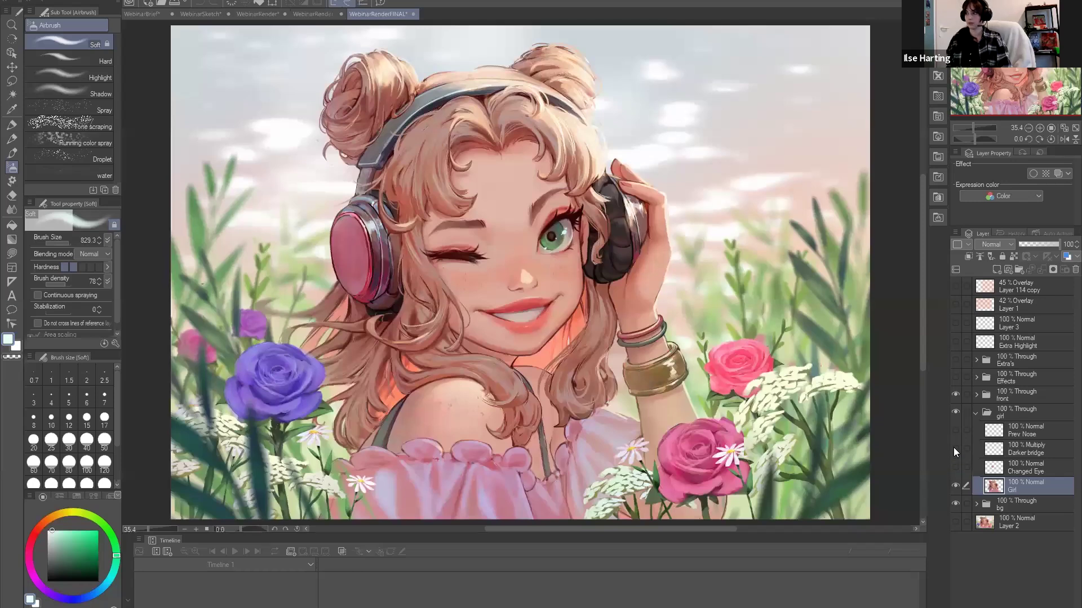
{"action": "key", "text": "ctrl+plus"}
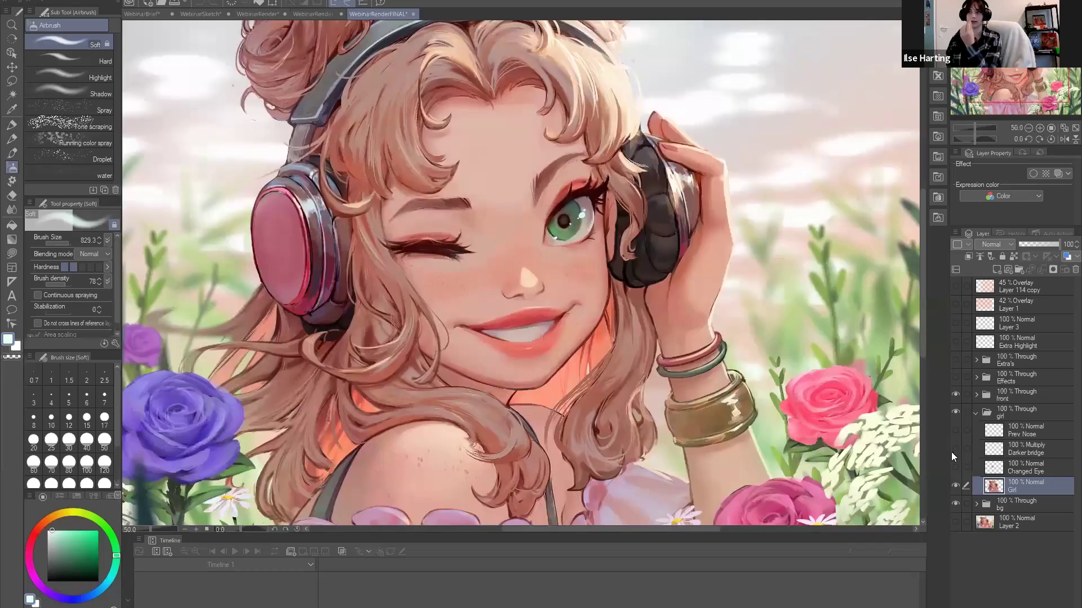
{"action": "left_click", "coordinate": [955, 467]}
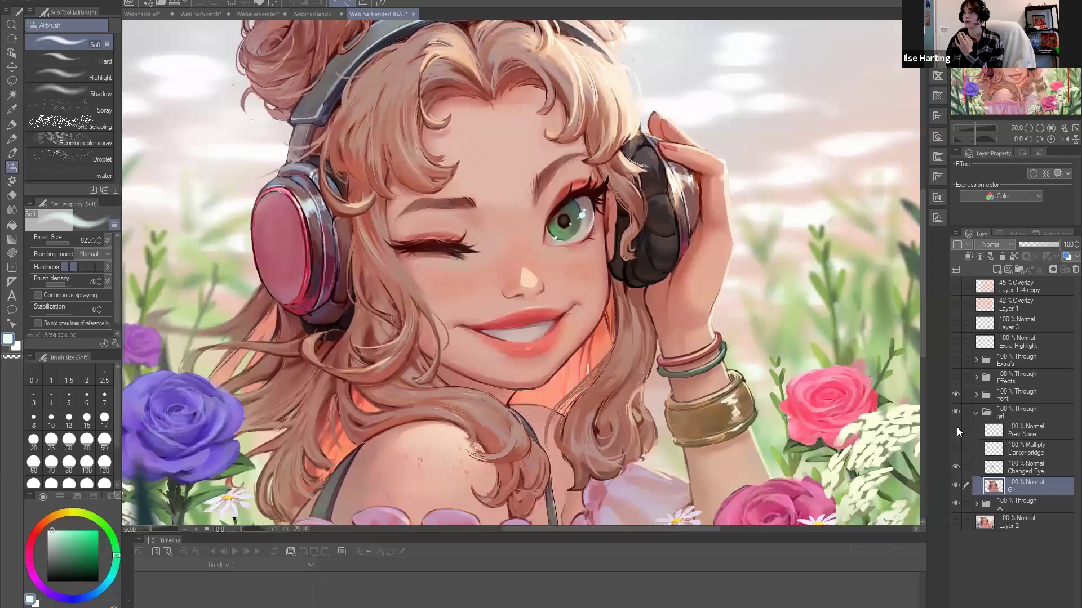
{"action": "left_click", "coordinate": [955, 448]}
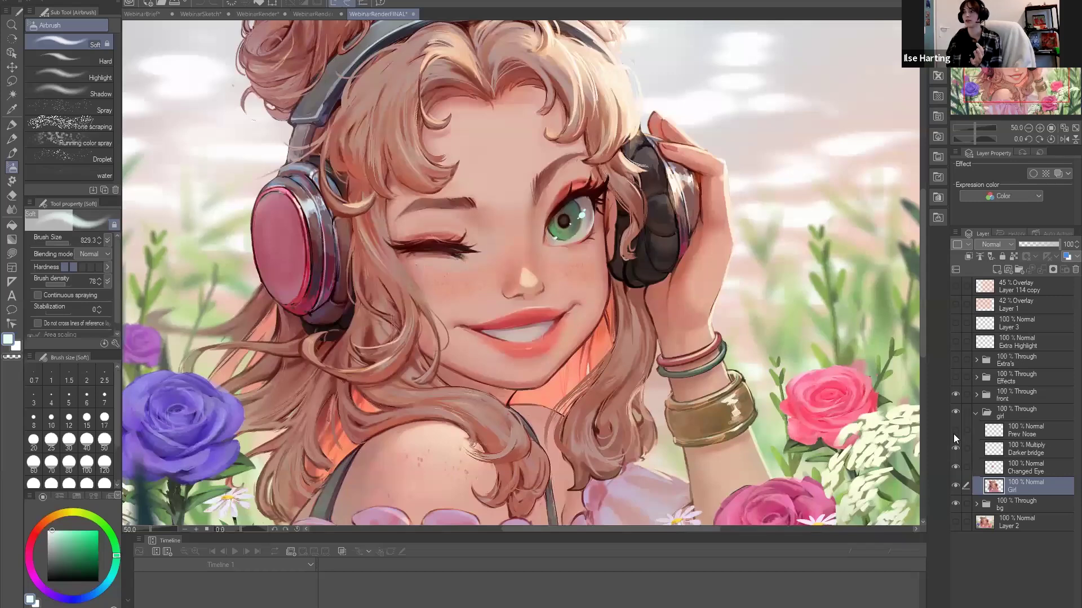
{"action": "left_click", "coordinate": [953, 430]}
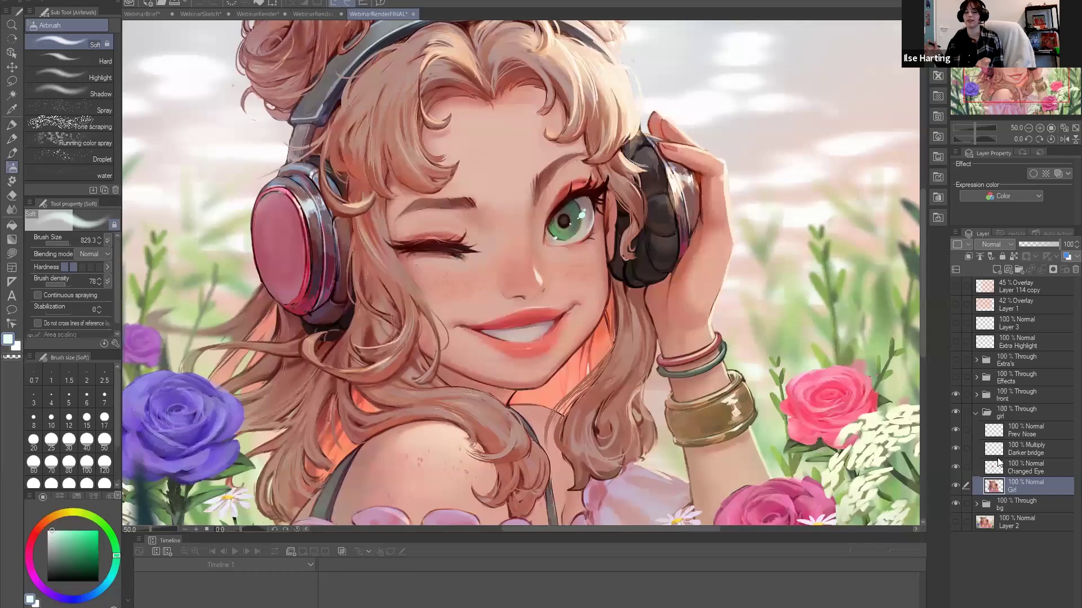
{"action": "left_click", "coordinate": [1008, 431]}
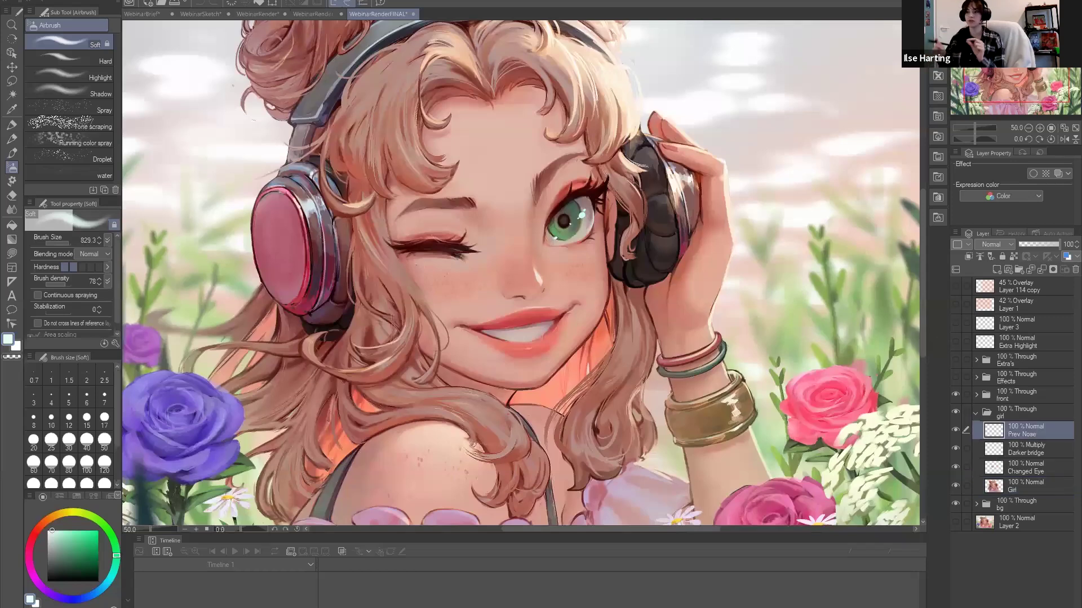
Turn on and expand the Effects folder, leaving only its multiply layer visible.
{"action": "scroll", "coordinate": [520, 273], "scroll_direction": "down", "scroll_amount": 1}
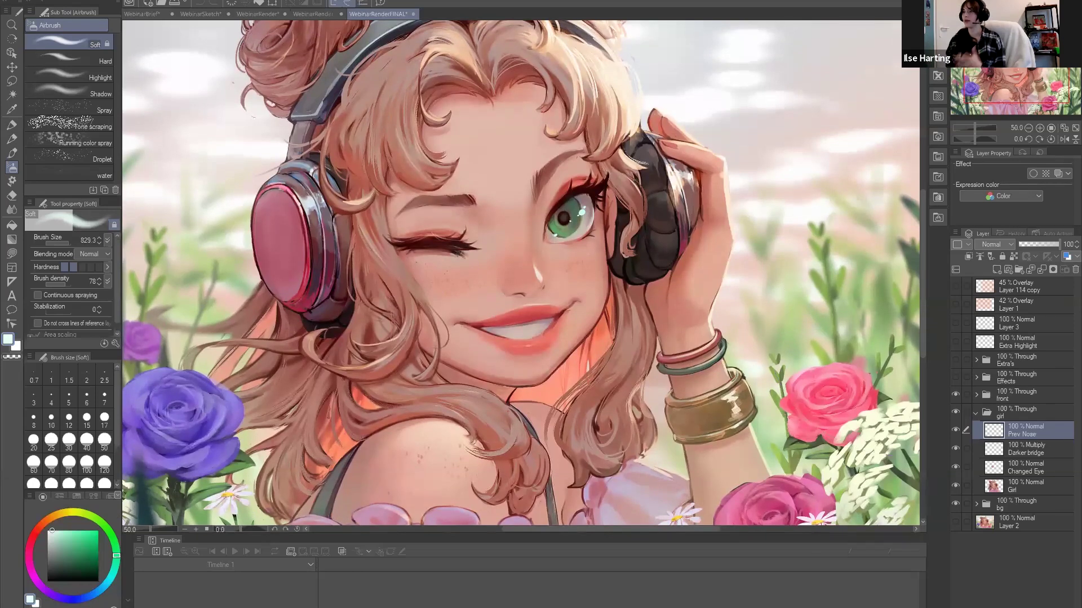
{"action": "scroll", "coordinate": [932, 308], "scroll_direction": "up", "scroll_amount": 2}
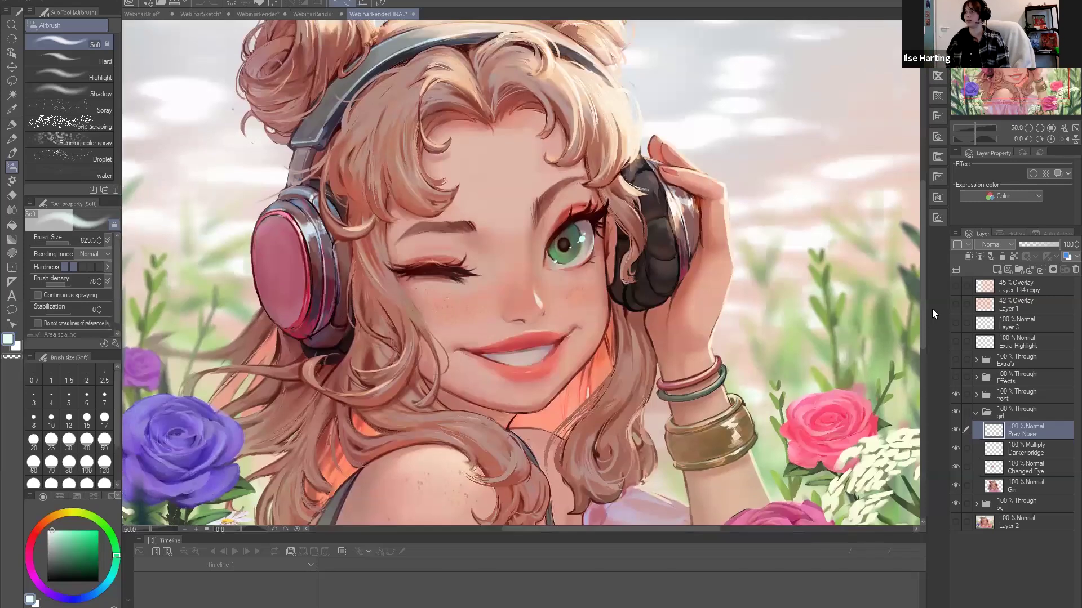
{"action": "scroll", "coordinate": [1041, 143], "scroll_direction": "up", "scroll_amount": 2}
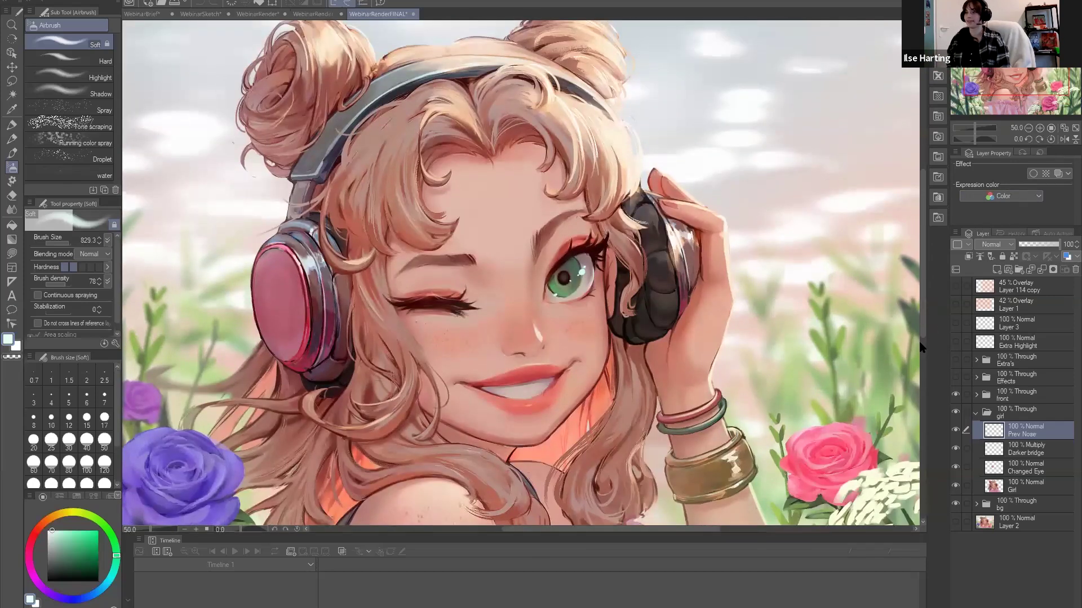
{"action": "key", "text": "ctrl+minus"}
{"action": "scroll", "coordinate": [966, 389], "scroll_direction": "down", "scroll_amount": 2}
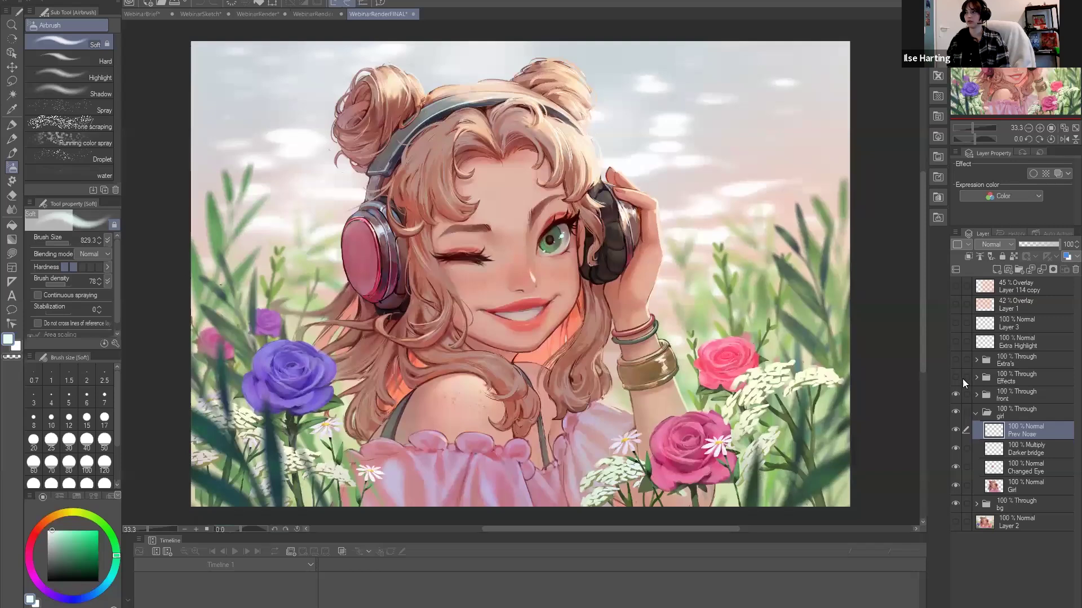
{"action": "left_click", "coordinate": [953, 382]}
{"action": "left_click_drag", "start_coordinate": [955, 413], "coordinate": [956, 394]}
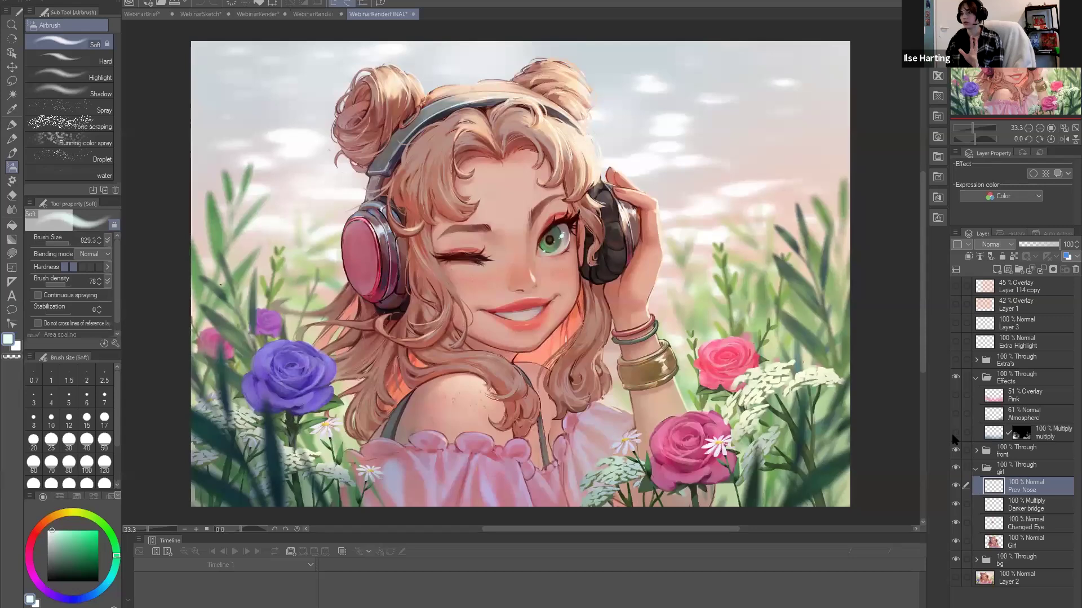
{"action": "left_click", "coordinate": [953, 433]}
{"action": "left_click", "coordinate": [954, 433]}
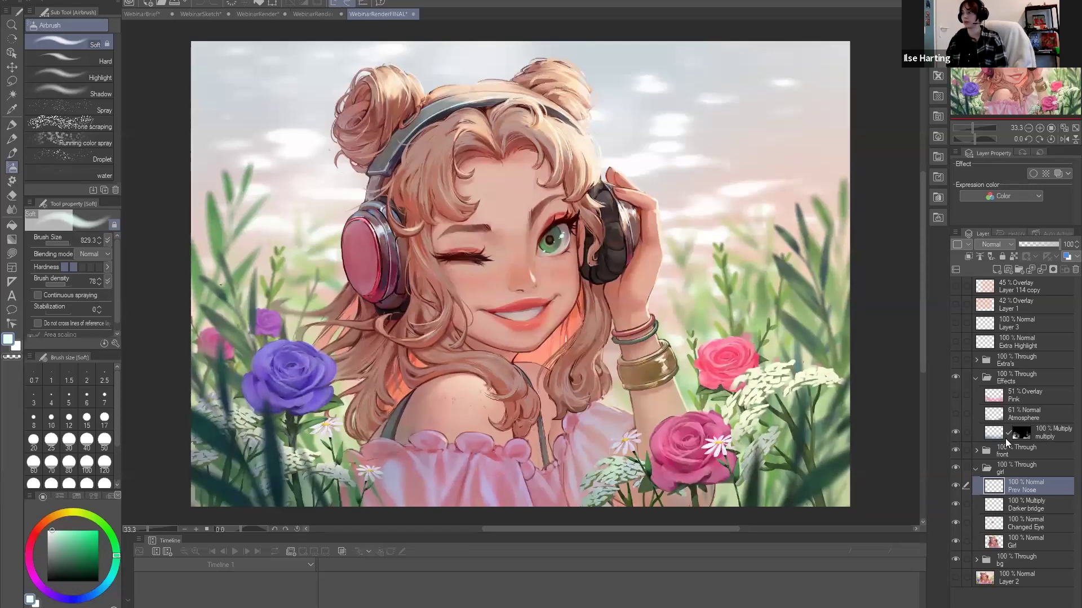
Add a new layer directly above the multiply layer in the Effects folder and set its blending mode to Multiply.
{"action": "left_click", "coordinate": [1005, 435]}
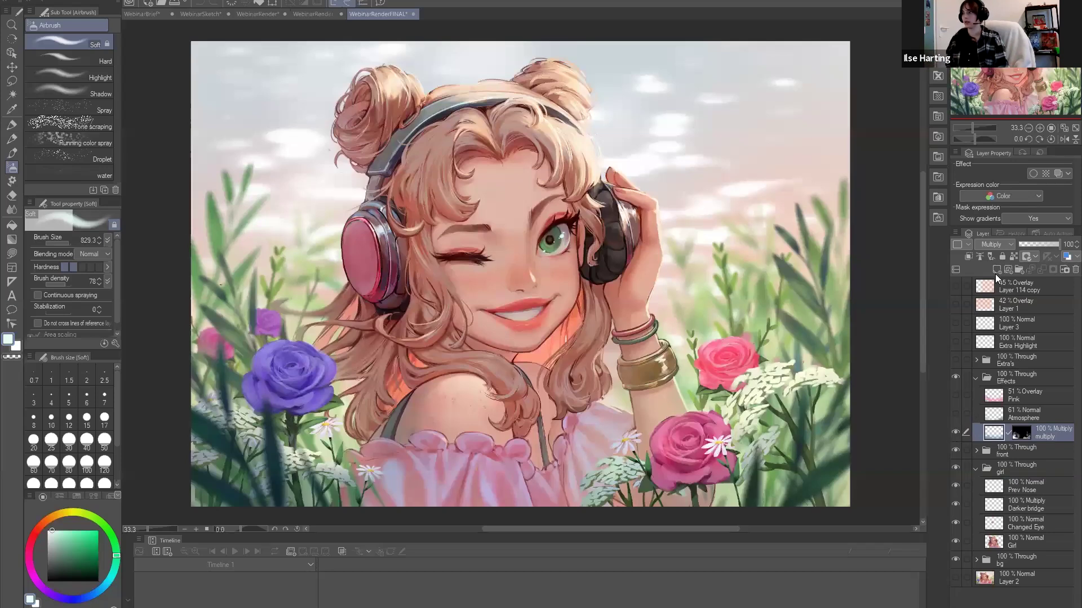
{"action": "key", "text": "ctrl+shift+n"}
{"action": "left_click", "coordinate": [994, 244]}
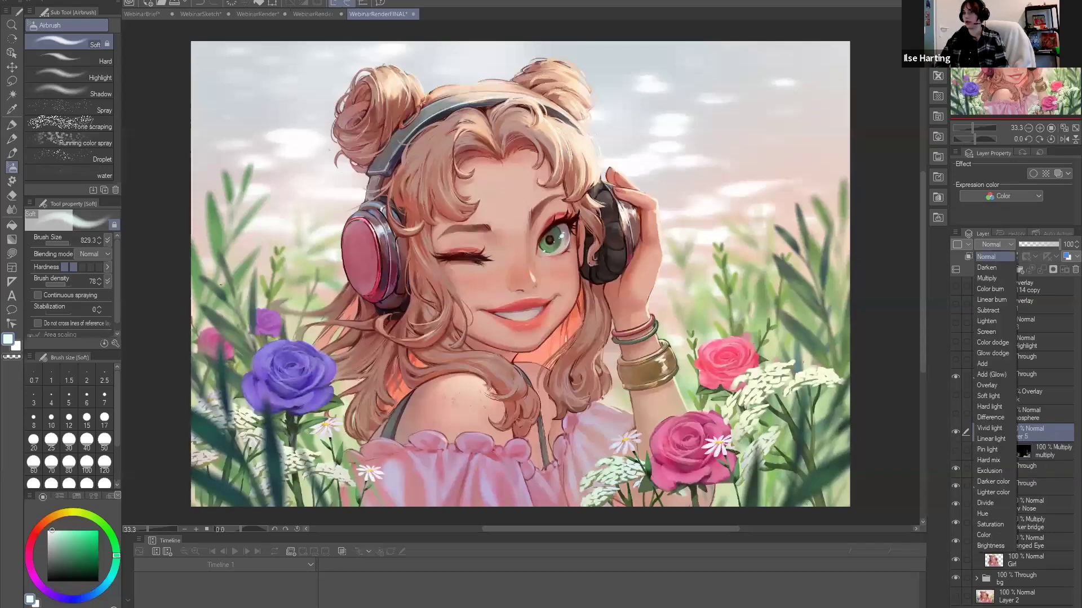
{"action": "left_click", "coordinate": [986, 278]}
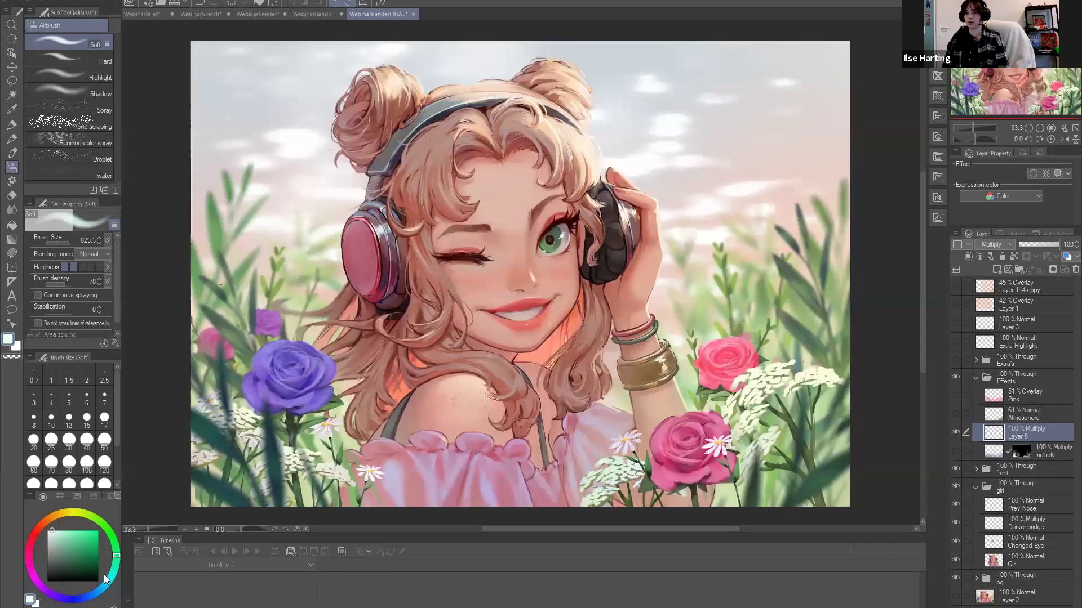
Pick a muted blue and airbrush soft shading over the foreground flowers and leaves on the new multiply layer.
{"action": "left_click", "coordinate": [65, 550]}
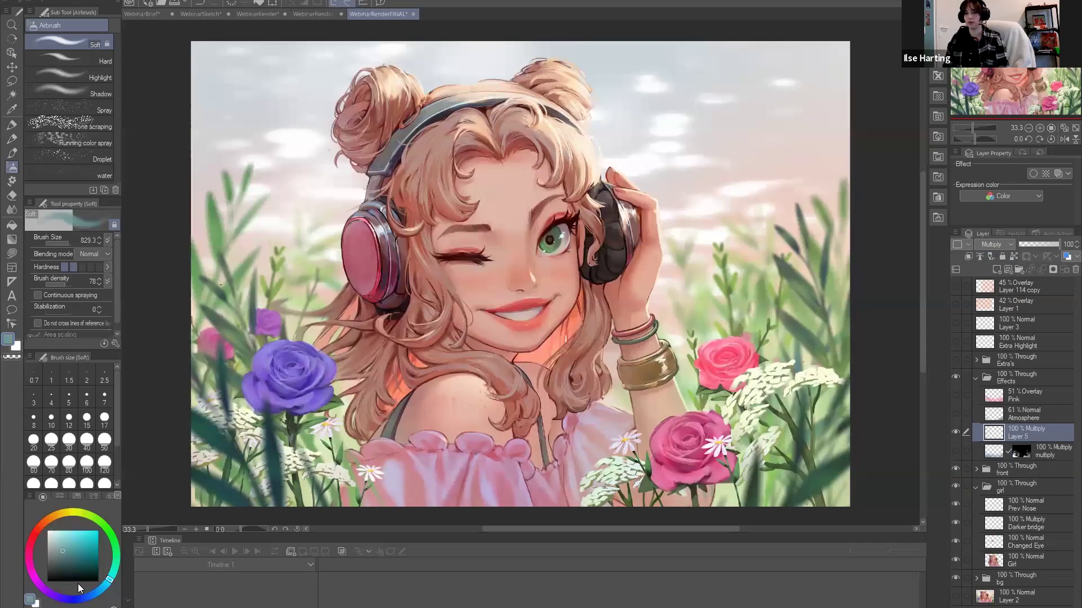
{"action": "left_click", "coordinate": [107, 583]}
{"action": "left_click_drag", "start_coordinate": [109, 581], "coordinate": [100, 589]}
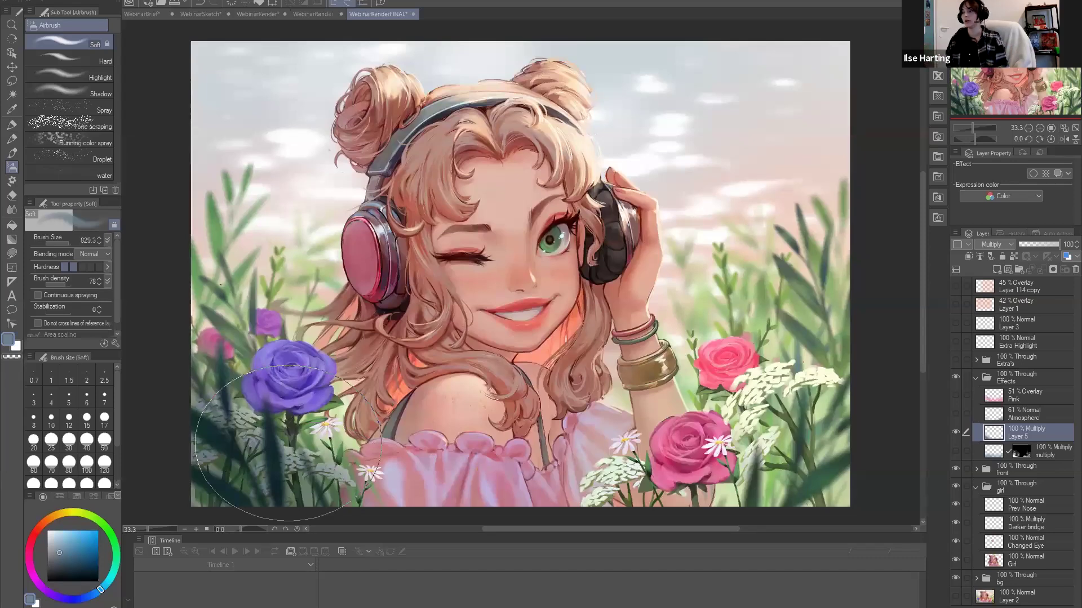
{"action": "mouse_move", "coordinate": [806, 461]}
{"action": "left_mouse_down"}
{"action": "mouse_move", "coordinate": [750, 450]}
{"action": "mouse_move", "coordinate": [773, 383]}
{"action": "left_mouse_up"}
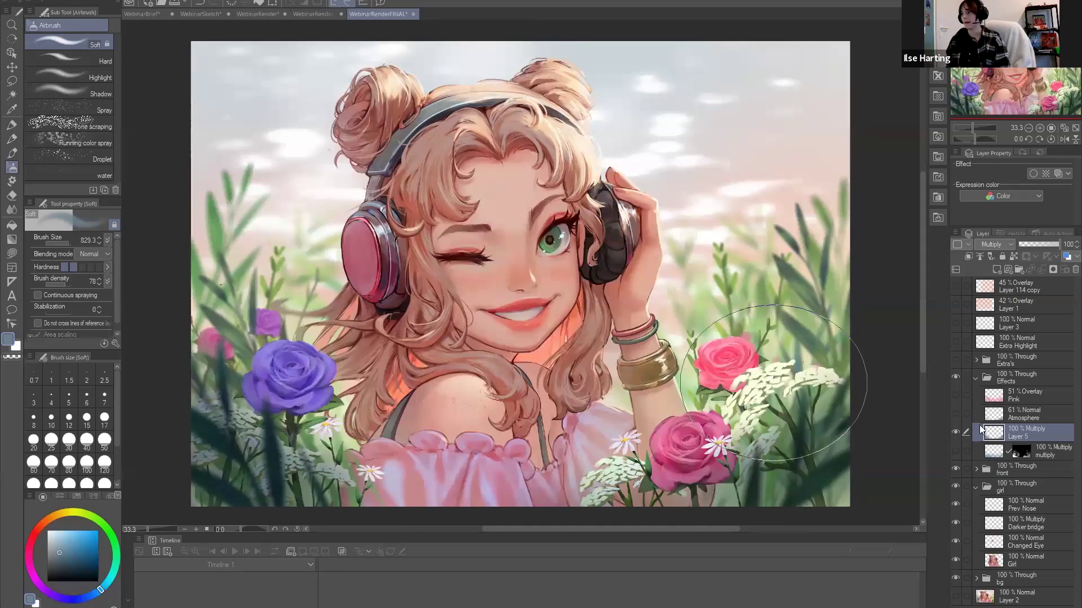
Set the Pink overlay layer's opacity to 78 % and switch it on and off to compare, leaving it hidden.
{"action": "left_click", "coordinate": [955, 394]}
{"action": "left_click", "coordinate": [960, 393]}
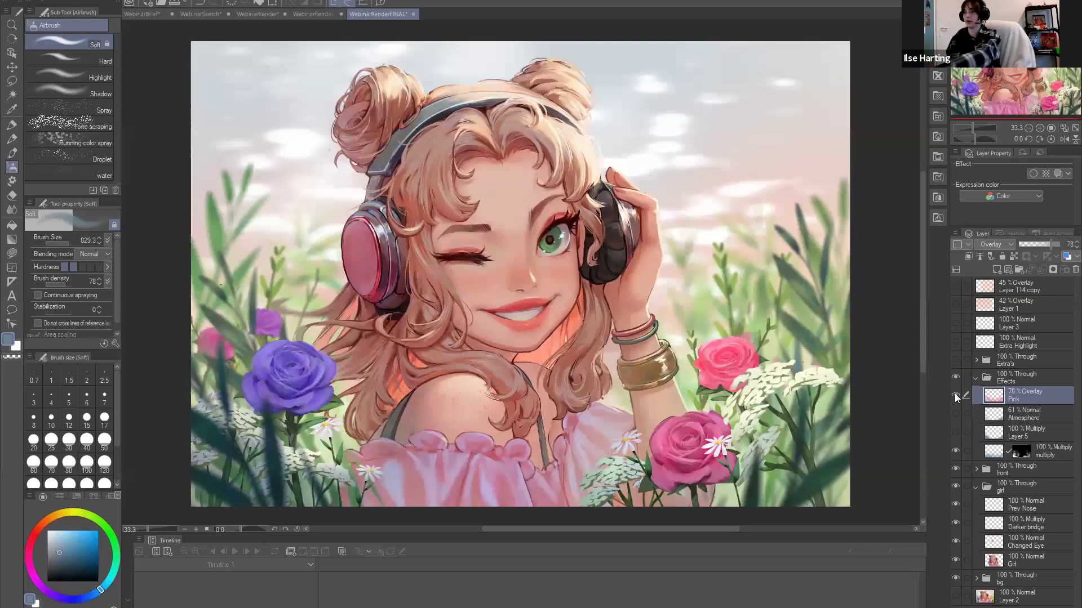
{"action": "left_click", "coordinate": [955, 394]}
{"action": "left_click", "coordinate": [953, 395]}
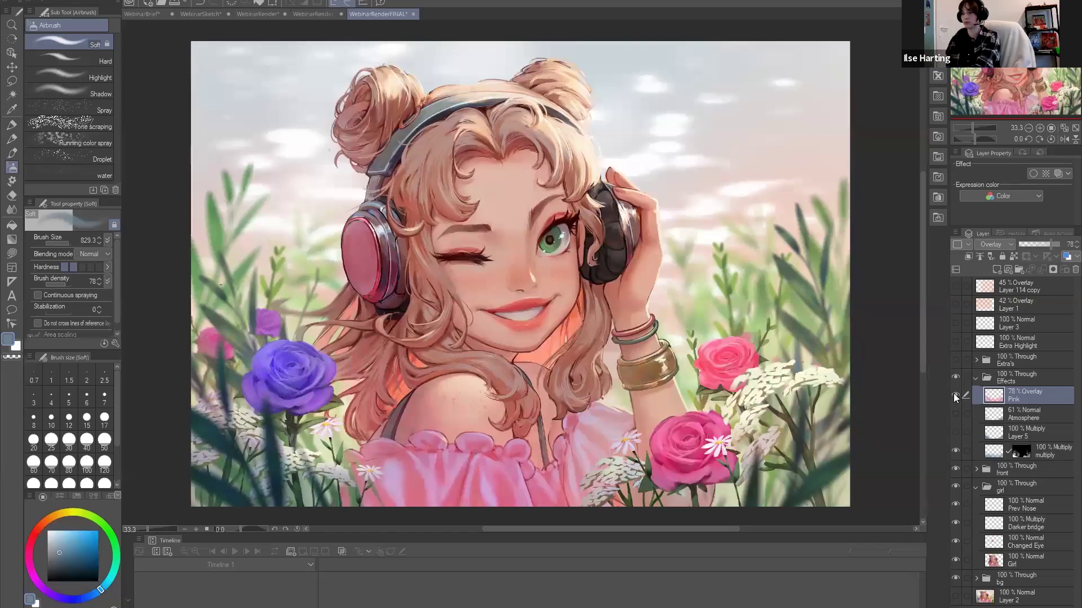
{"action": "left_click", "coordinate": [954, 394]}
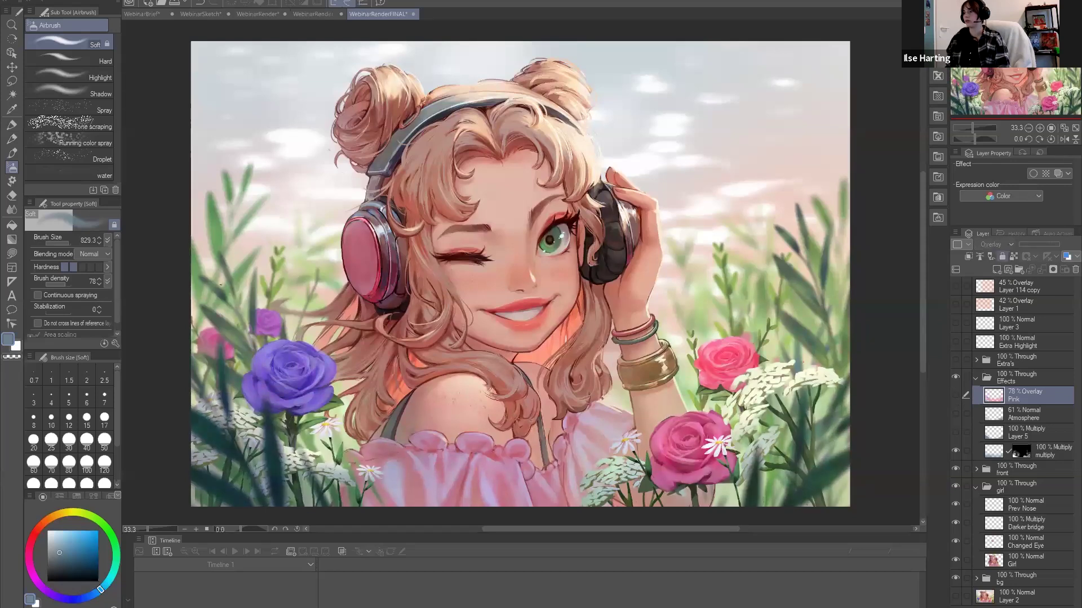
Add a new layer above the Pink layer and set its blending mode to Overlay.
{"action": "scroll", "coordinate": [921, 315], "scroll_direction": "down", "scroll_amount": 1}
{"action": "key", "text": "ctrl+shift+n"}
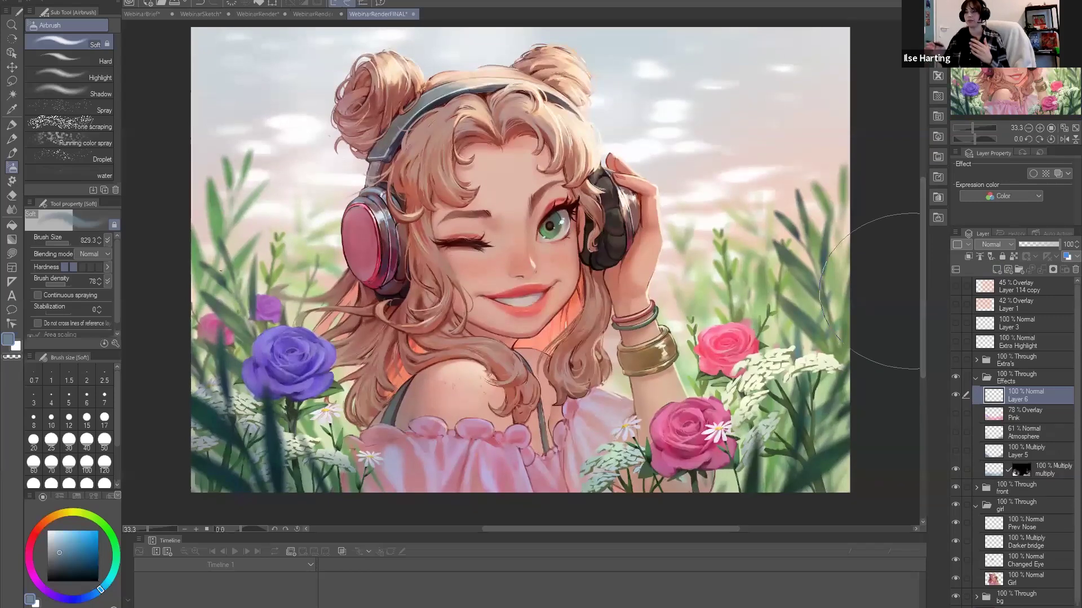
{"action": "left_click", "coordinate": [995, 245]}
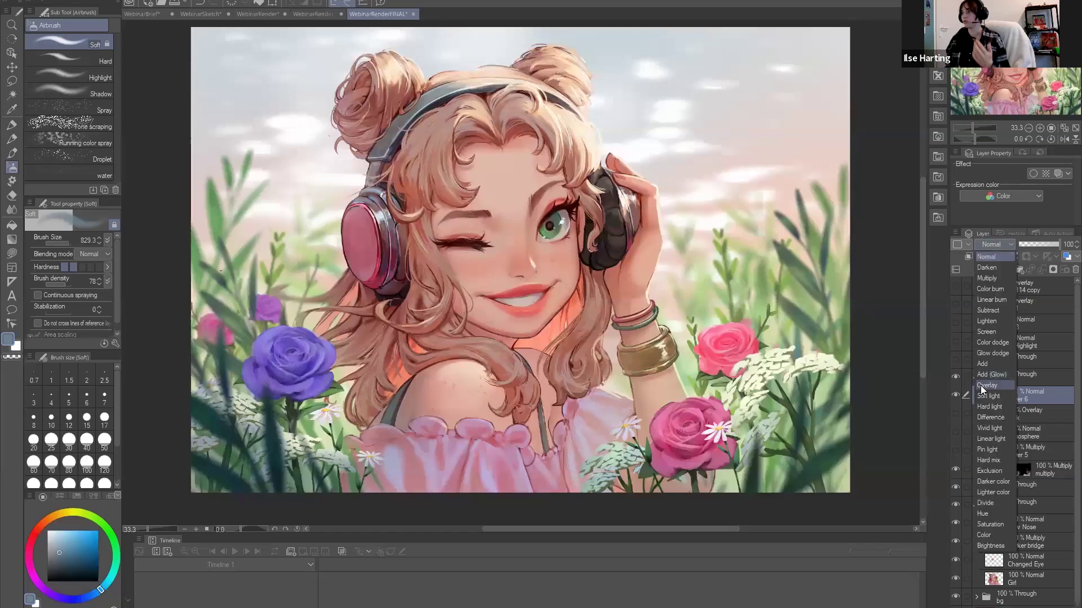
{"action": "left_click", "coordinate": [980, 386]}
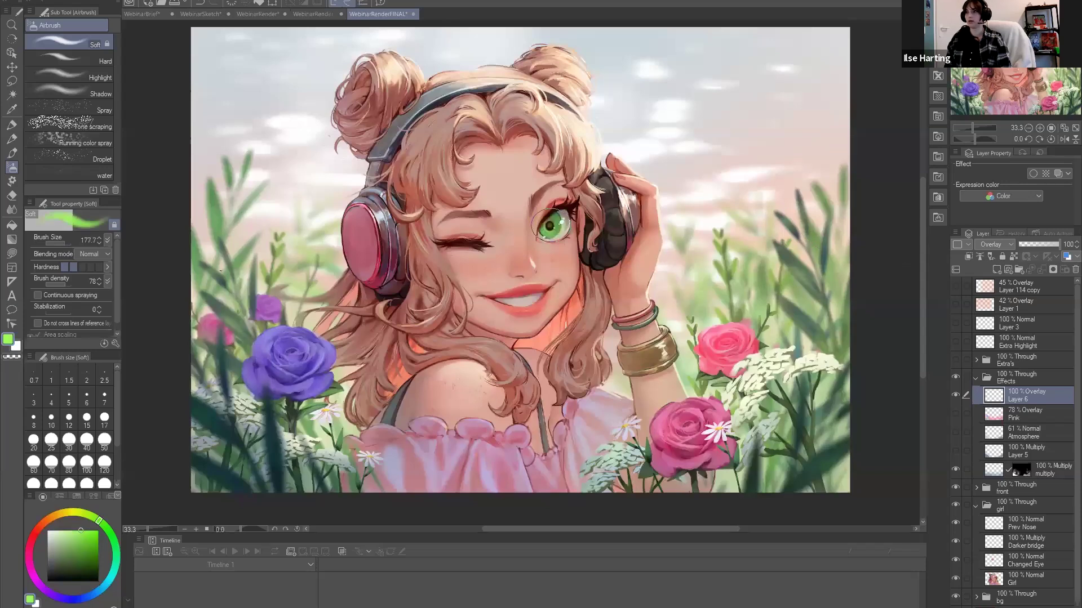
On overlay Layer 6, airbrush bright green over the open eye and orange-red over the lips.
{"action": "left_click", "coordinate": [551, 226]}
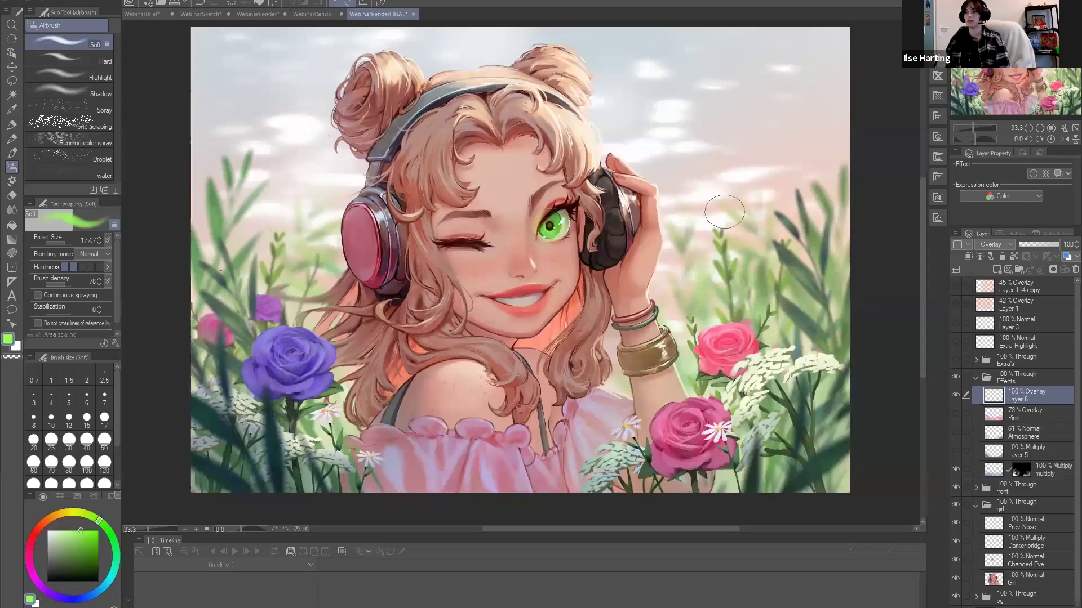
{"action": "key", "text": "ctrl+z"}
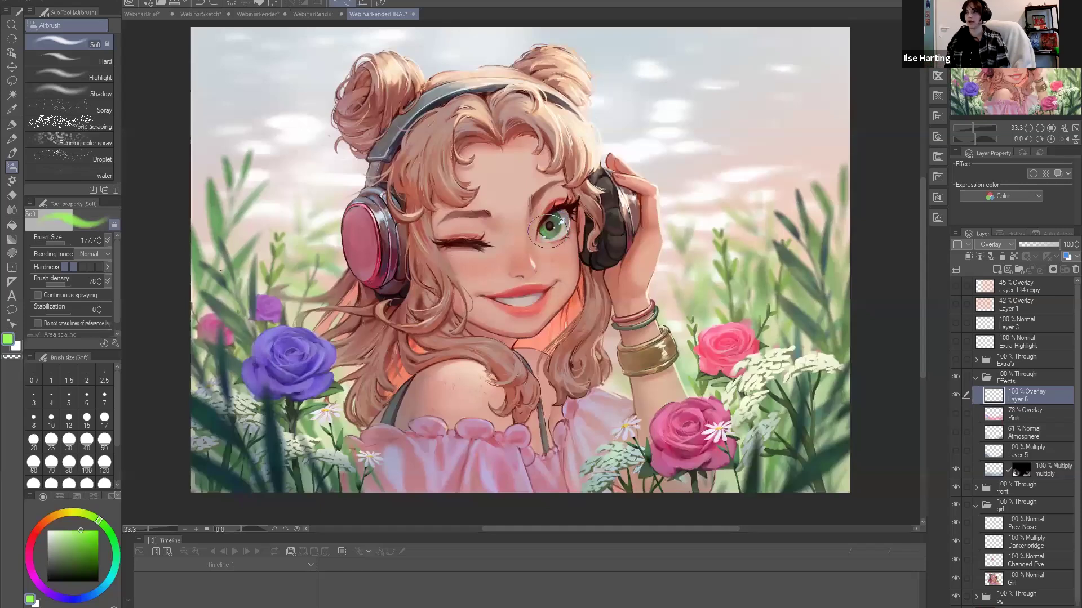
{"action": "left_click", "coordinate": [549, 231]}
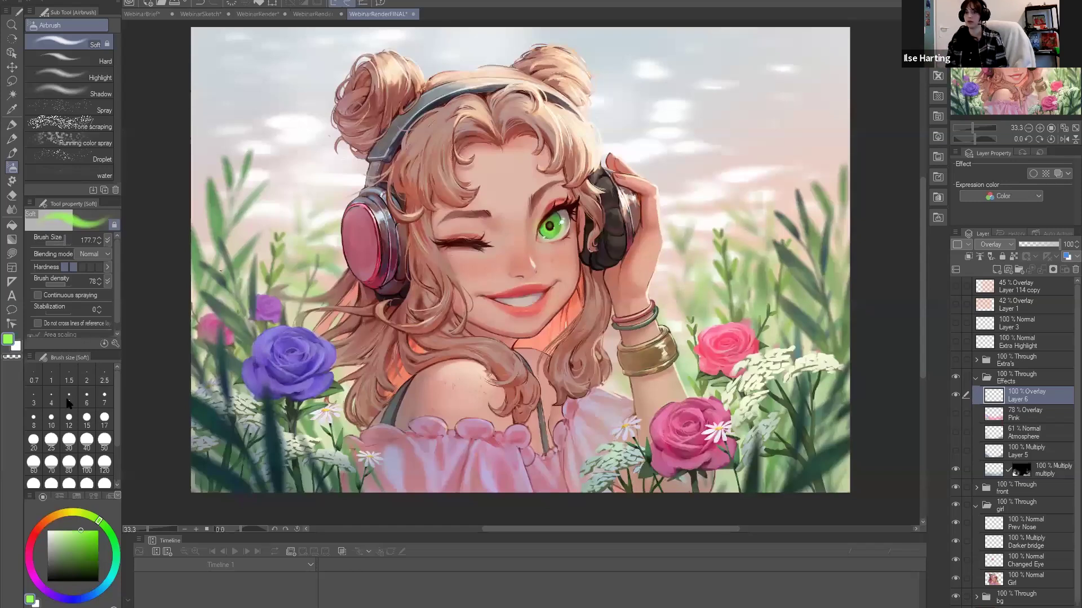
{"action": "left_click", "coordinate": [41, 522]}
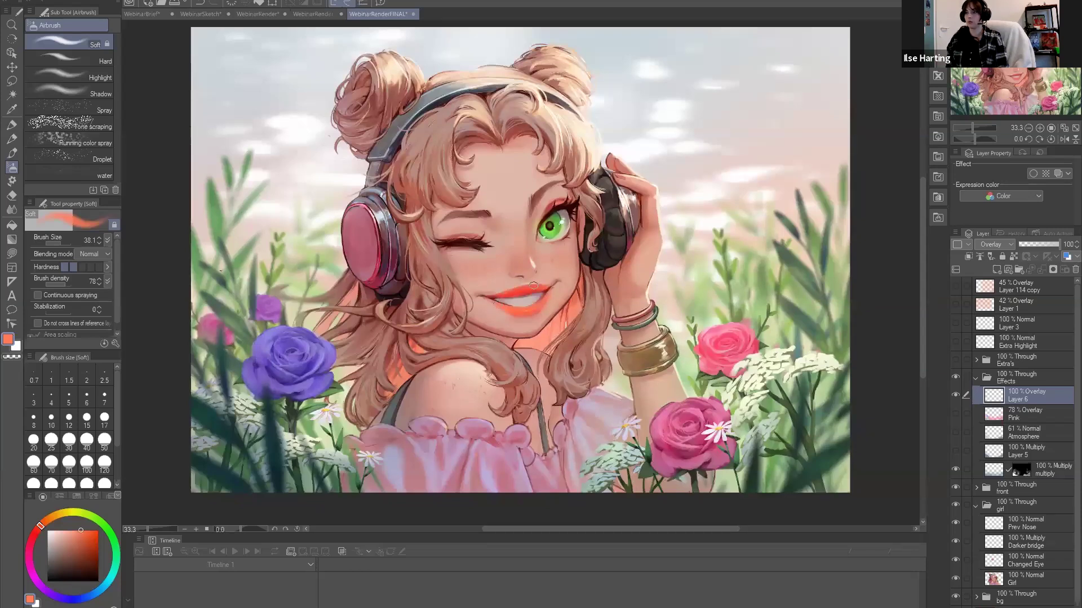
Set the airbrush size to 534 and brighten the roses with colours sampled from them, pink for the red ones and violet for the purple one.
{"action": "left_click", "coordinate": [67, 244]}
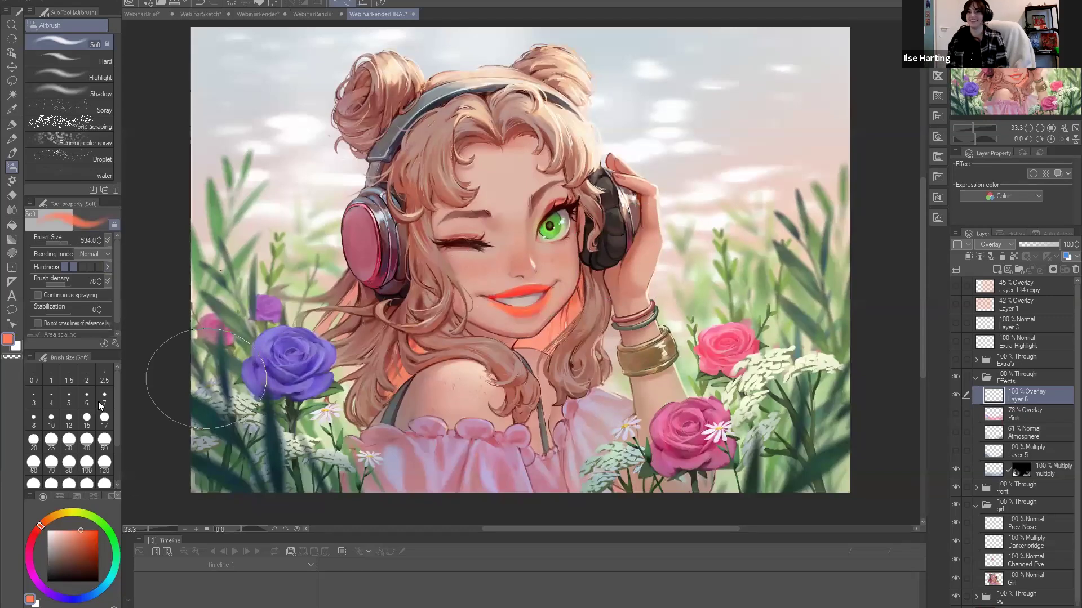
{"action": "left_click", "coordinate": [693, 435], "text": "alt"}
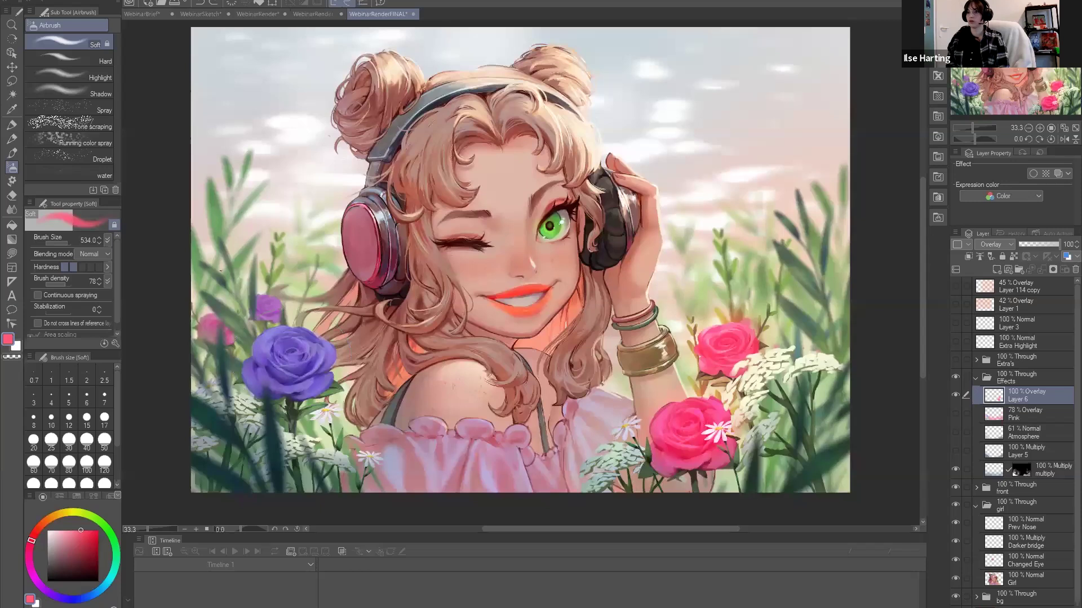
{"action": "left_click", "coordinate": [279, 352], "text": "alt"}
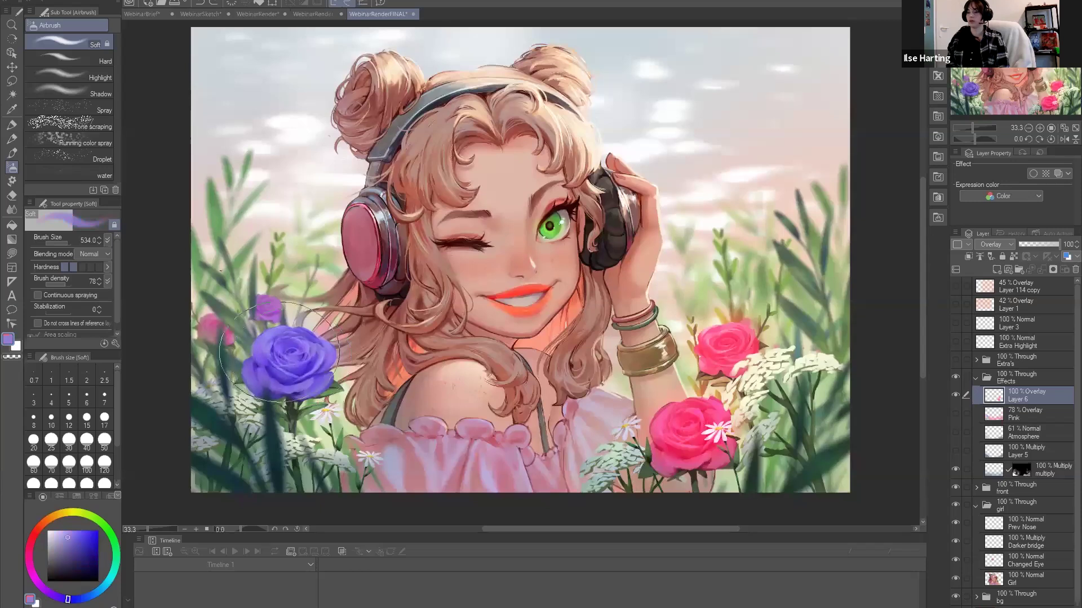
Hide overlay Layer 6 and turn on the Atmosphere and Pink layers.
{"action": "left_click", "coordinate": [955, 396]}
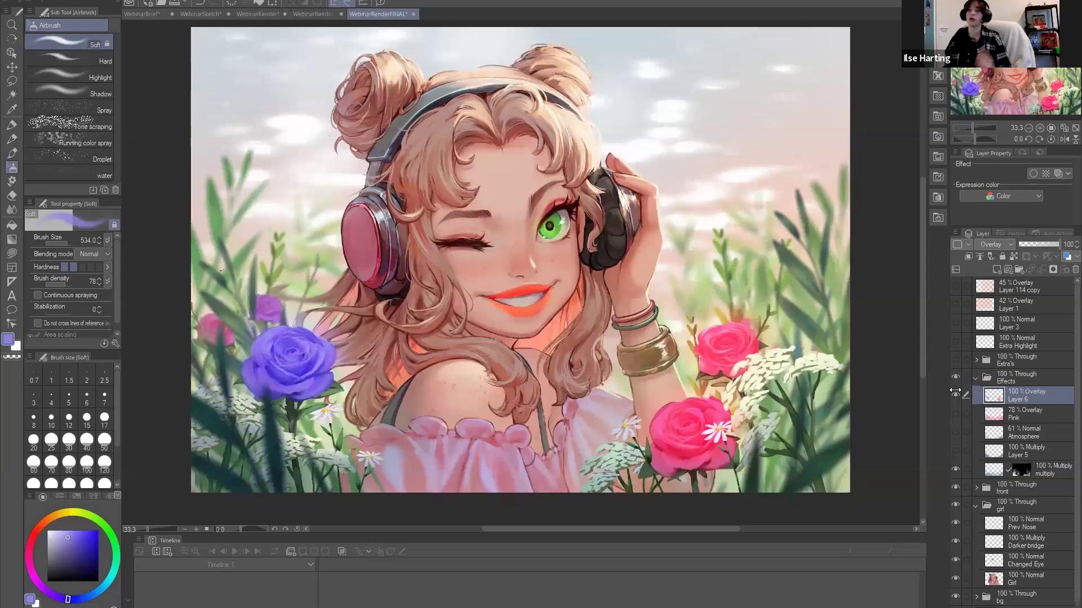
{"action": "left_click", "coordinate": [955, 393]}
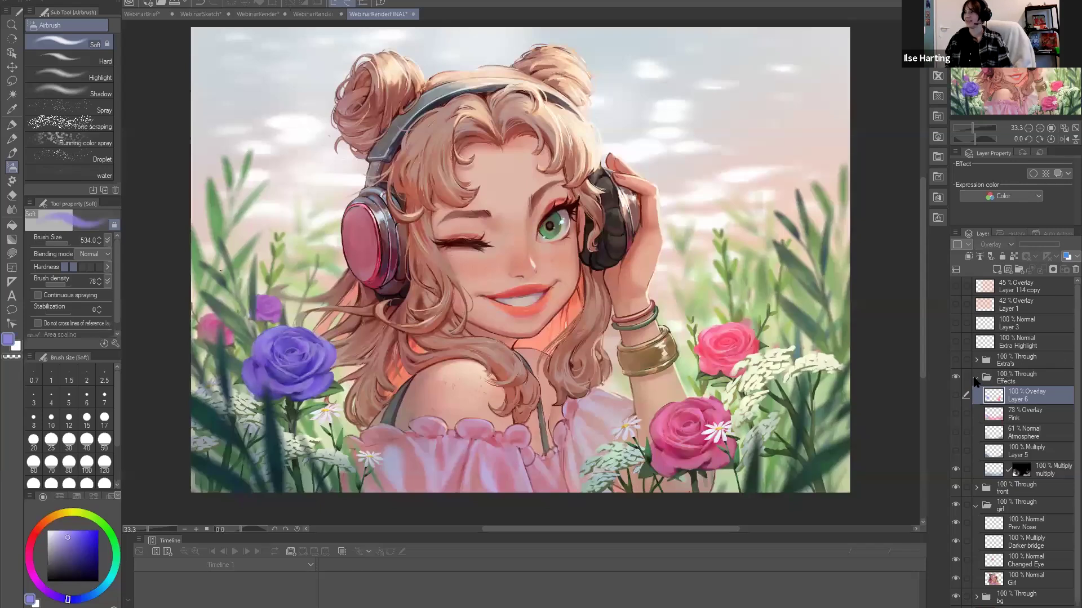
{"action": "left_click", "coordinate": [954, 452]}
{"action": "left_click", "coordinate": [955, 452]}
{"action": "left_click", "coordinate": [955, 432]}
{"action": "left_click", "coordinate": [955, 414]}
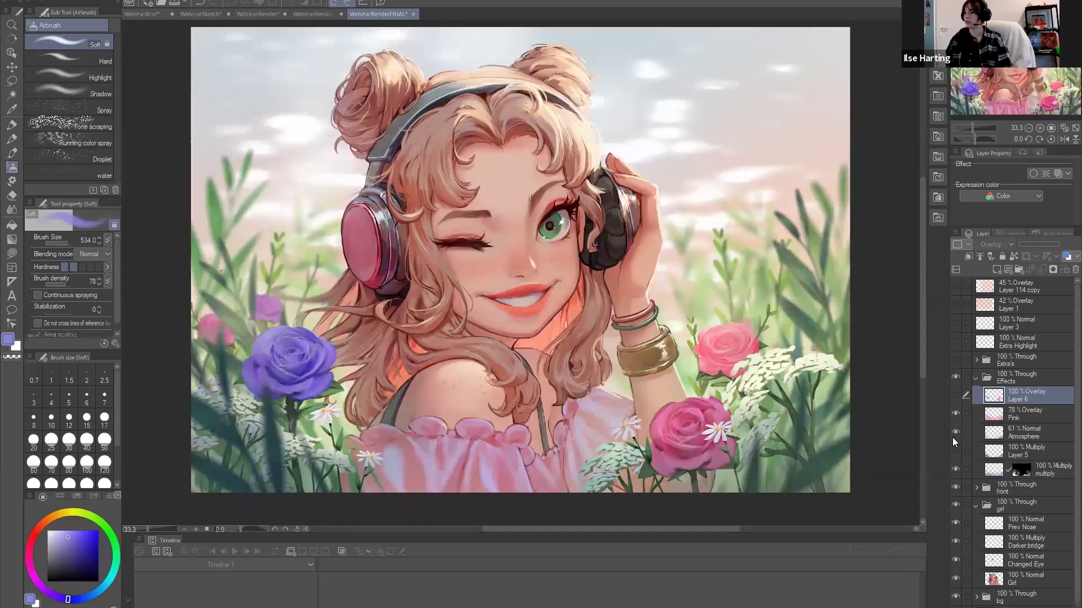
Switch the Atmosphere layer off and on to compare the haze, leaving it visible and selected.
{"action": "left_click", "coordinate": [952, 437]}
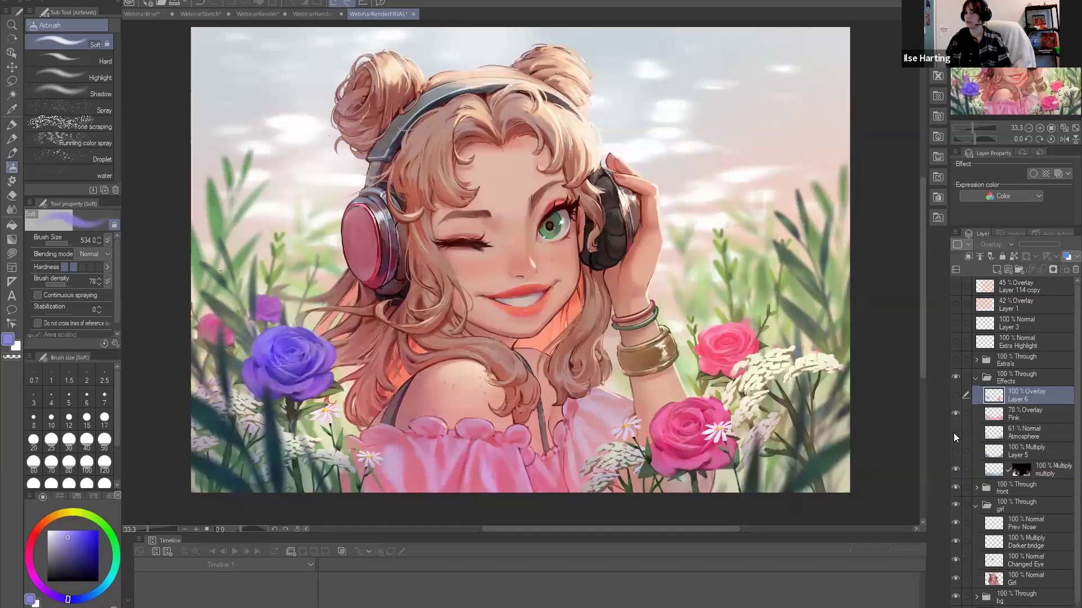
{"action": "left_click", "coordinate": [955, 434]}
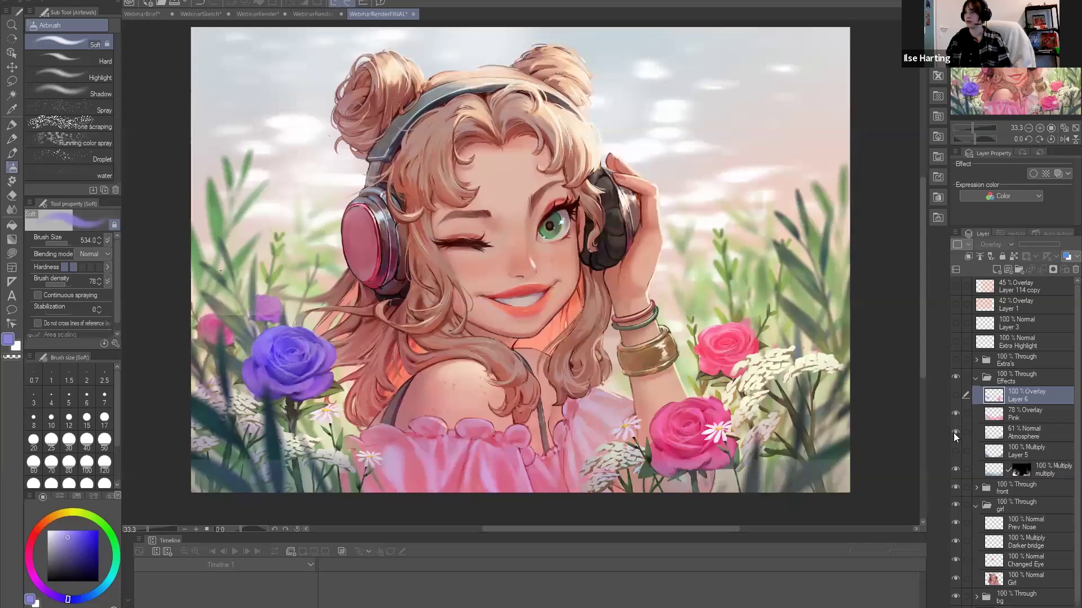
{"action": "left_click", "coordinate": [952, 433]}
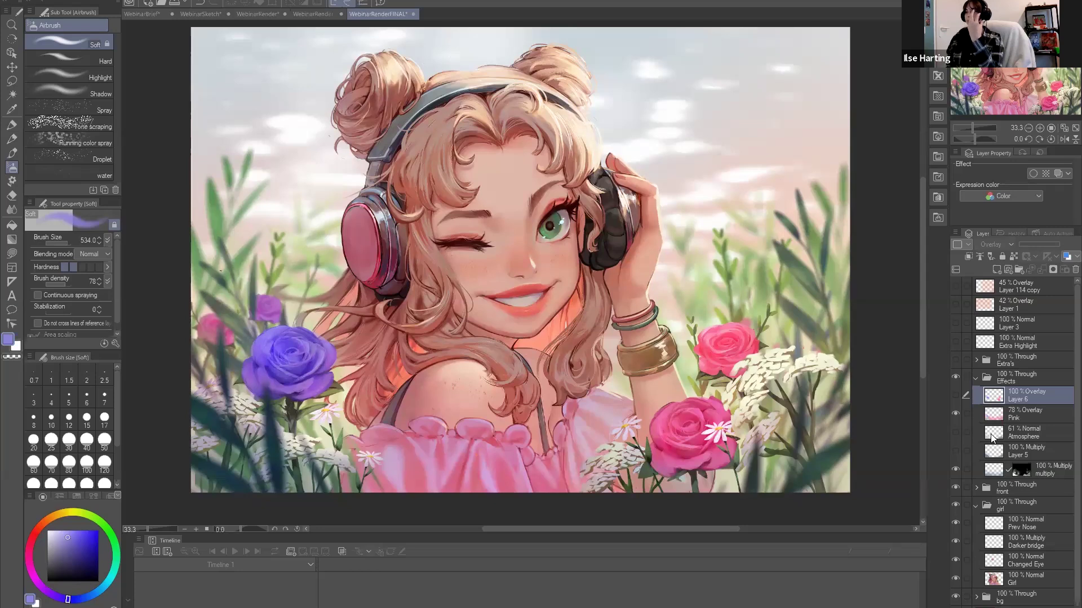
{"action": "left_click", "coordinate": [954, 432]}
{"action": "left_click", "coordinate": [1019, 438]}
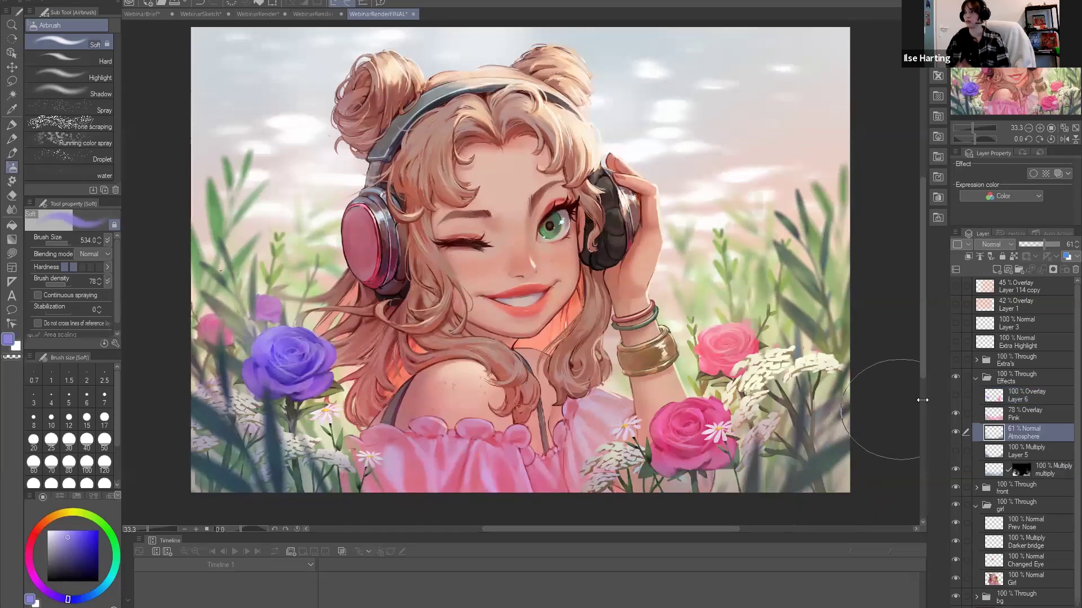
Turn on and expand the Extra's folder and examine its logo layers on the headphones.
{"action": "left_click", "coordinate": [955, 360]}
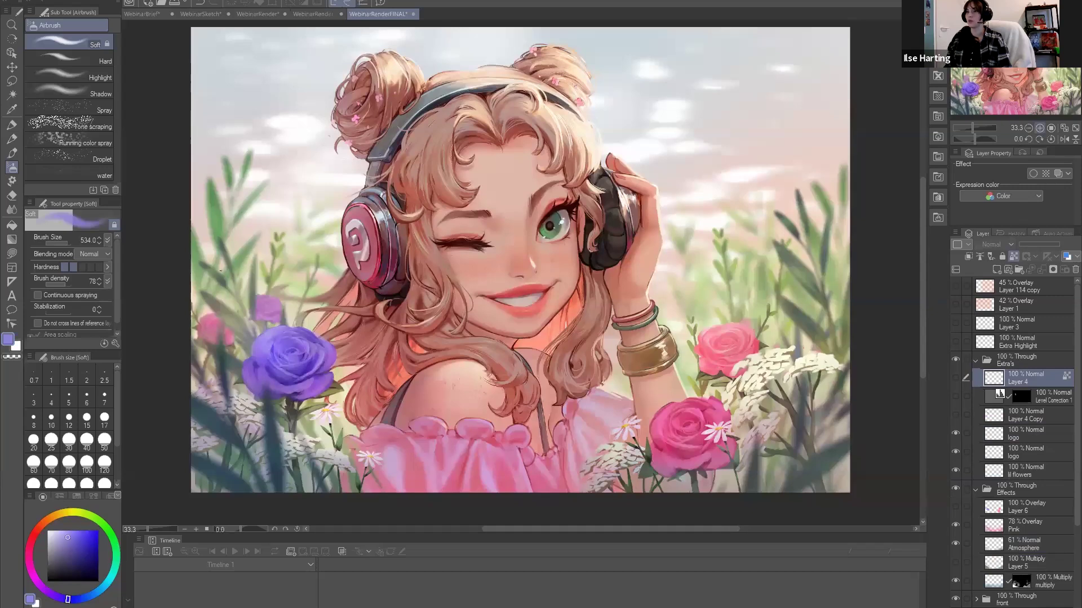
{"action": "left_click", "coordinate": [1040, 128]}
{"action": "left_click", "coordinate": [999, 70]}
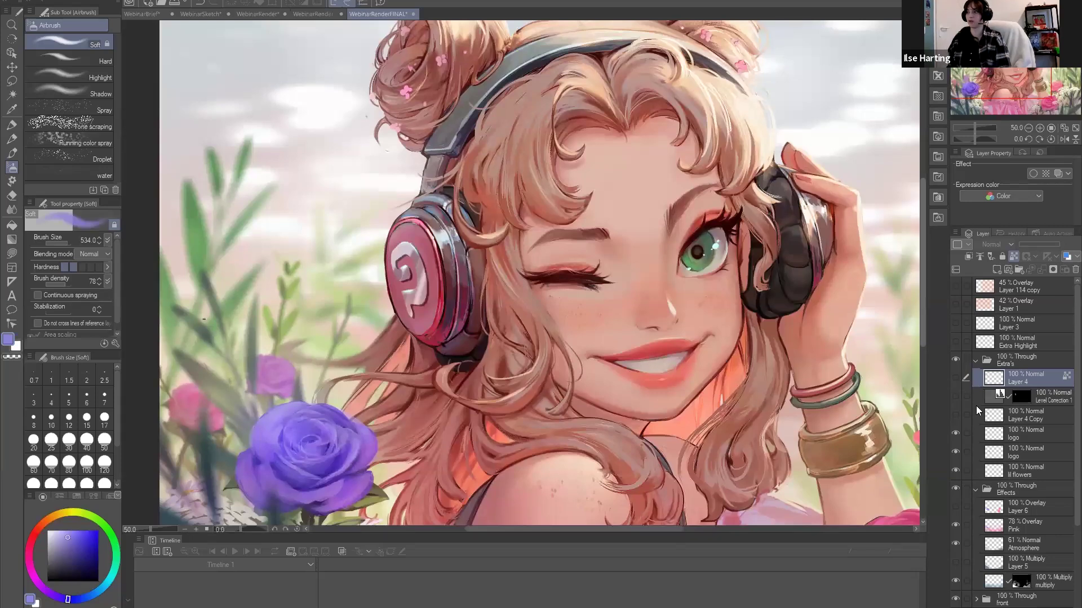
{"action": "left_click", "coordinate": [955, 433]}
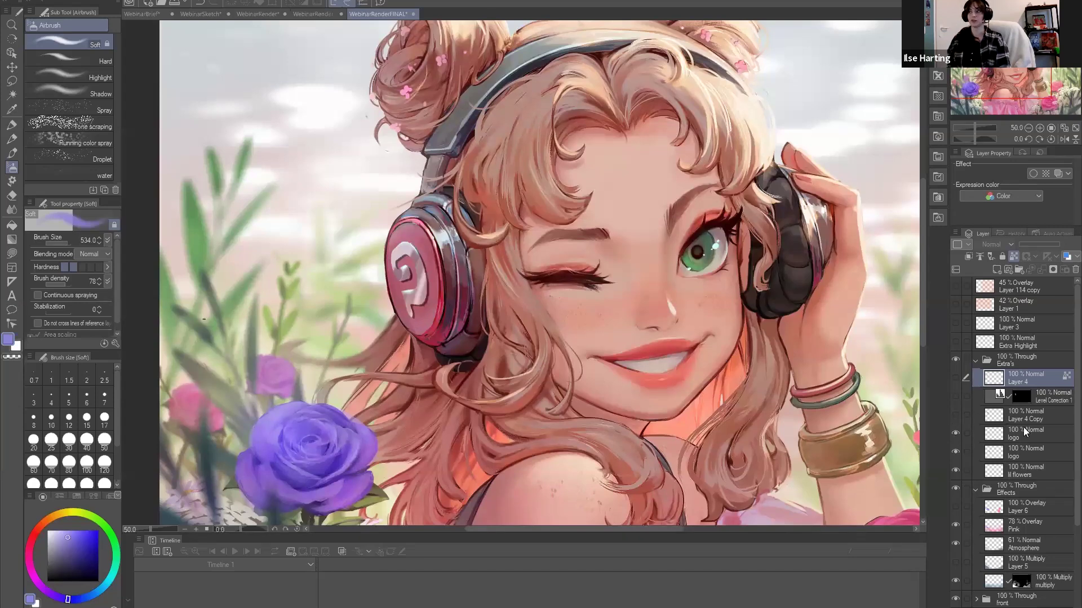
{"action": "left_click", "coordinate": [966, 417]}
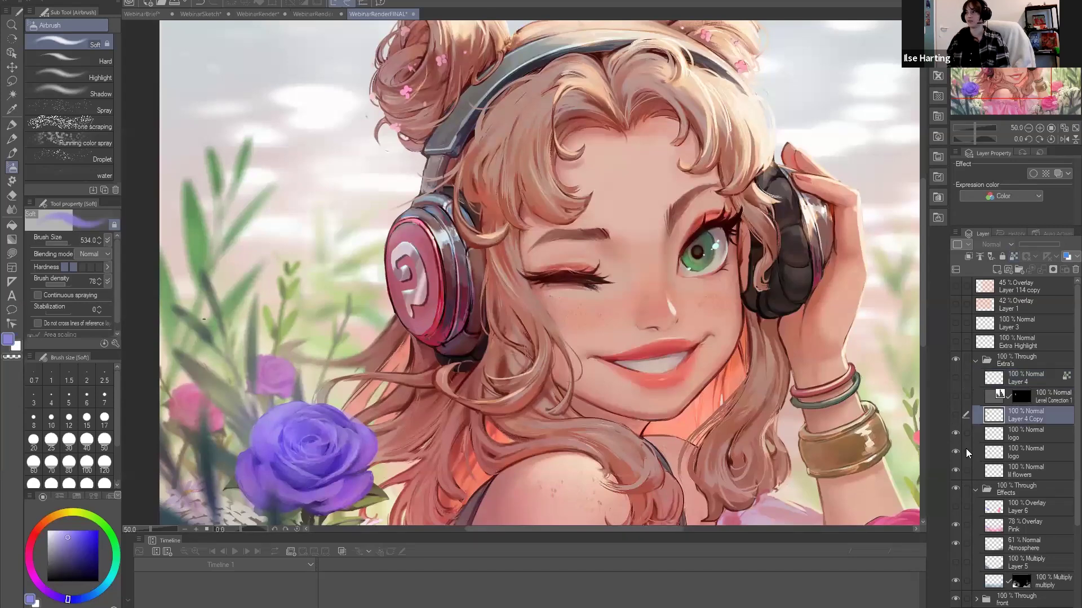
Add a new layer at the top of the Extra's folder and draw the headphone logo's shape in purple with Lasso fill beside the headphones.
{"action": "key", "text": "ctrl+z"}
{"action": "left_click", "coordinate": [12, 254]}
{"action": "left_click", "coordinate": [996, 270]}
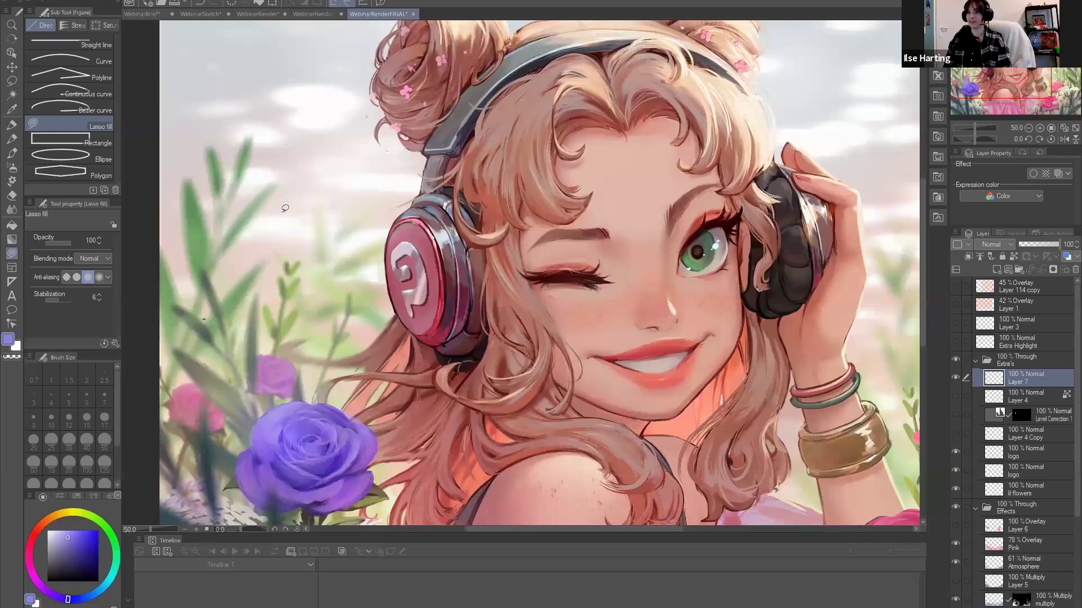
{"action": "mouse_move", "coordinate": [269, 214]}
{"action": "left_mouse_down"}
{"action": "mouse_move", "coordinate": [290, 229]}
{"action": "mouse_move", "coordinate": [276, 237]}
{"action": "mouse_move", "coordinate": [250, 191]}
{"action": "left_mouse_up"}
{"action": "mouse_move", "coordinate": [284, 252]}
{"action": "left_mouse_down"}
{"action": "mouse_move", "coordinate": [299, 232]}
{"action": "mouse_move", "coordinate": [289, 199]}
{"action": "mouse_move", "coordinate": [260, 215]}
{"action": "mouse_move", "coordinate": [283, 210]}
{"action": "left_mouse_up"}
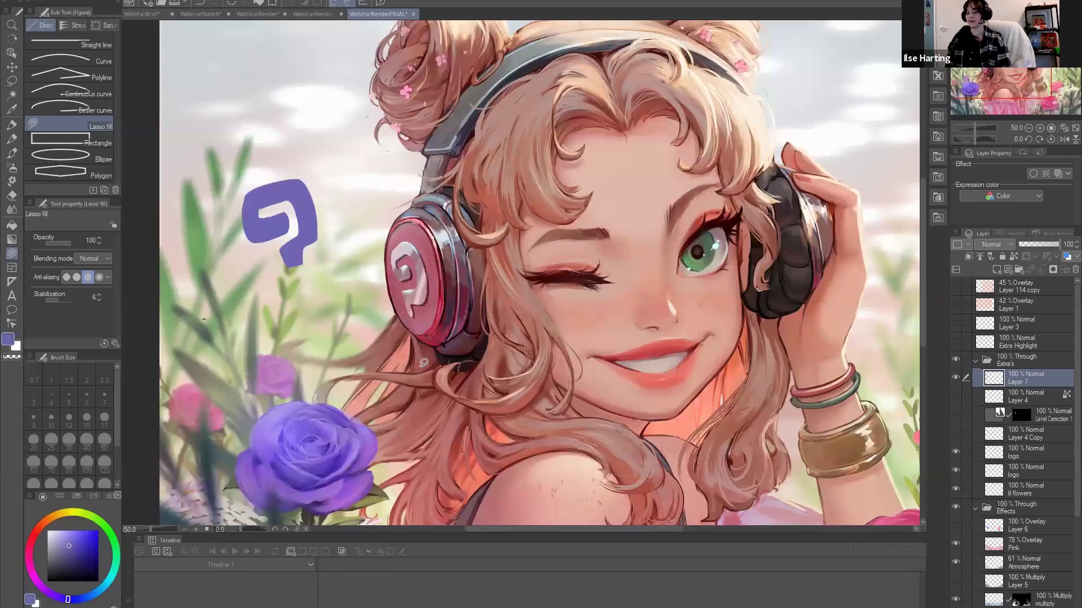
Duplicate the purple logo shape into a second layer above Layer 7 in the Extra's folder.
{"action": "right_click", "coordinate": [1022, 384]}
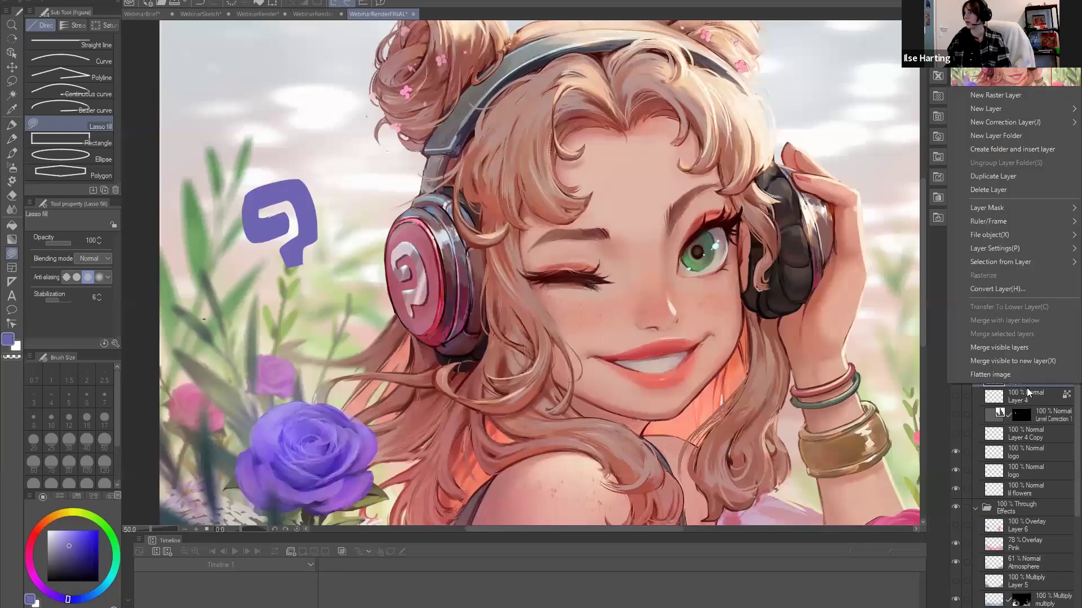
{"action": "left_click", "coordinate": [1022, 397]}
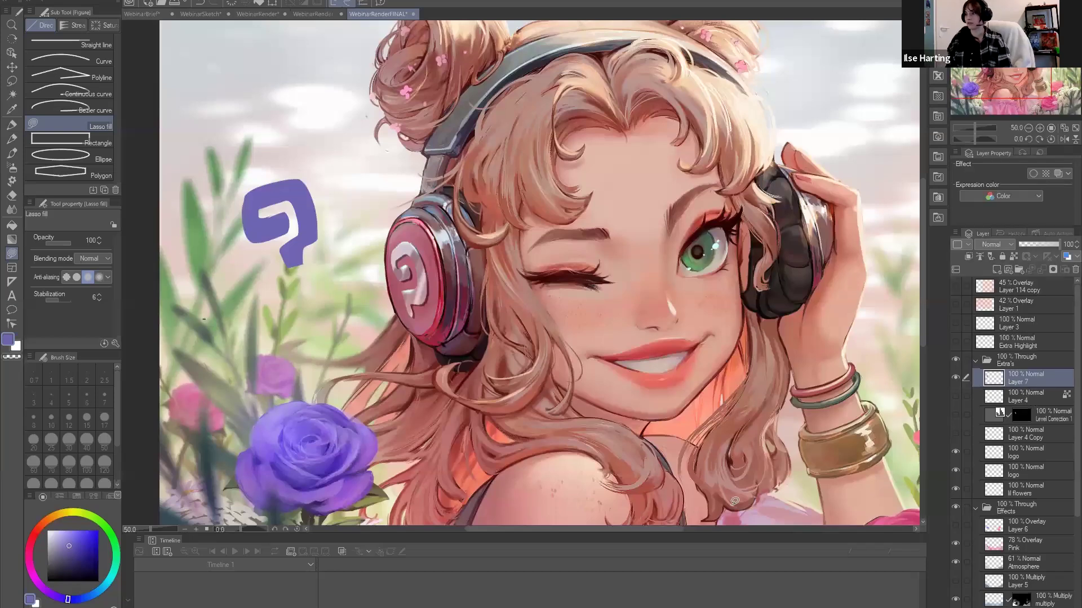
{"action": "key", "text": "ctrl+a"}
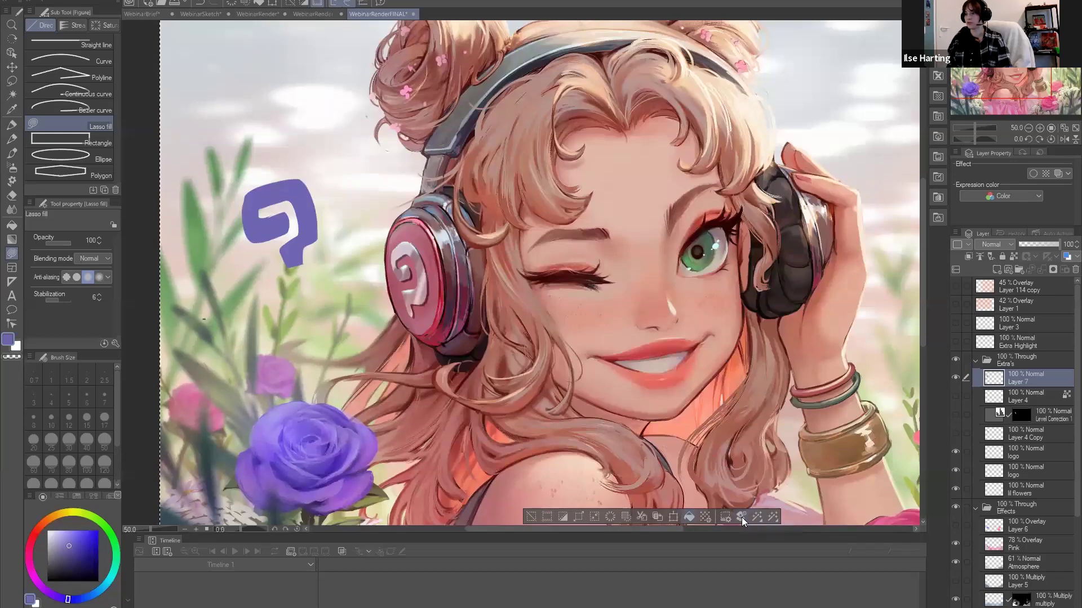
{"action": "left_click", "coordinate": [740, 517]}
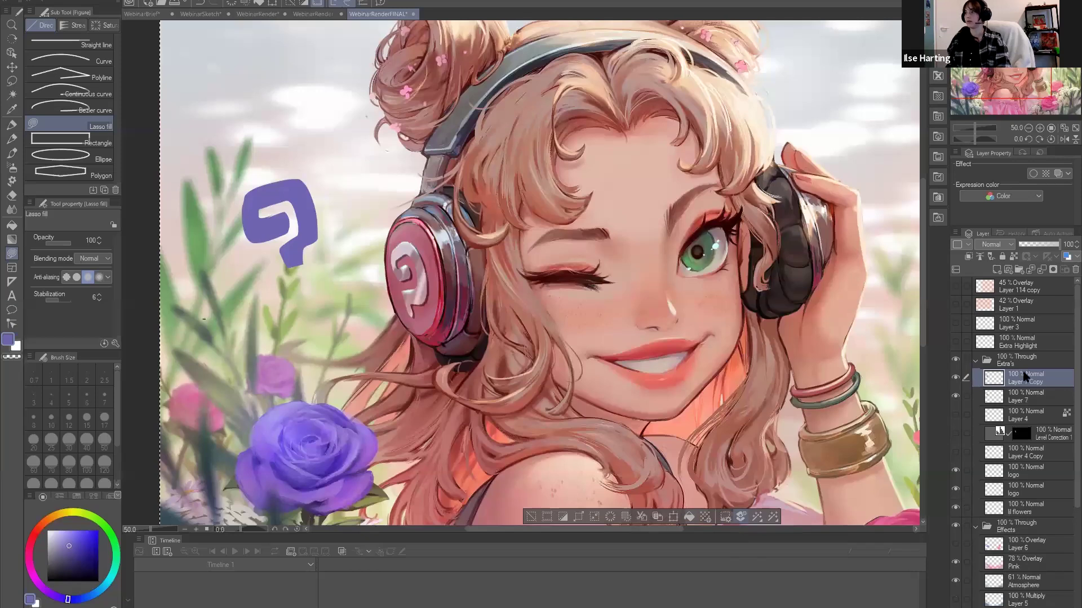
Add a level correction layer masked to the logo shape above Layer 7, lowering its highlight output to darken the logo's edge.
{"action": "left_click", "coordinate": [991, 390]}
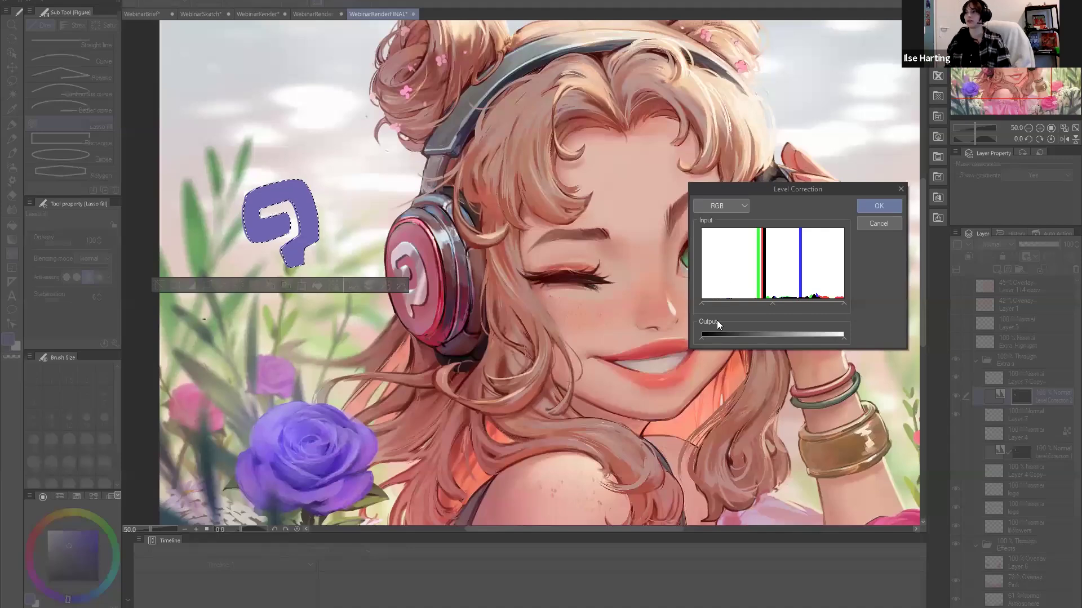
{"action": "left_click_drag", "start_coordinate": [729, 337], "coordinate": [756, 340]}
{"action": "left_click_drag", "start_coordinate": [843, 338], "coordinate": [769, 342]}
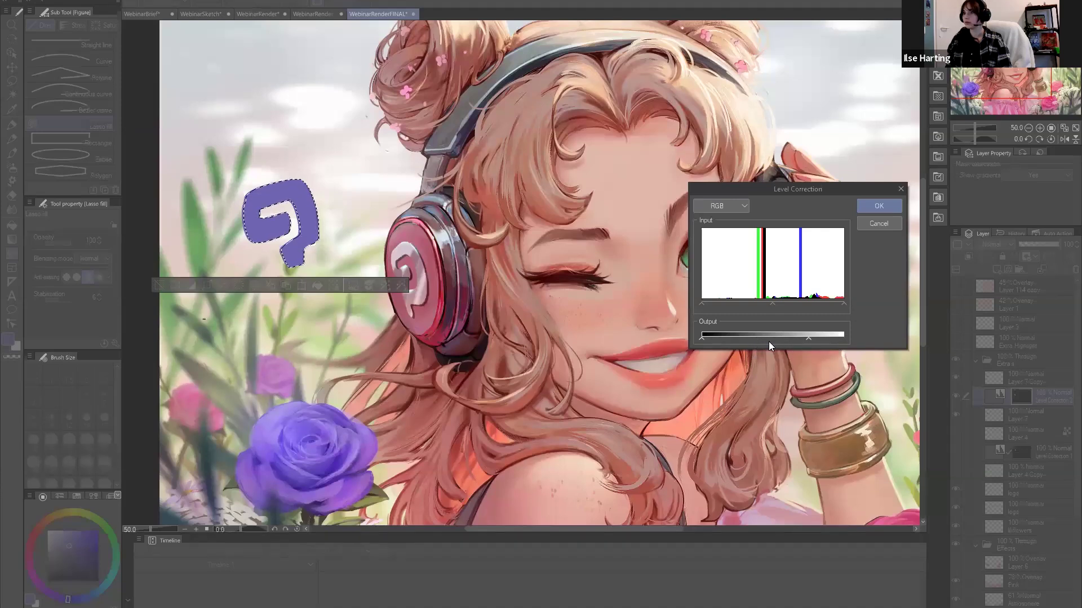
{"action": "key", "text": "Return"}
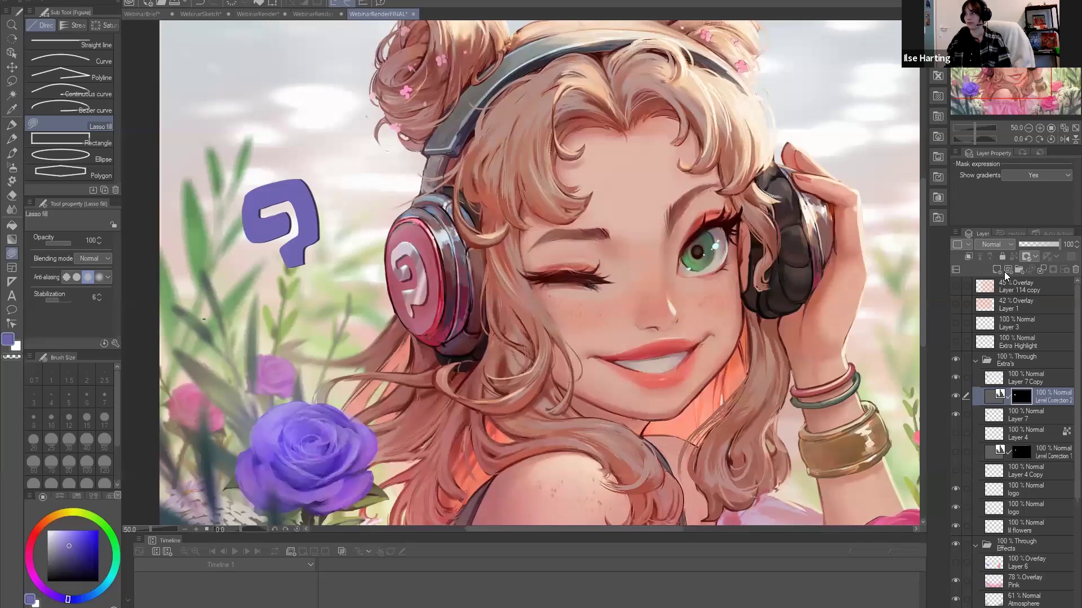
Lock the transparent pixels of Layer 7 Copy and paint it in pale lilac with mauve shading using the Rough pencil.
{"action": "key", "text": "alt+bracketright"}
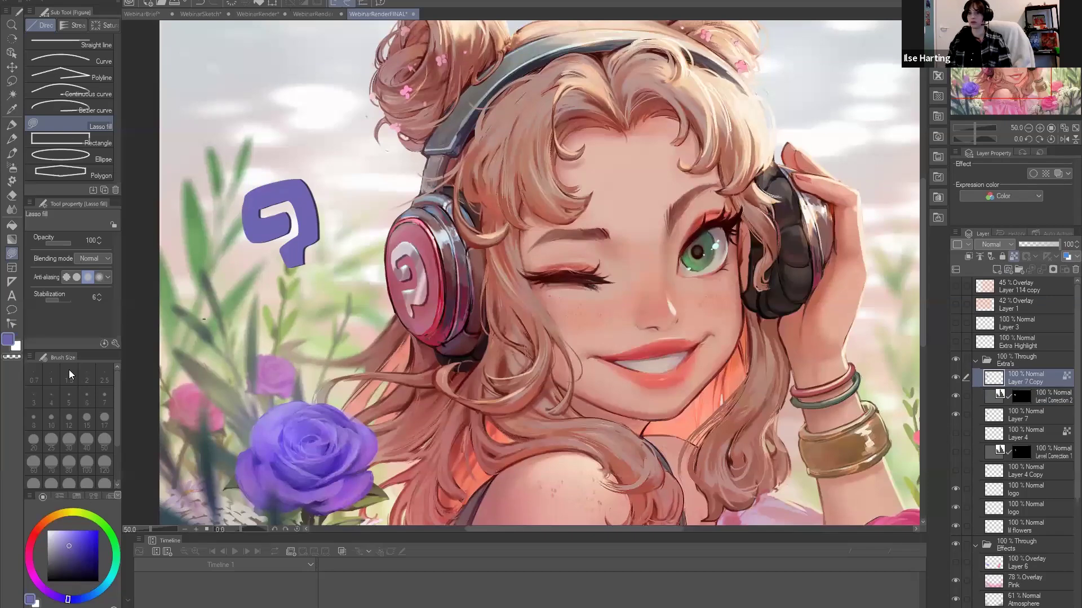
{"action": "key", "text": "b"}
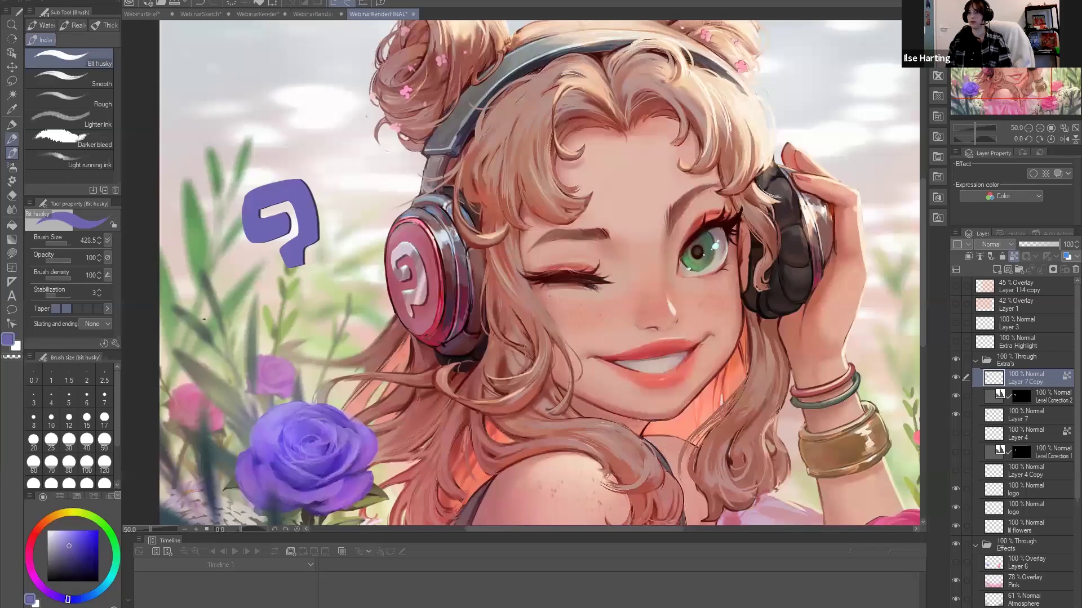
{"action": "key", "text": "p"}
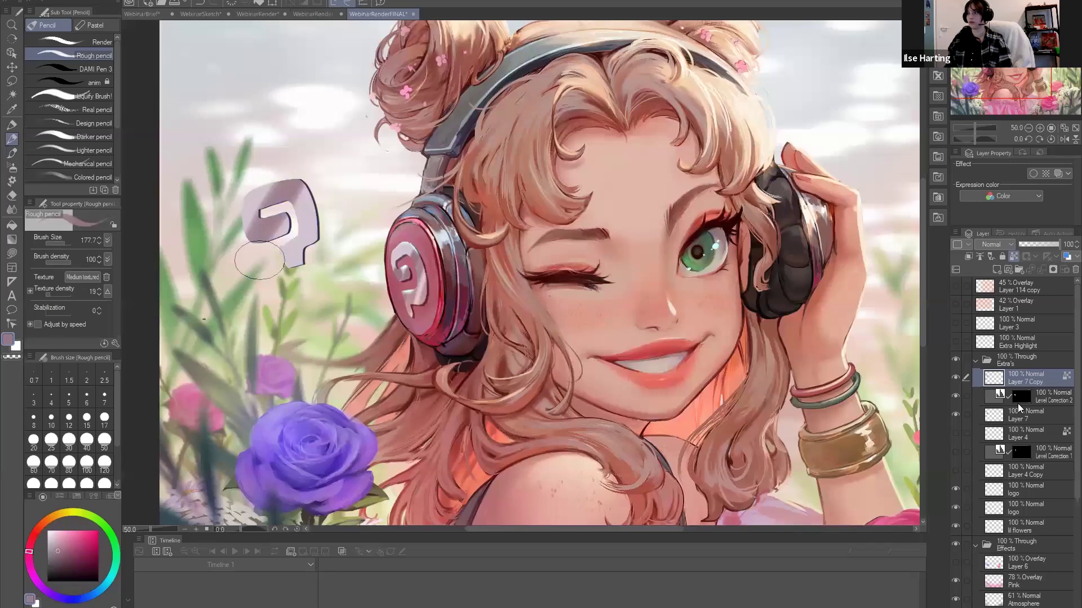
Try to free-transform the pale logo copy together with its level correction layer.
{"action": "key", "text": "ctrl+t"}
{"action": "right_click", "coordinate": [303, 251]}
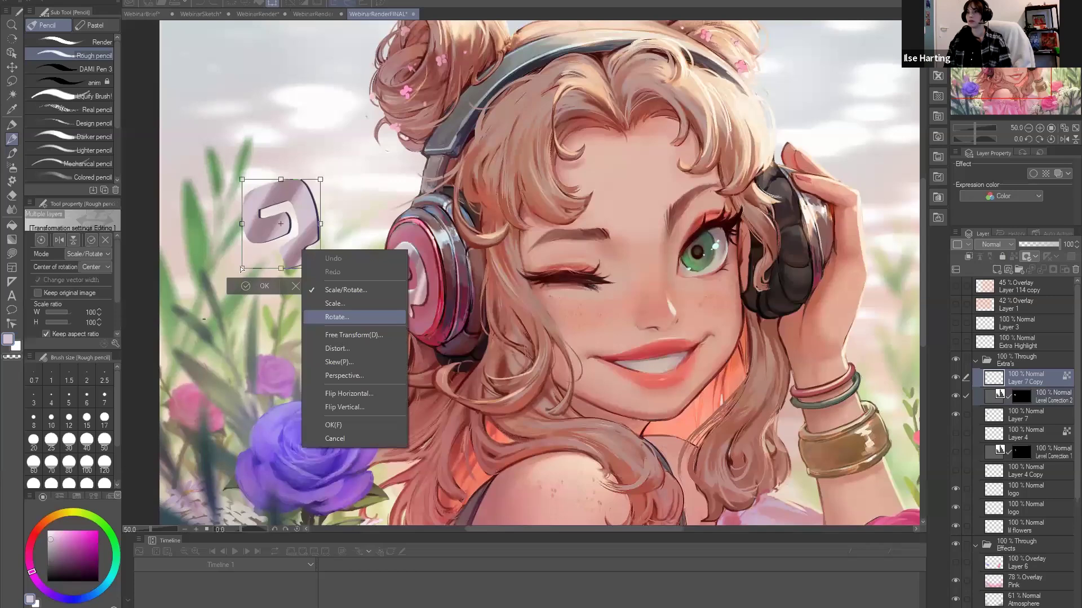
{"action": "left_click", "coordinate": [340, 336]}
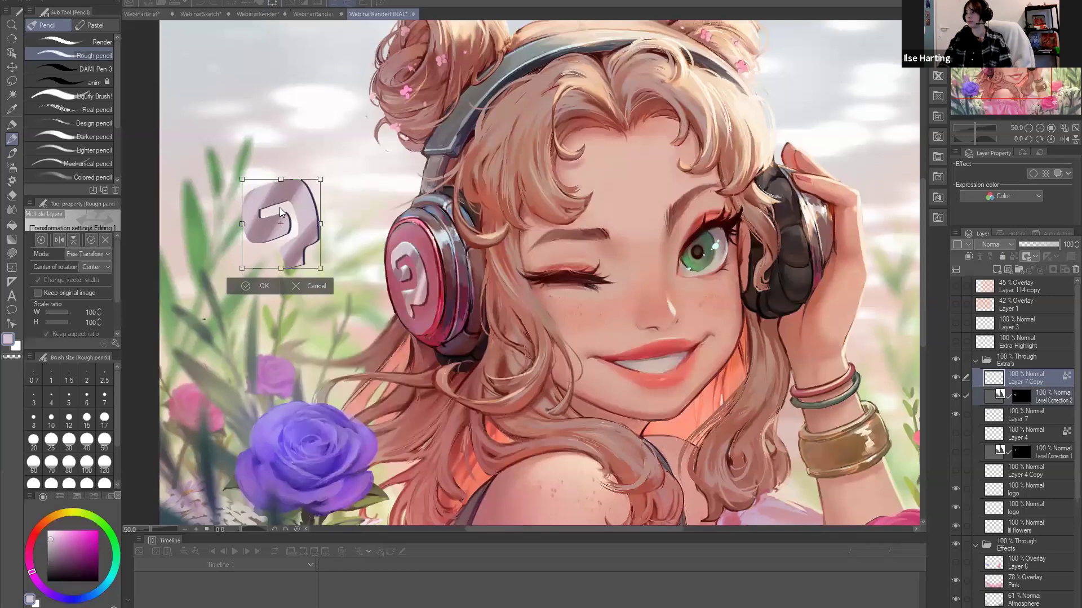
{"action": "key", "text": "Return"}
Hide the pale logo copy and its level correction layer, and duplicate the purple logo on Layer 7.
{"action": "left_click", "coordinate": [955, 396]}
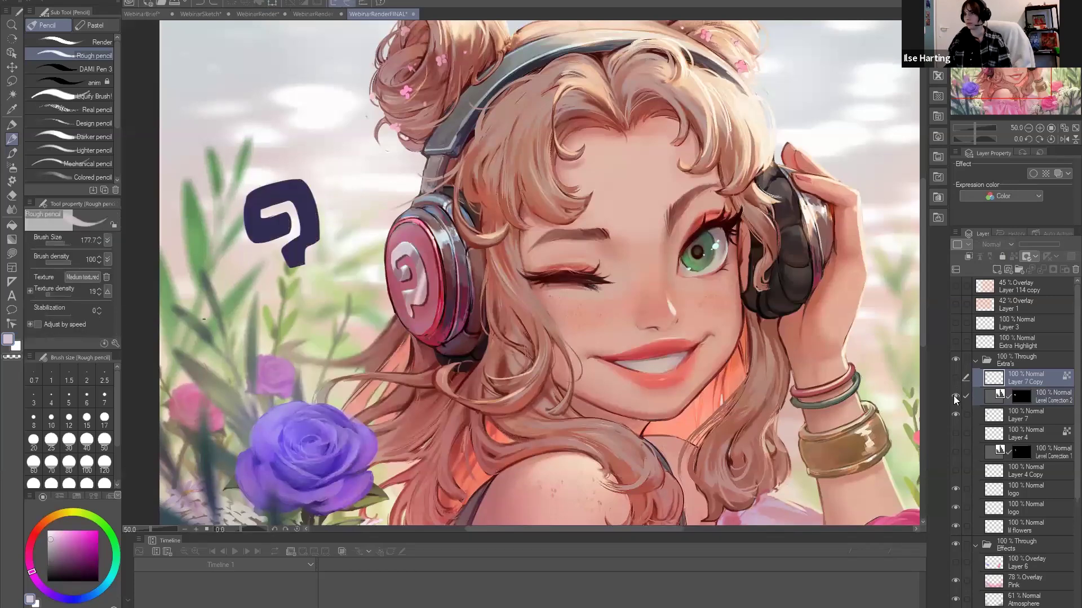
{"action": "left_click", "coordinate": [955, 415]}
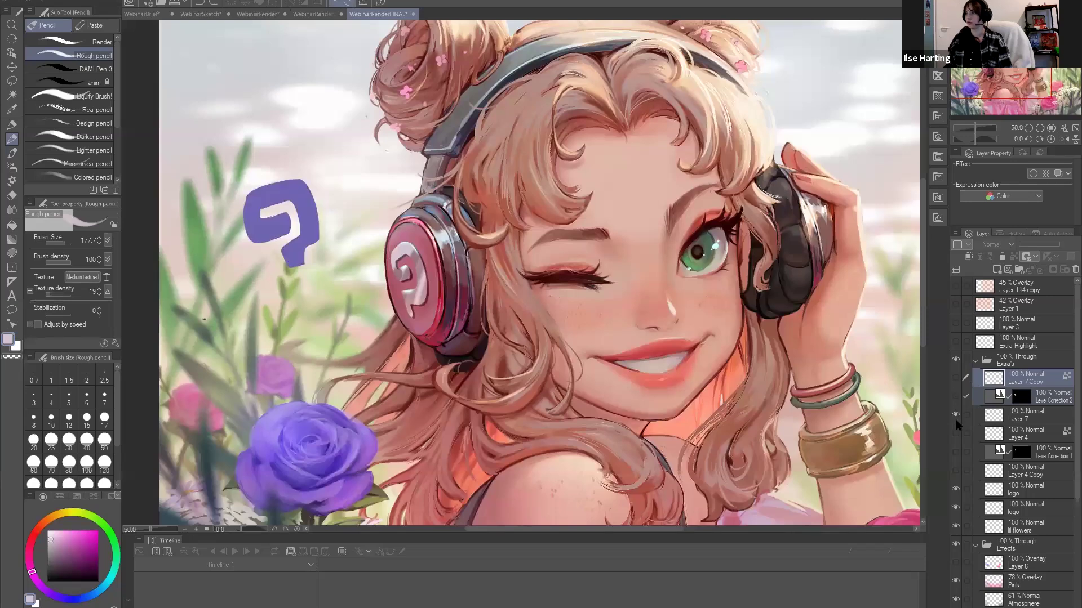
{"action": "left_click", "coordinate": [1017, 416]}
{"action": "key", "text": "ctrl+a"}
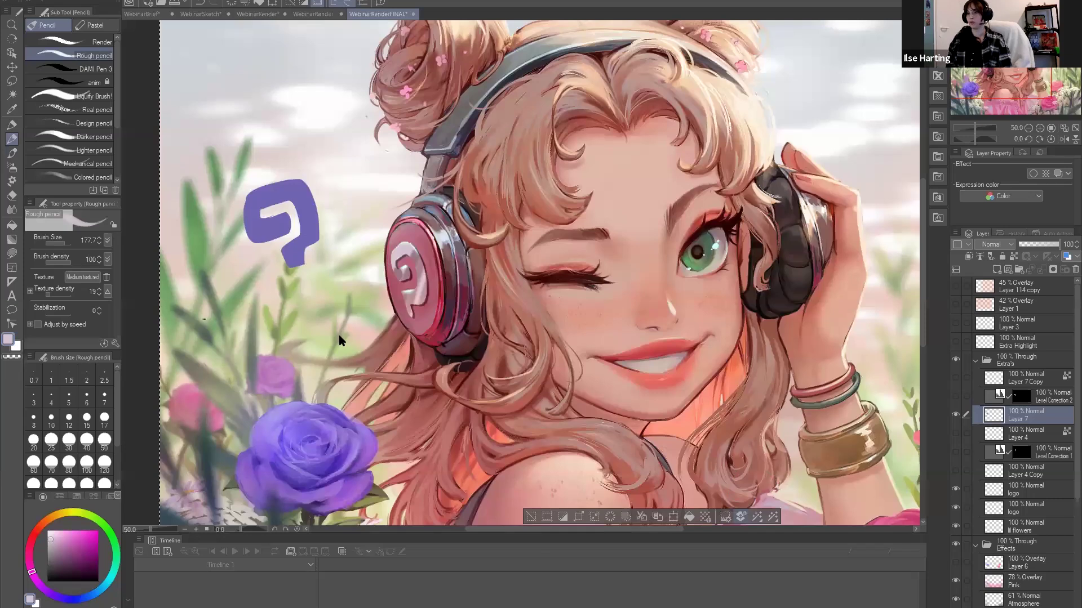
{"action": "key", "text": "ctrl+c"}
{"action": "key", "text": "ctrl+v"}
Free-transform the duplicated purple logo into a narrow, slanted shape matching the perspective of the headphone's ear cup.
{"action": "key", "text": "ctrl+t"}
{"action": "right_click", "coordinate": [296, 242]}
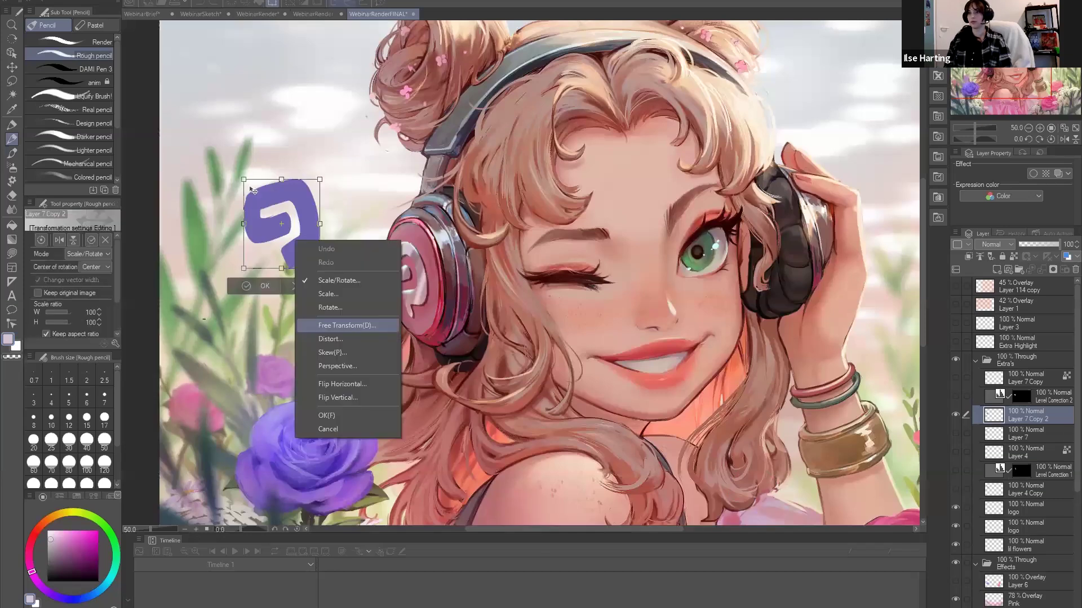
{"action": "key", "text": "d"}
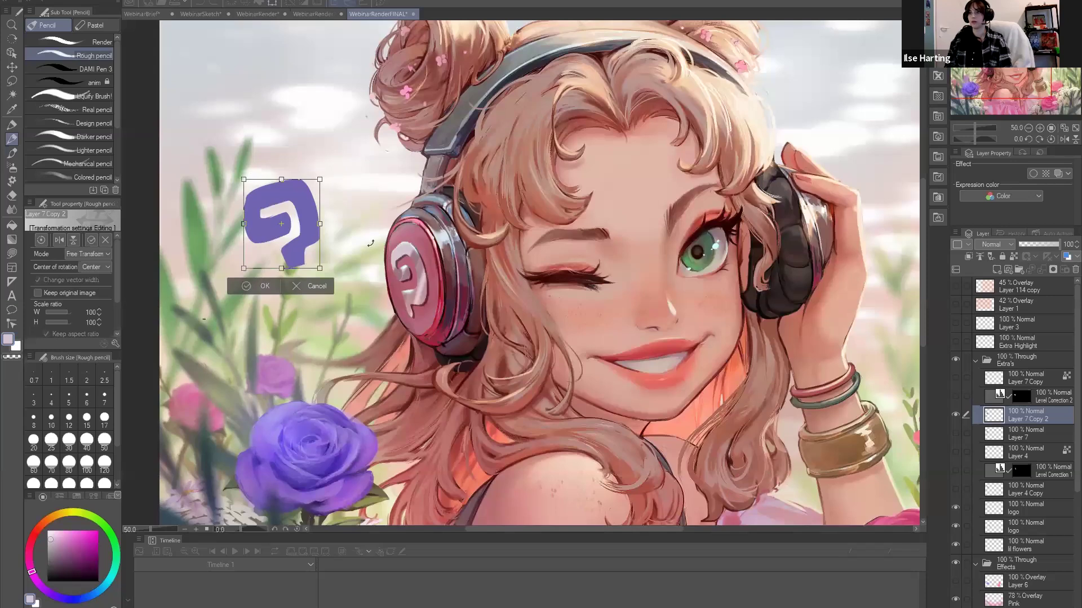
{"action": "left_click_drag", "start_coordinate": [243, 224], "coordinate": [259, 204]}
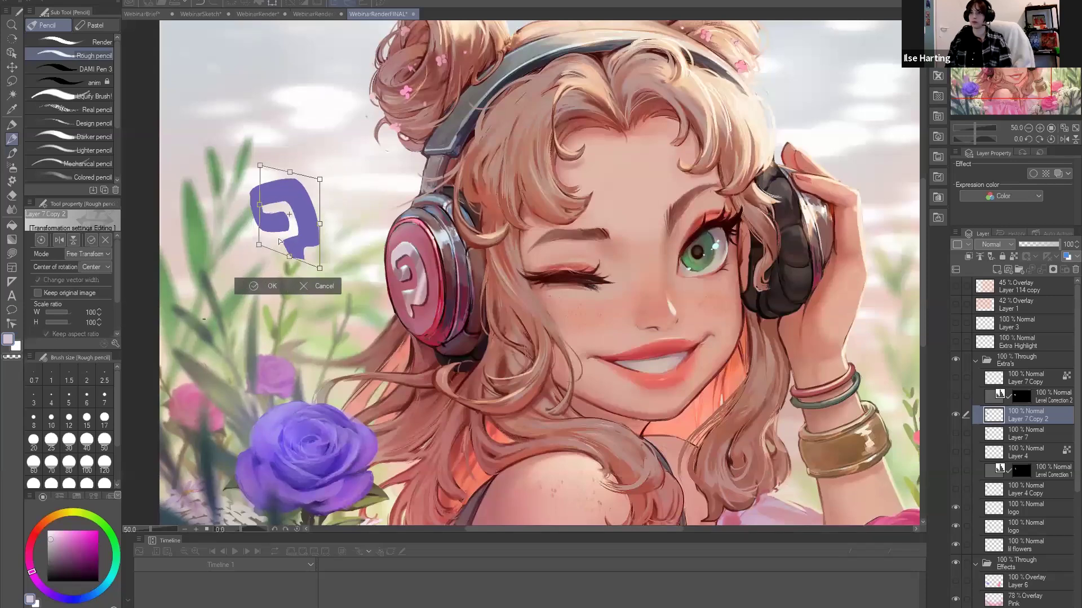
{"action": "left_click_drag", "start_coordinate": [259, 245], "coordinate": [279, 239]}
{"action": "left_click_drag", "start_coordinate": [319, 269], "coordinate": [325, 279]}
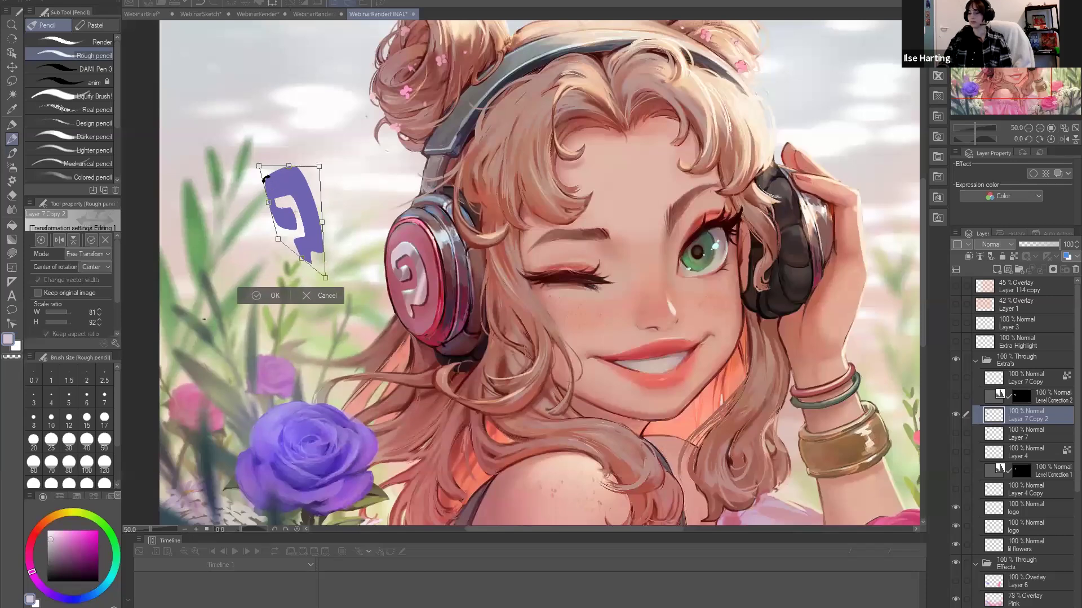
{"action": "left_click_drag", "start_coordinate": [258, 166], "coordinate": [266, 180]}
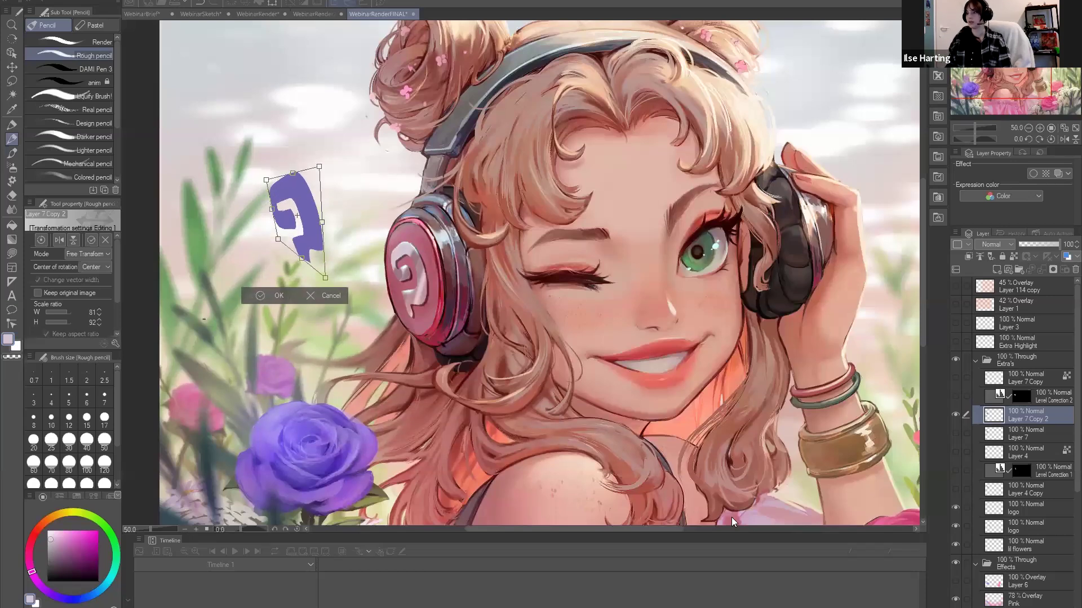
{"action": "key", "text": "Return"}
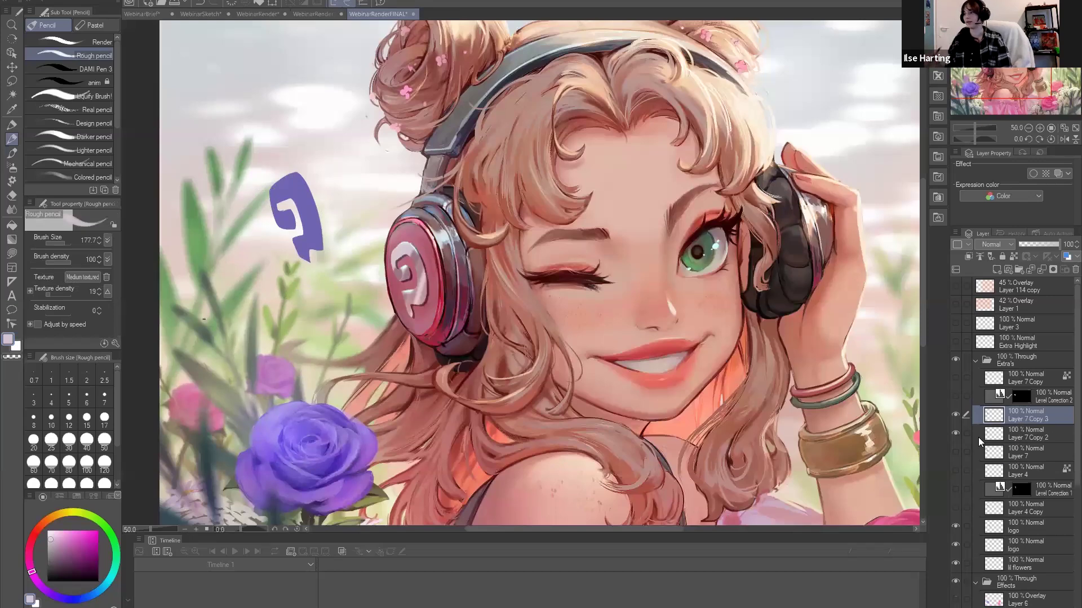
Duplicate the slanted logo beneath itself and paint the lower copy dark purple with its transparent pixels locked.
{"action": "key", "text": "ctrl+c"}
{"action": "key", "text": "ctrl+v"}
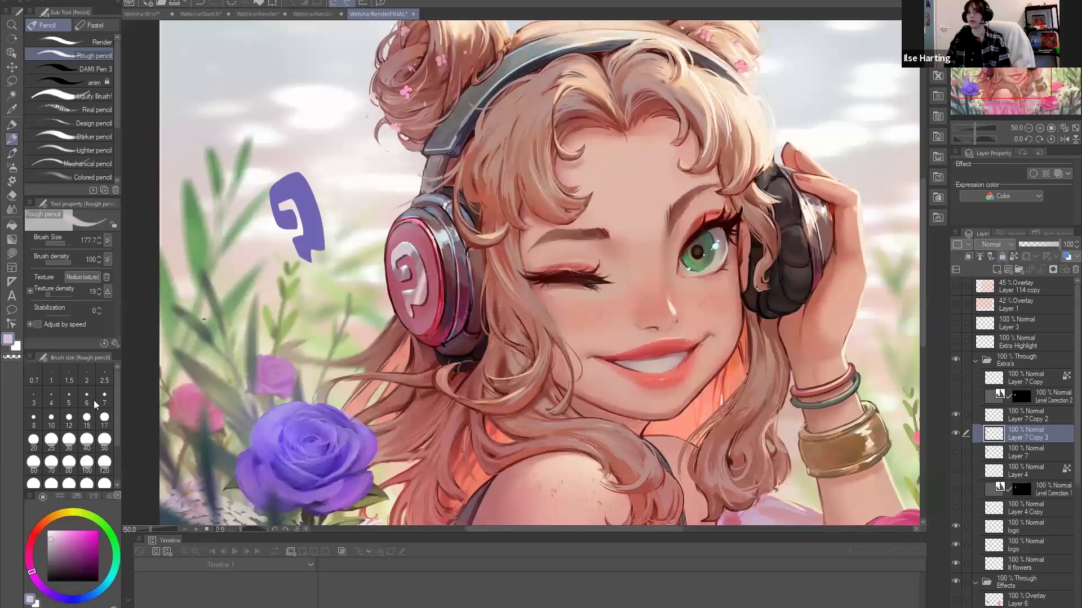
{"action": "left_click", "coordinate": [1013, 256]}
{"action": "left_click", "coordinate": [79, 563]}
{"action": "left_click_drag", "start_coordinate": [286, 191], "coordinate": [320, 239]}
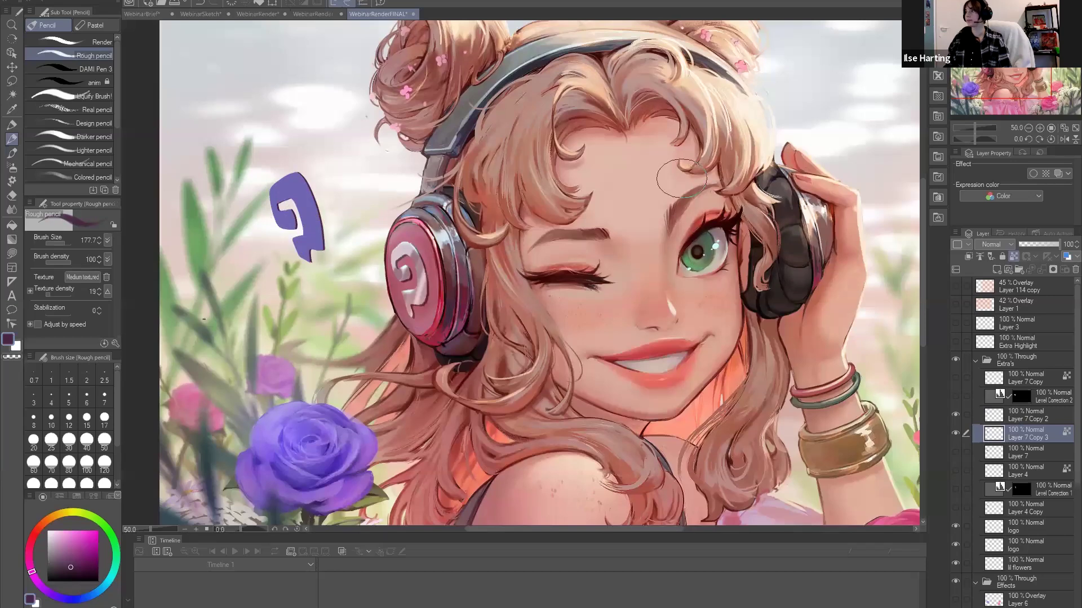
Lock the upper logo's transparent pixels and recolour it pale lilac with mauve shading, sampling the colours from the headphone logo.
{"action": "left_click", "coordinate": [1025, 415]}
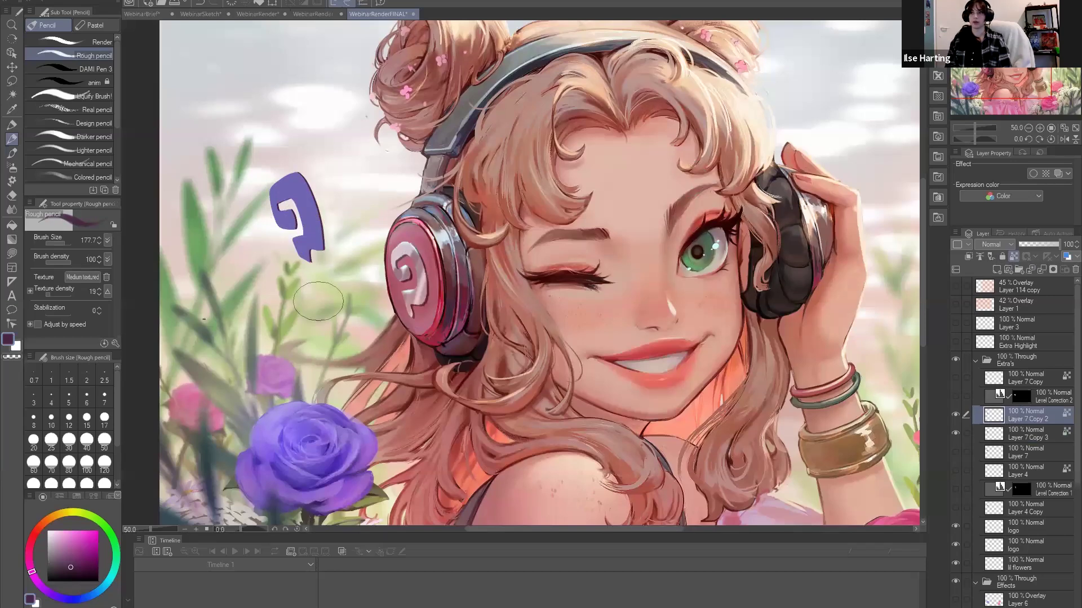
{"action": "left_click", "coordinate": [415, 256], "text": "alt"}
{"action": "key", "text": "alt+Delete"}
{"action": "left_click", "coordinate": [308, 172], "text": "alt"}
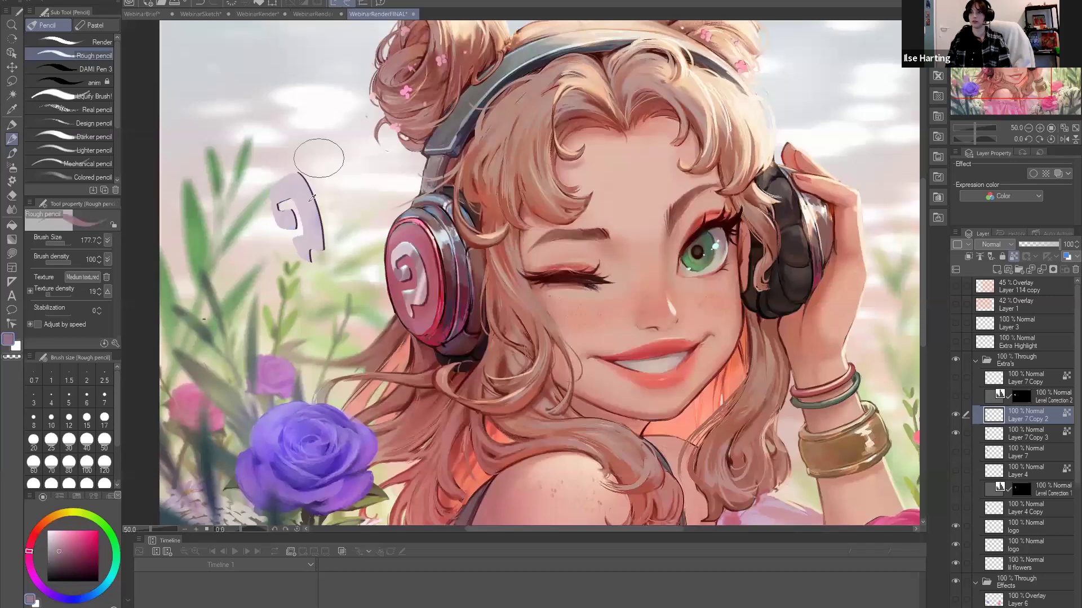
{"action": "left_click_drag", "start_coordinate": [308, 172], "coordinate": [284, 191]}
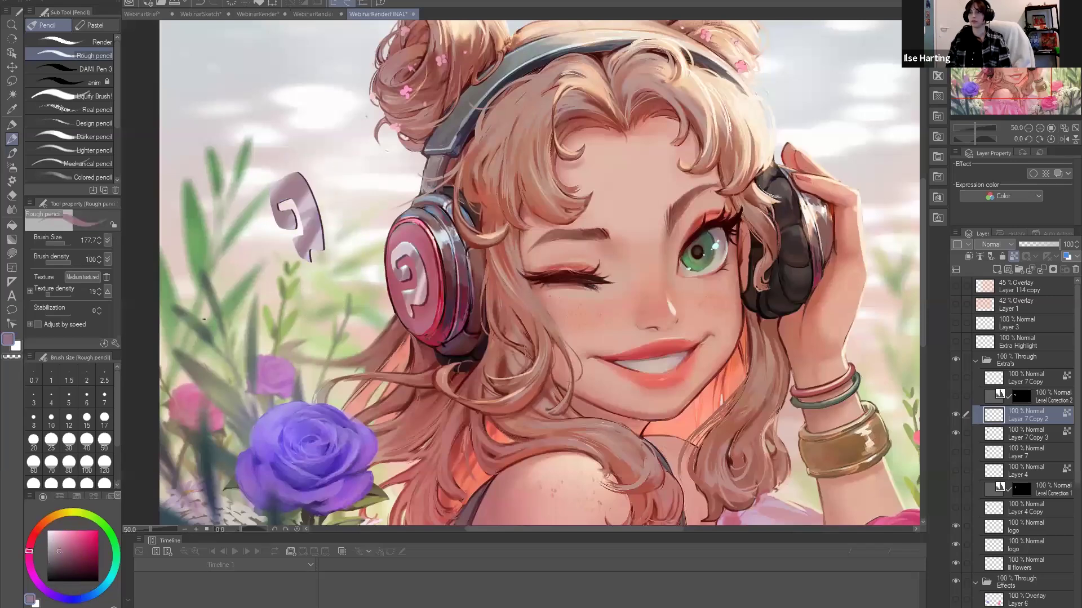
{"action": "left_click", "coordinate": [331, 203], "text": "alt"}
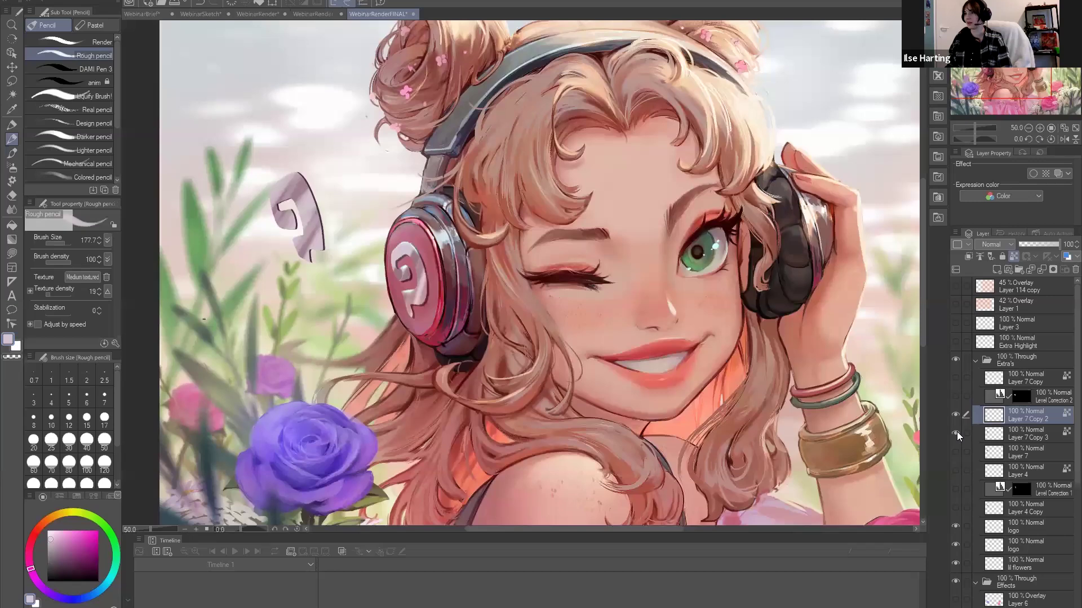
Hide the redrawn logo's layers, collapse the Extra's folder, and turn on the Layer 114 copy and Layer 1 overlays.
{"action": "left_click", "coordinate": [992, 360]}
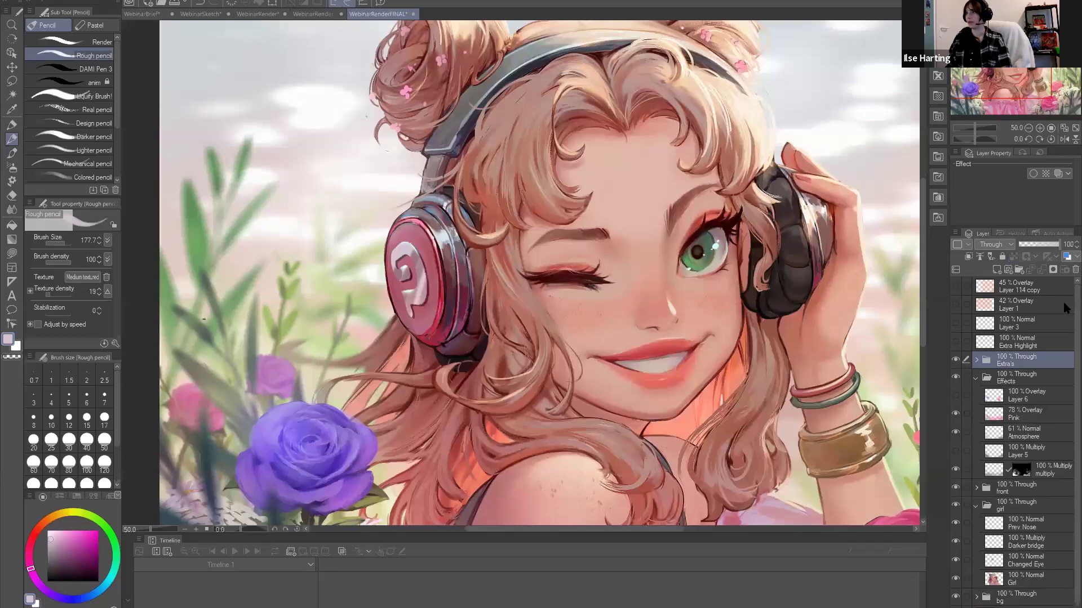
{"action": "scroll", "coordinate": [311, 200], "scroll_direction": "up", "scroll_amount": 3}
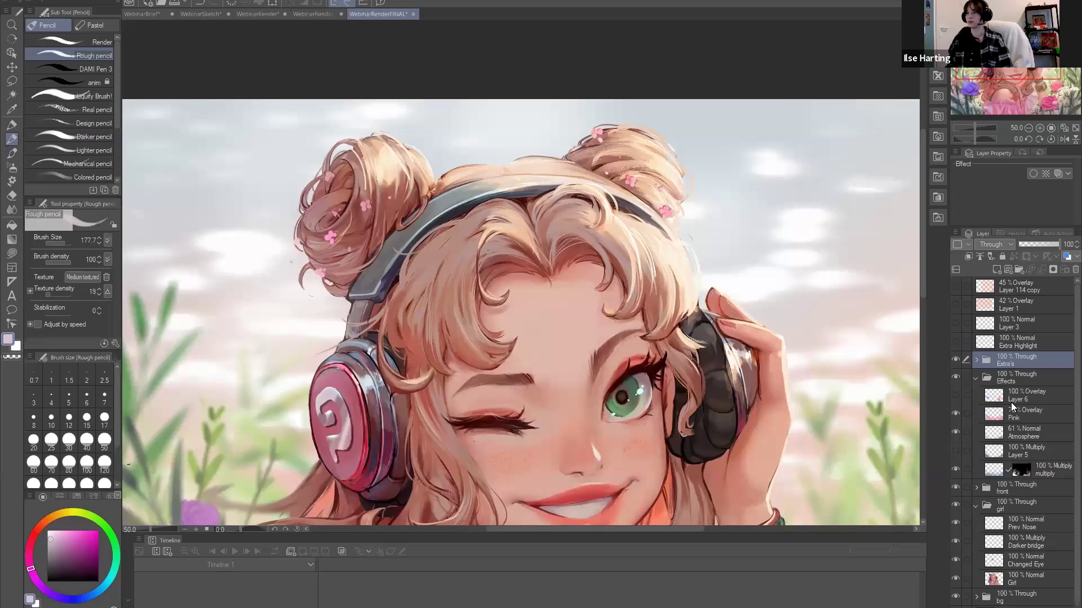
{"action": "left_click_drag", "start_coordinate": [1014, 104], "coordinate": [1020, 127]}
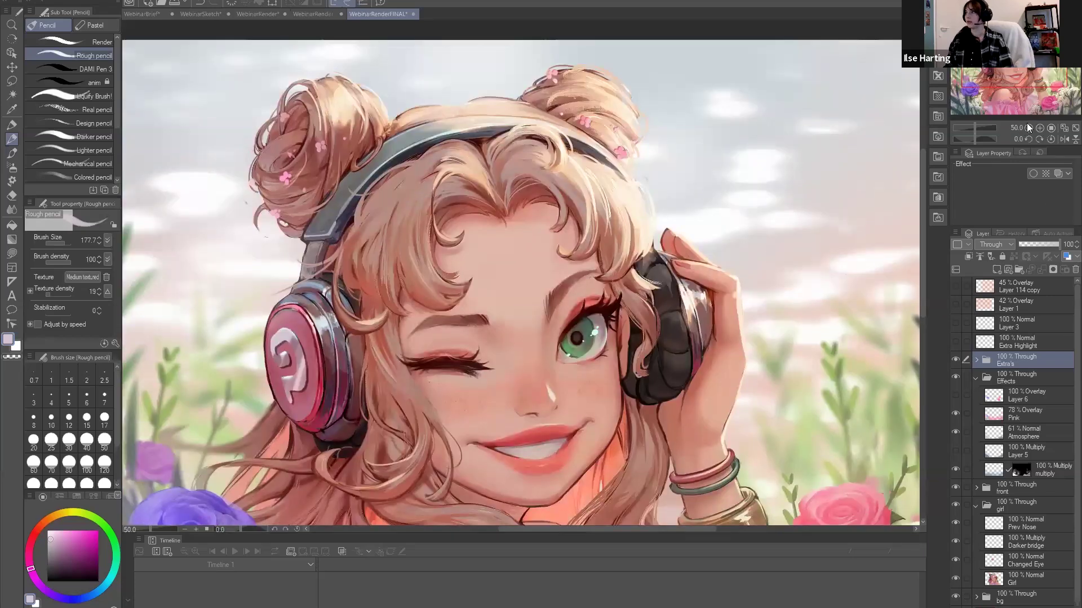
{"action": "left_click", "coordinate": [1027, 127]}
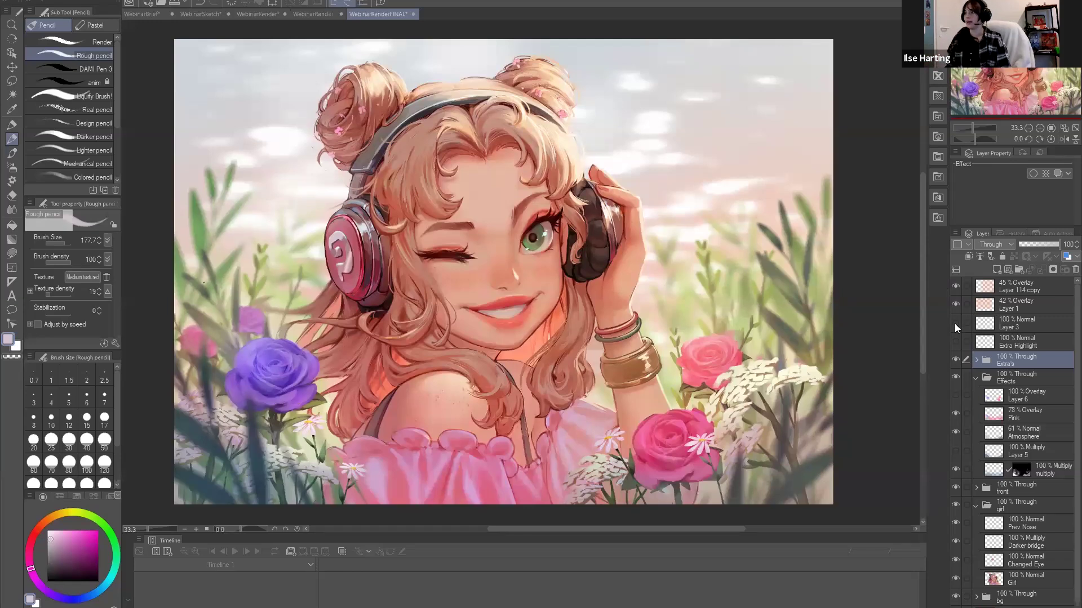
Turn on Layer 3 and the Extra Highlight layer above the Extra's folder.
{"action": "left_click", "coordinate": [968, 338]}
{"action": "left_click", "coordinate": [1039, 128]}
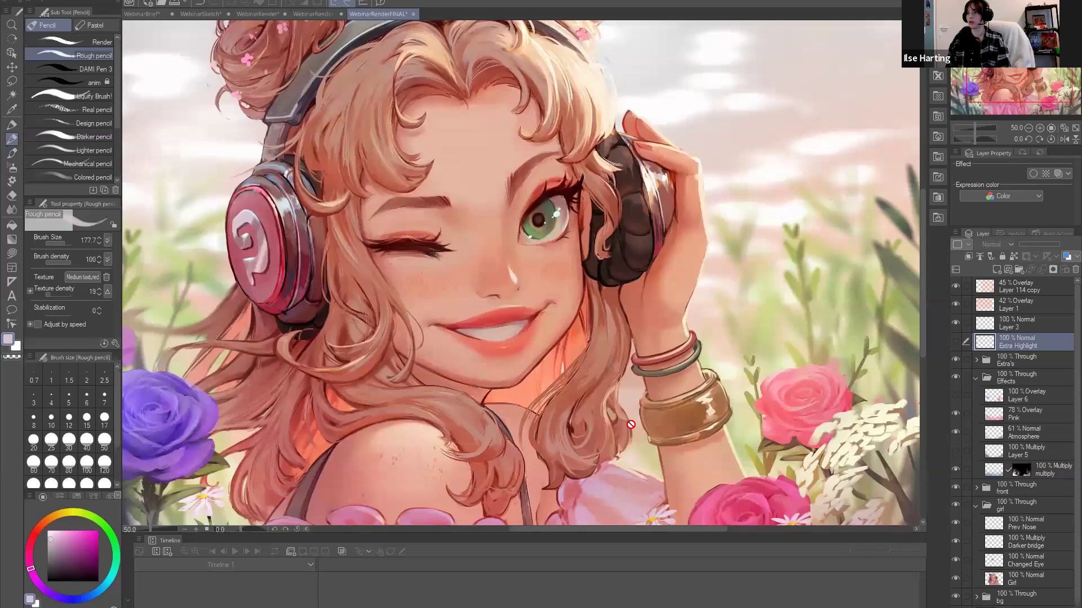
{"action": "left_click", "coordinate": [955, 340]}
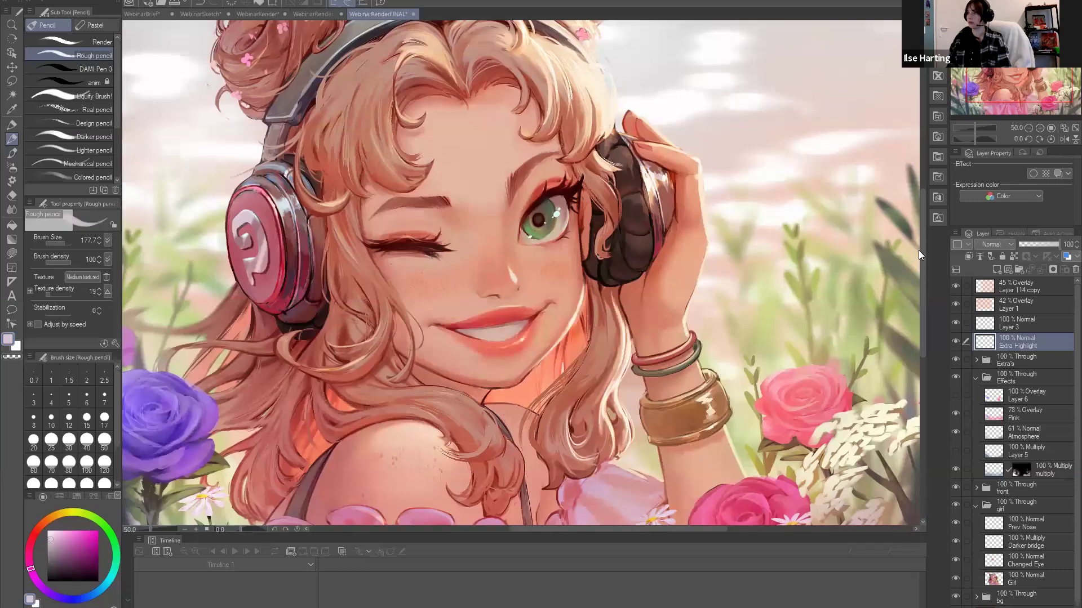
Hide the 42% overlay Layer 1 and view the whole illustration without it.
{"action": "scroll", "coordinate": [921, 248], "scroll_direction": "down", "scroll_amount": 1}
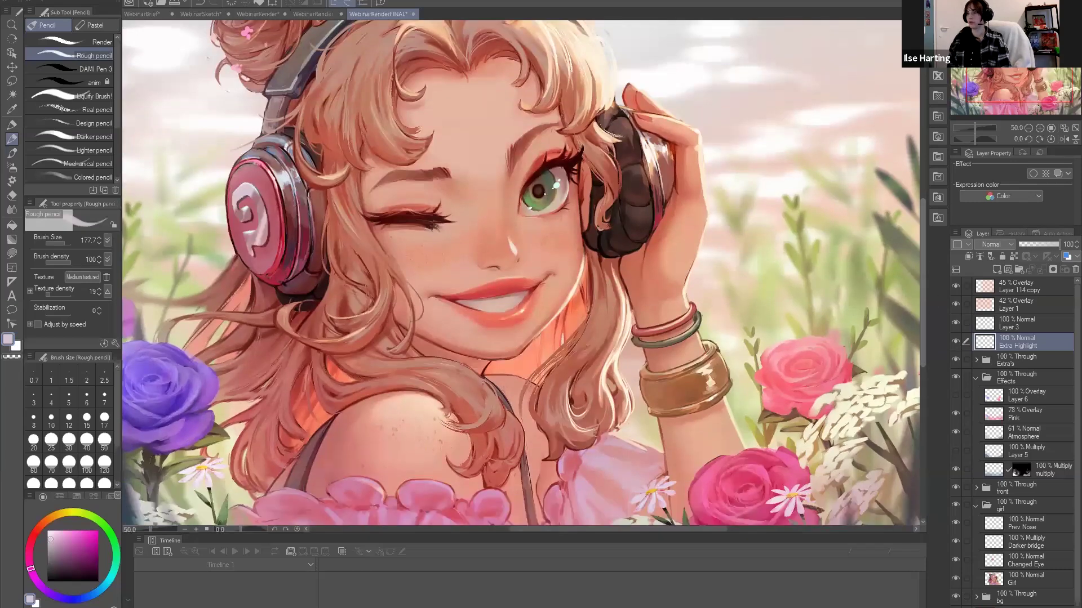
{"action": "left_click", "coordinate": [954, 304]}
{"action": "key", "text": "ctrl+minus"}
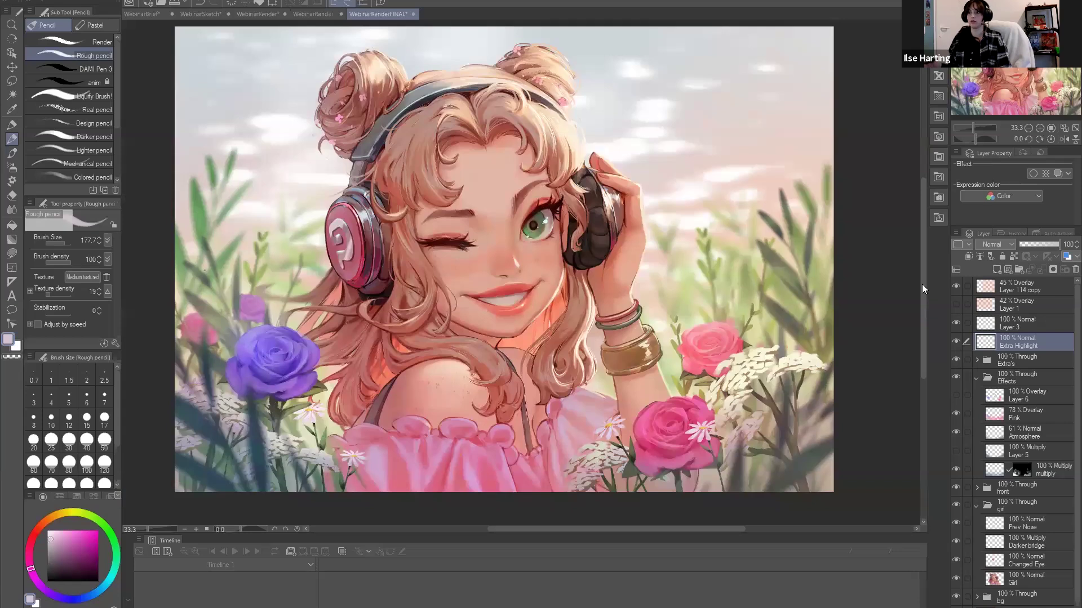
Select the Layer 114 copy overlay, view the WebinarSketch document, and return to the final render document.
{"action": "scroll", "coordinate": [922, 284], "scroll_direction": "up", "scroll_amount": 1}
{"action": "left_click", "coordinate": [991, 286]}
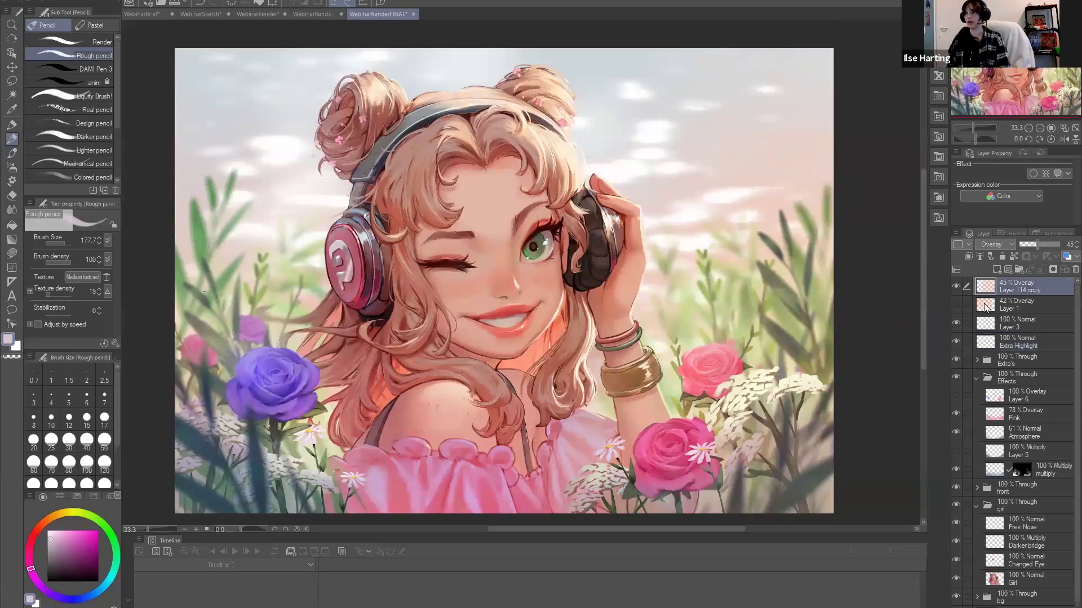
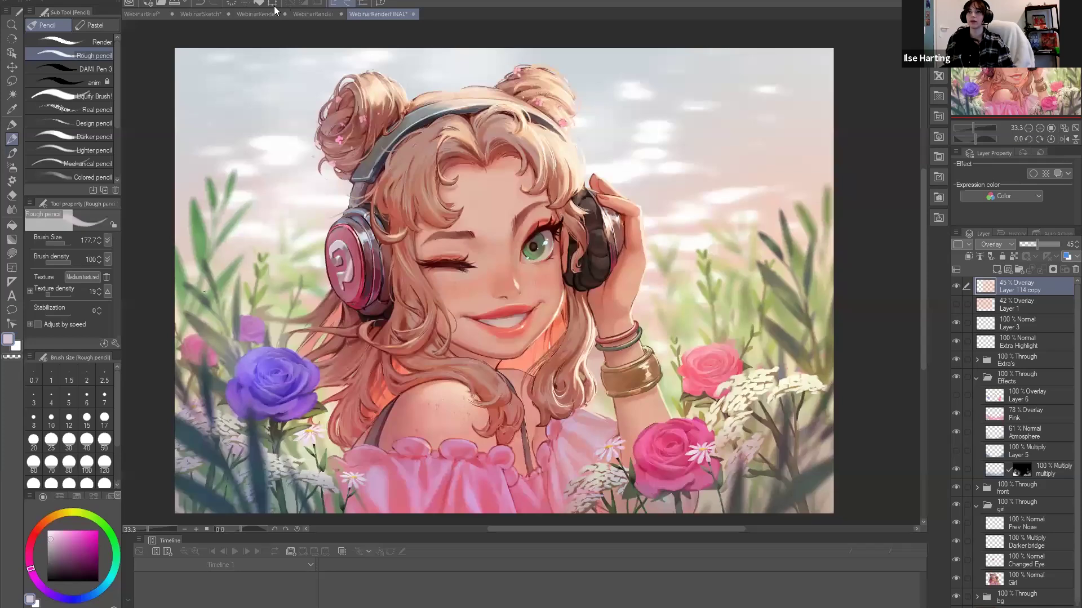
{"action": "left_click", "coordinate": [197, 14]}
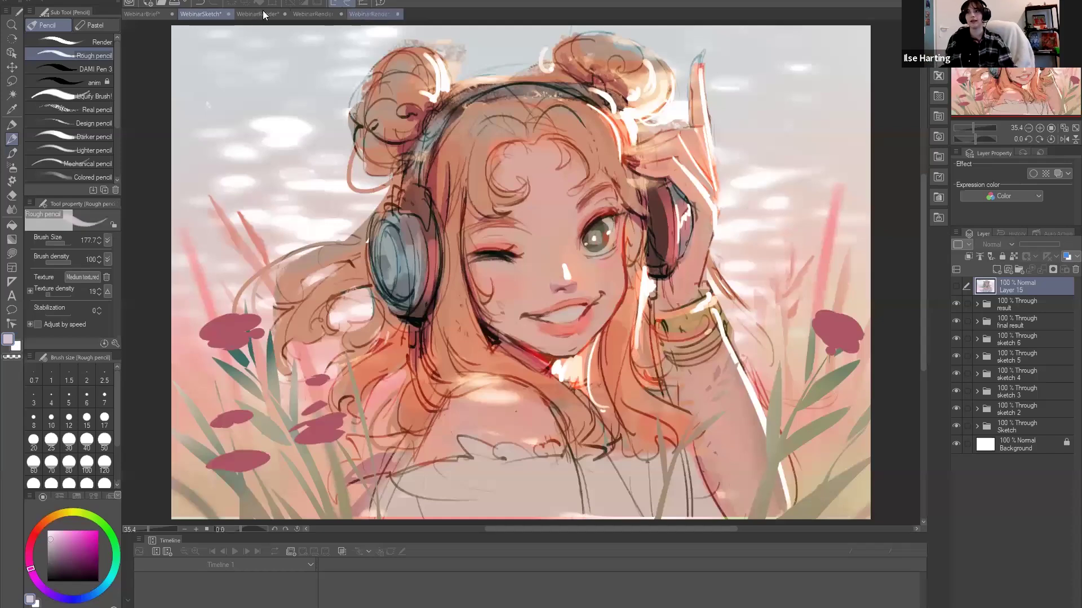
{"action": "left_click", "coordinate": [369, 14]}
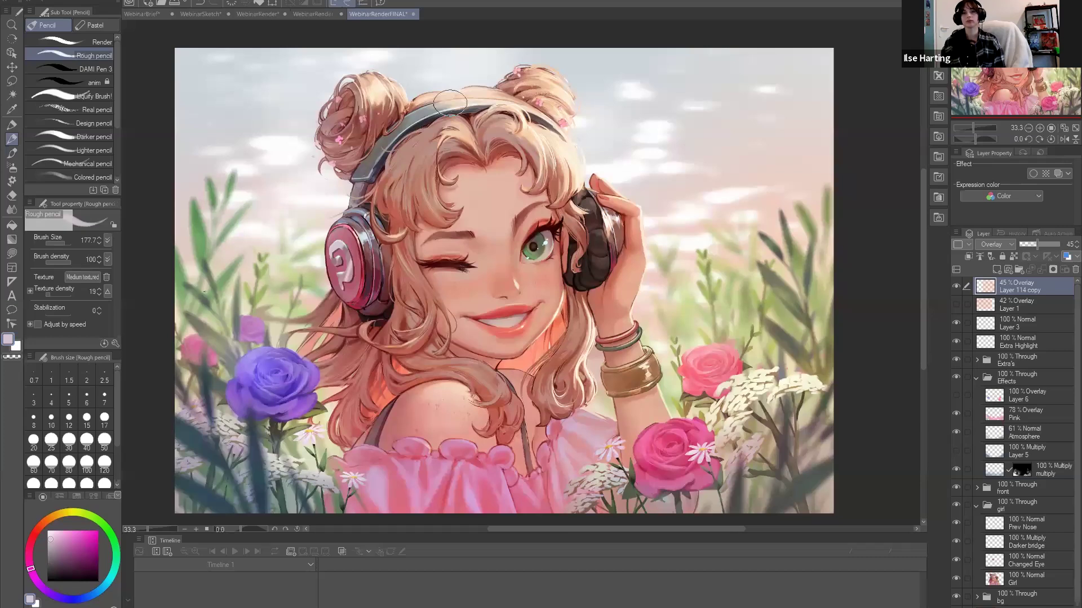
Switch to the WebinarBrief document and hide the Planning, Approach, The Brief and Explanation folders, leaving only Folder 1 and the background shown.
{"action": "left_click", "coordinate": [449, 102]}
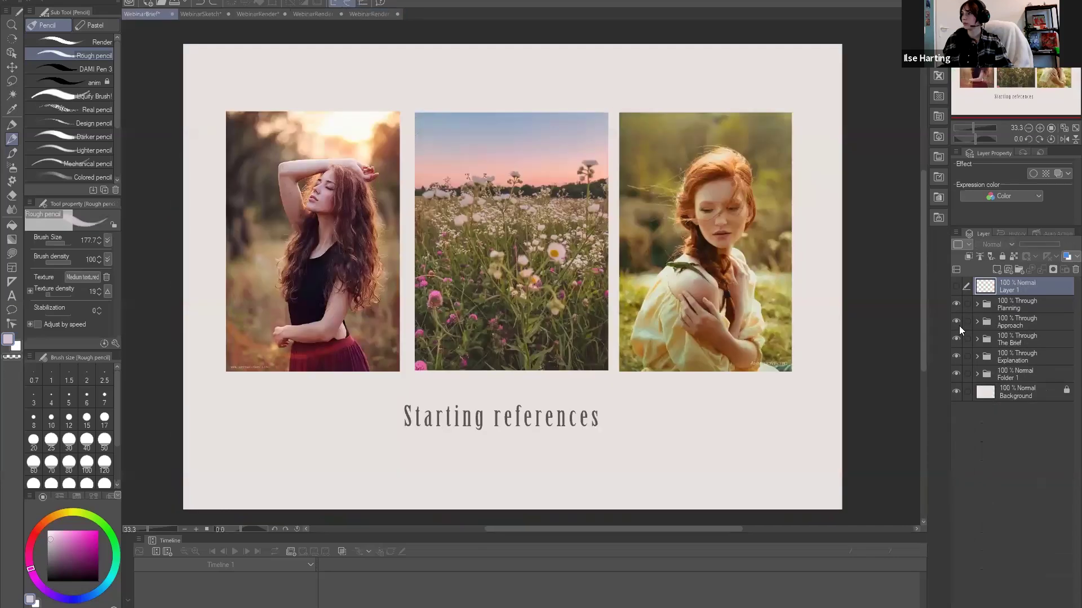
{"action": "left_click", "coordinate": [957, 356]}
{"action": "left_click", "coordinate": [957, 355]}
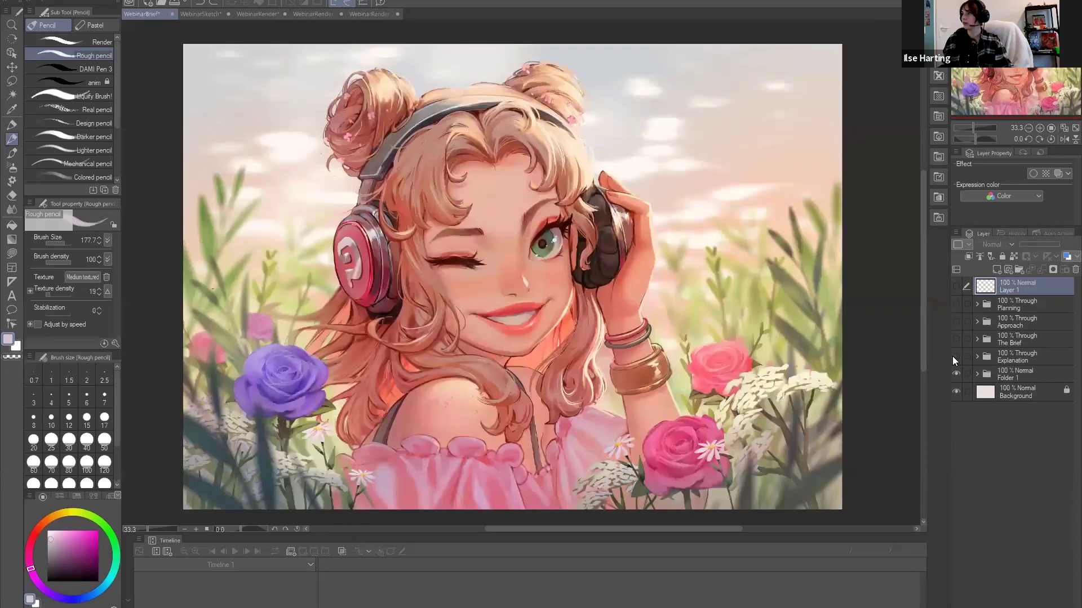
{"action": "left_click", "coordinate": [955, 356]}
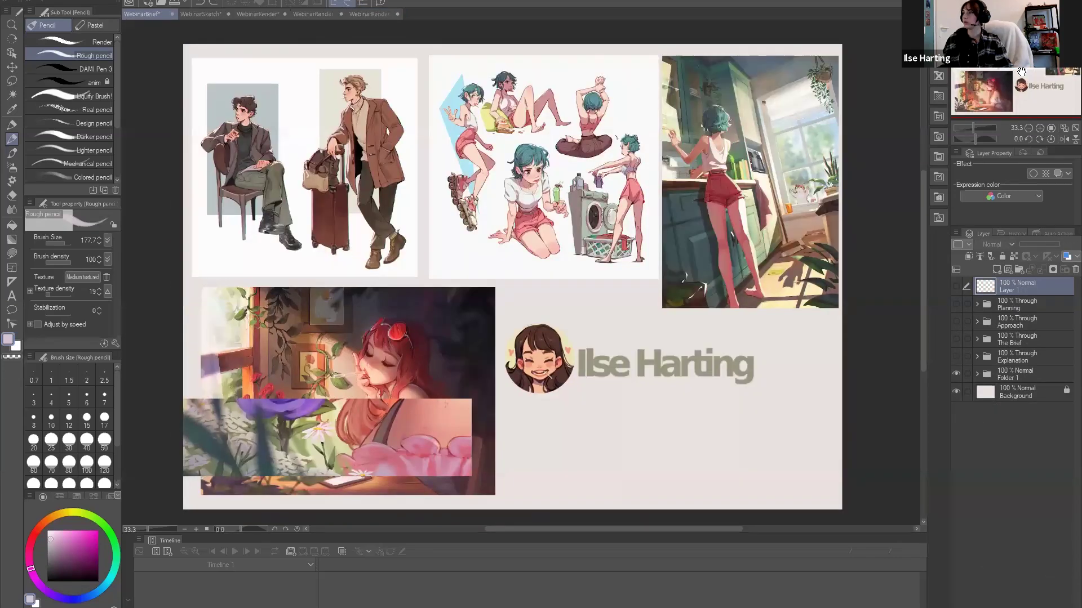
Examine the portfolio sheet at 50% zoom, from the character designs down to the red-haired girl illustration and the artist's avatar.
{"action": "left_click", "coordinate": [1039, 128]}
{"action": "left_click", "coordinate": [1009, 68]}
{"action": "left_click_drag", "start_coordinate": [1009, 69], "coordinate": [1000, 78]}
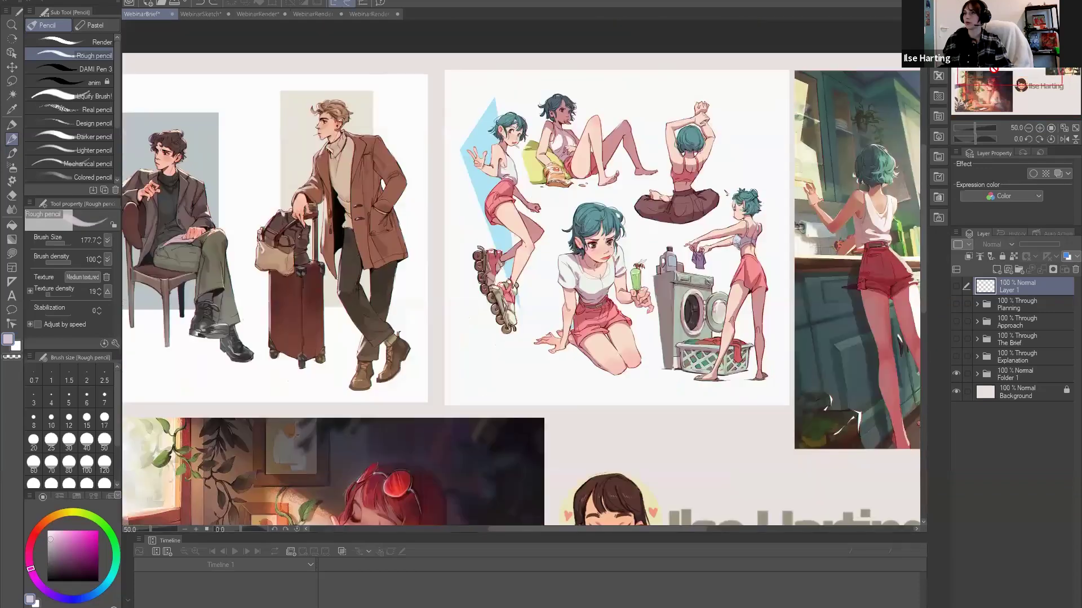
{"action": "left_click_drag", "start_coordinate": [653, 339], "coordinate": [694, 340]}
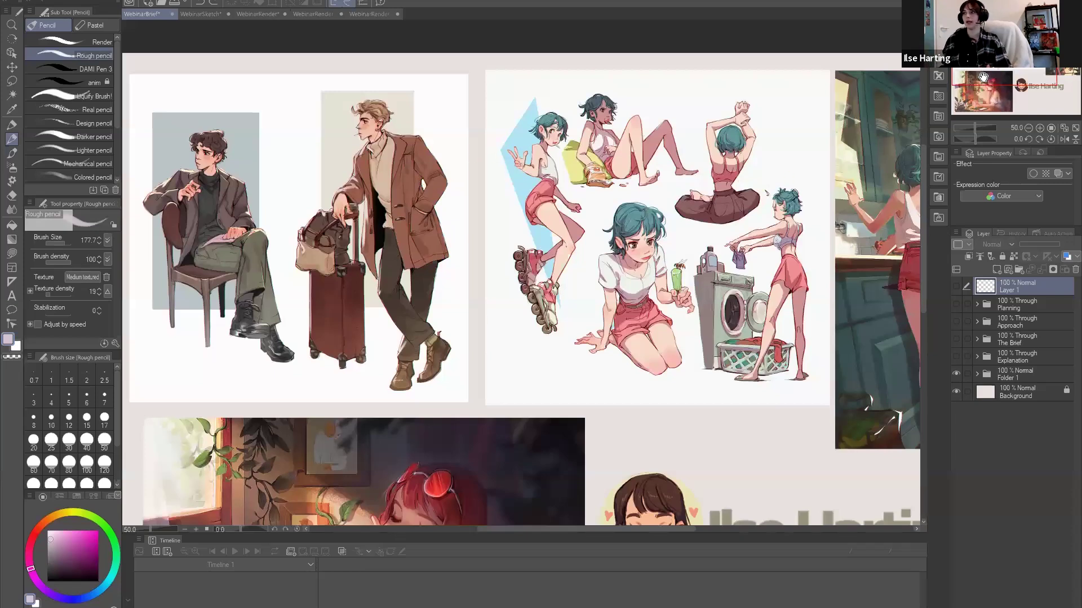
{"action": "left_click_drag", "start_coordinate": [461, 492], "coordinate": [527, 239]}
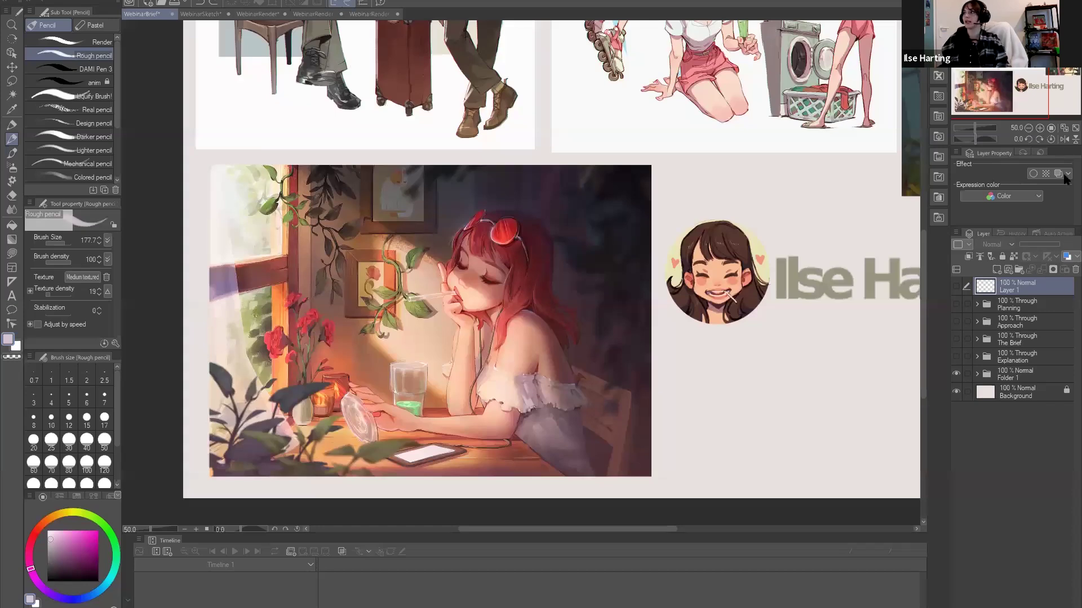
Inspect the kitchen illustration up close, magnifying the cat at the window to 400%.
{"action": "left_click", "coordinate": [1040, 128]}
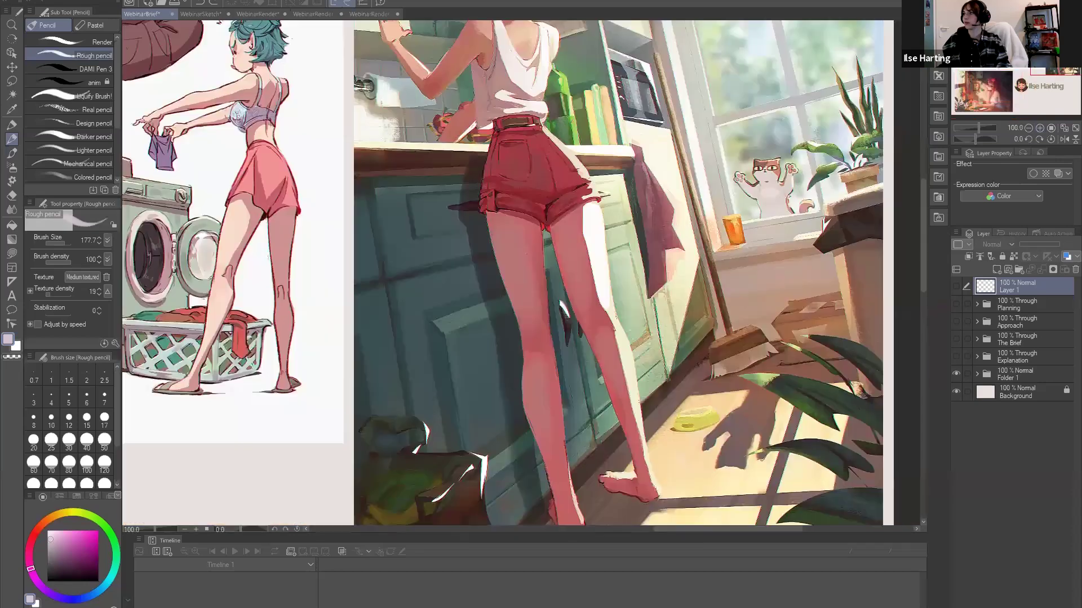
{"action": "left_click_drag", "start_coordinate": [1049, 73], "coordinate": [1065, 76]}
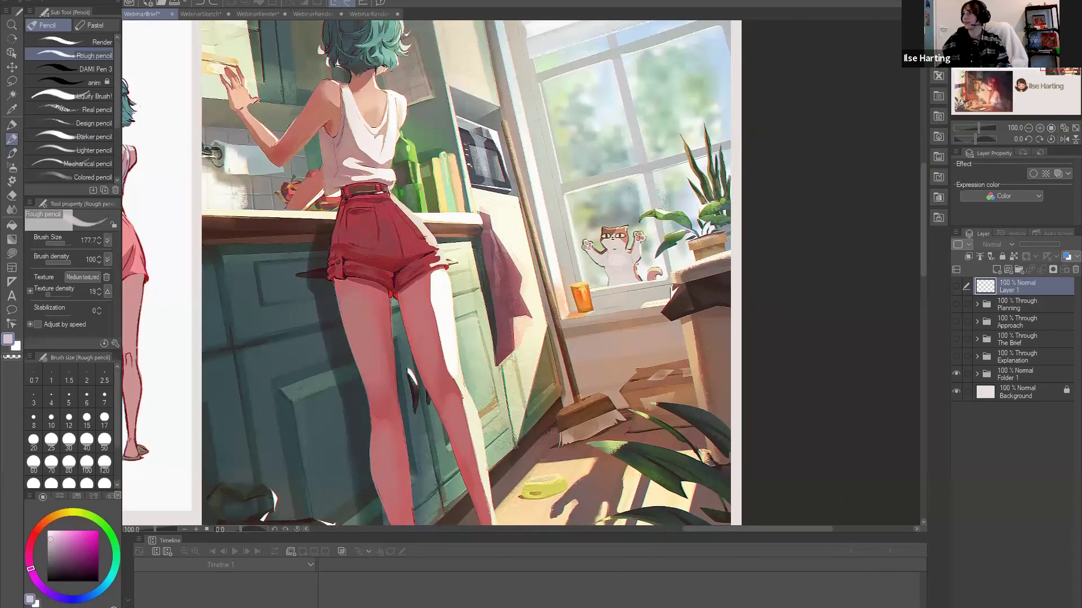
{"action": "key", "text": "ctrl+plus"}
{"action": "scroll", "coordinate": [521, 276], "scroll_direction": "right", "scroll_amount": 5}
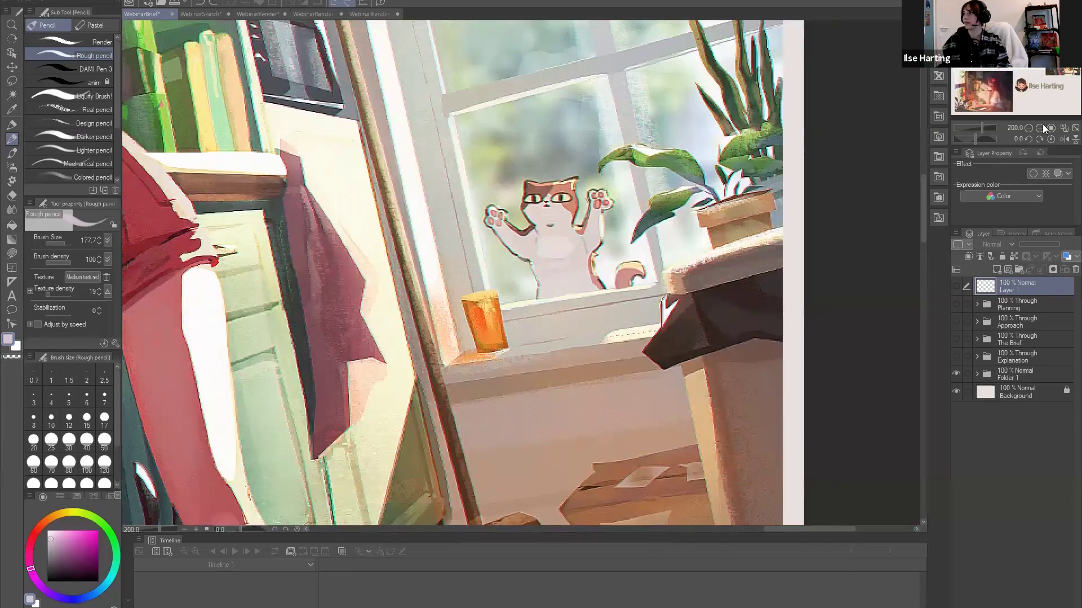
{"action": "key", "text": "ctrl+plus"}
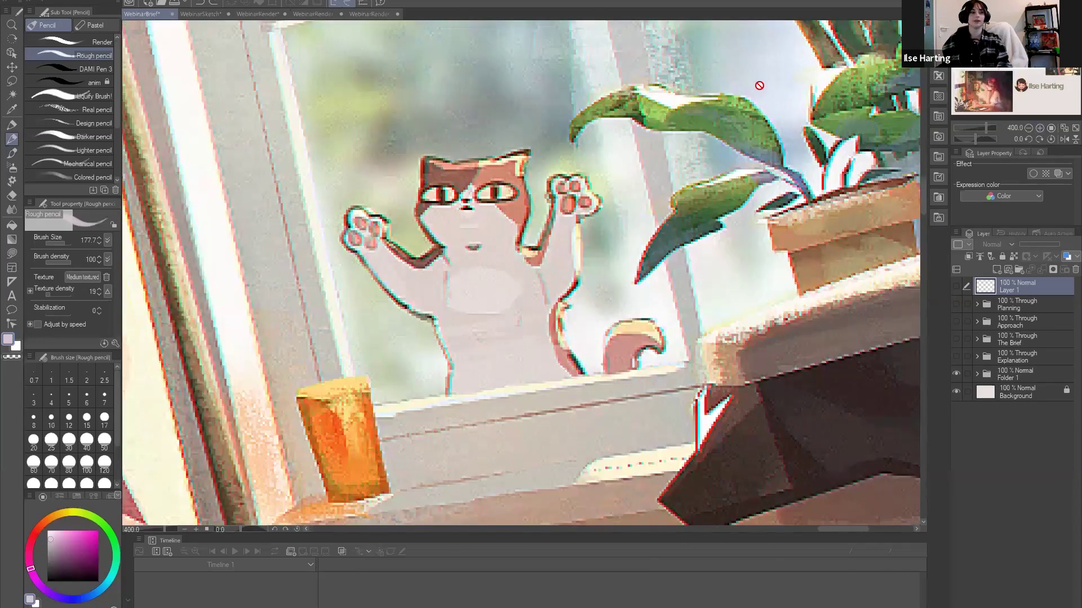